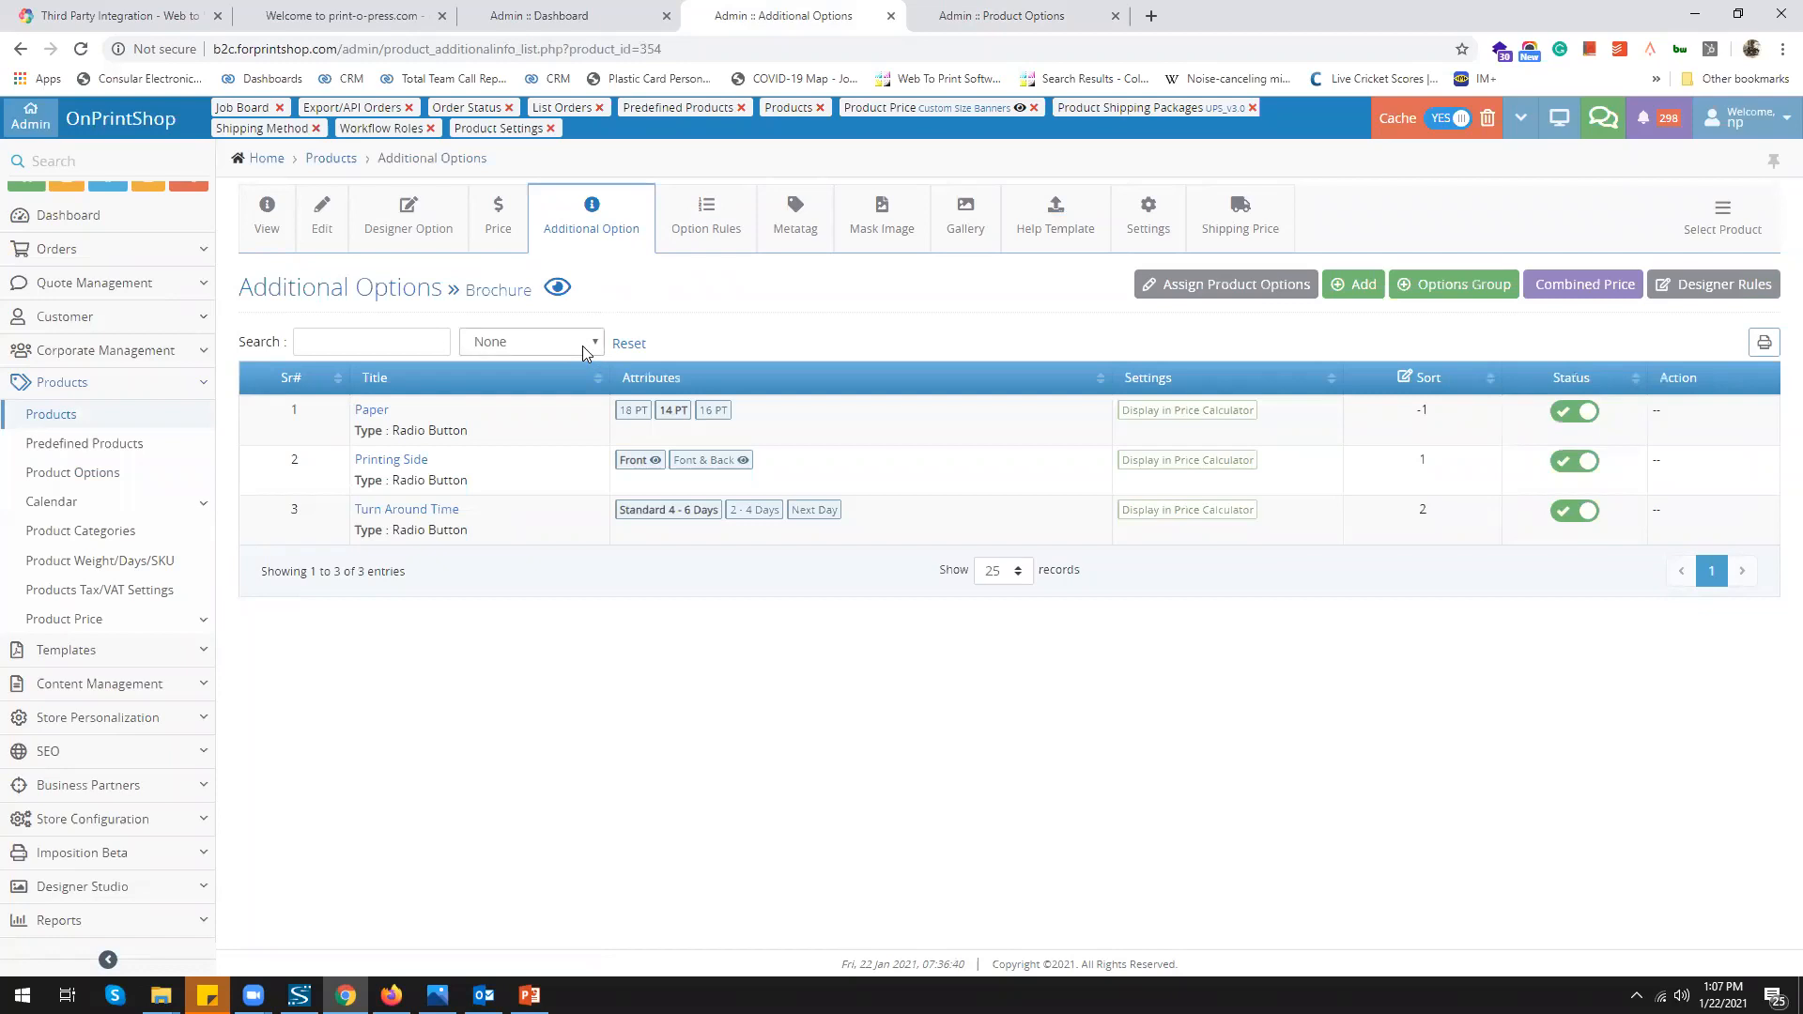
Bring up the Product Options listing tab with its Paper, Material for Label, Printing Side and Turn Around Time options
left_click(967, 15)
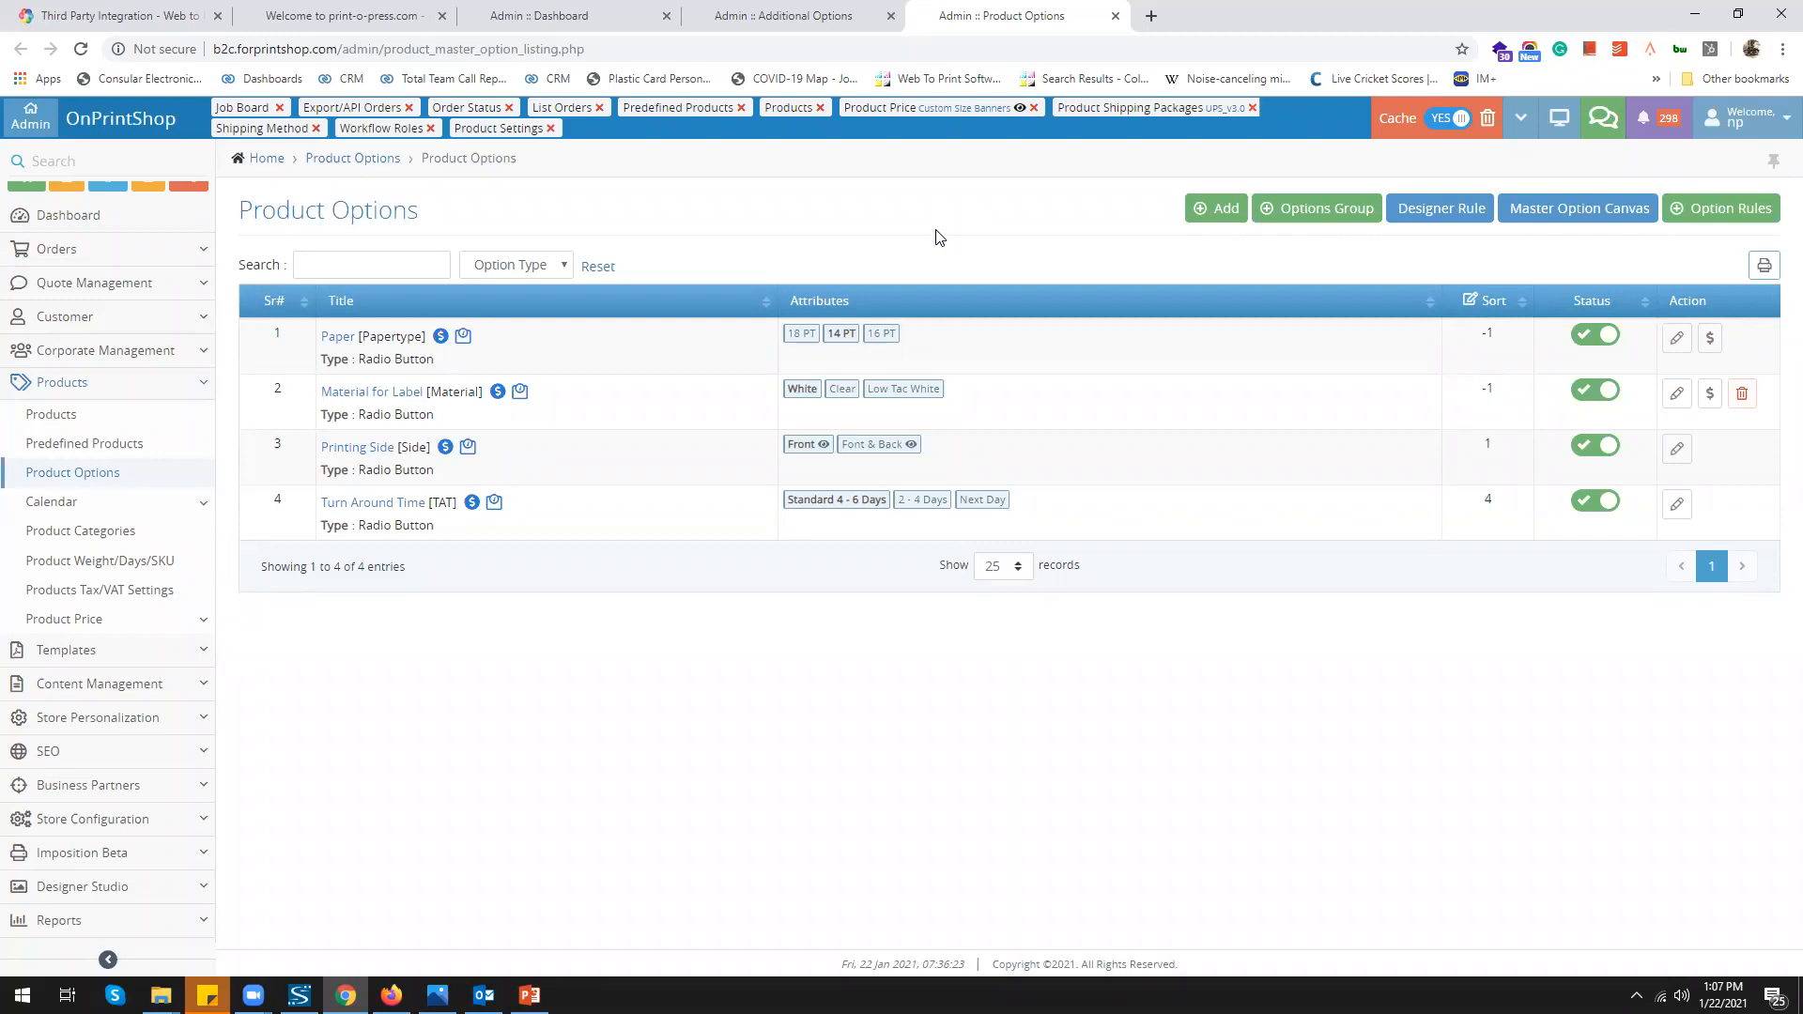
Open the Designer Rule and Option Rules pages in new tabs and view the empty Designer Rule page
right_click(1447, 229)
left_click(1623, 230)
right_click(1638, 214)
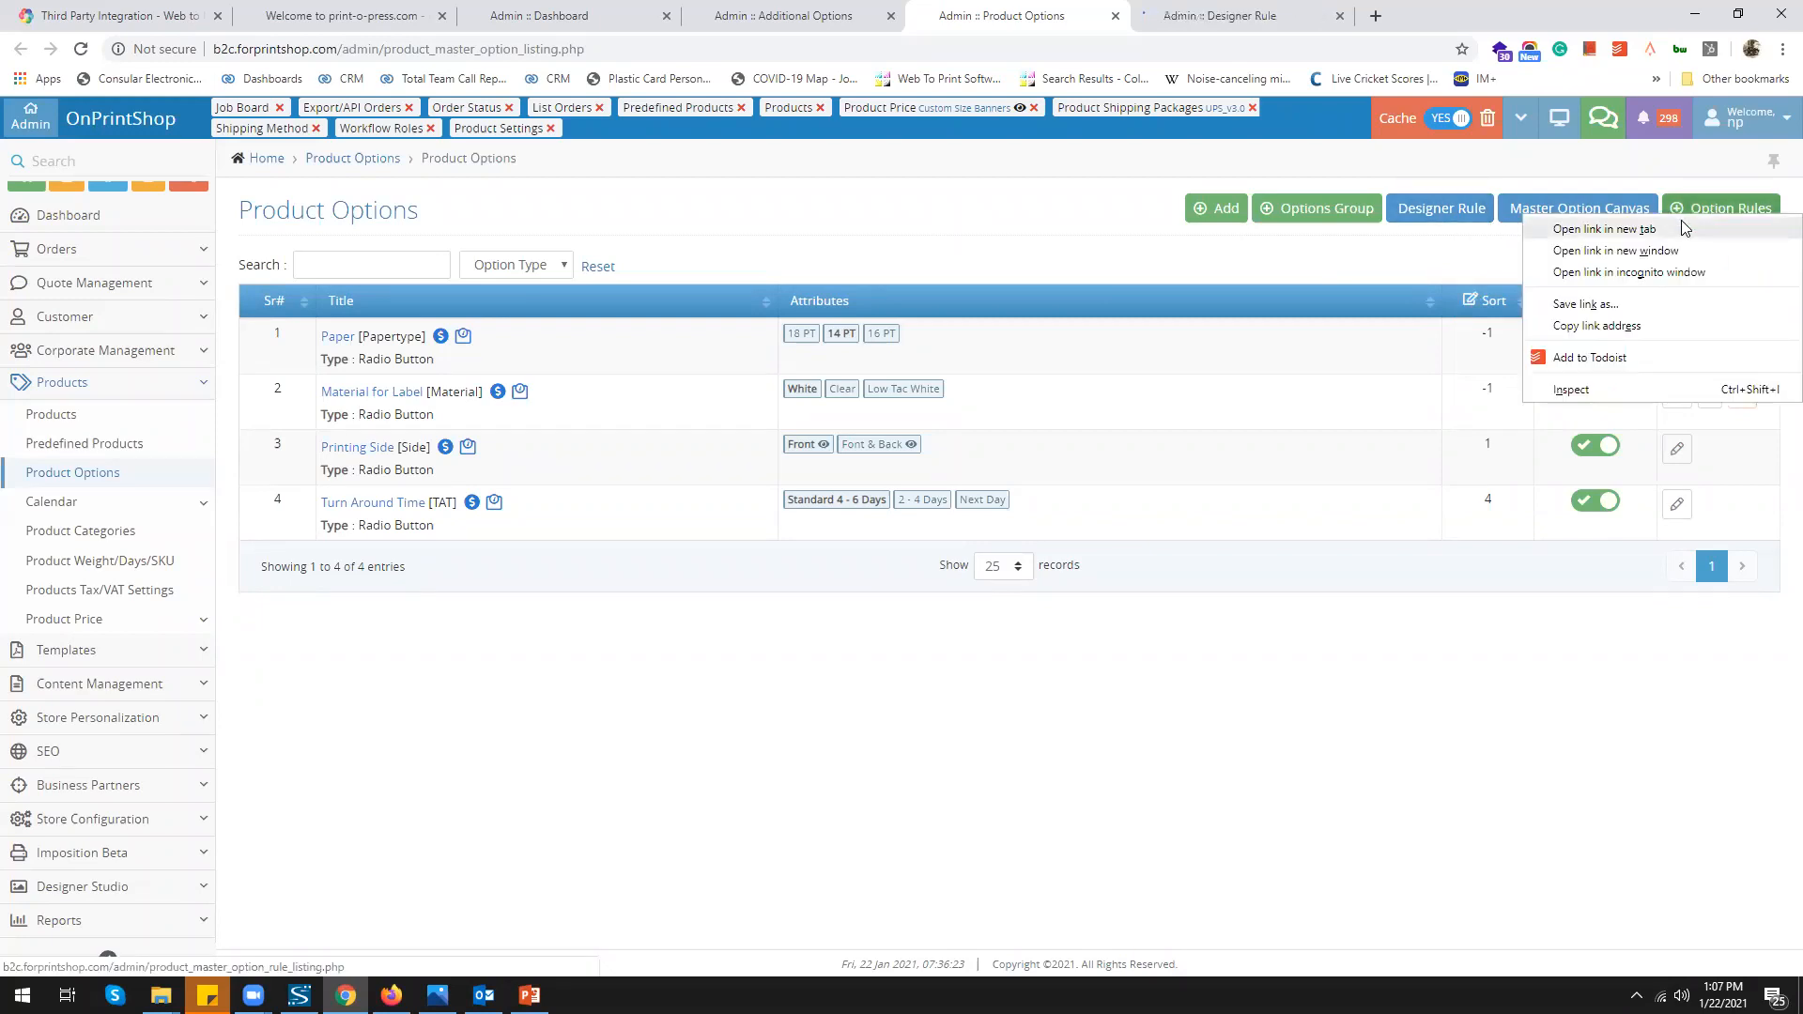
left_click(1690, 227)
left_click(1245, 18)
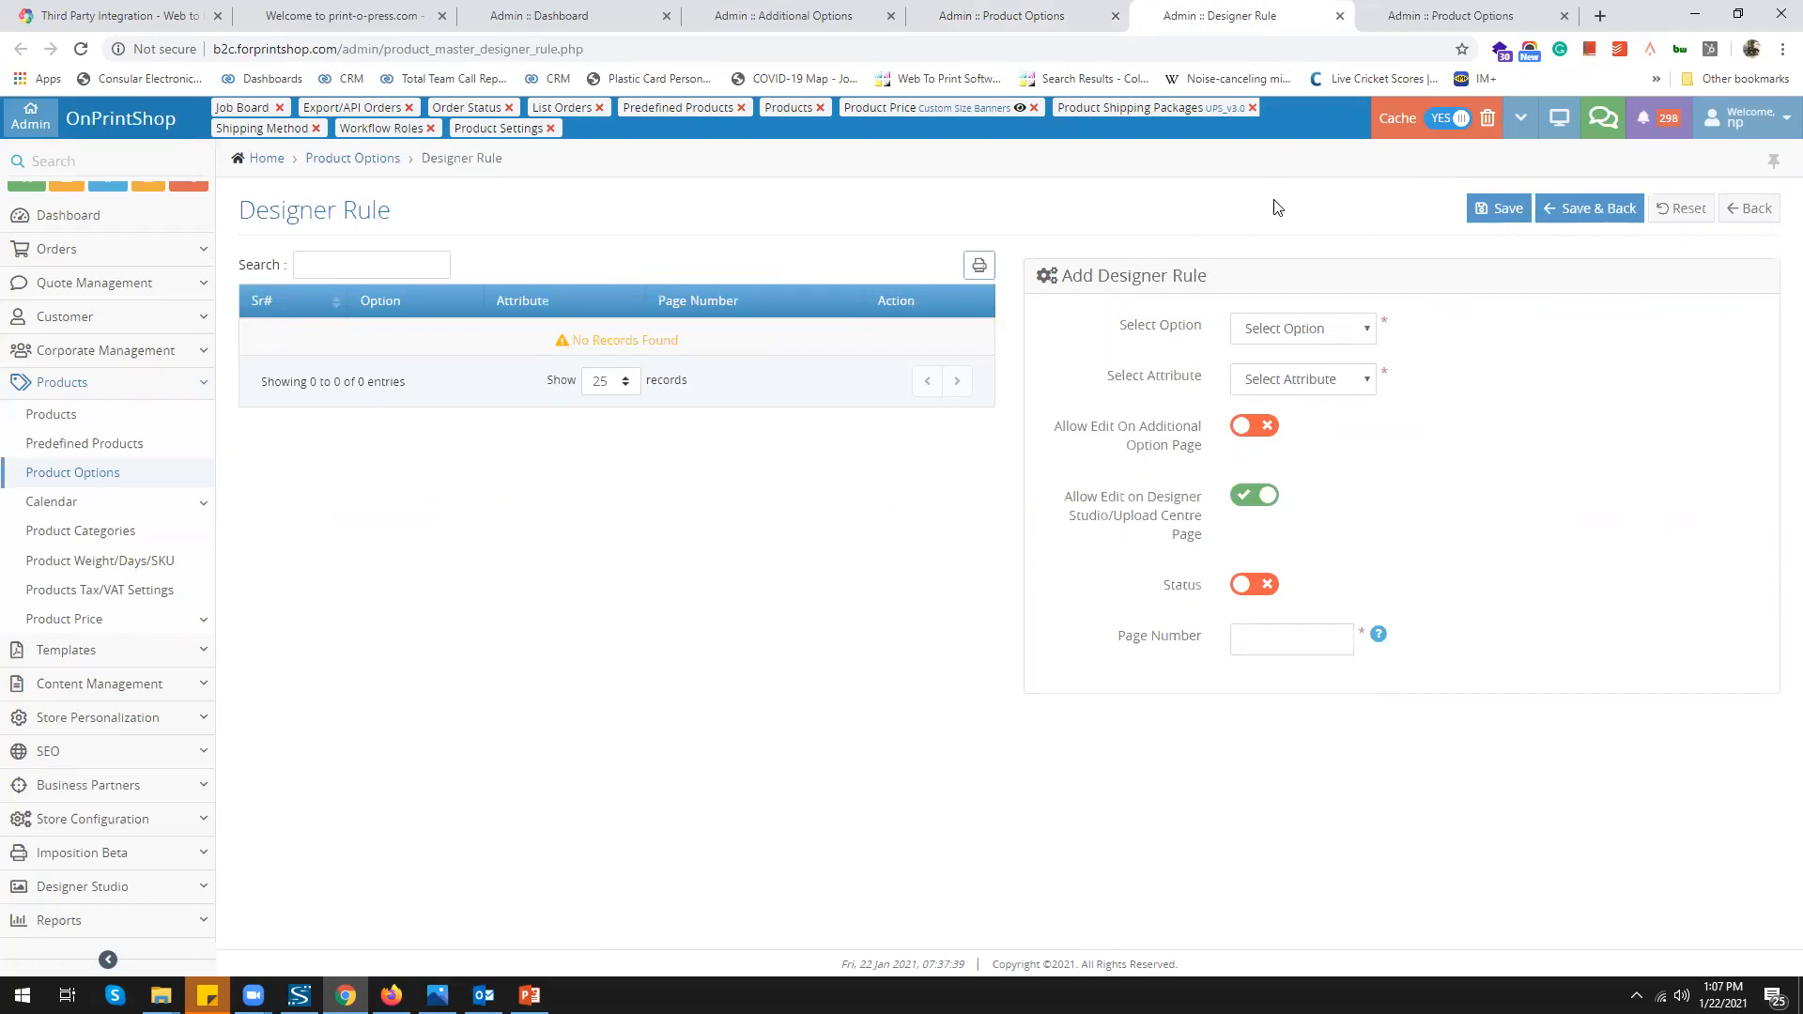
Review the empty Option Rules list and its add-rule form, then return to Product Options
left_click(1406, 21)
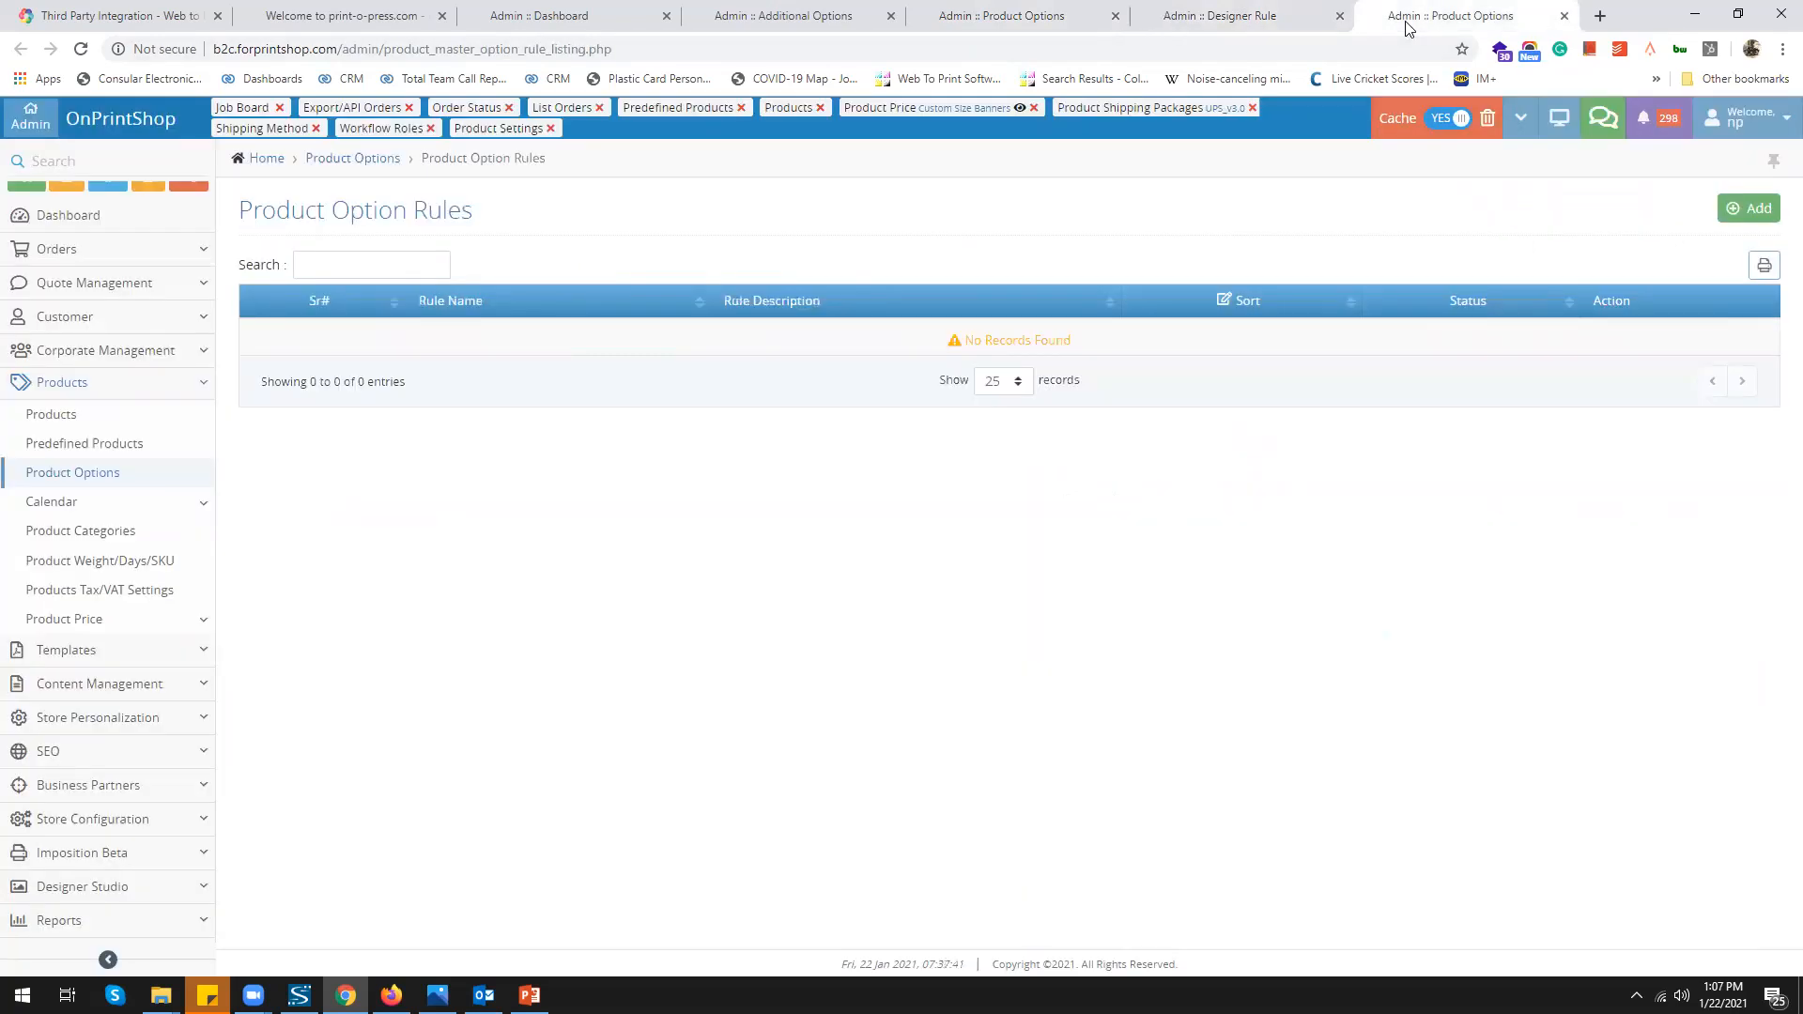
left_click(1745, 208)
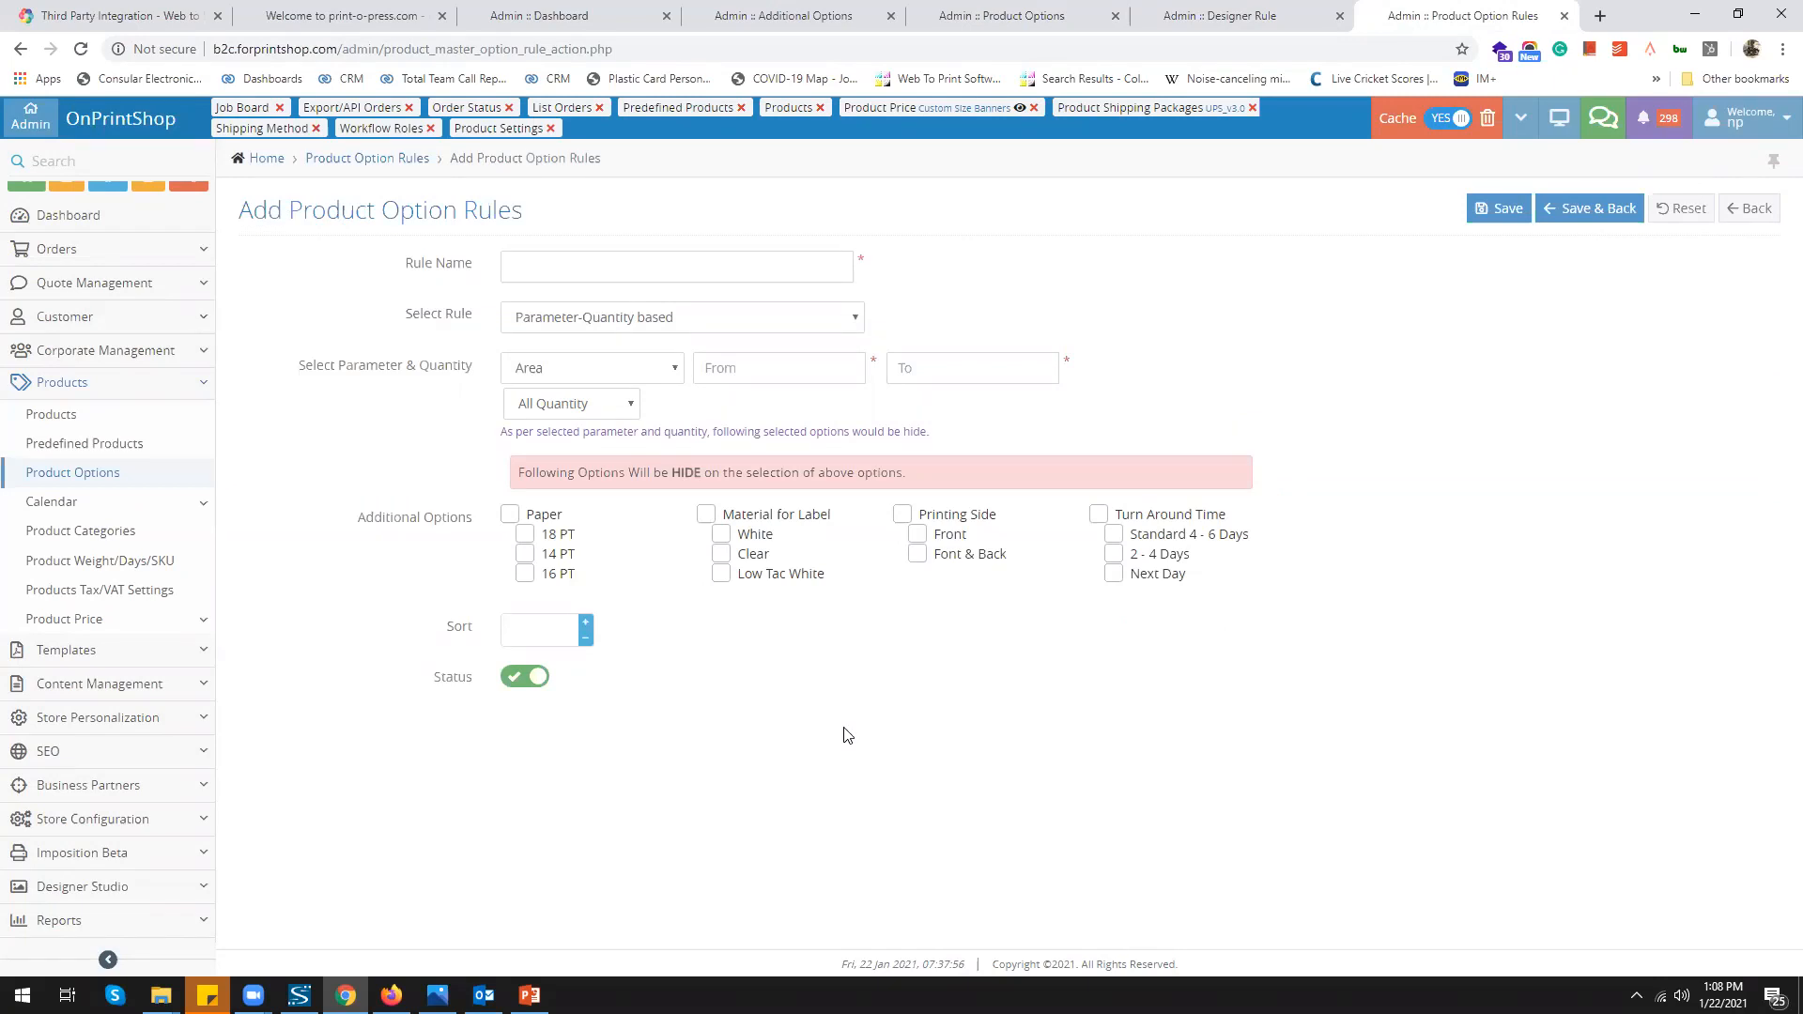
left_click(984, 16)
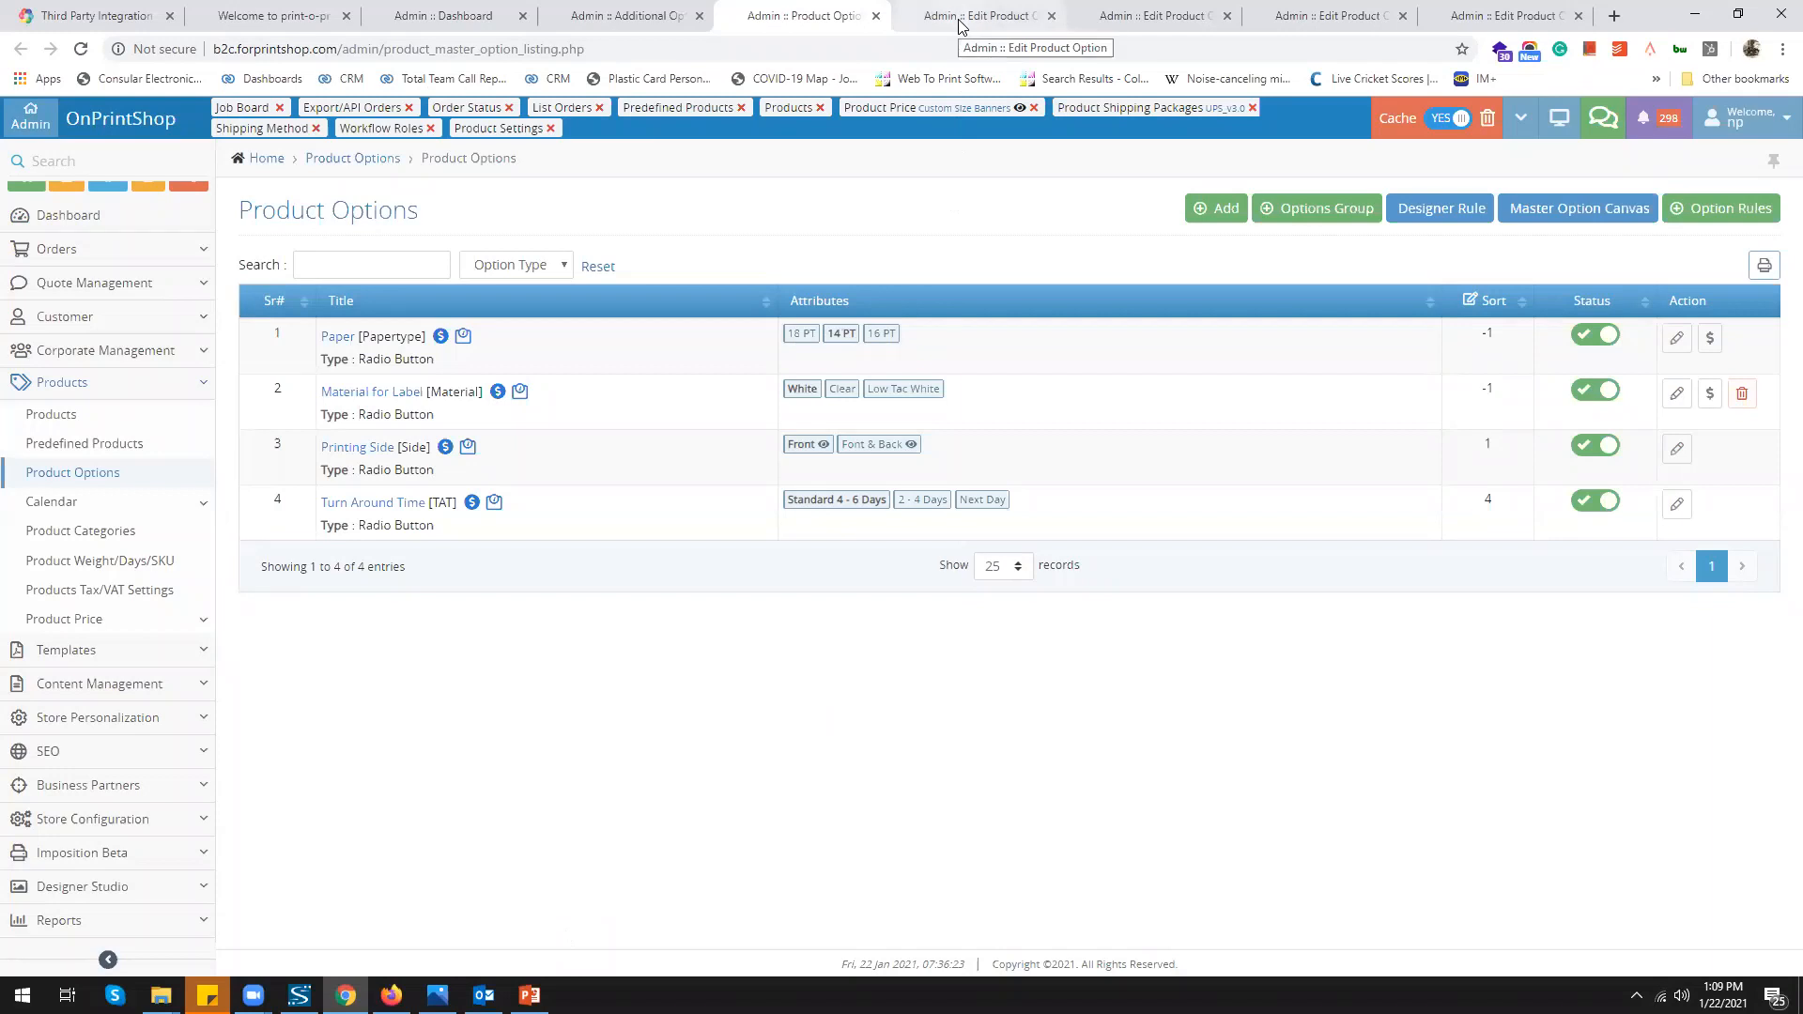
Review Paper's Price Defining Method and Option Price Formula choices, leaving them unchanged
left_click(960, 26)
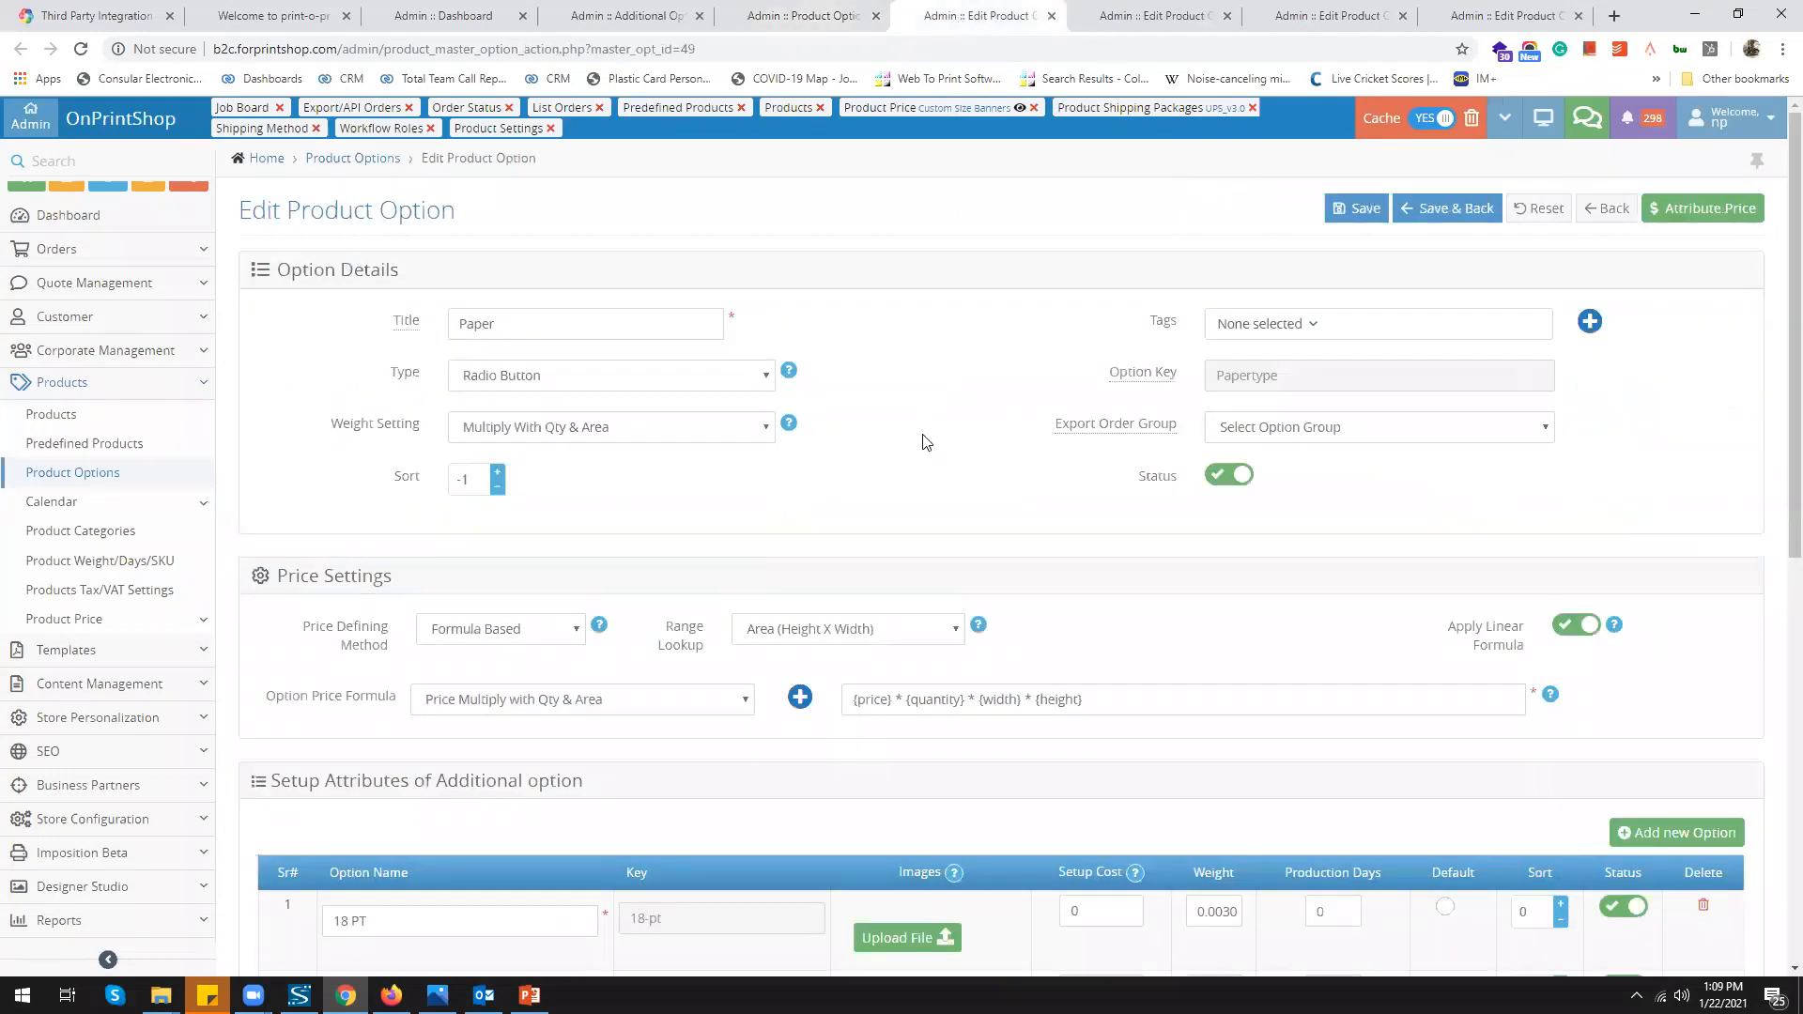
scroll(925, 441, "down", 1)
scroll(924, 441, "down", 1)
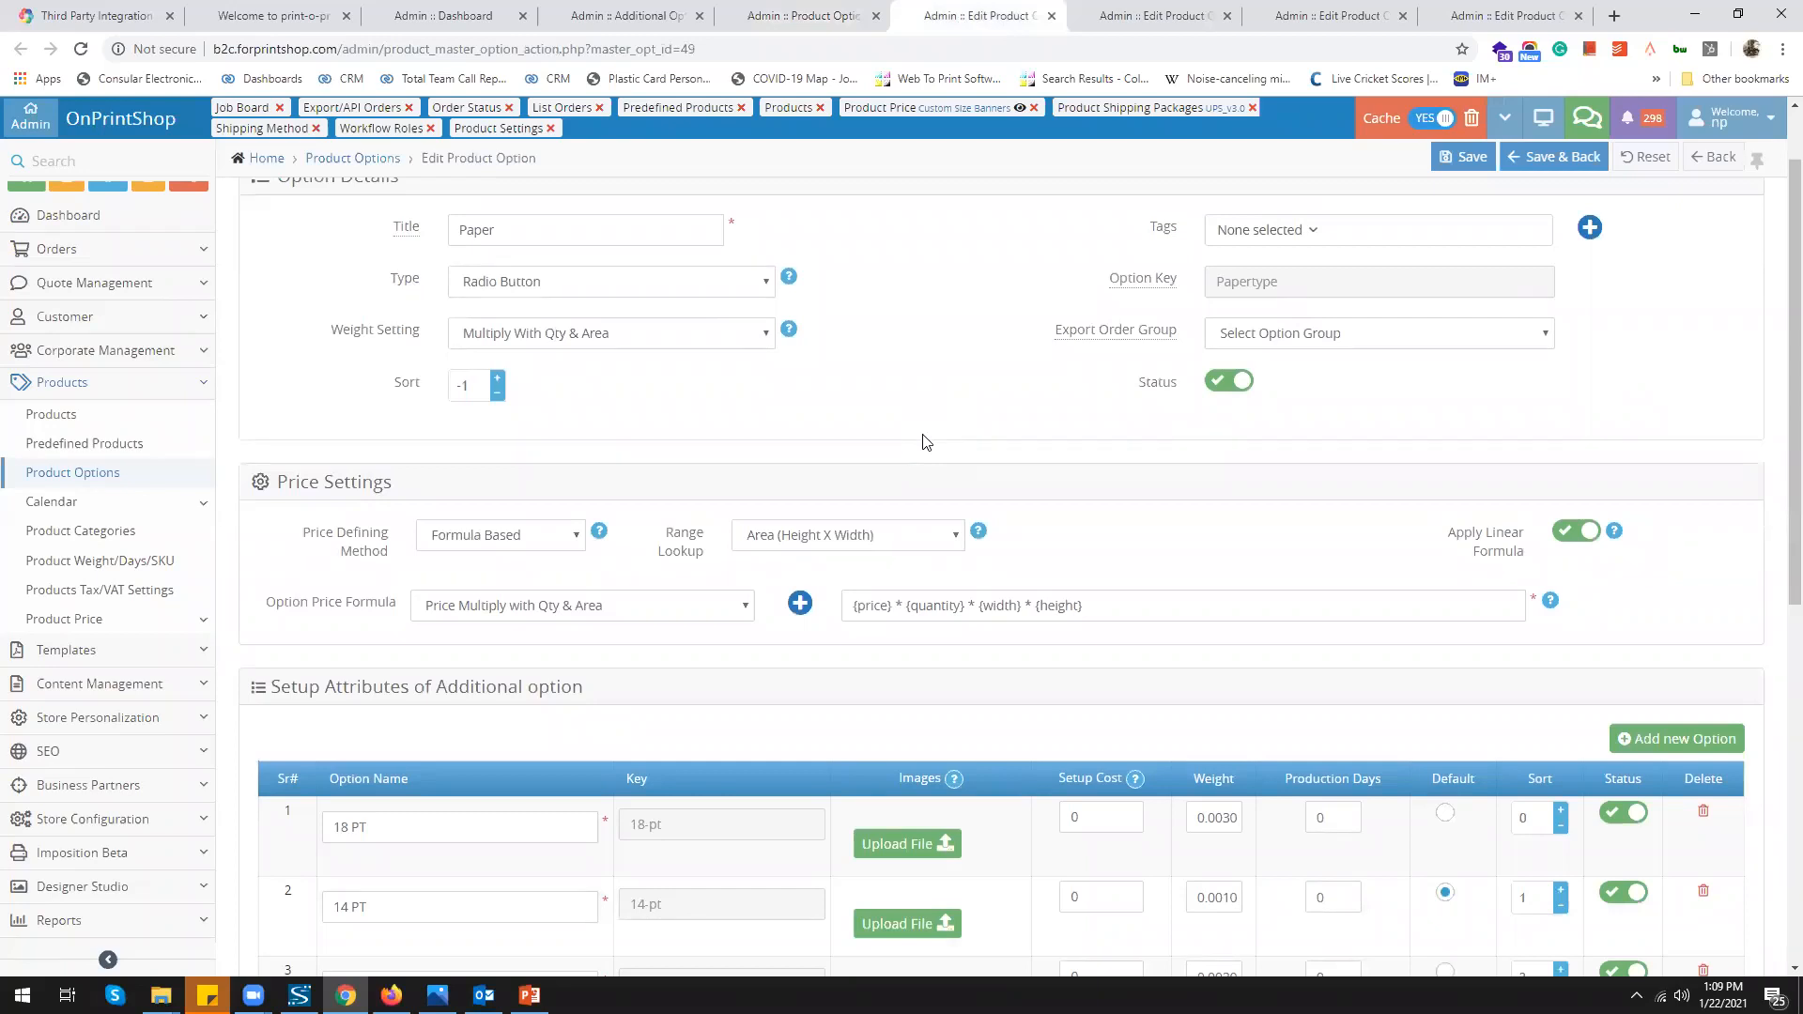
left_click(575, 538)
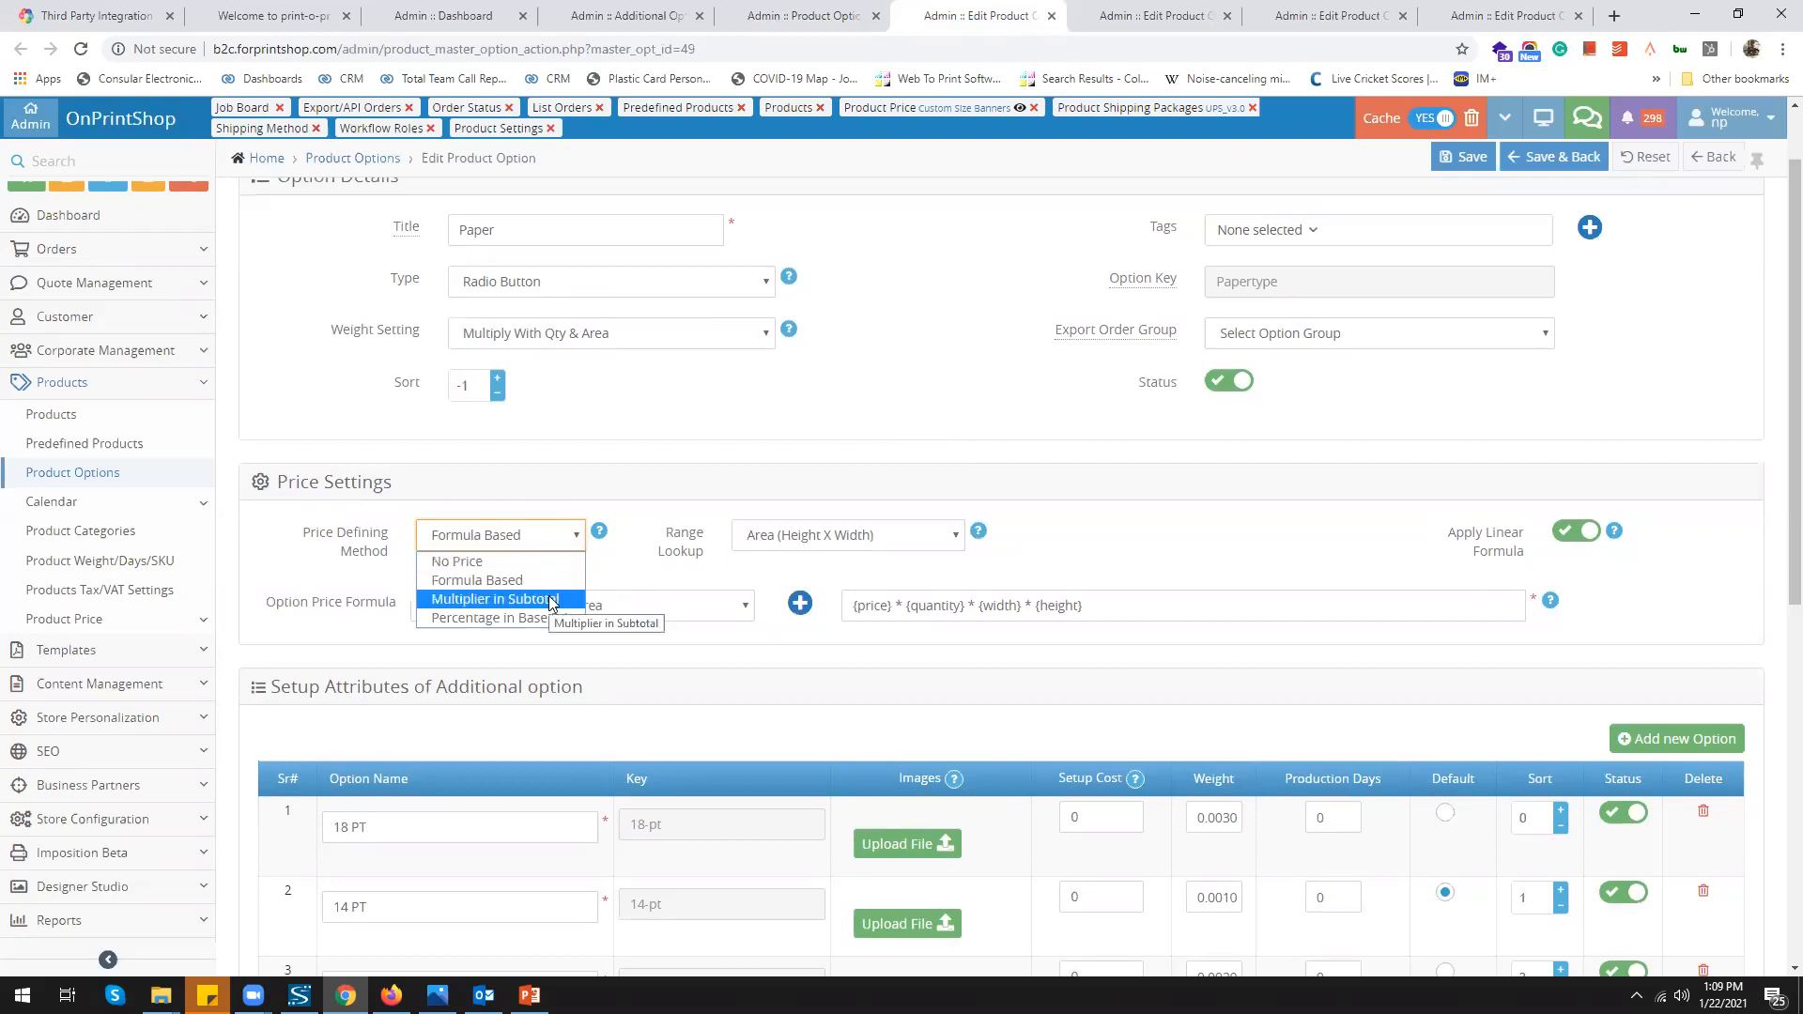
left_click(550, 651)
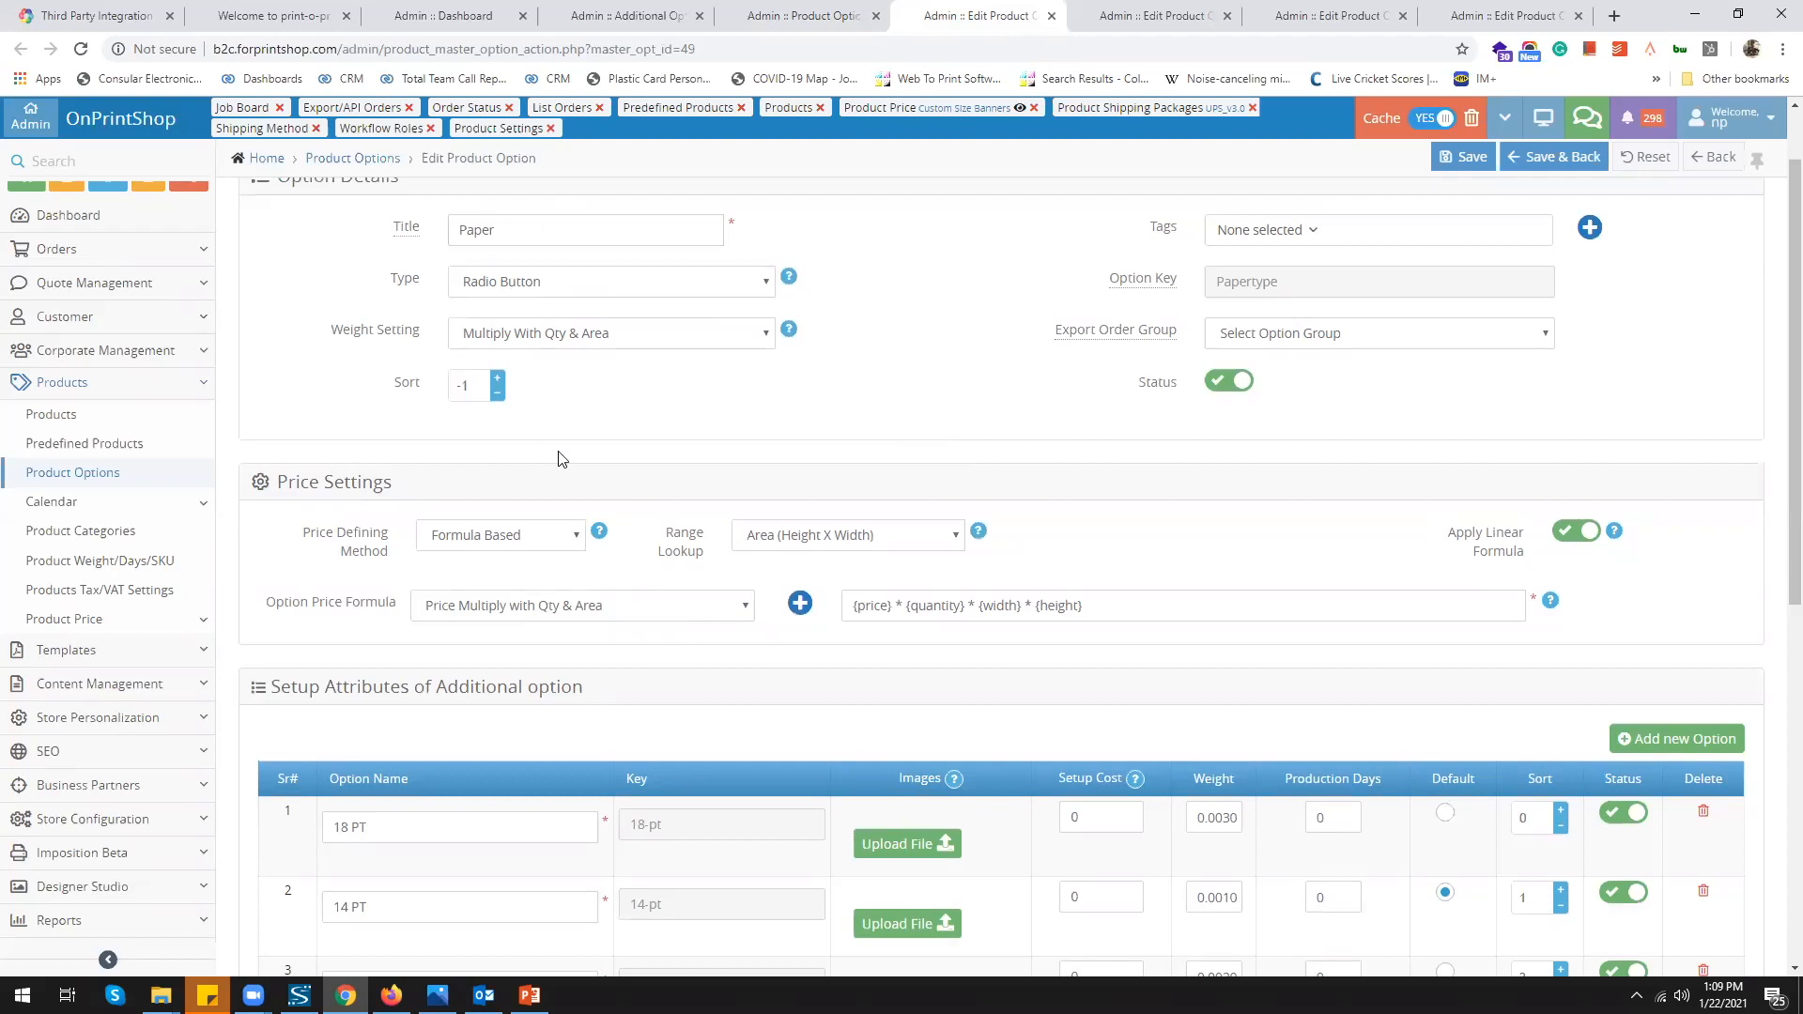
scroll(561, 457, "down", 1)
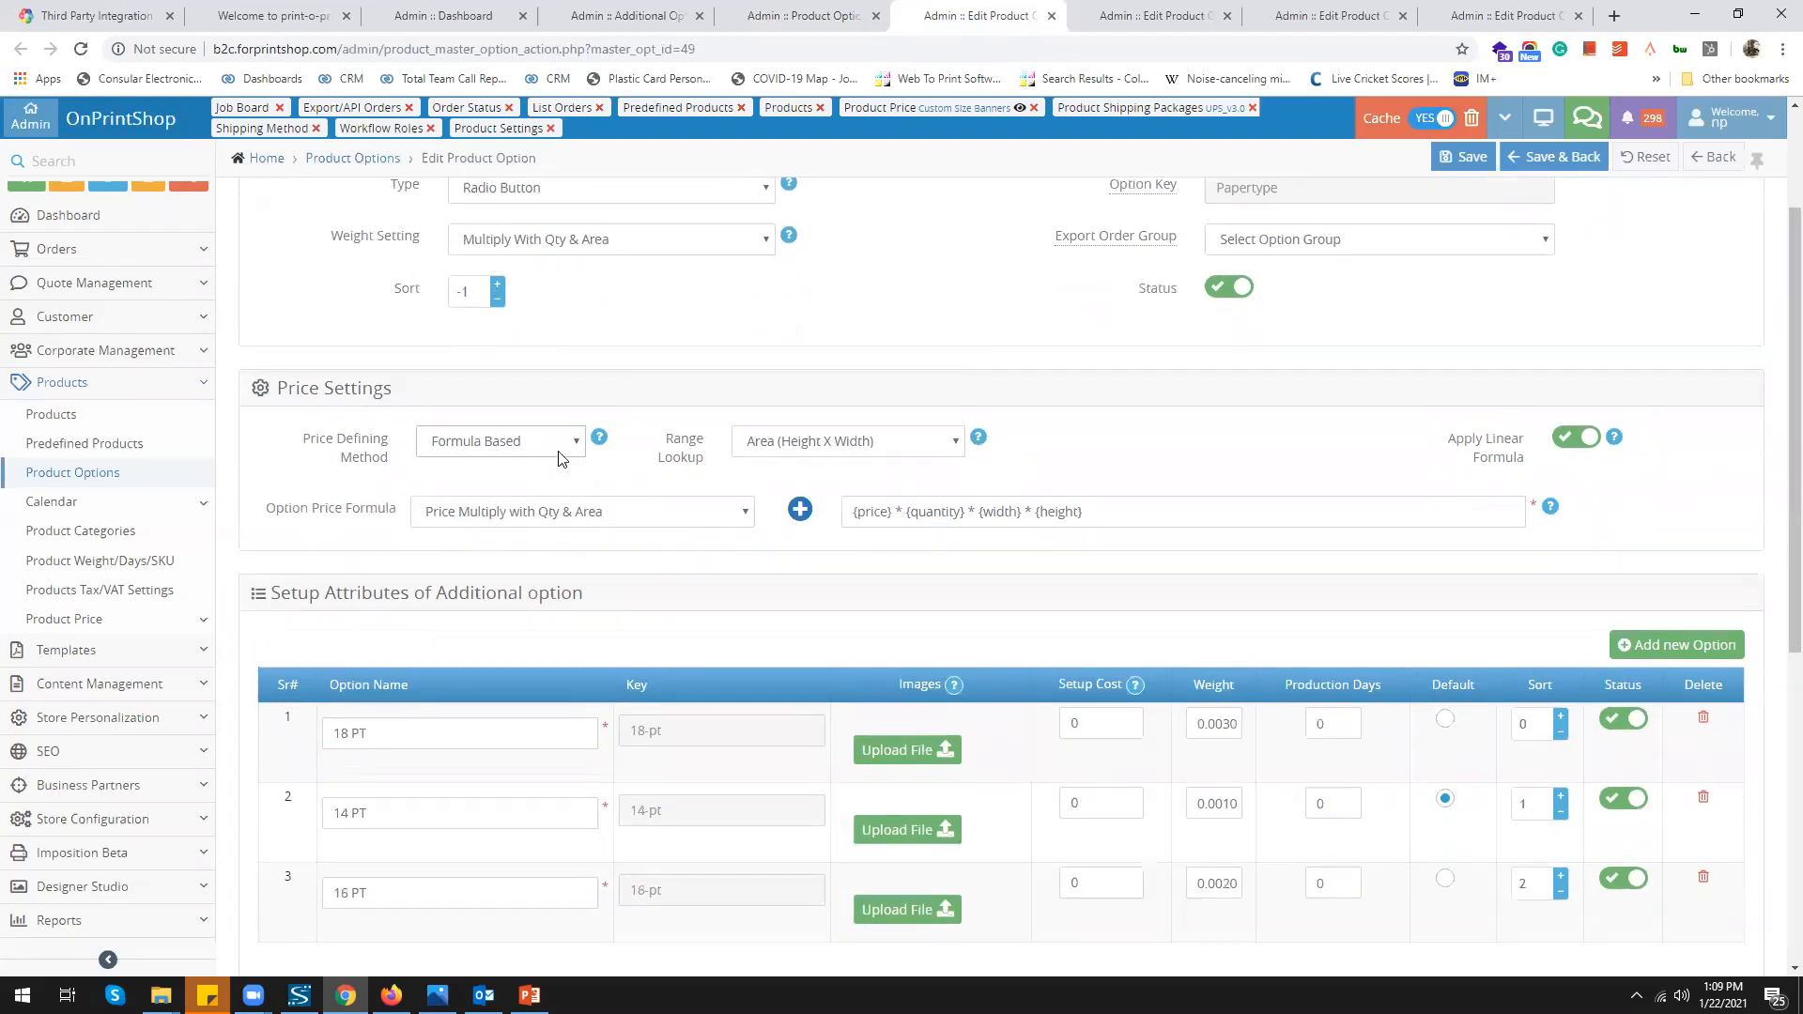
left_click(568, 522)
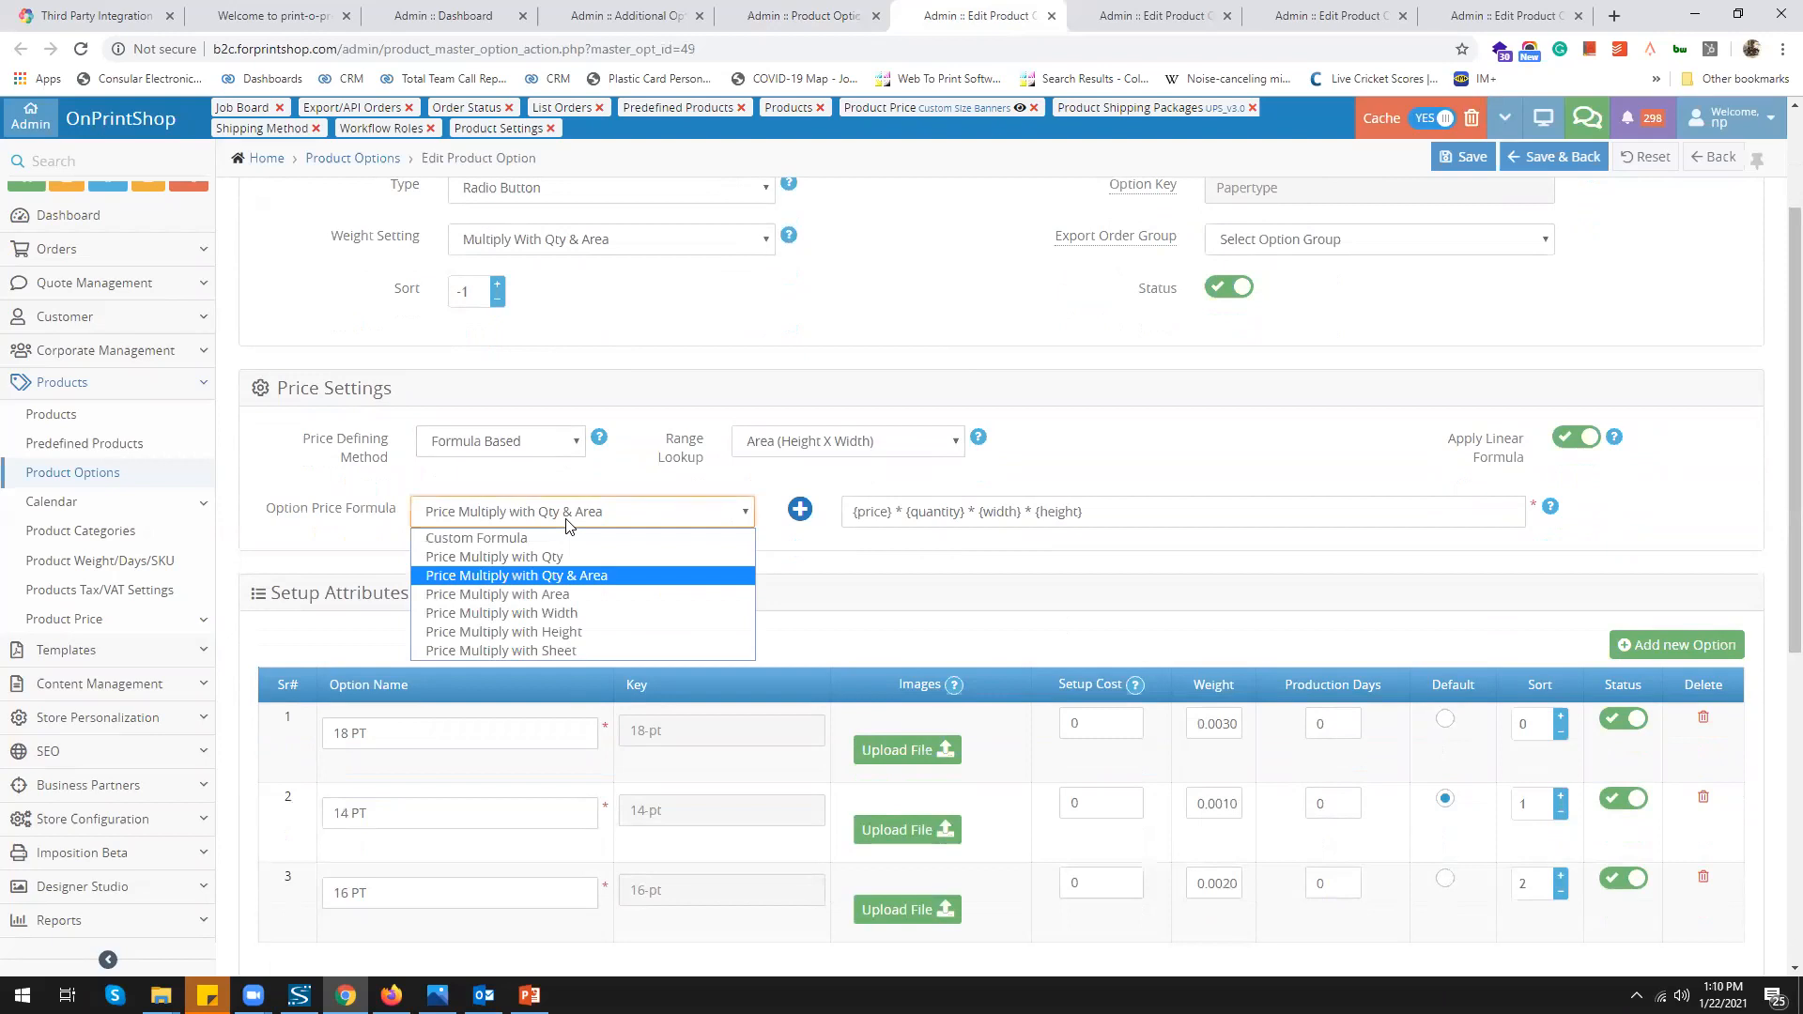
left_click(853, 566)
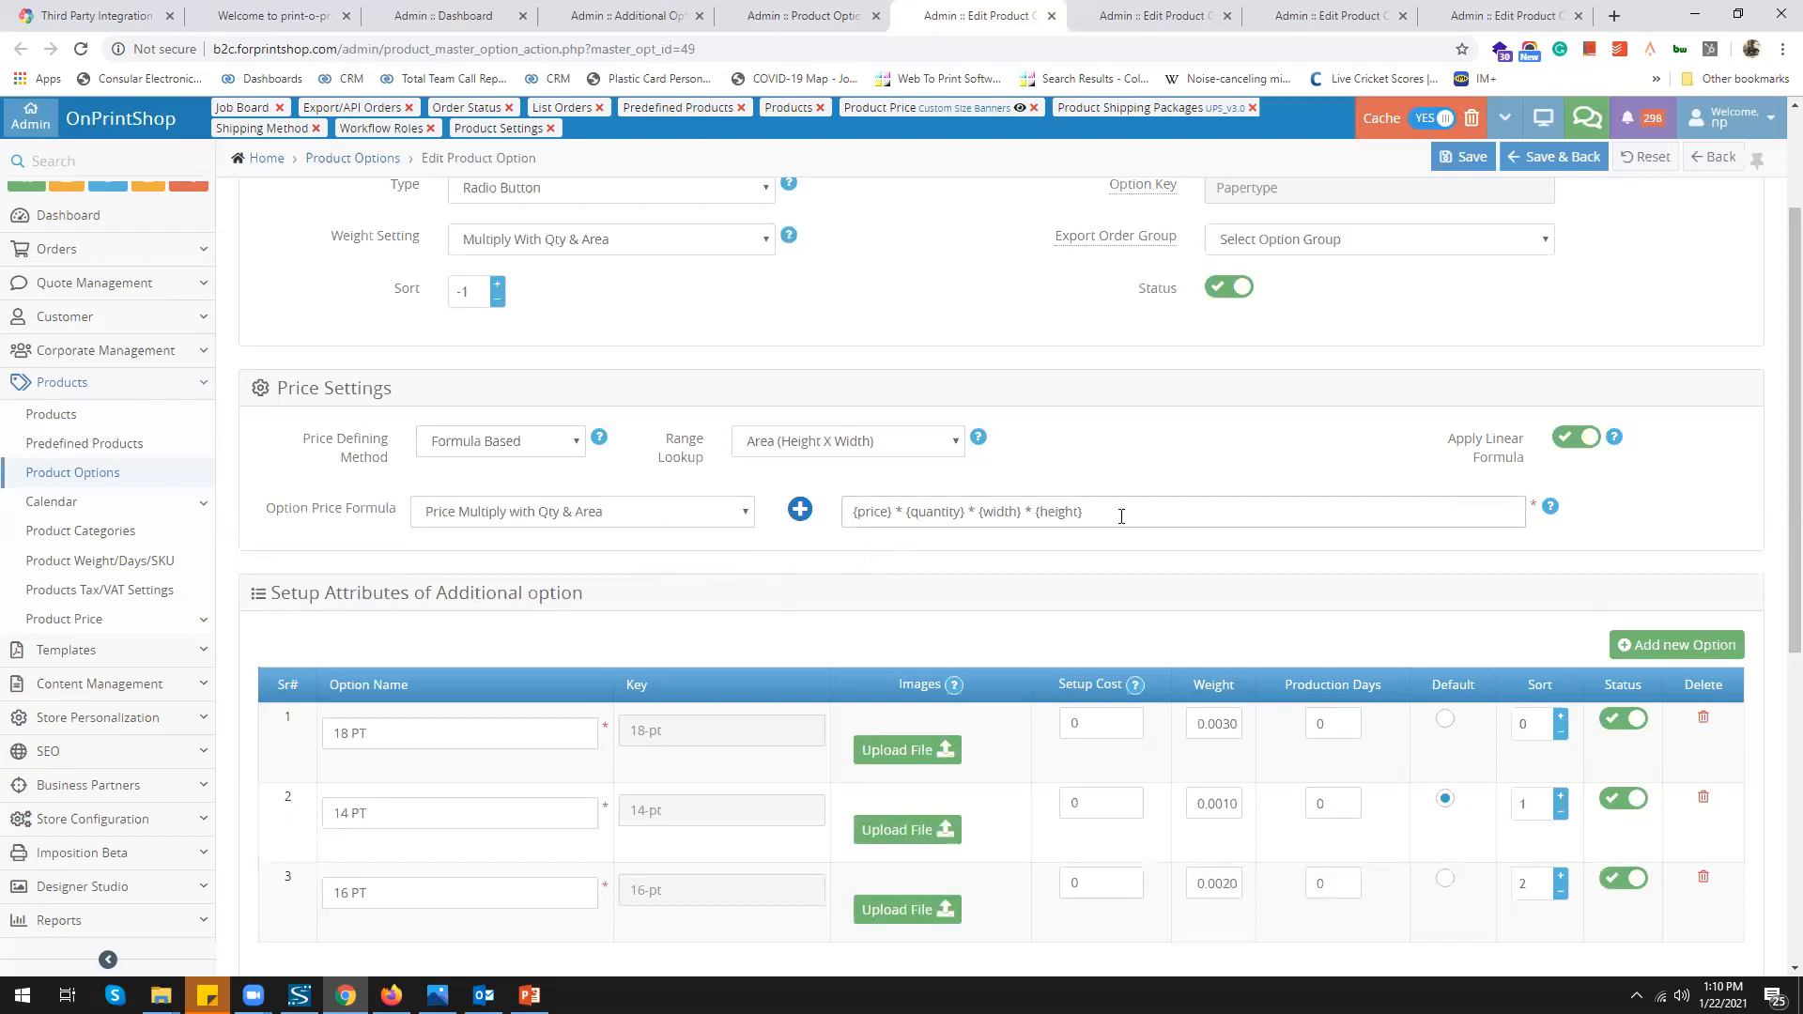
Recheck Paper's Range Lookup and price method choices, then view Material for Label's per-sheet pricing
left_click(934, 446)
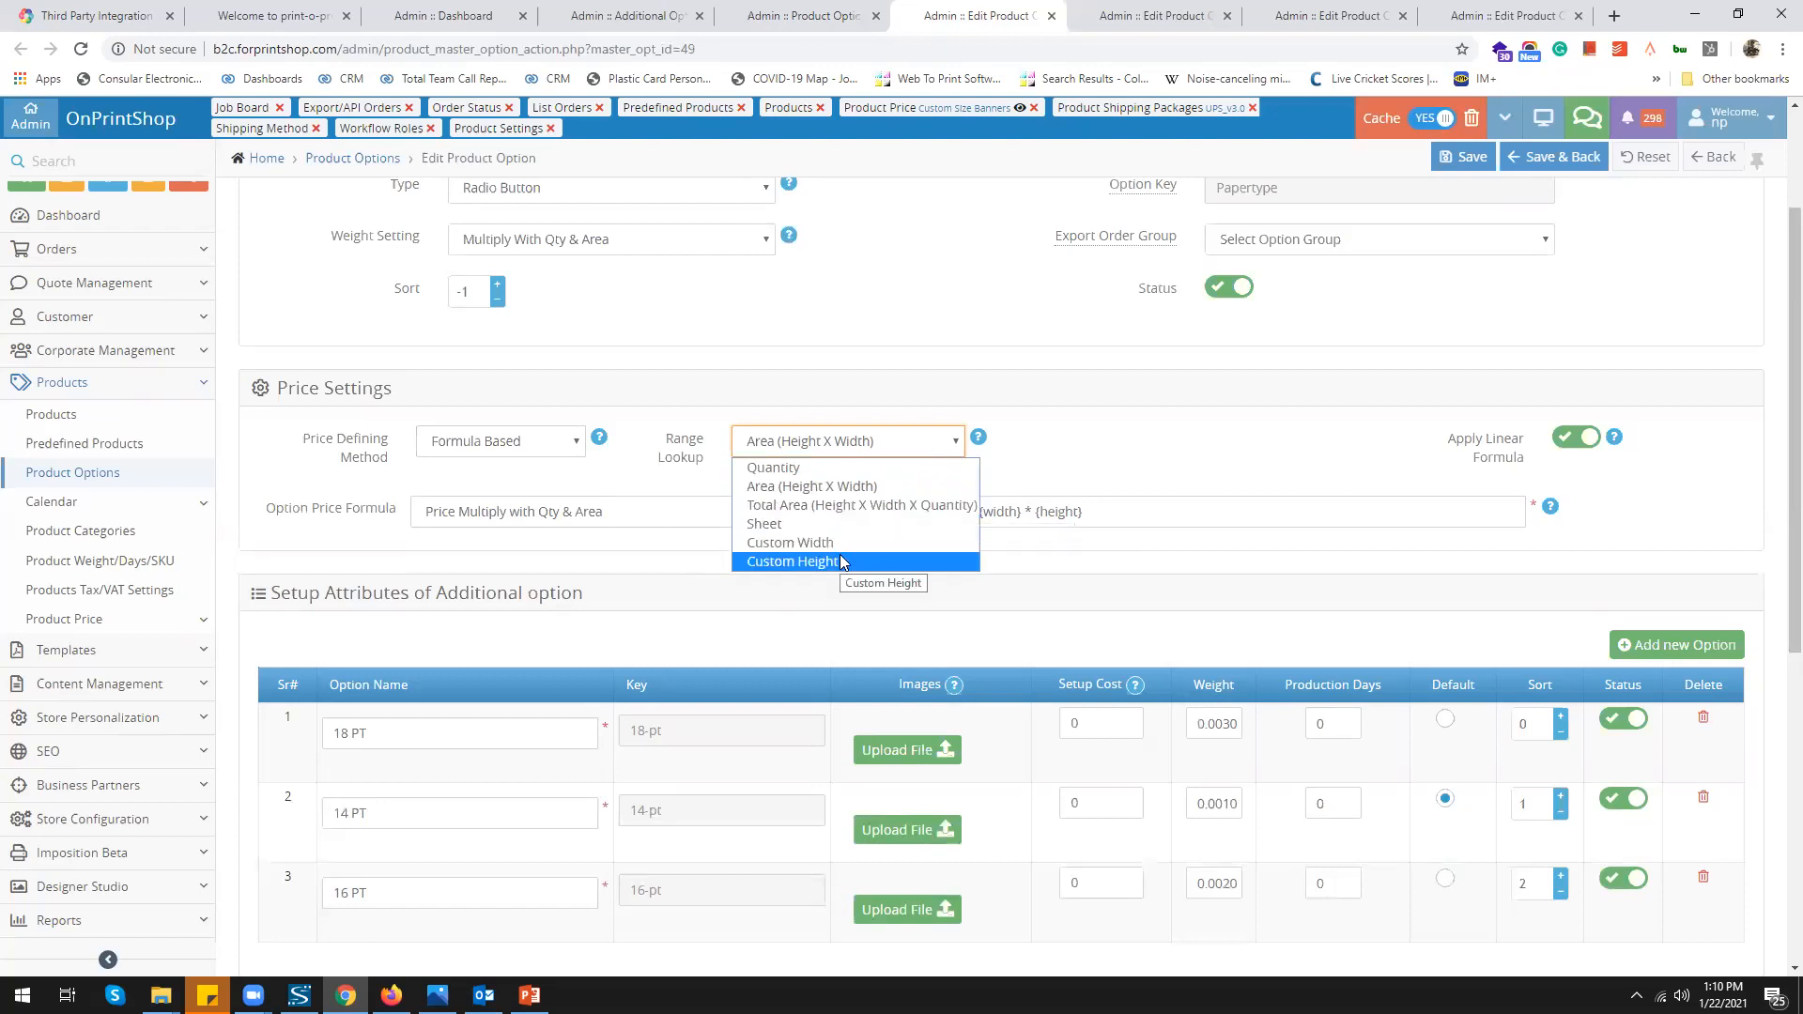
left_click(1127, 443)
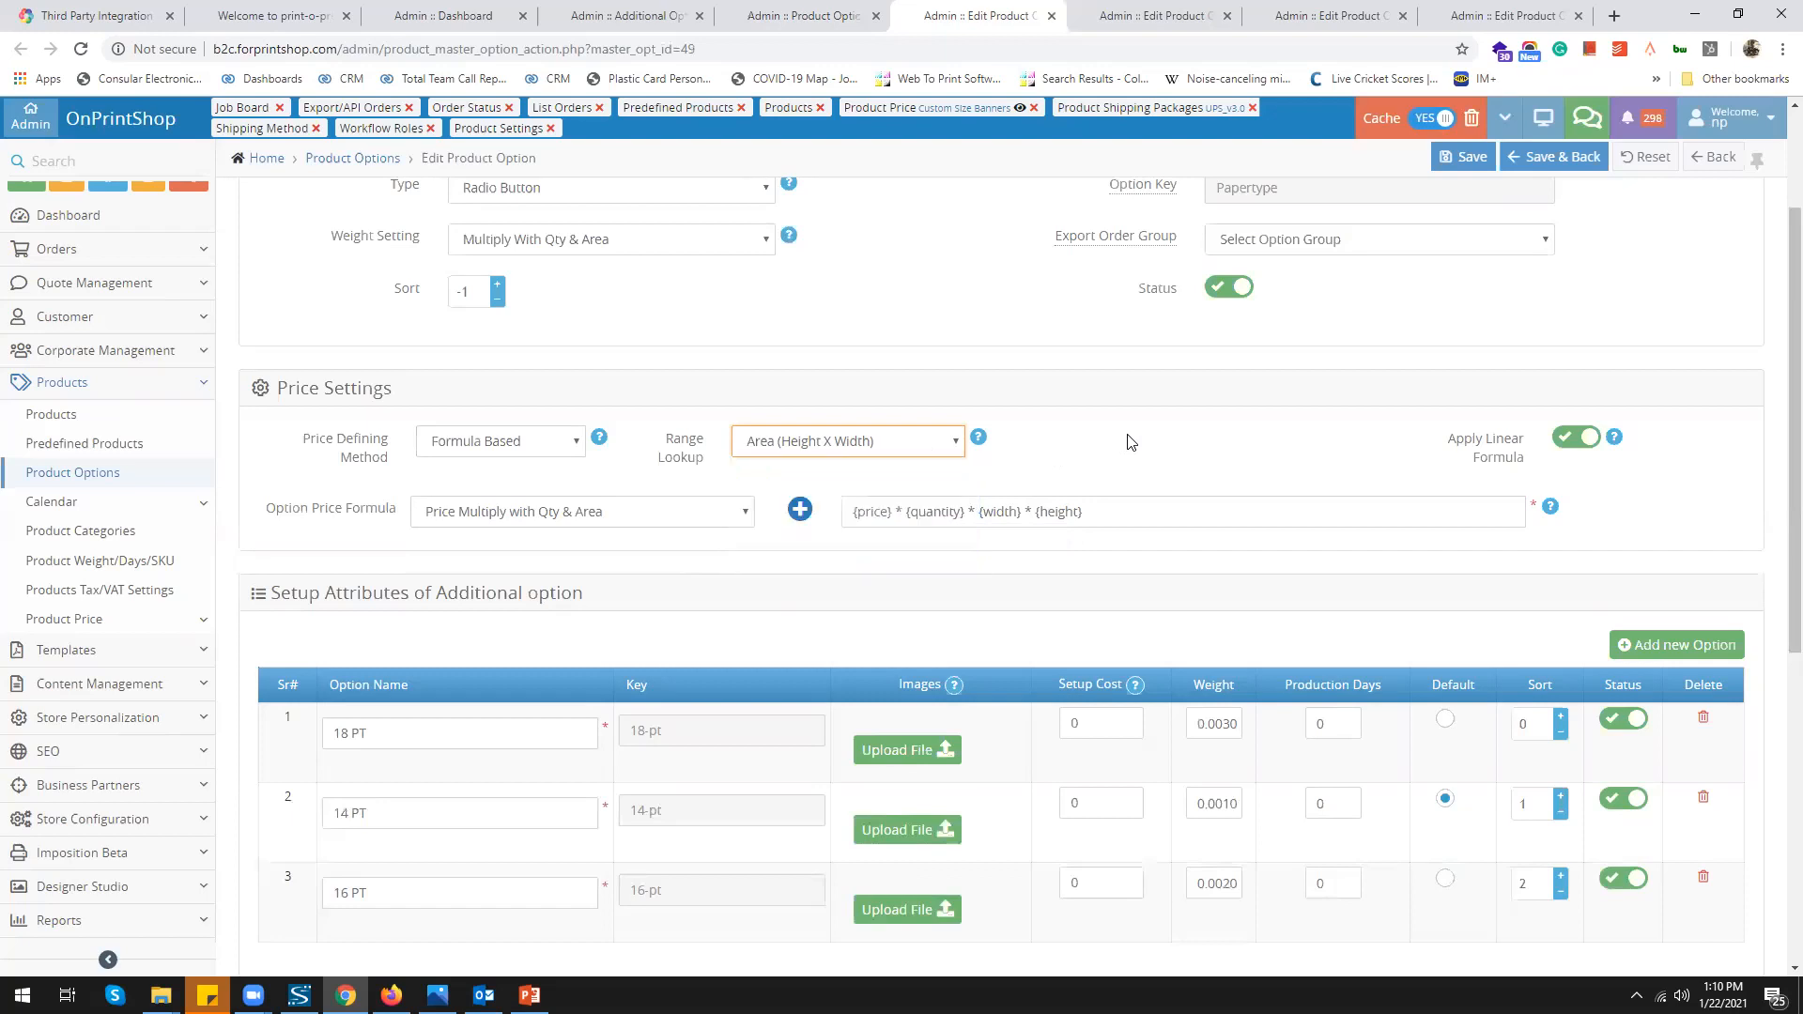
left_click(1056, 515)
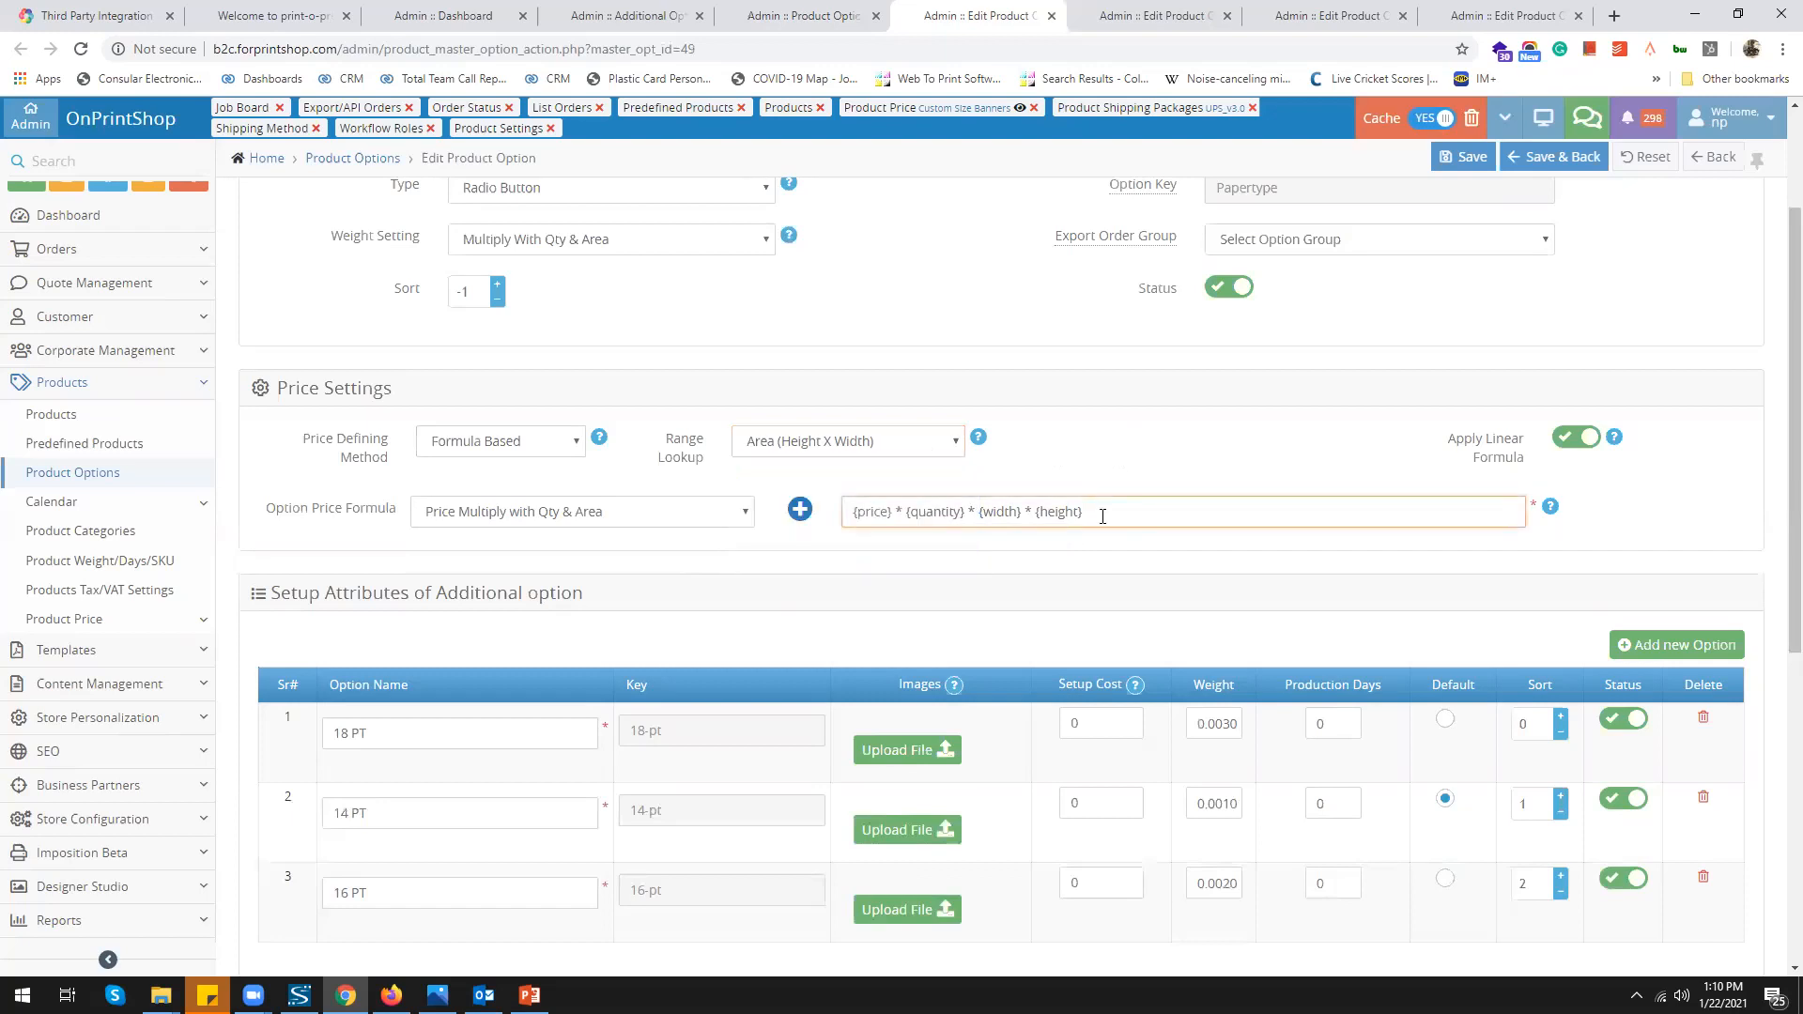
left_click(932, 452)
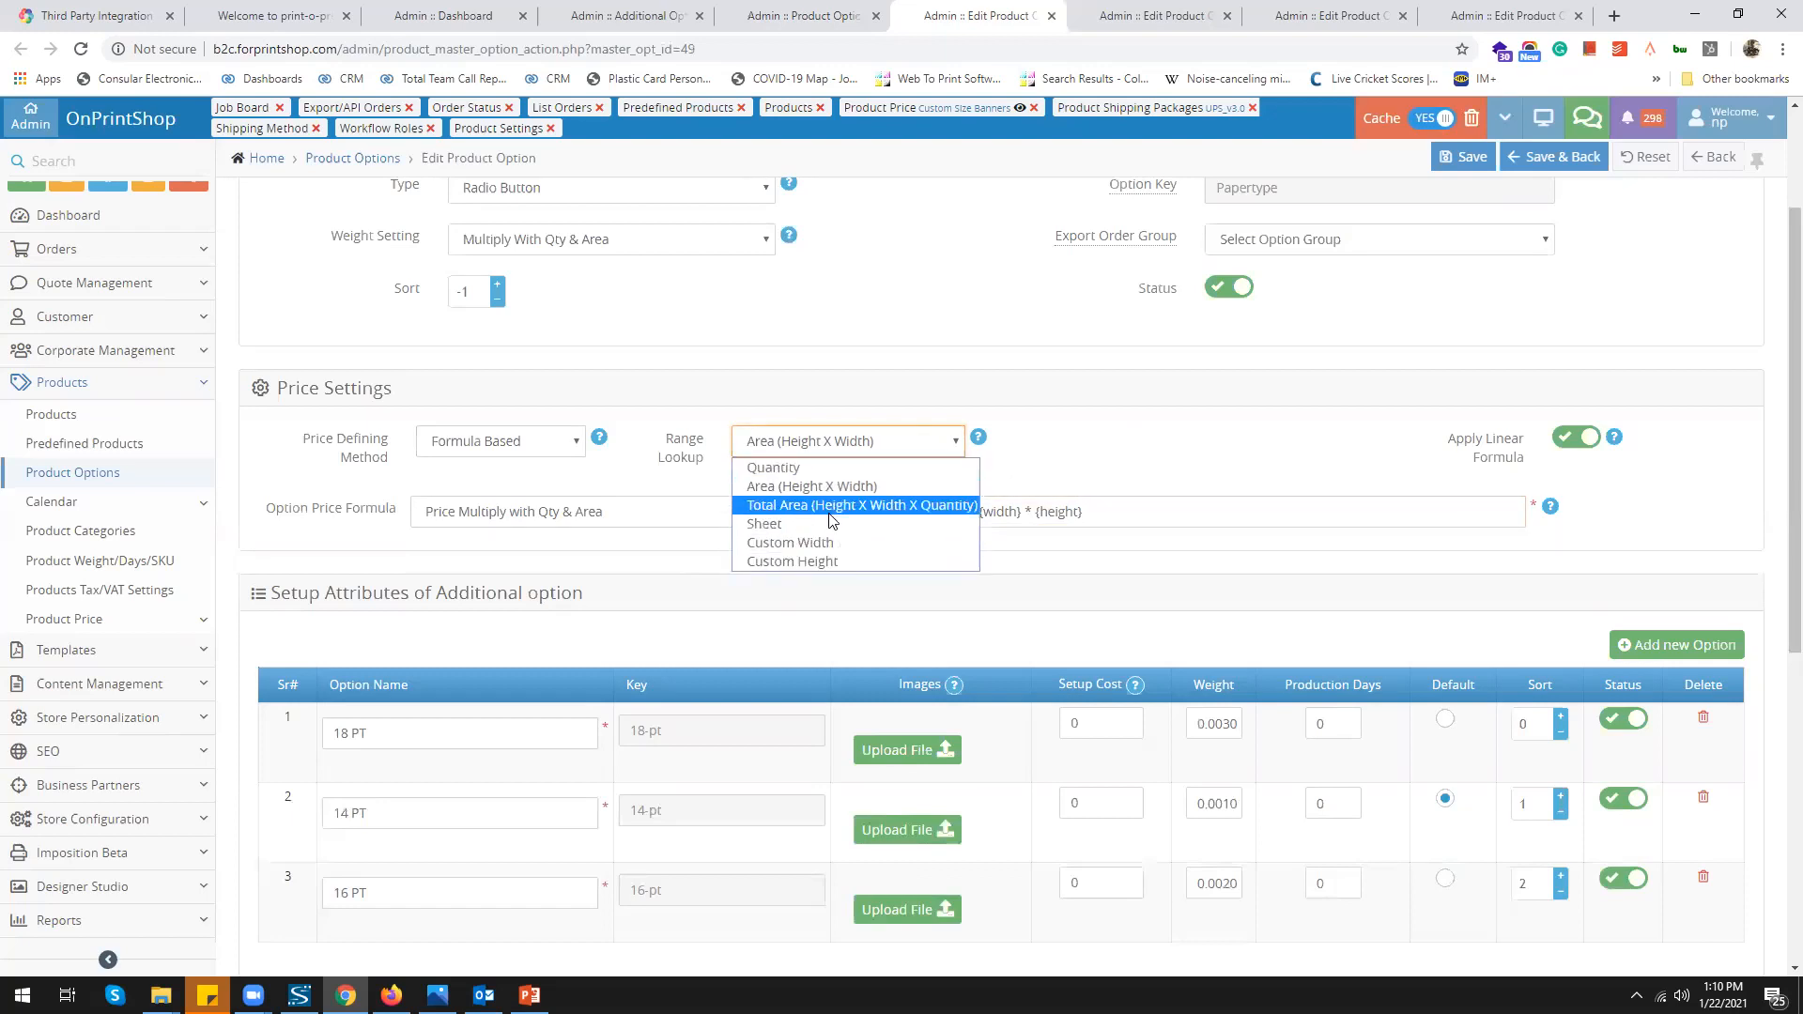
left_click(830, 517)
left_click(501, 441)
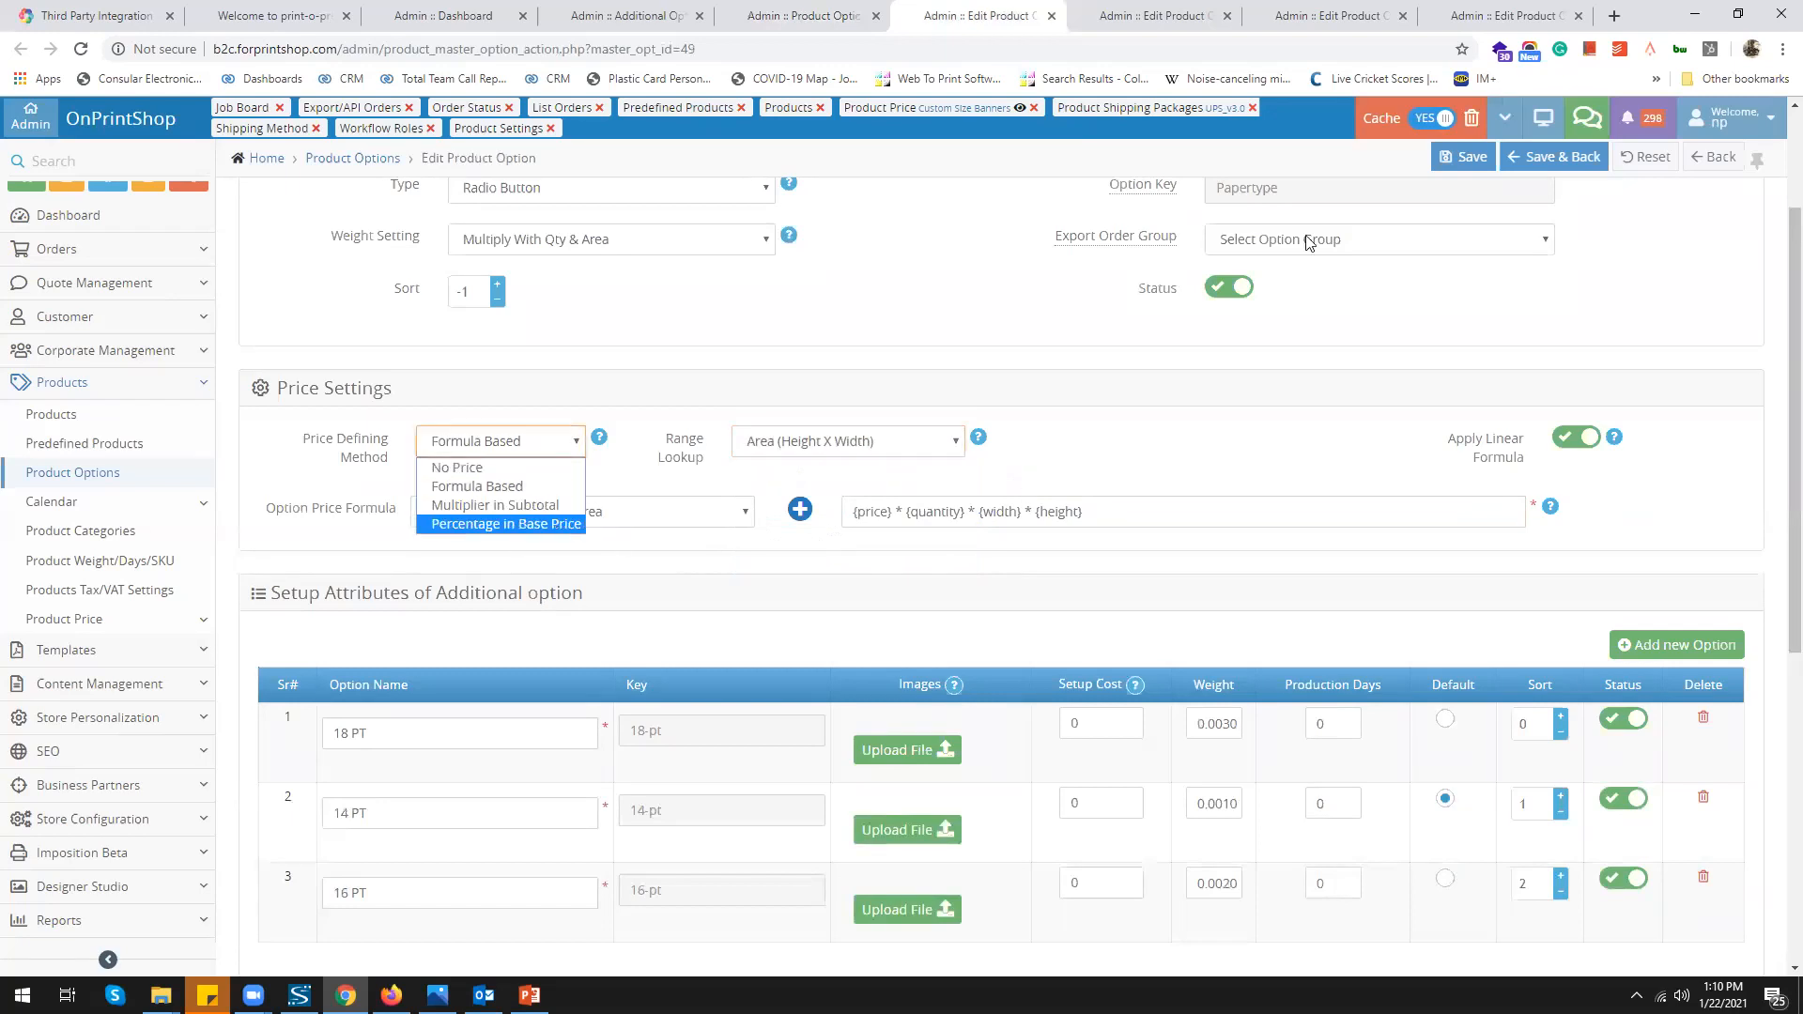
left_click(1150, 19)
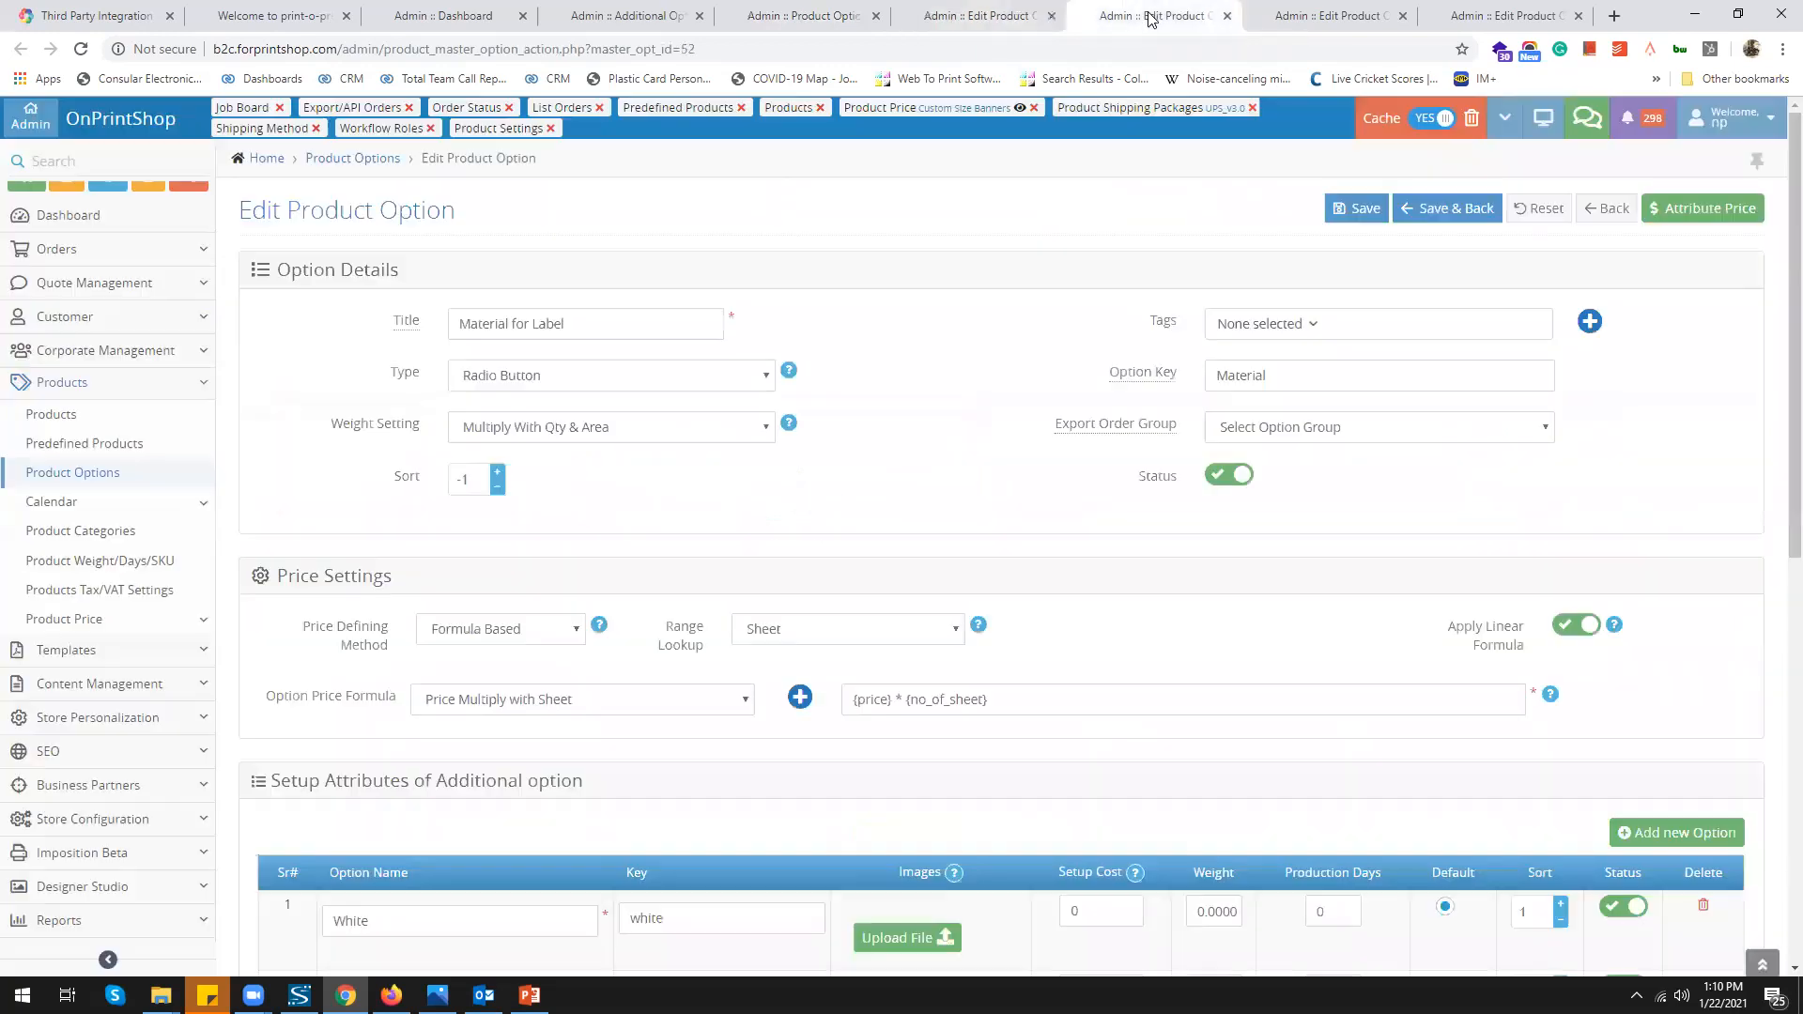
Review Printing Side's attributes, including Front, unchanged, then view Turn Around Time's Multiplier in Subtotal pricing
scroll(984, 526, "down", 2)
left_click(1341, 16)
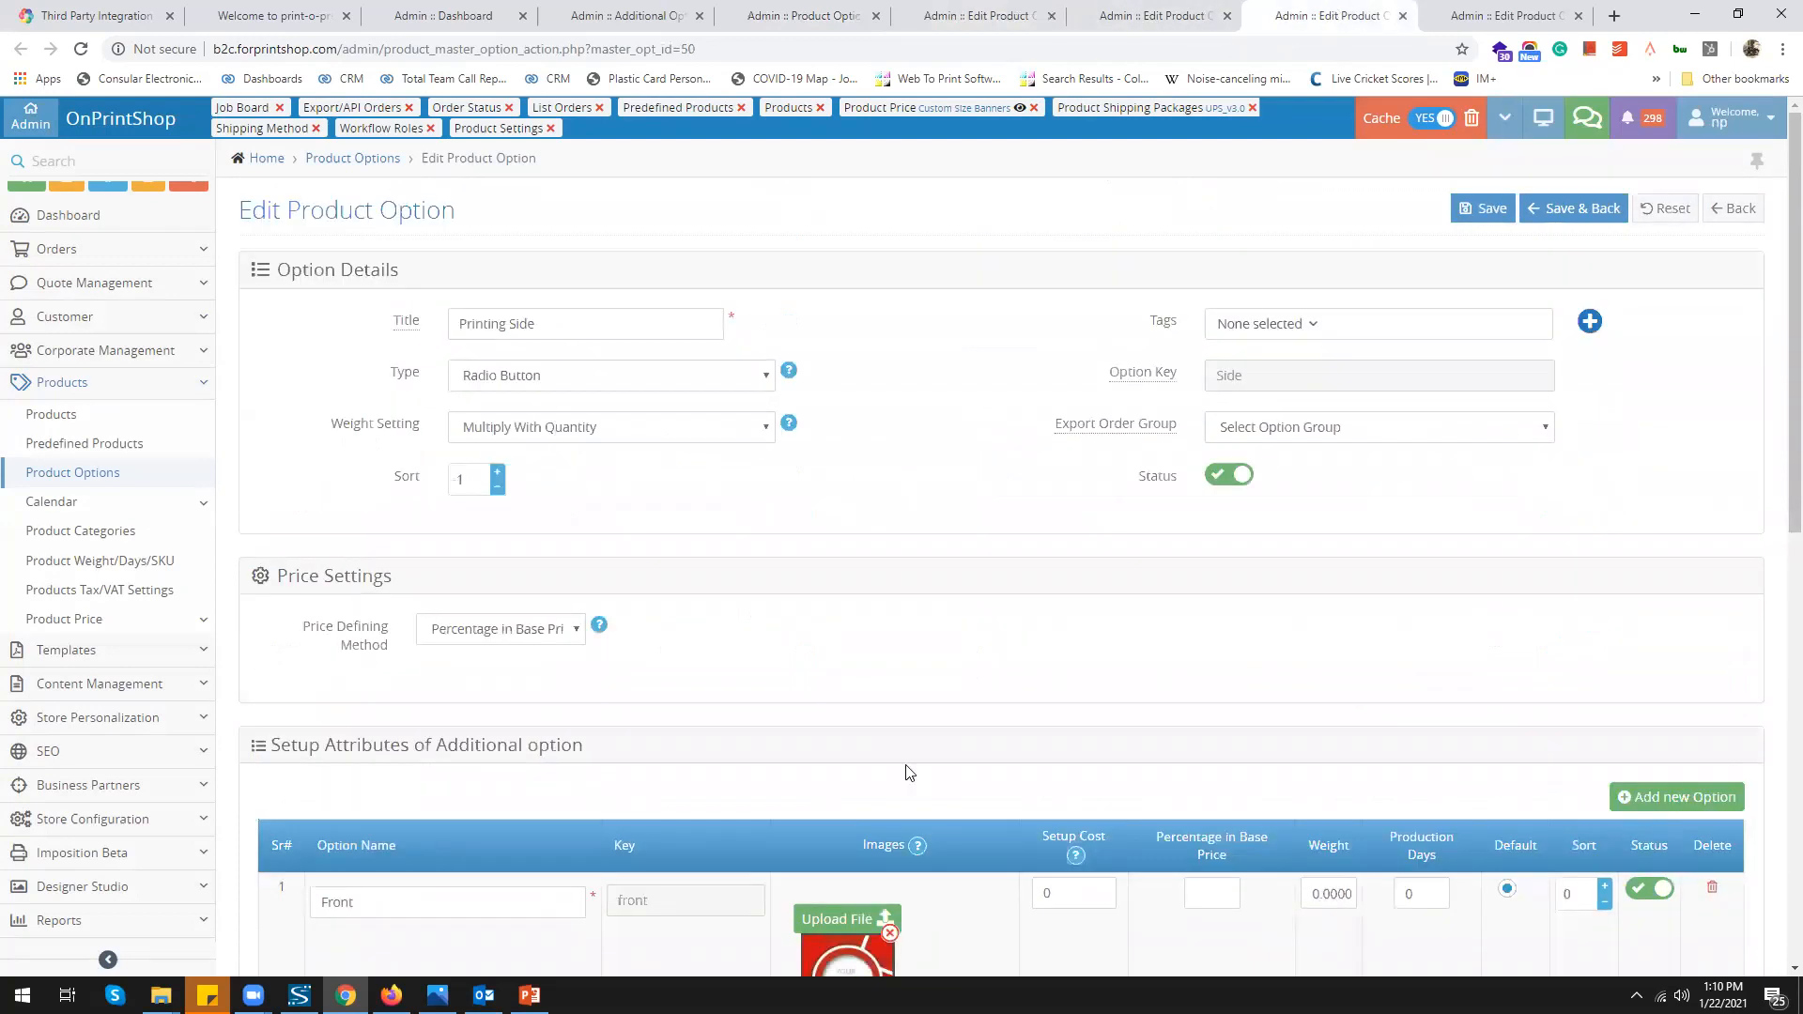
scroll(933, 557, "down", 1)
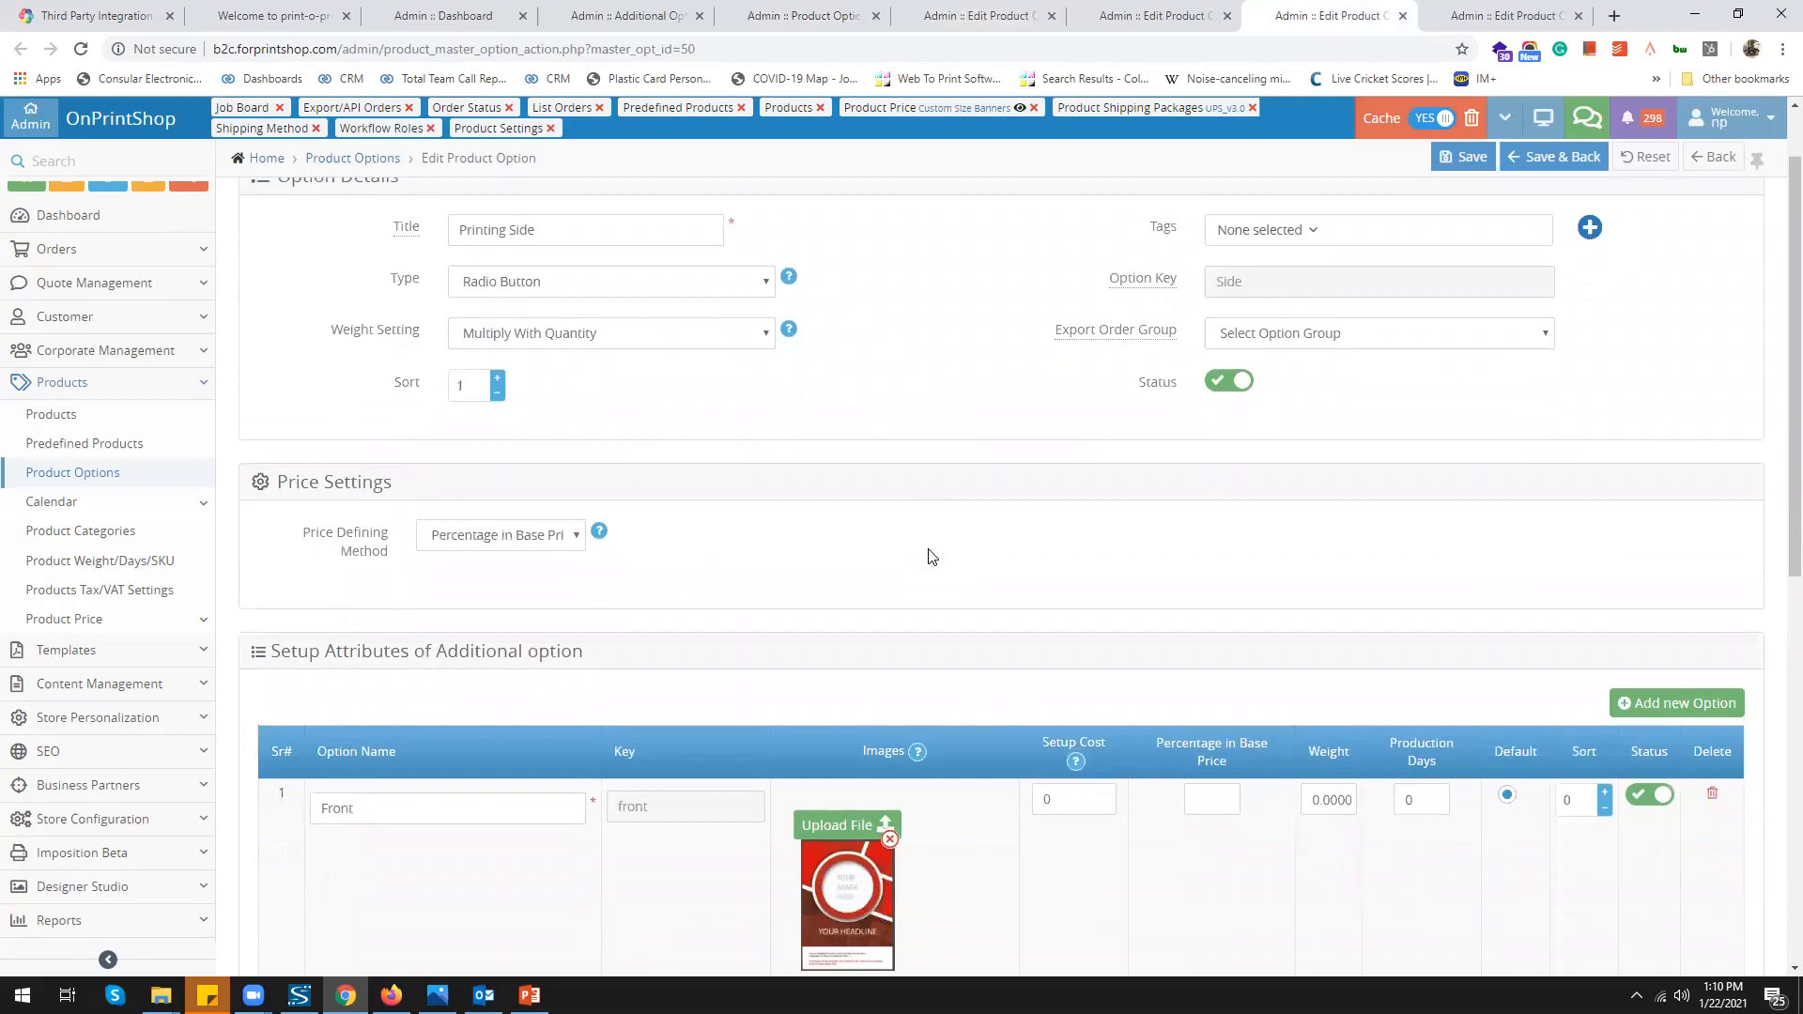
scroll(929, 557, "down", 2)
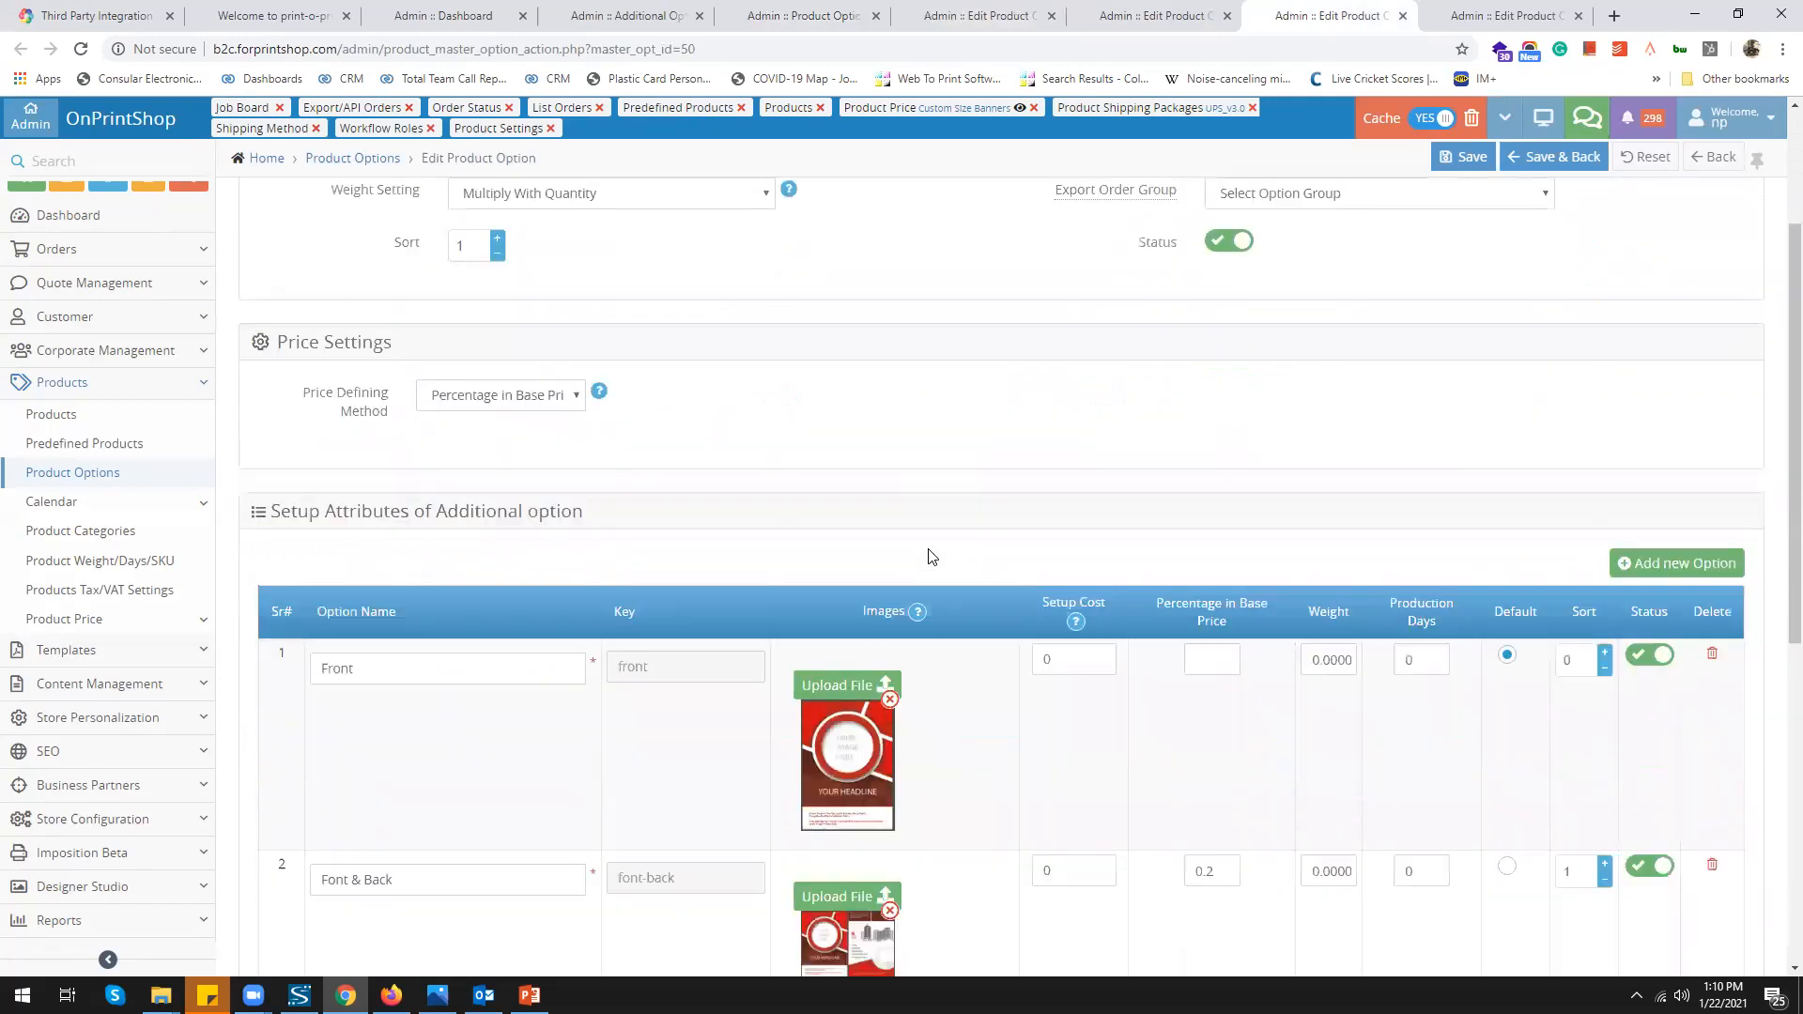
scroll(930, 557, "up", 3)
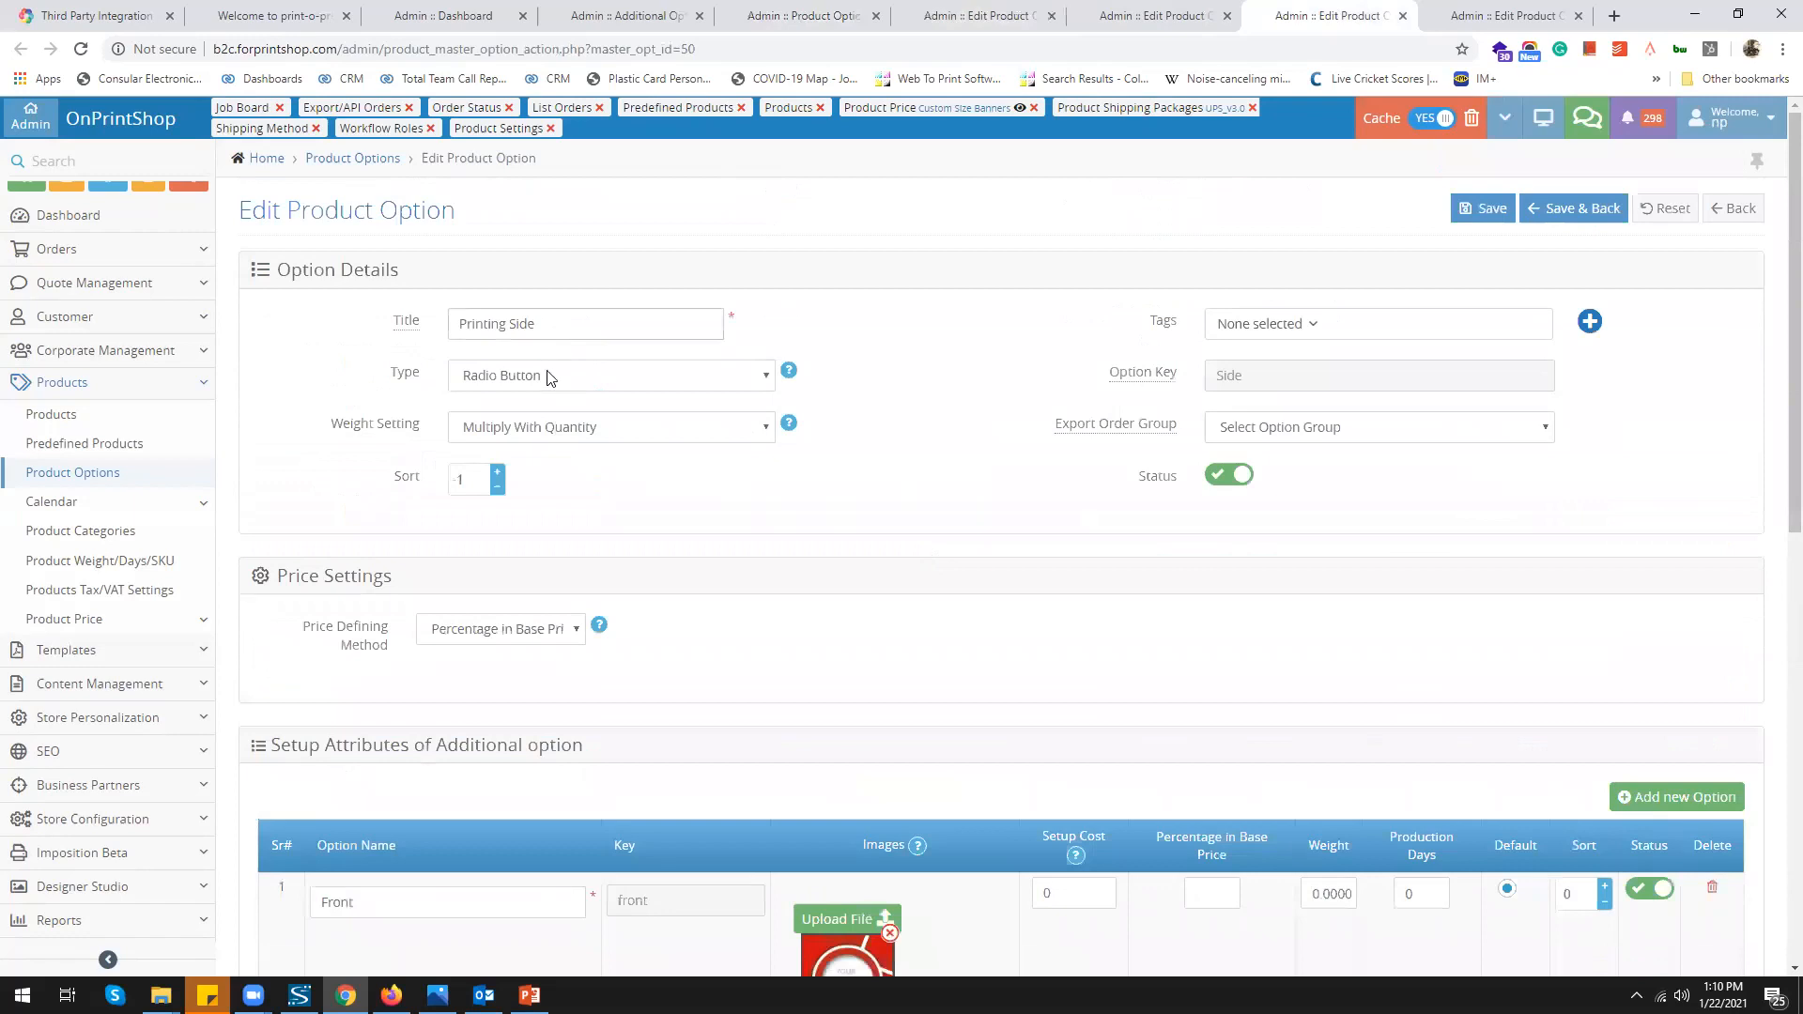
scroll(828, 725, "down", 1)
scroll(828, 725, "down", 3)
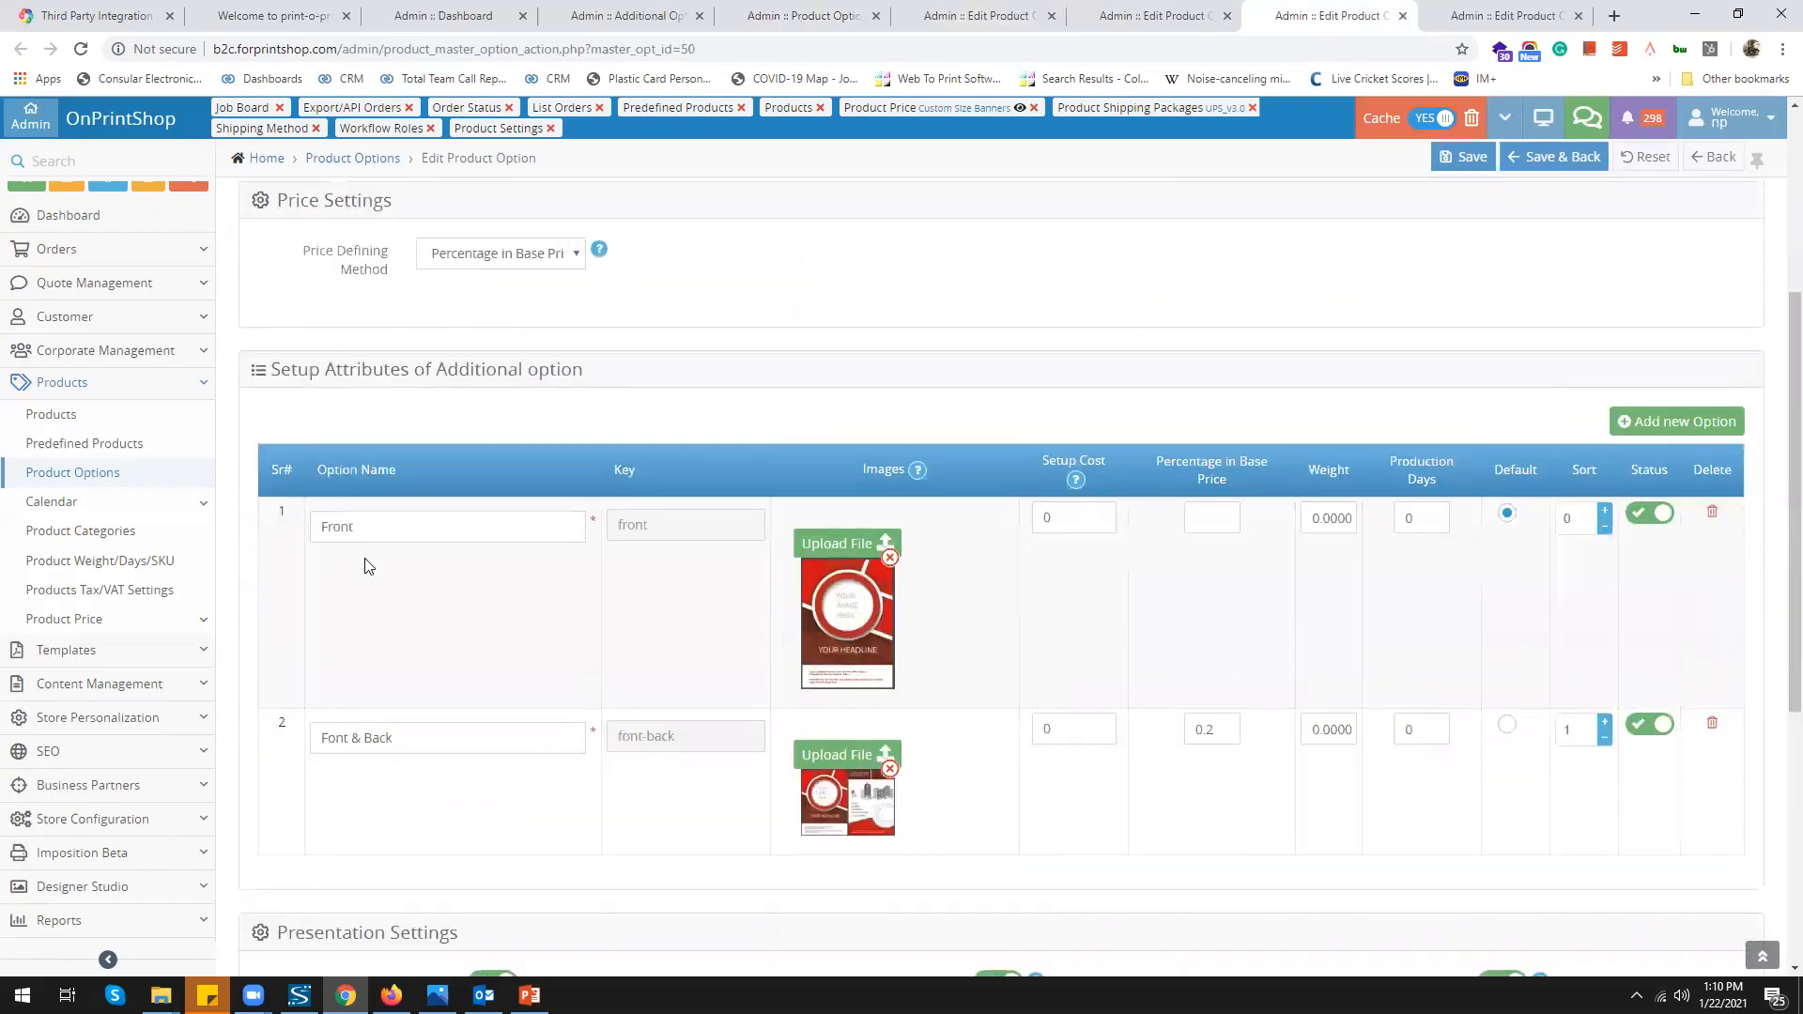
double_click(338, 527)
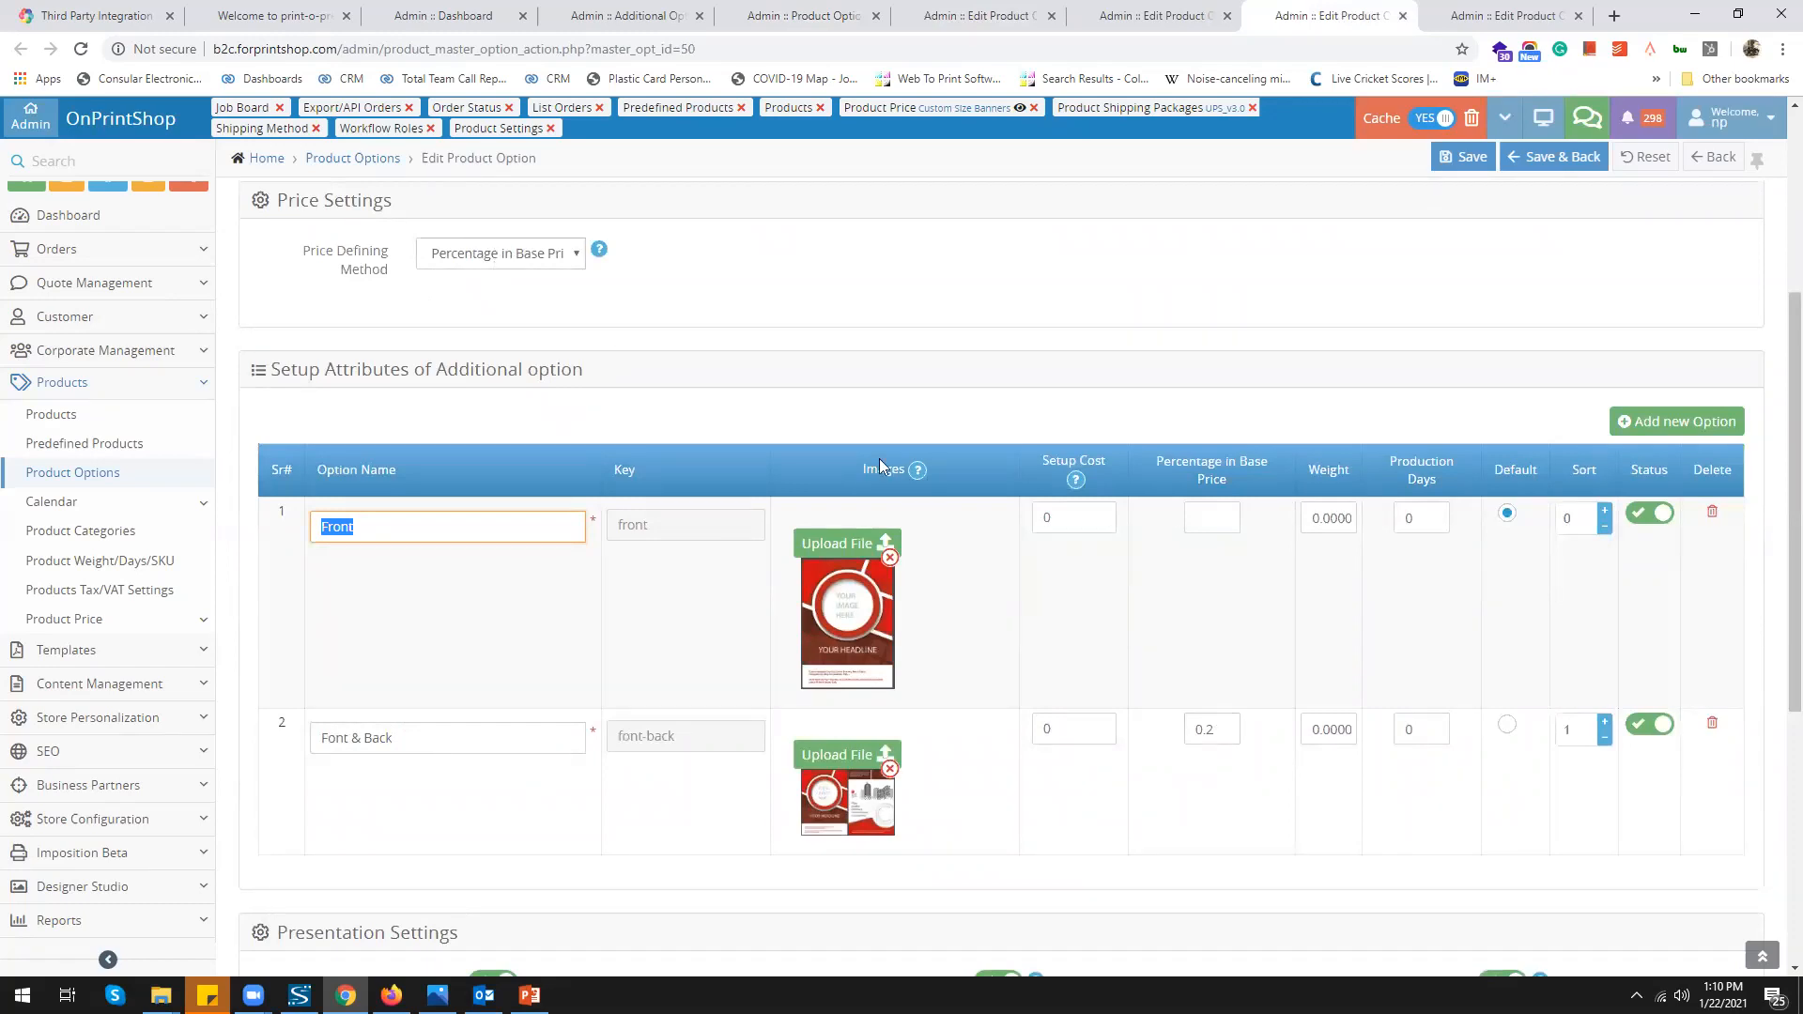
left_click(1507, 16)
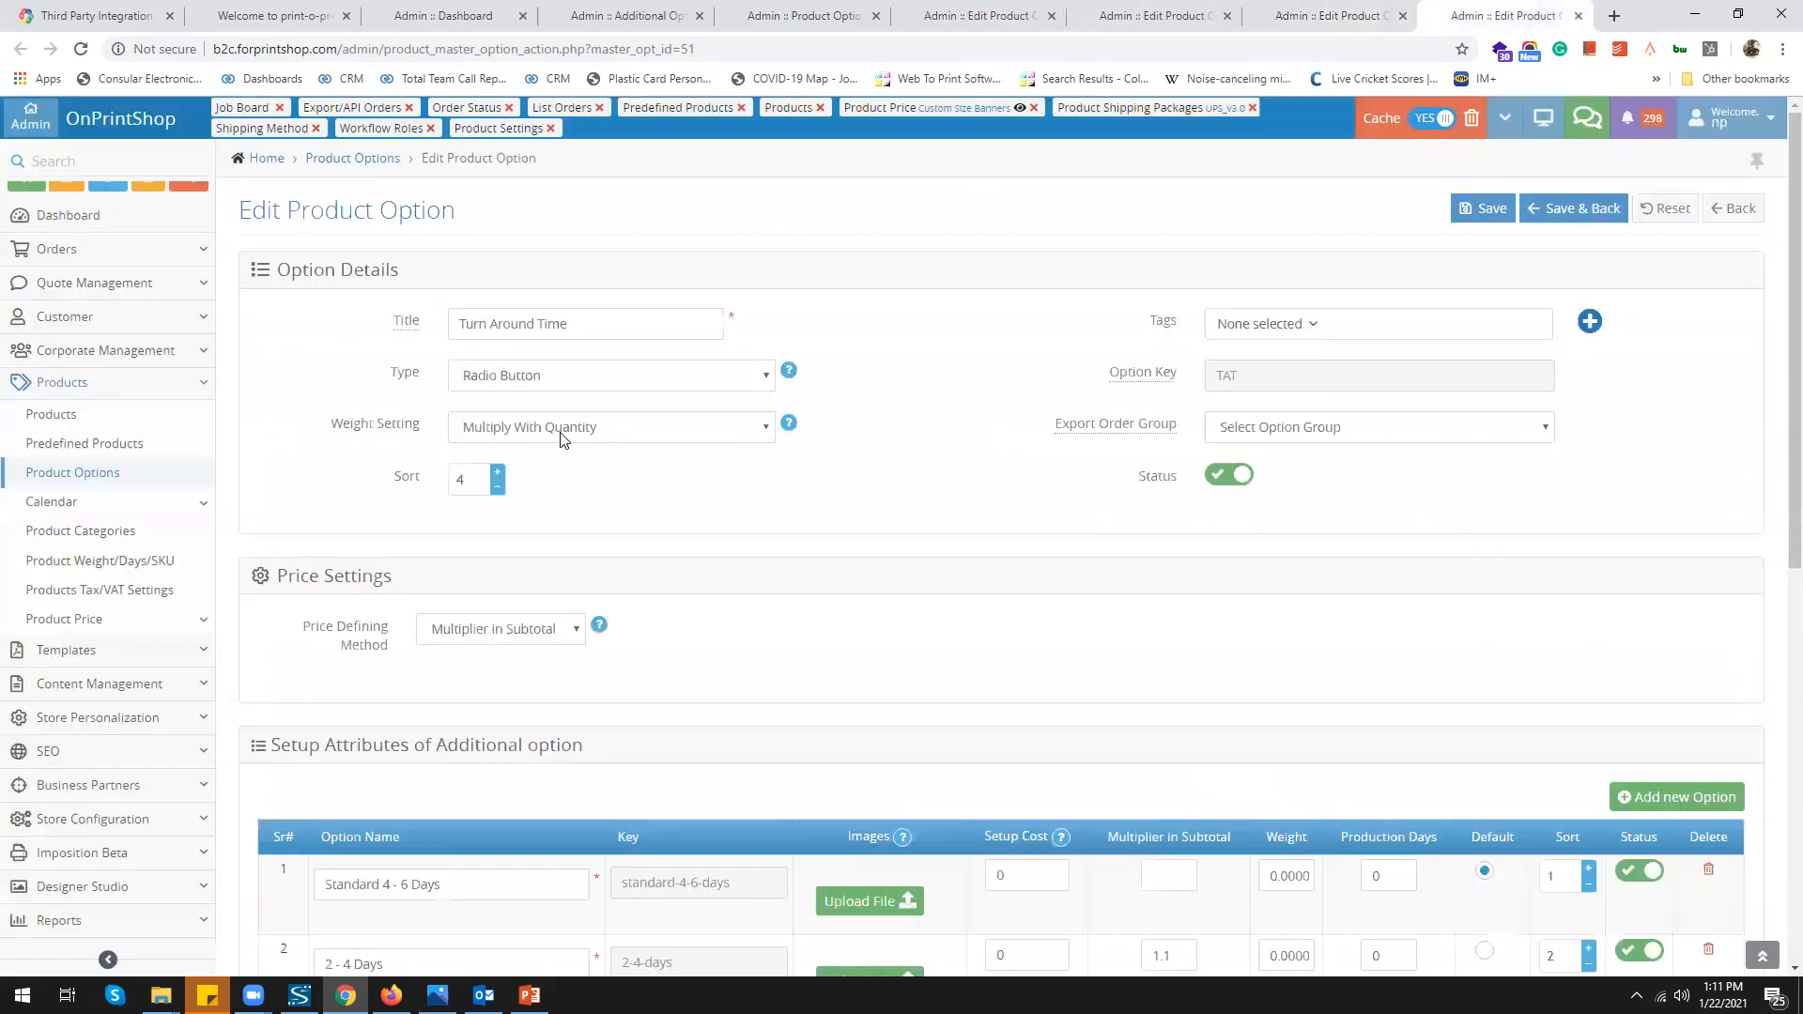
Check the 2 - 4 Days entry, then return to Material for Label's Formula Based, Sheet-range settings
scroll(636, 609, "down", 3)
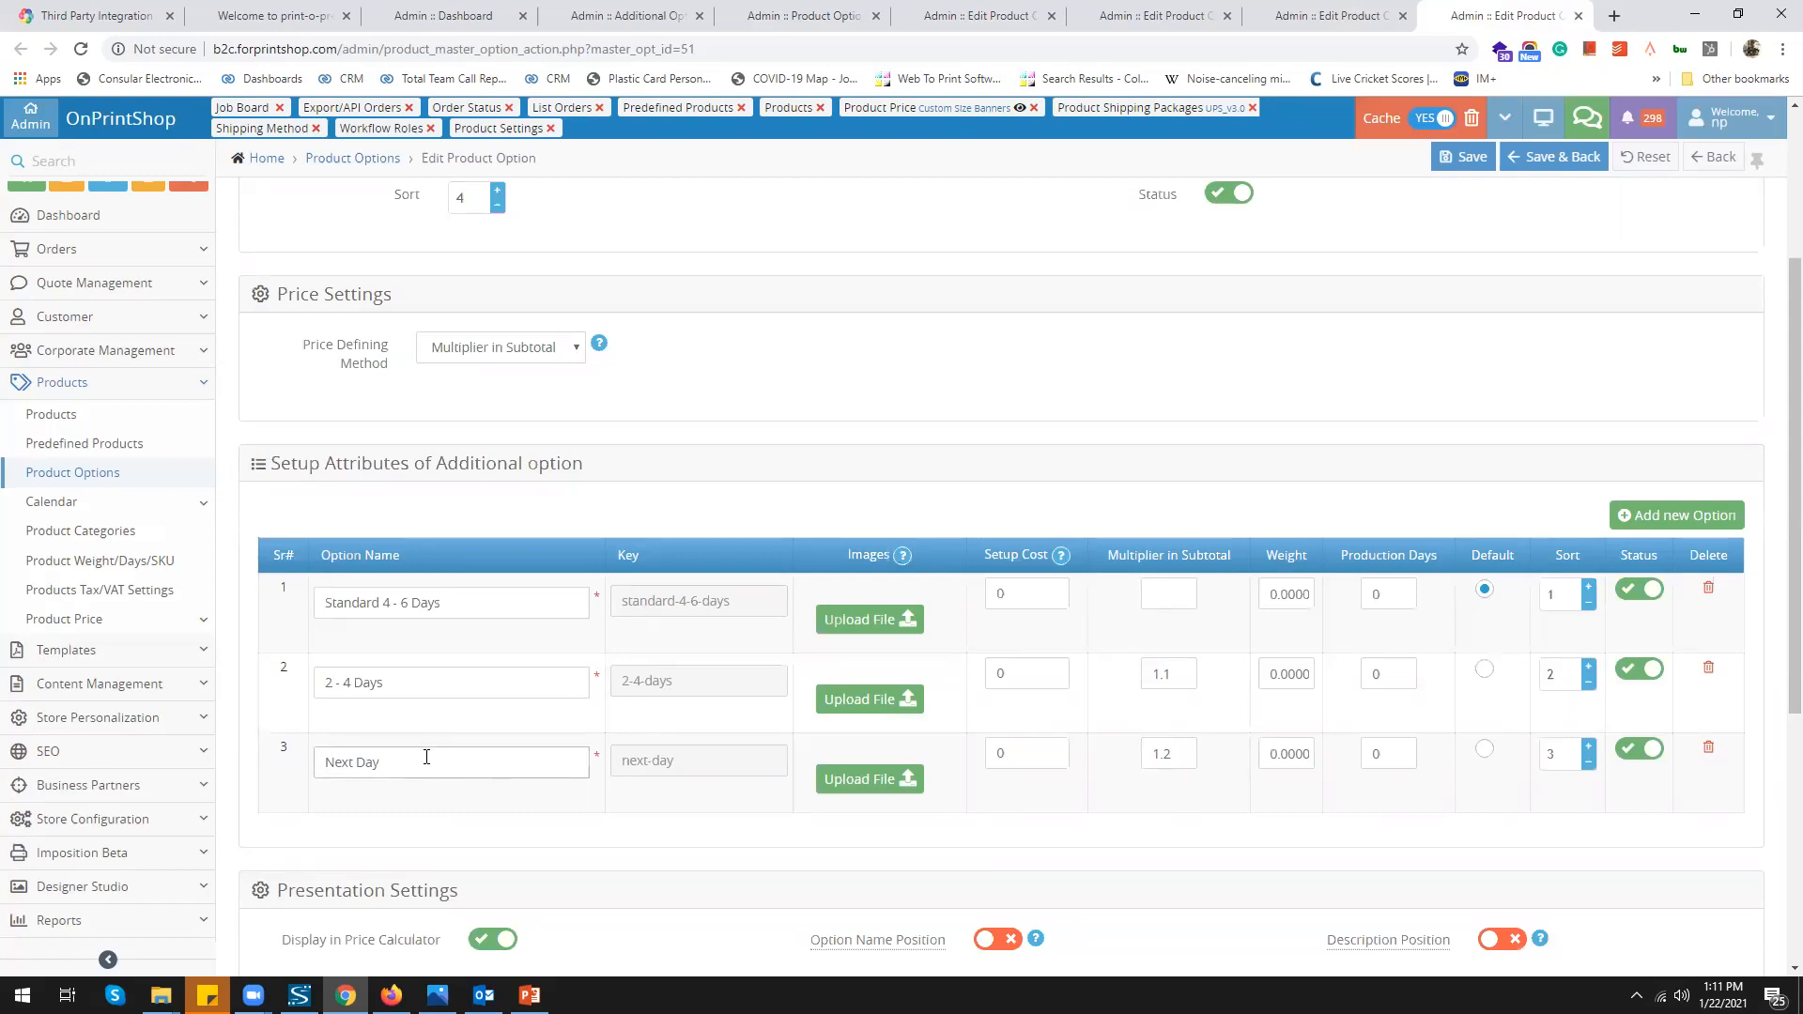
left_click(407, 683)
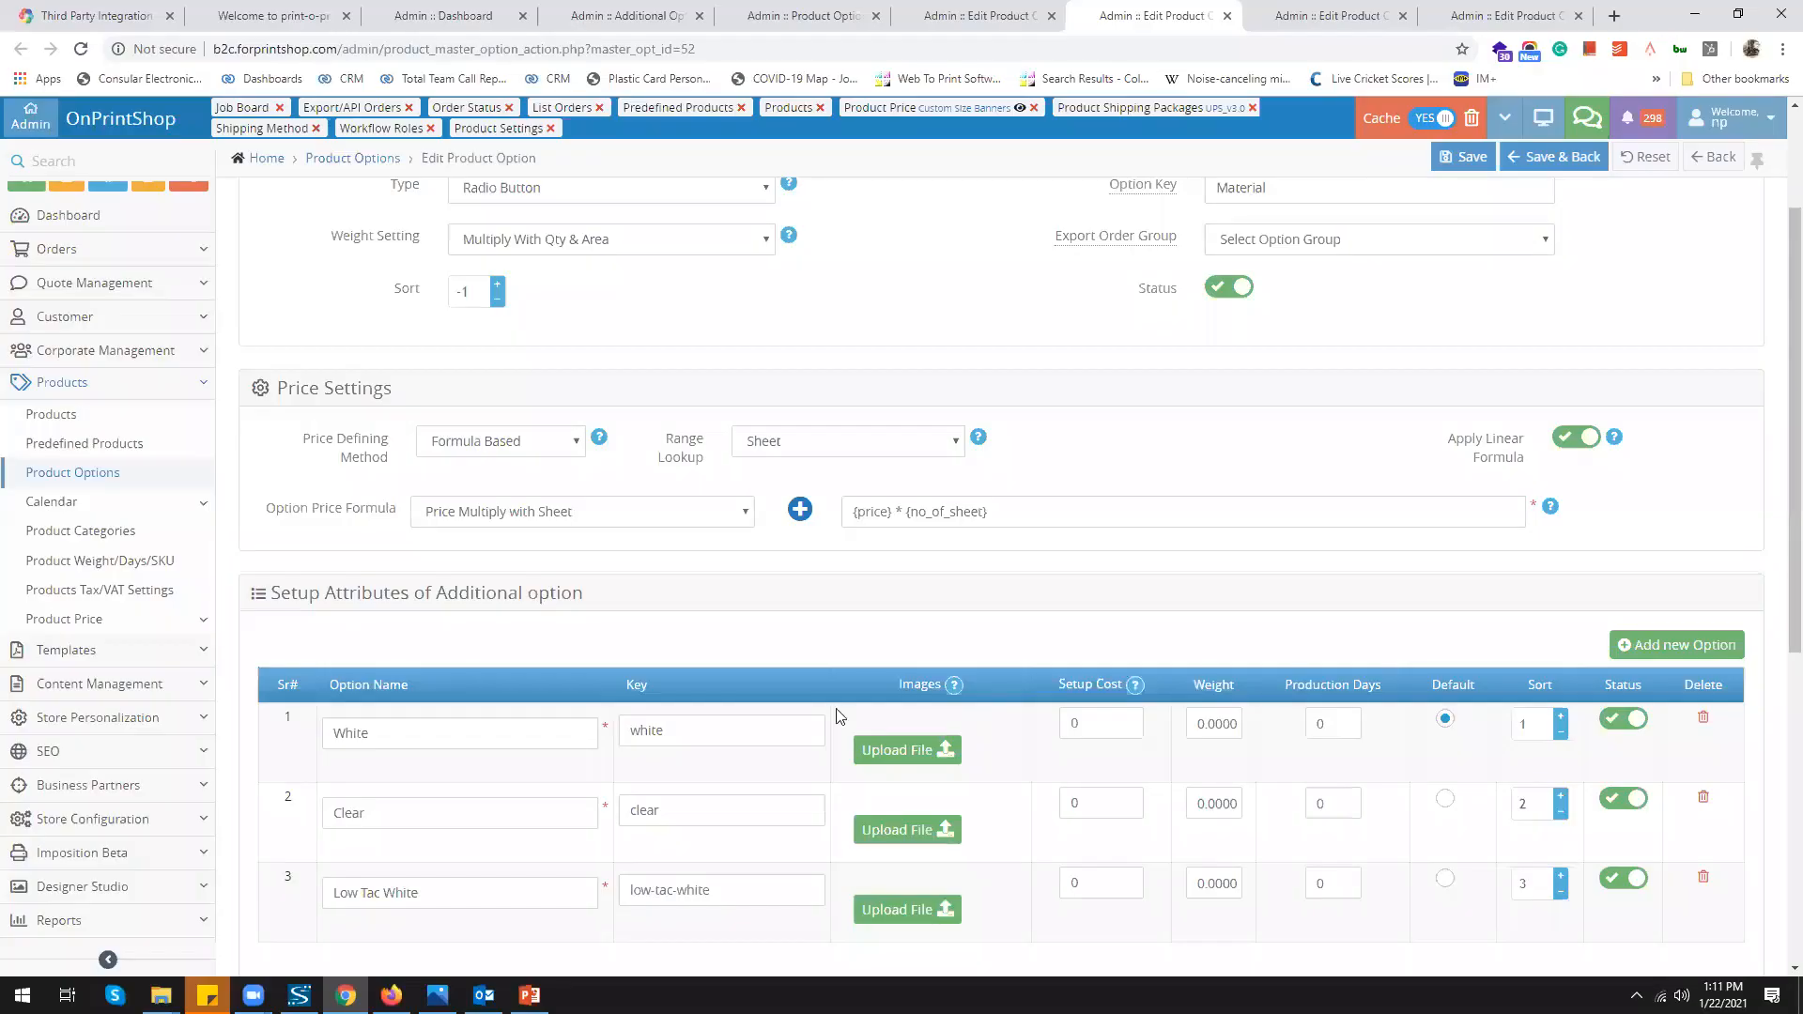
scroll(575, 455, "up", 2)
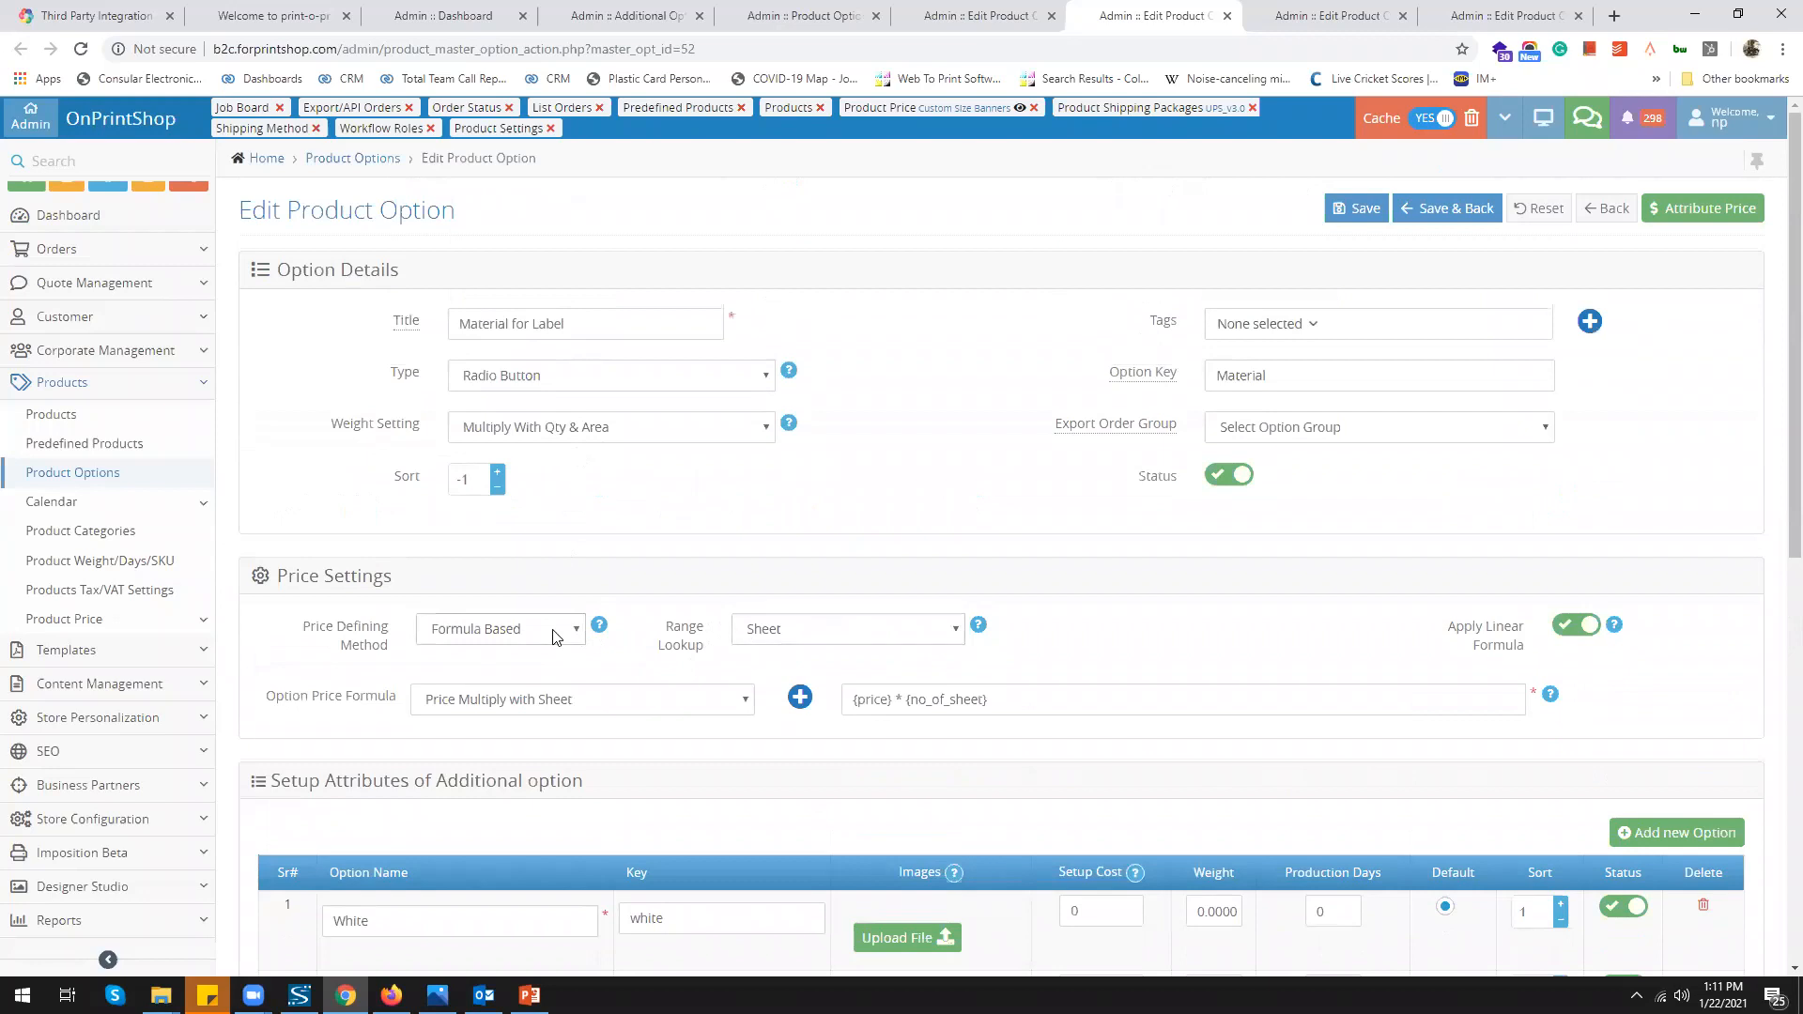
Keep Formula Based pricing and review White and Clear range prices, then view the Paper option
left_click(554, 637)
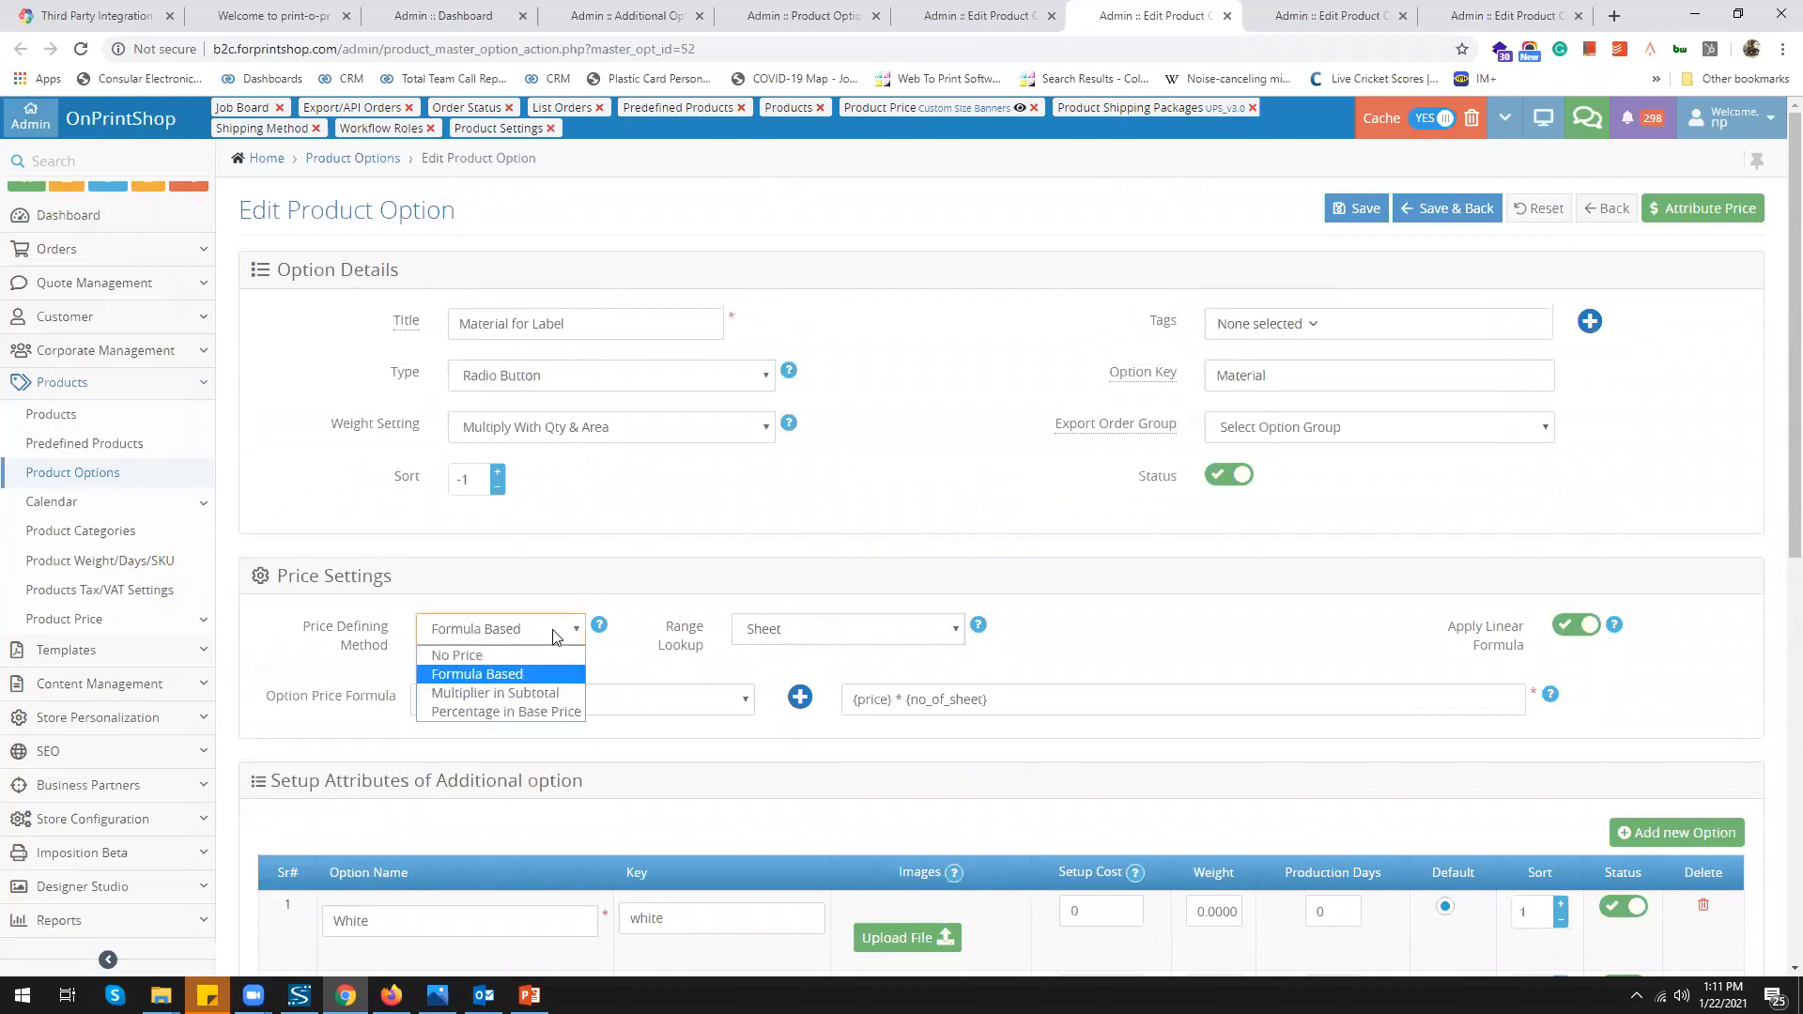
left_click(1097, 643)
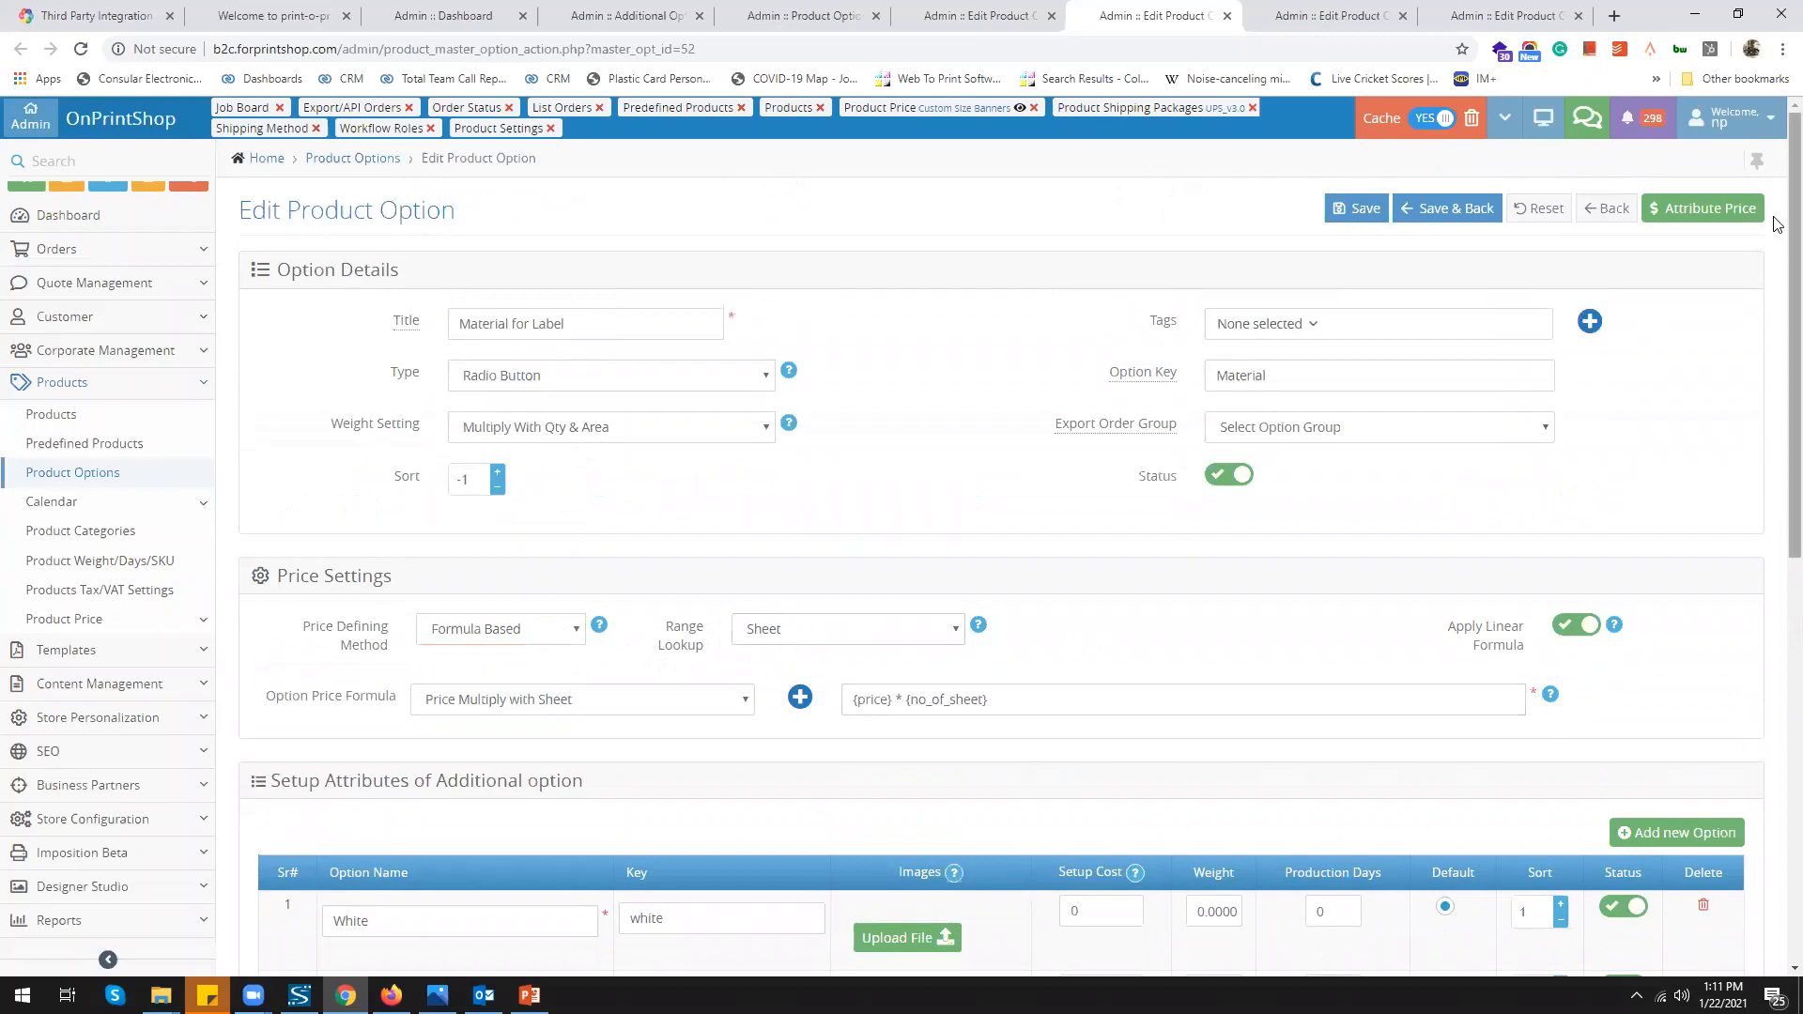
left_click(1680, 214)
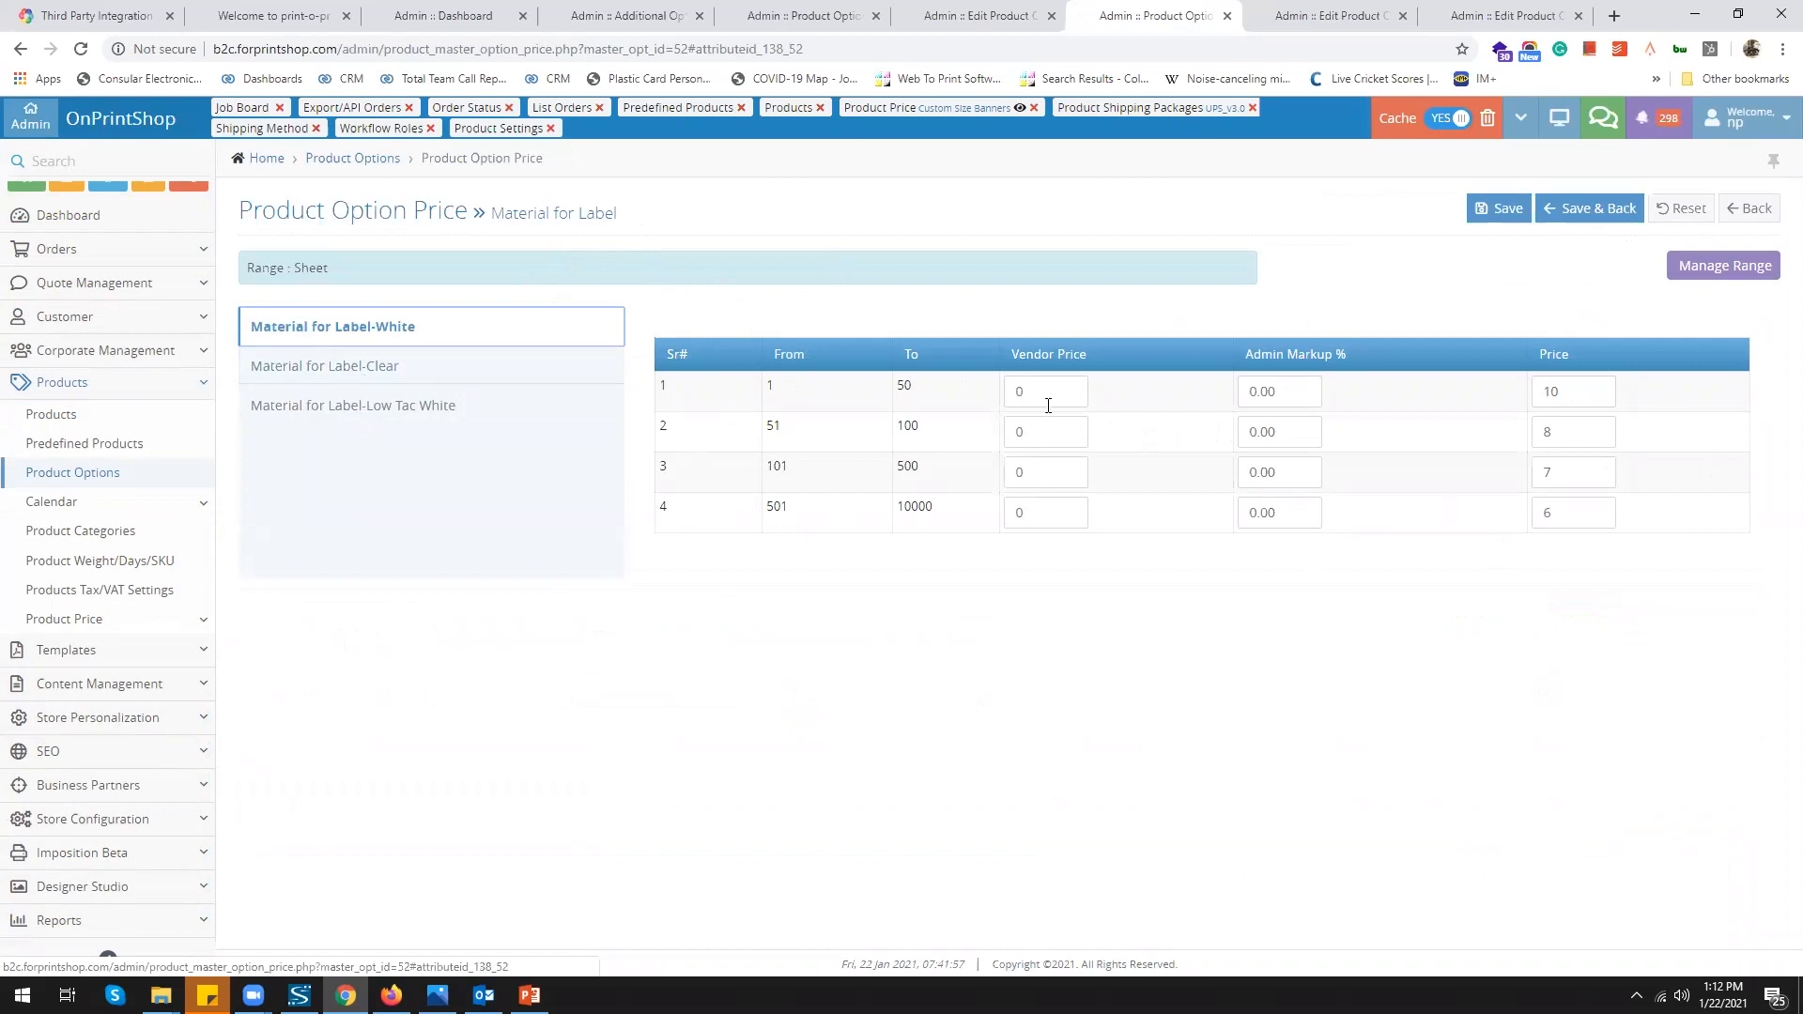
left_click(1574, 390)
left_click(1574, 431)
left_click(1574, 471)
left_click(1574, 512)
left_click(356, 366)
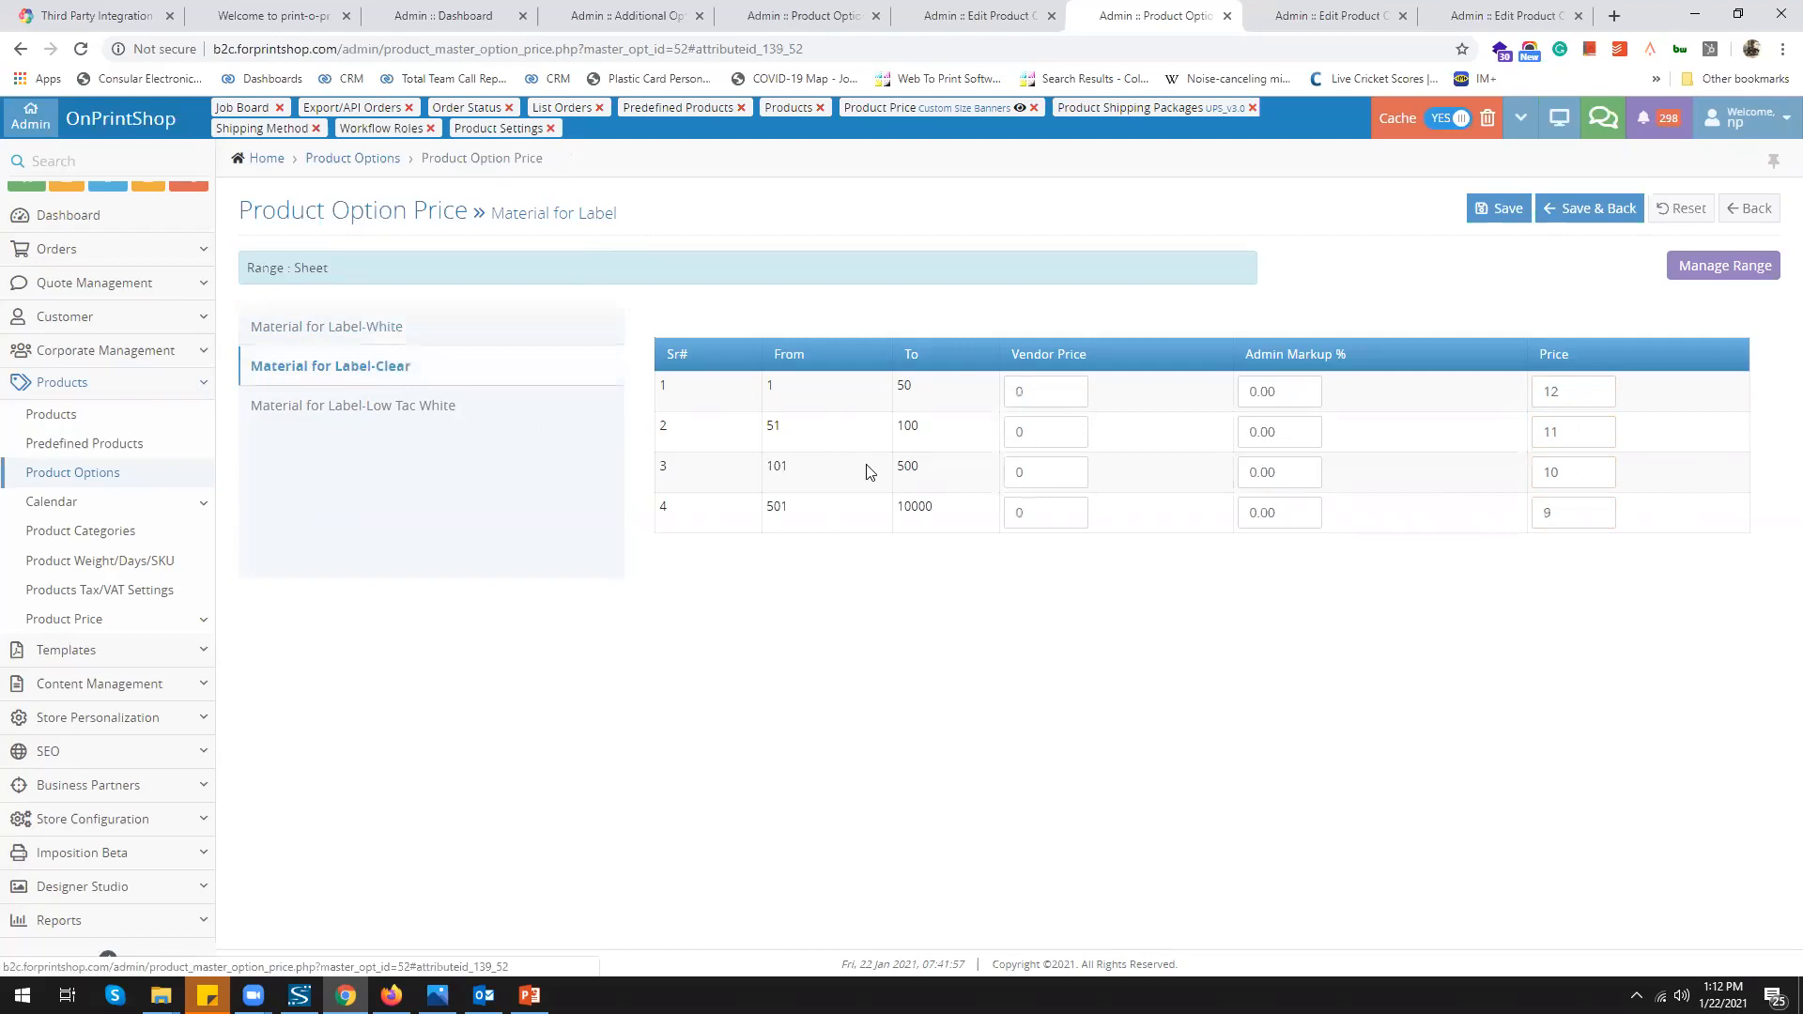
left_click(986, 19)
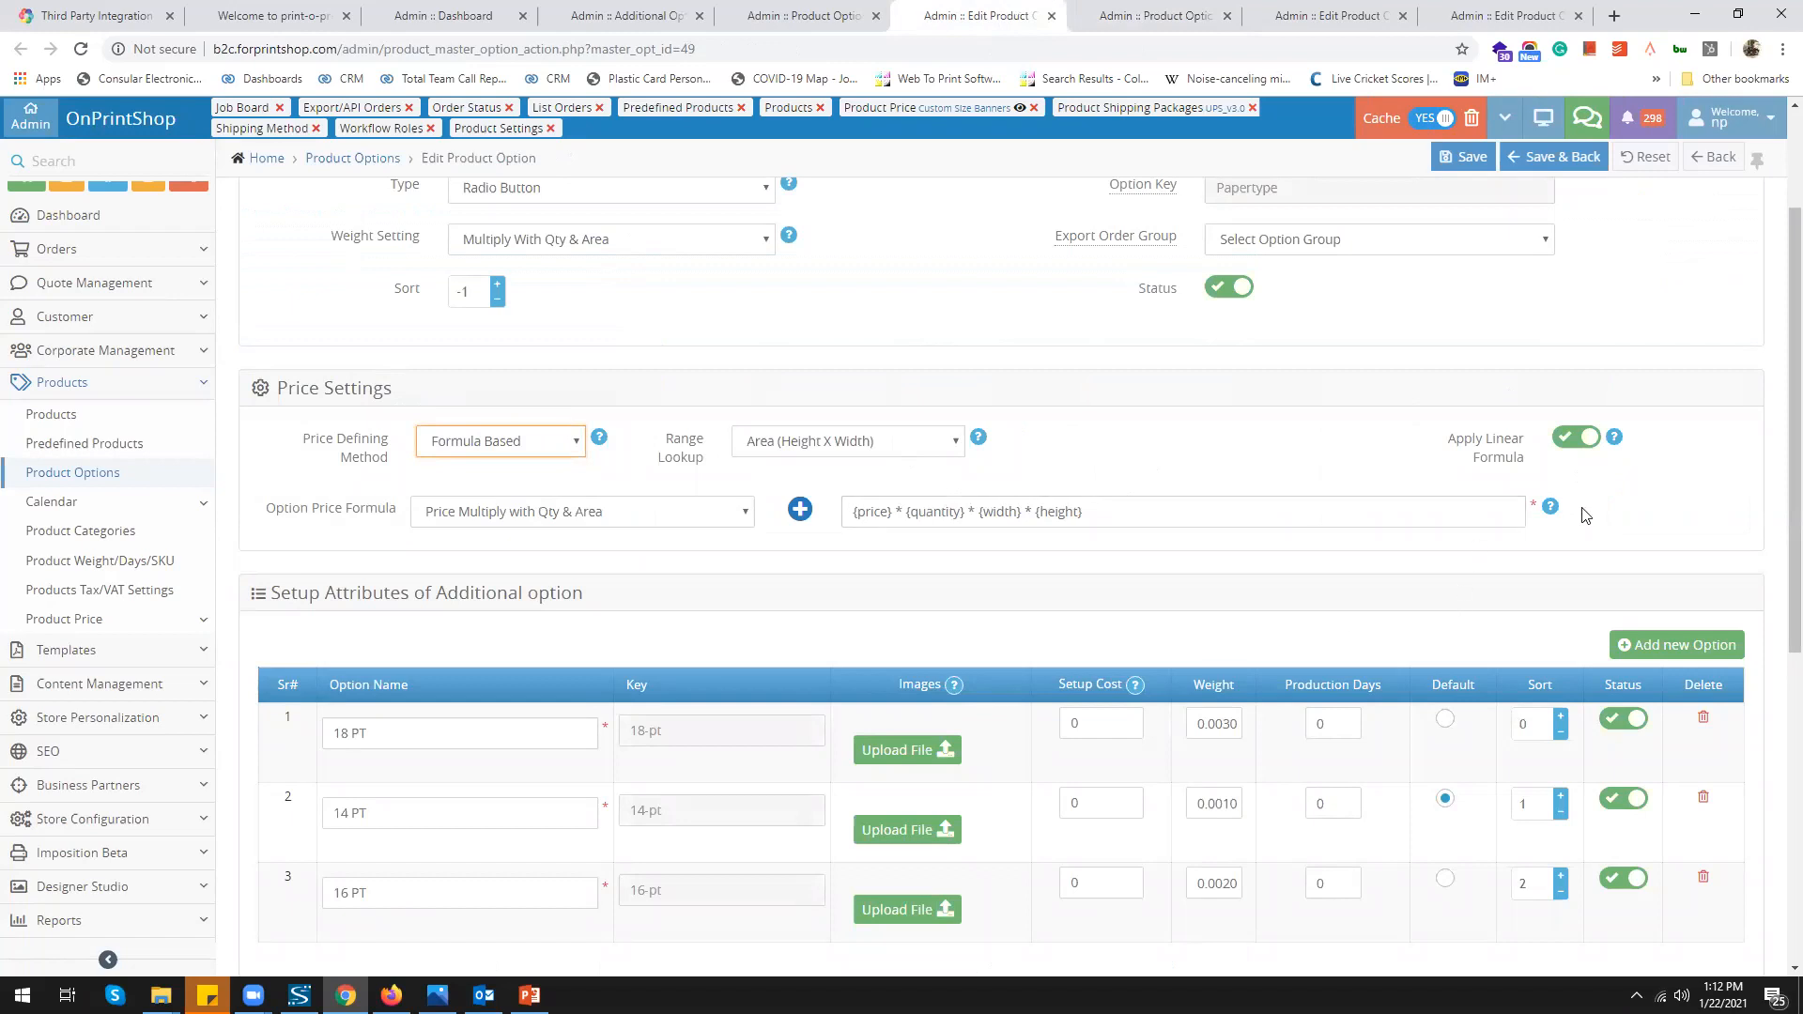
scroll(1644, 263, "up", 2)
left_click(1677, 209)
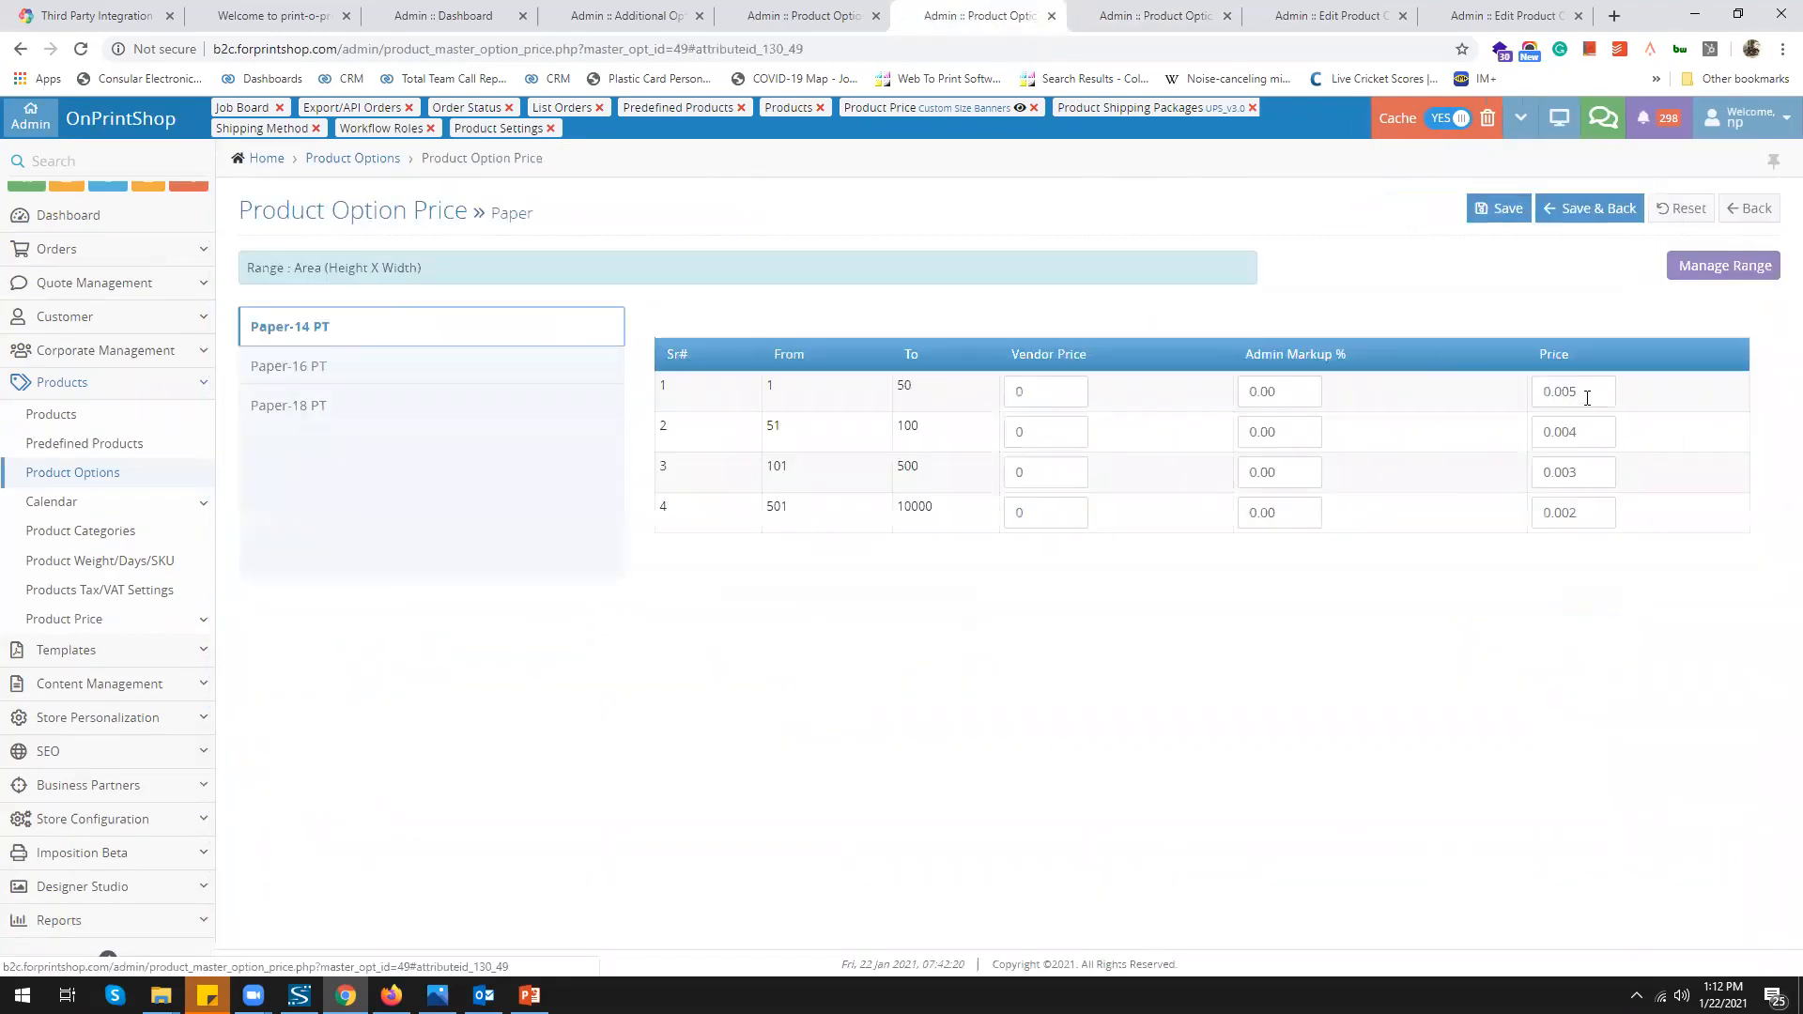
left_click(1570, 392)
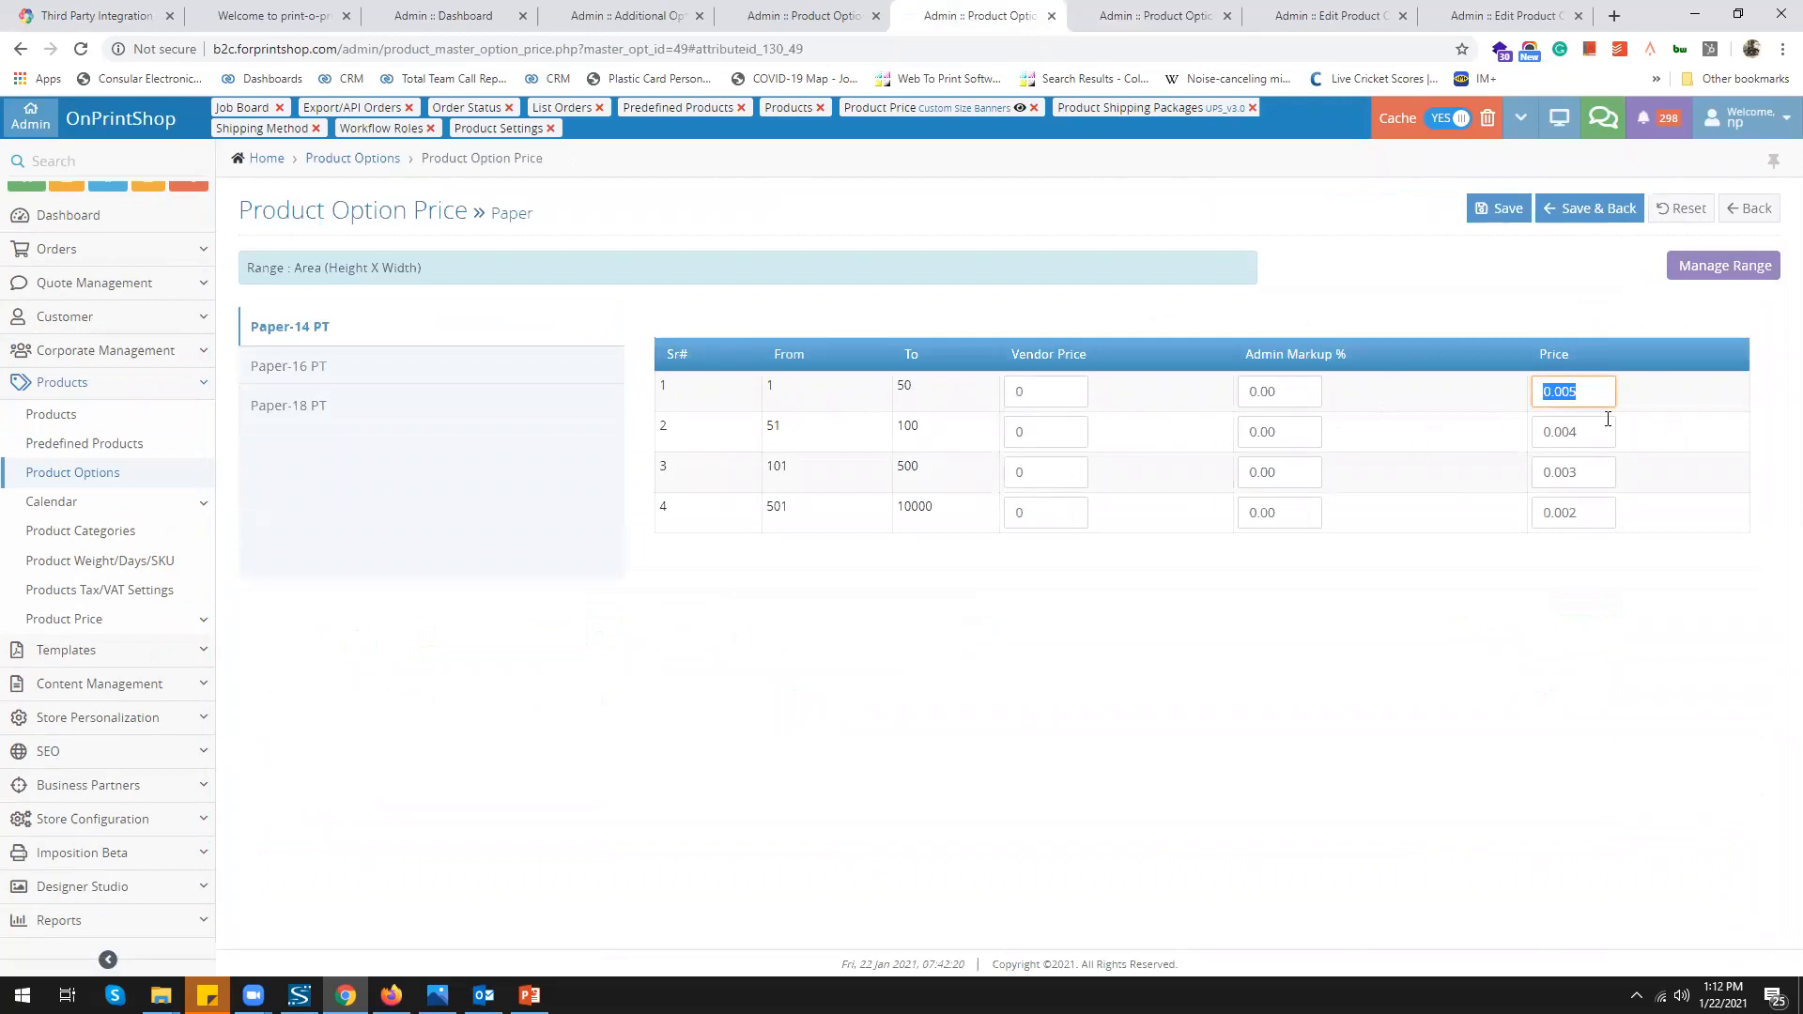
left_click(1586, 514)
left_click(282, 368)
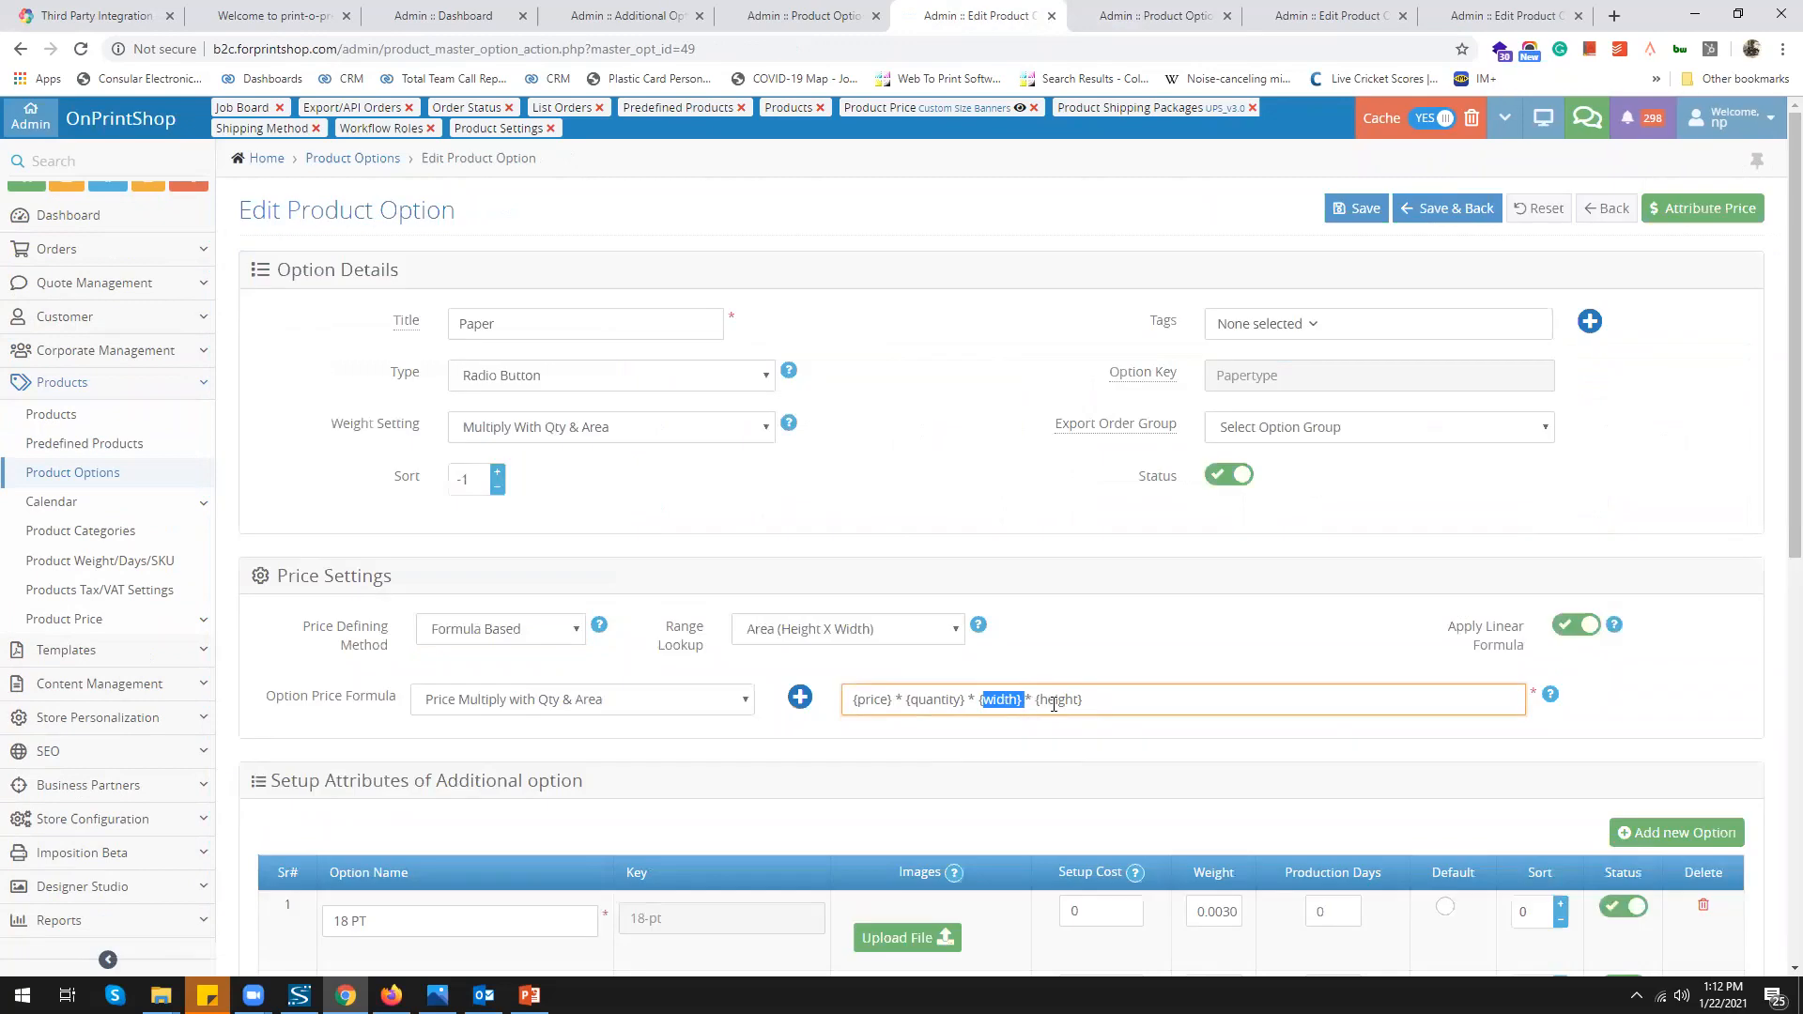
left_click(1023, 701)
left_click_drag(864, 699, 1087, 700)
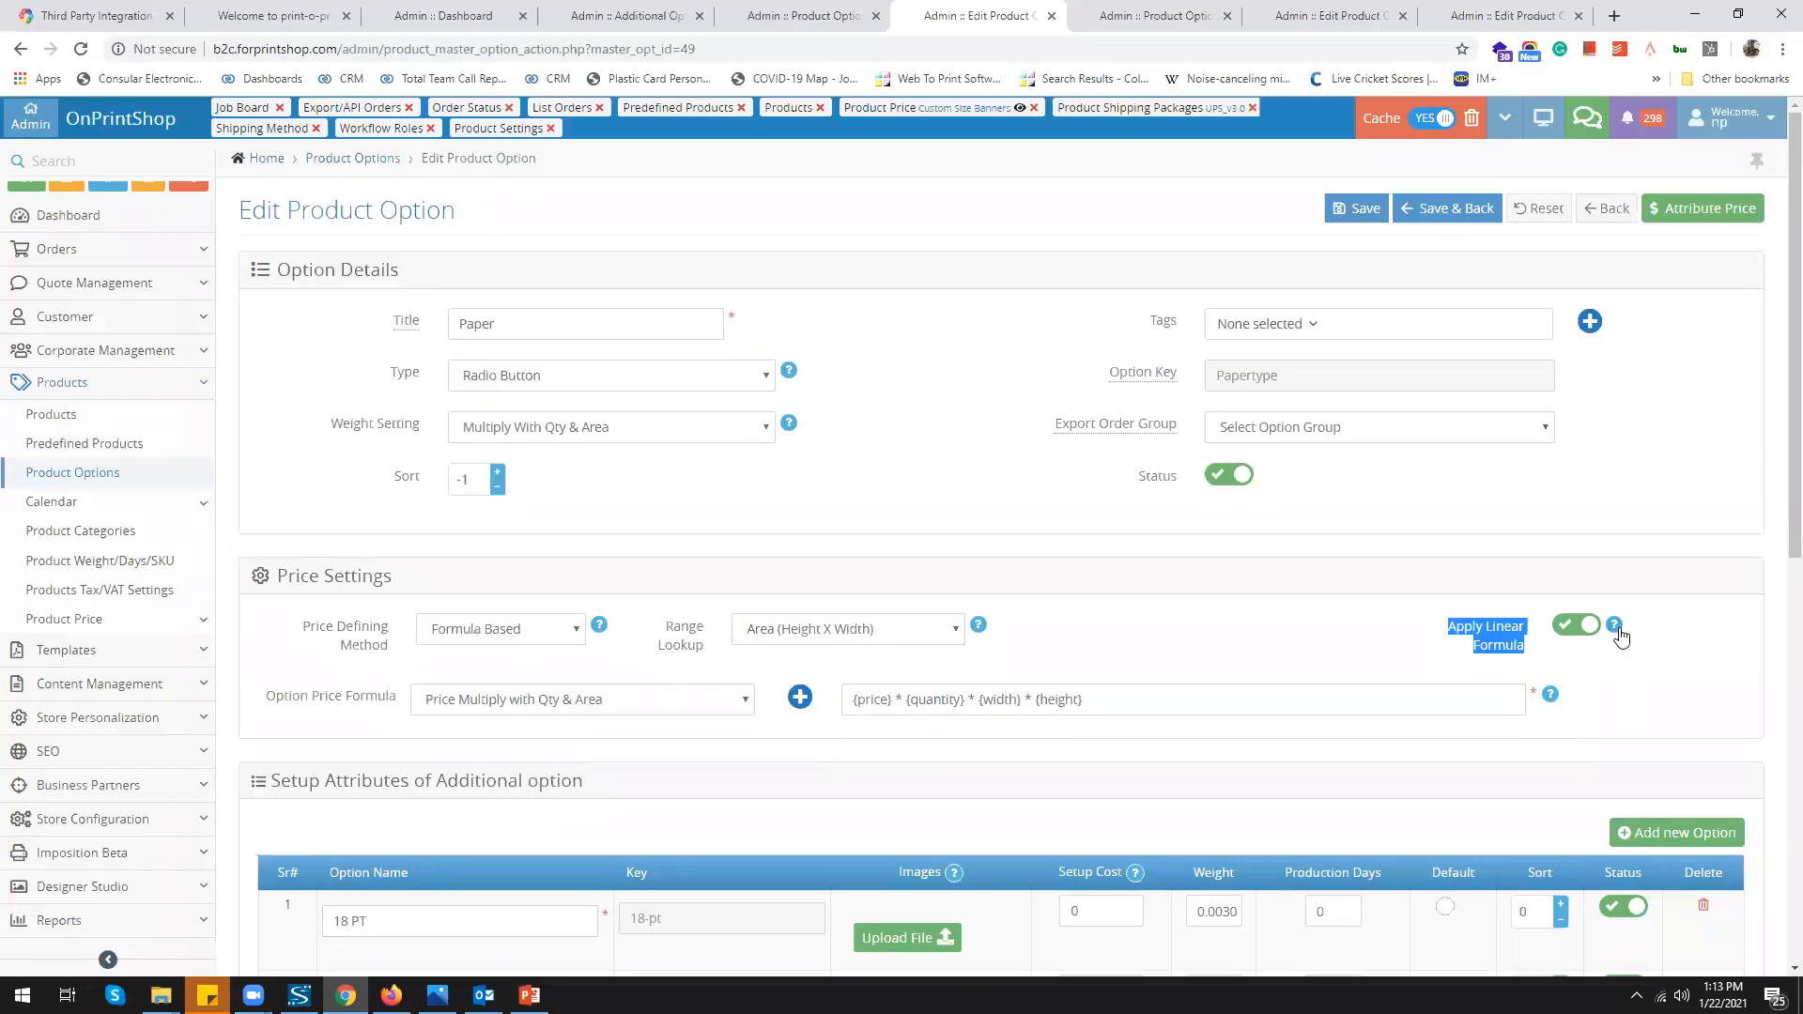
Open the linear formula help and note the 0.5 and 0.4 prices at the 1001 break
left_click(1617, 628)
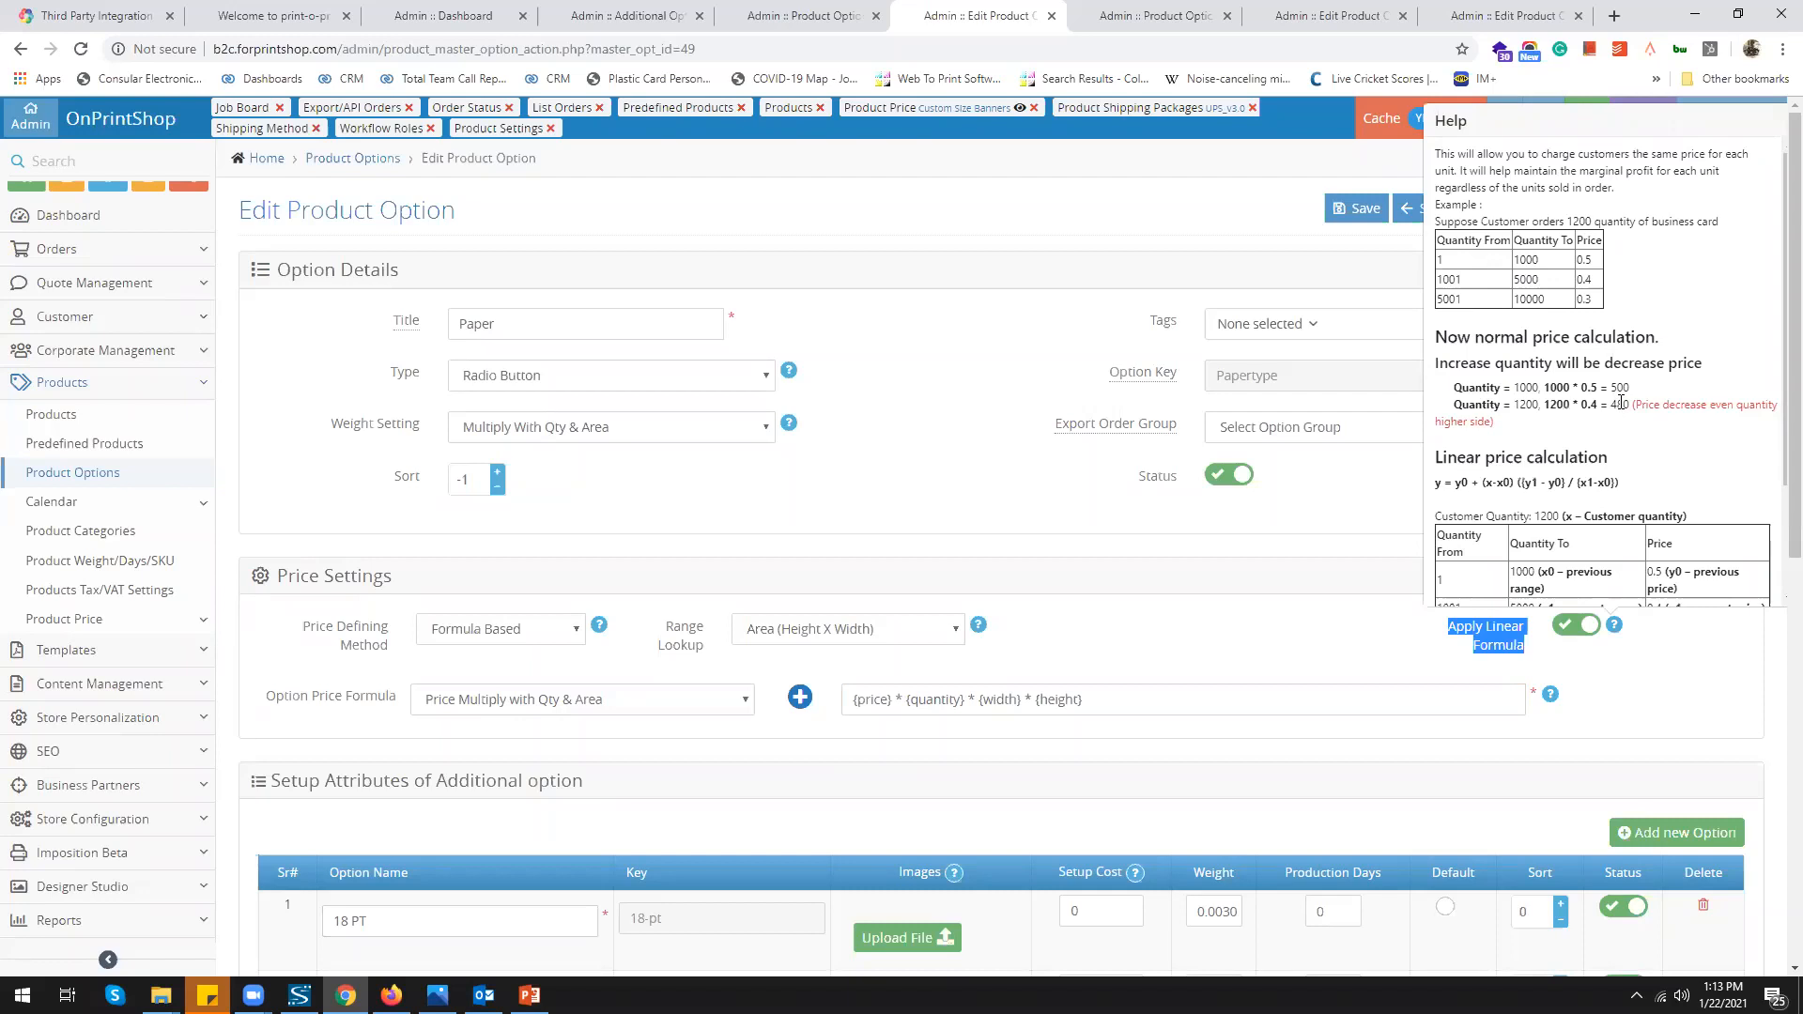
double_click(1581, 259)
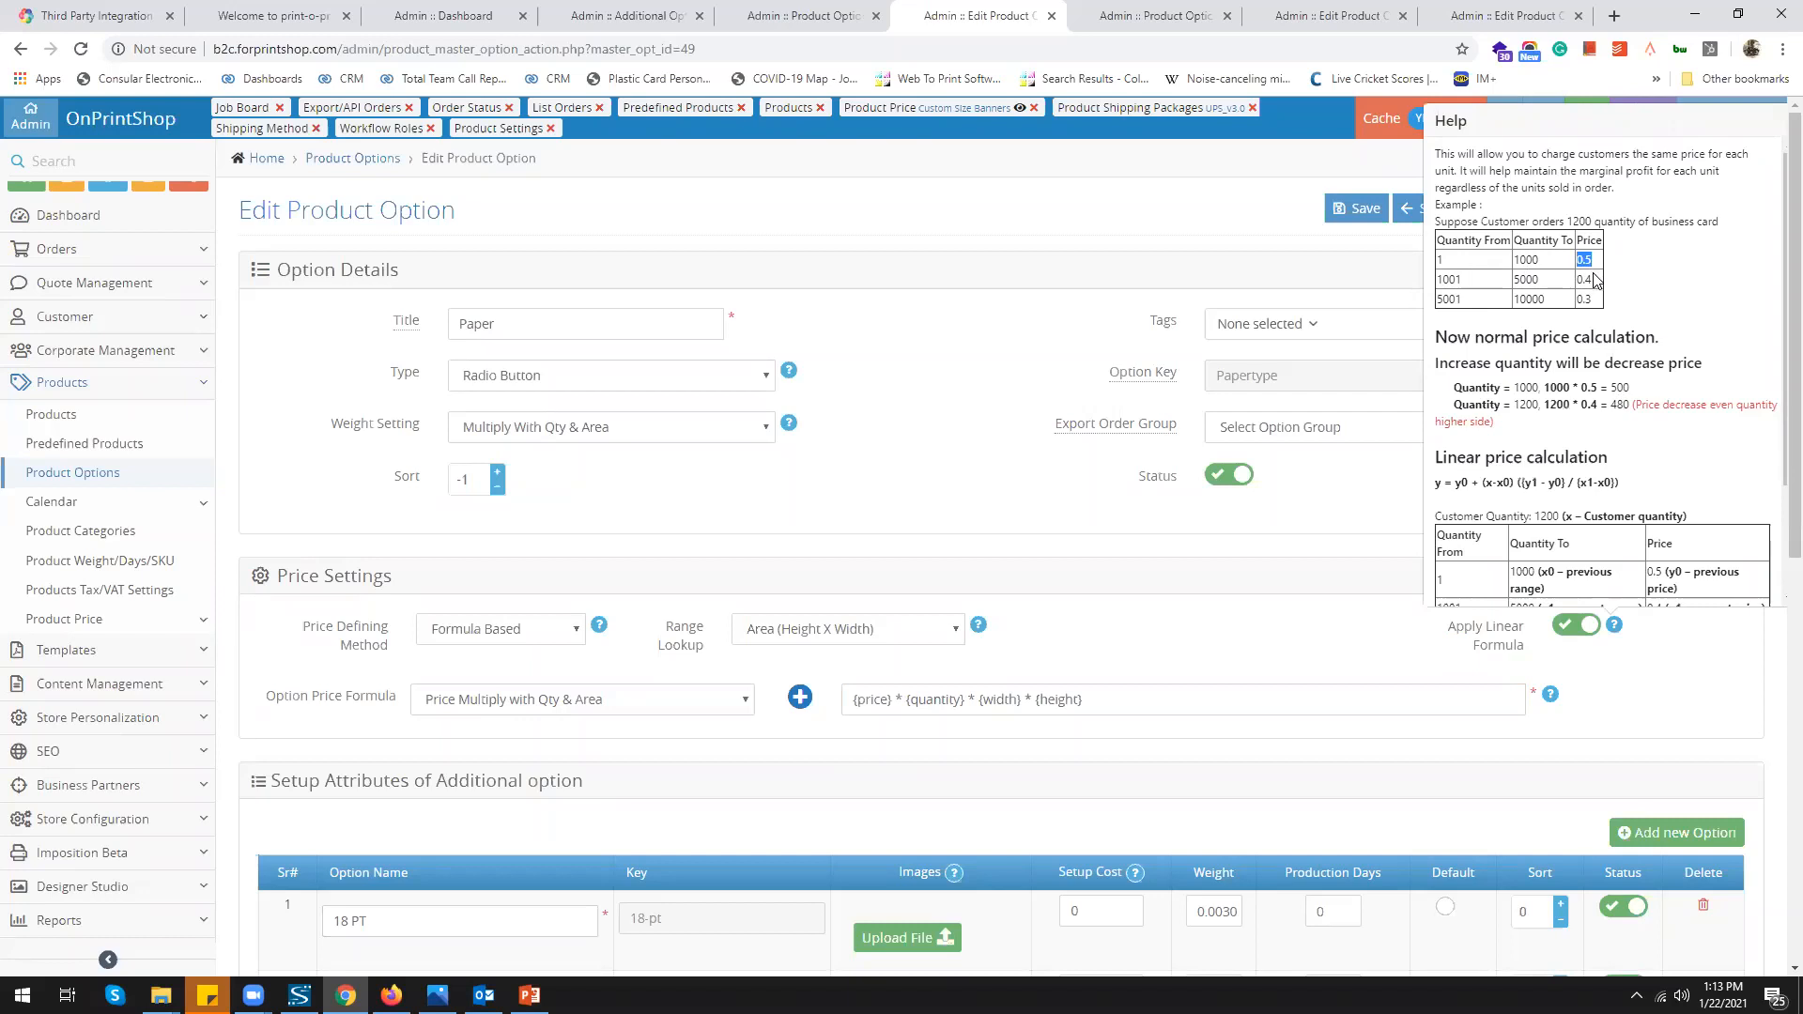
double_click(1583, 279)
double_click(1440, 280)
double_click(1583, 278)
Highlight the example ranges and the computed linear unit price, then close the explanation
scroll(1469, 466, "down", 2)
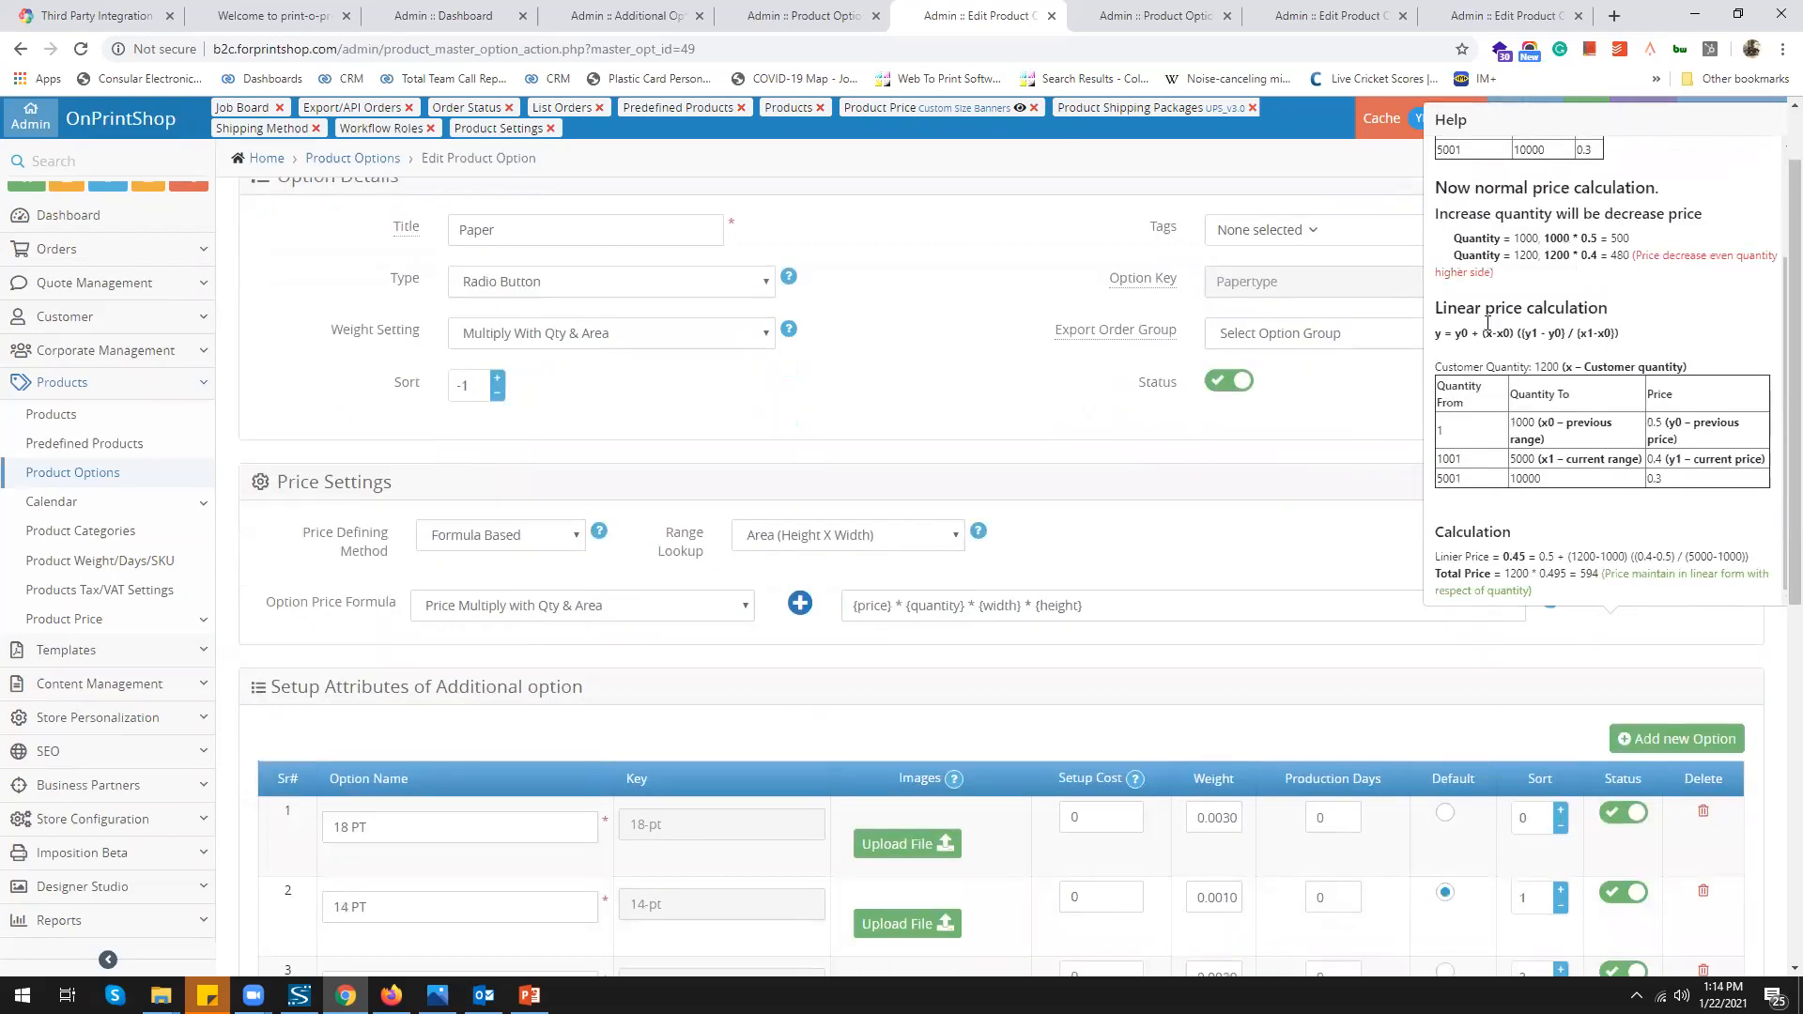
left_click_drag(1460, 460, 1426, 459)
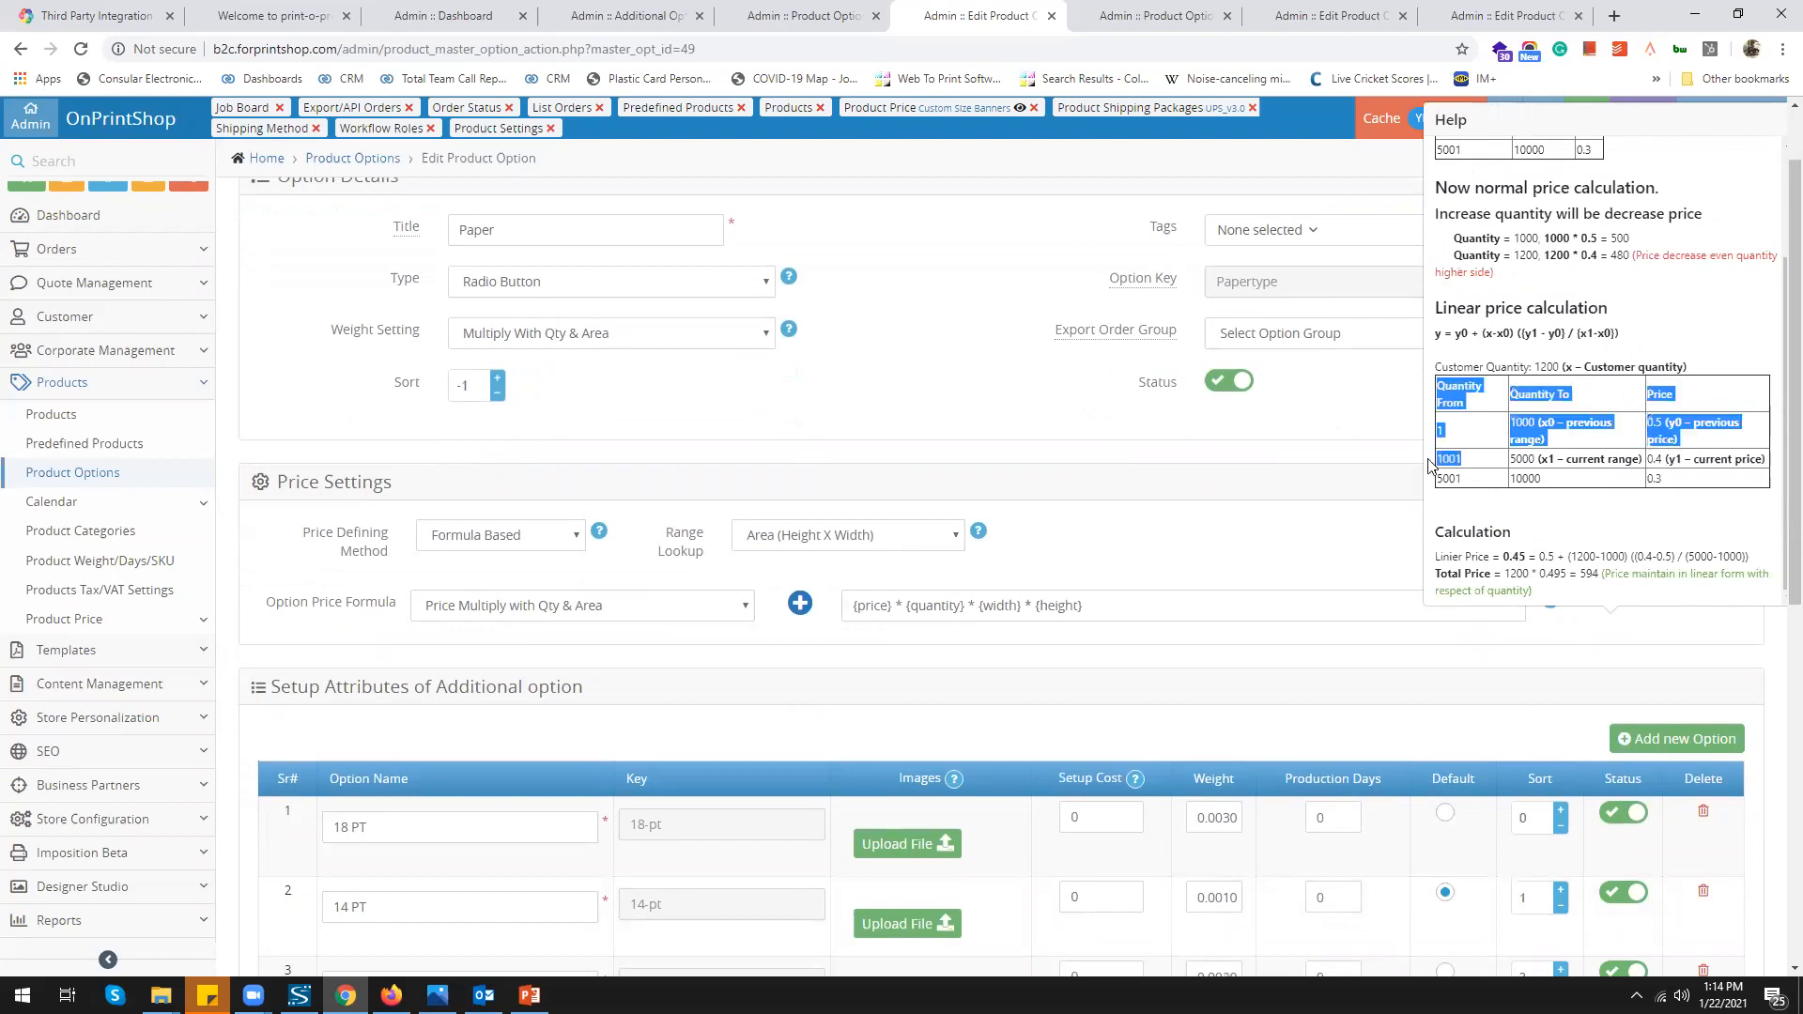
left_click(1480, 460)
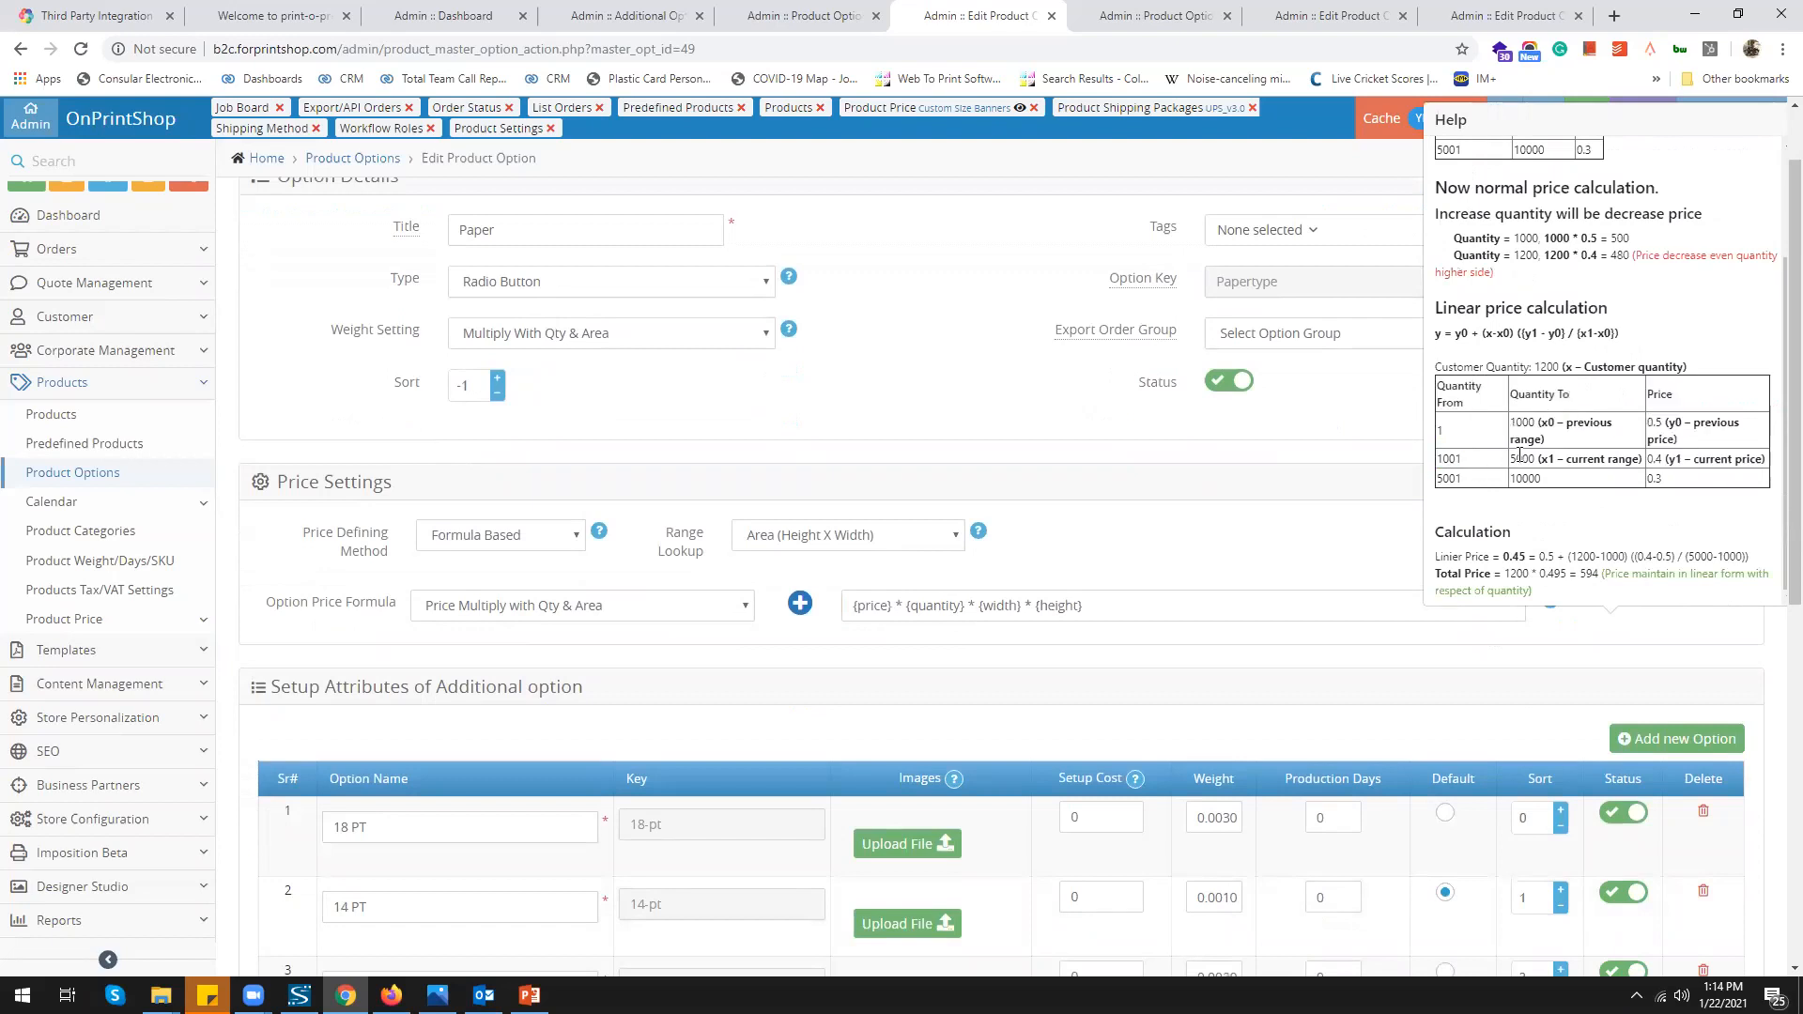
scroll(1544, 469, "down", 1)
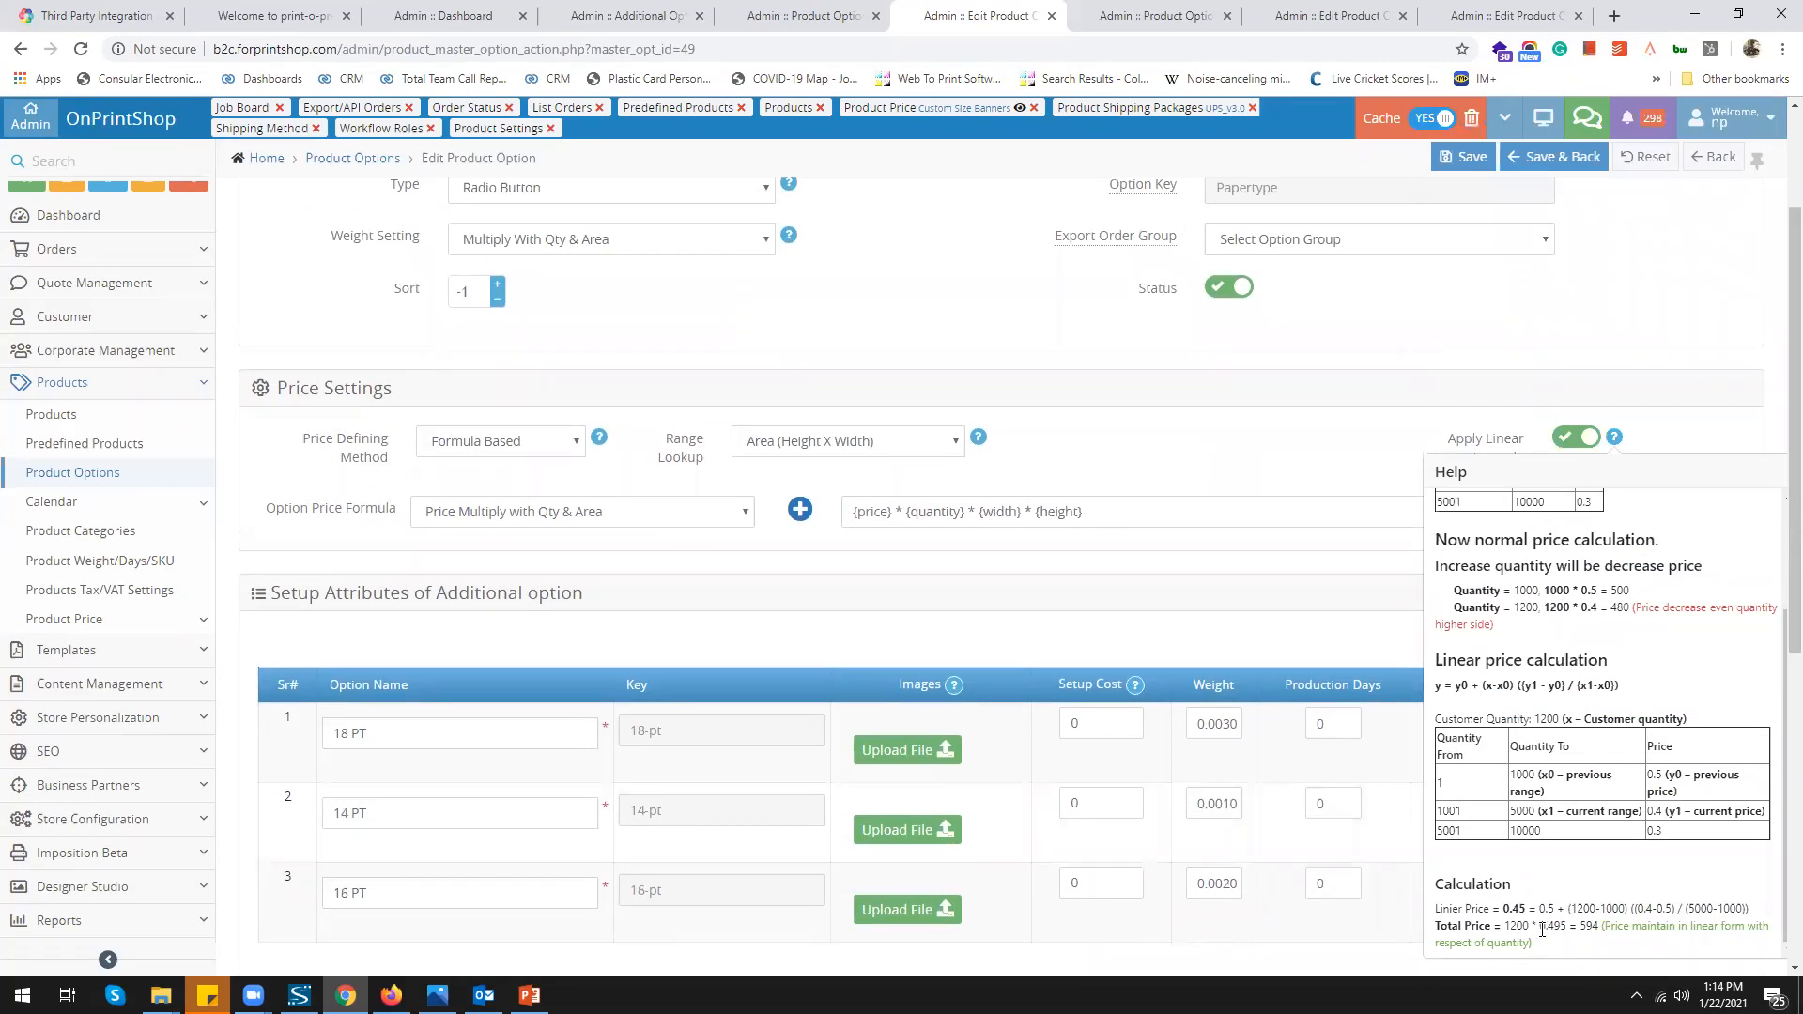
scroll(1540, 930, "down", 1)
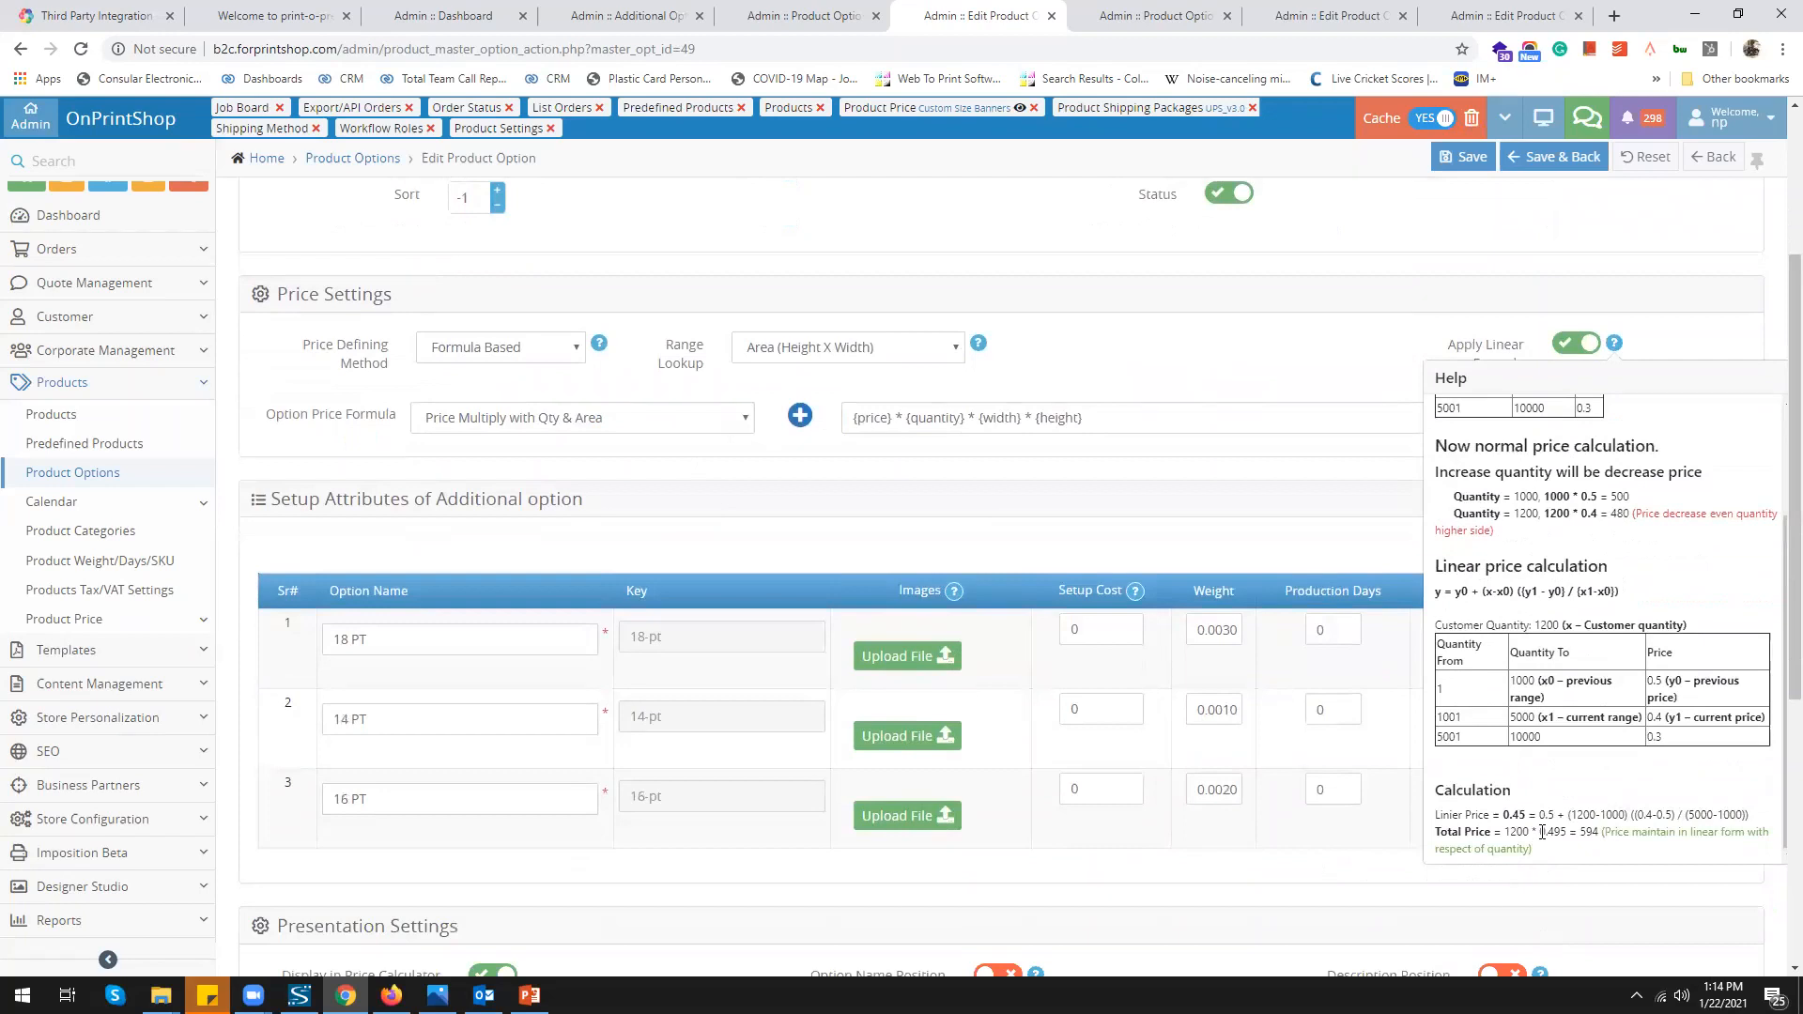
left_click_drag(1541, 832, 1568, 833)
scroll(1626, 624, "up", 1)
left_click(842, 706)
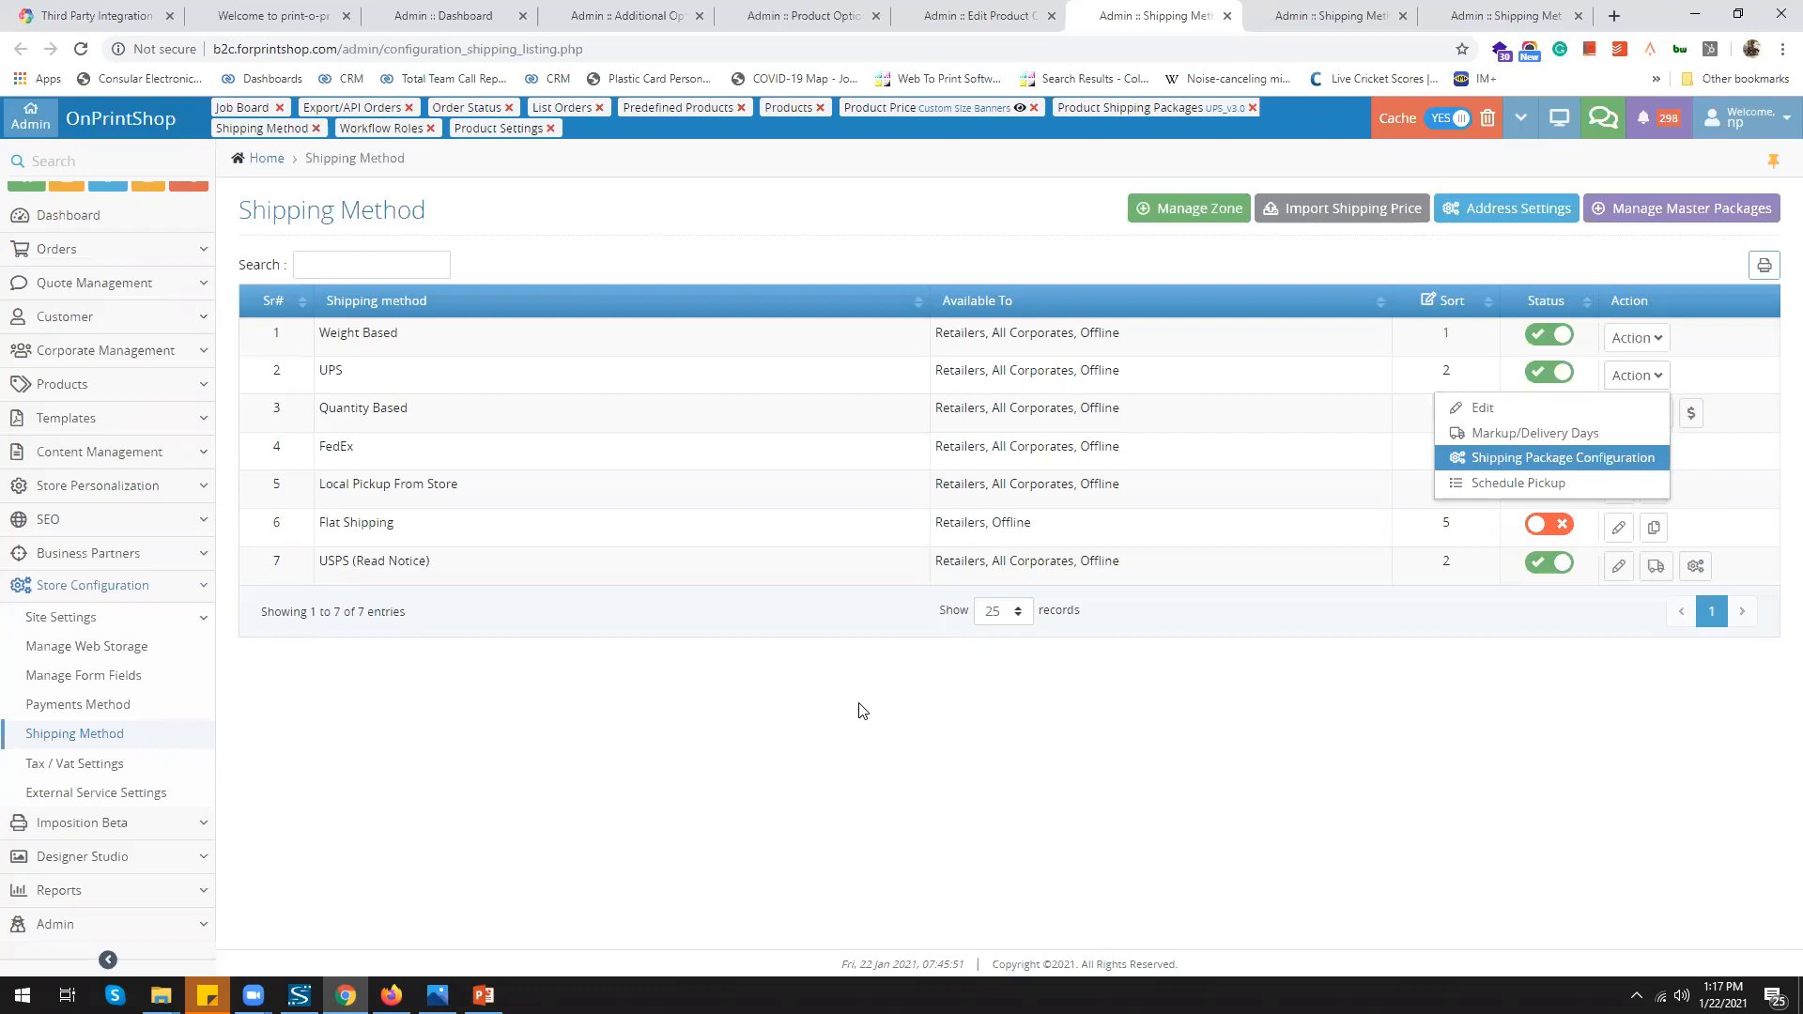
Compare the master packages list with UPS_v3.0 product packages, noting the 0.75 material thickness
left_click(1324, 20)
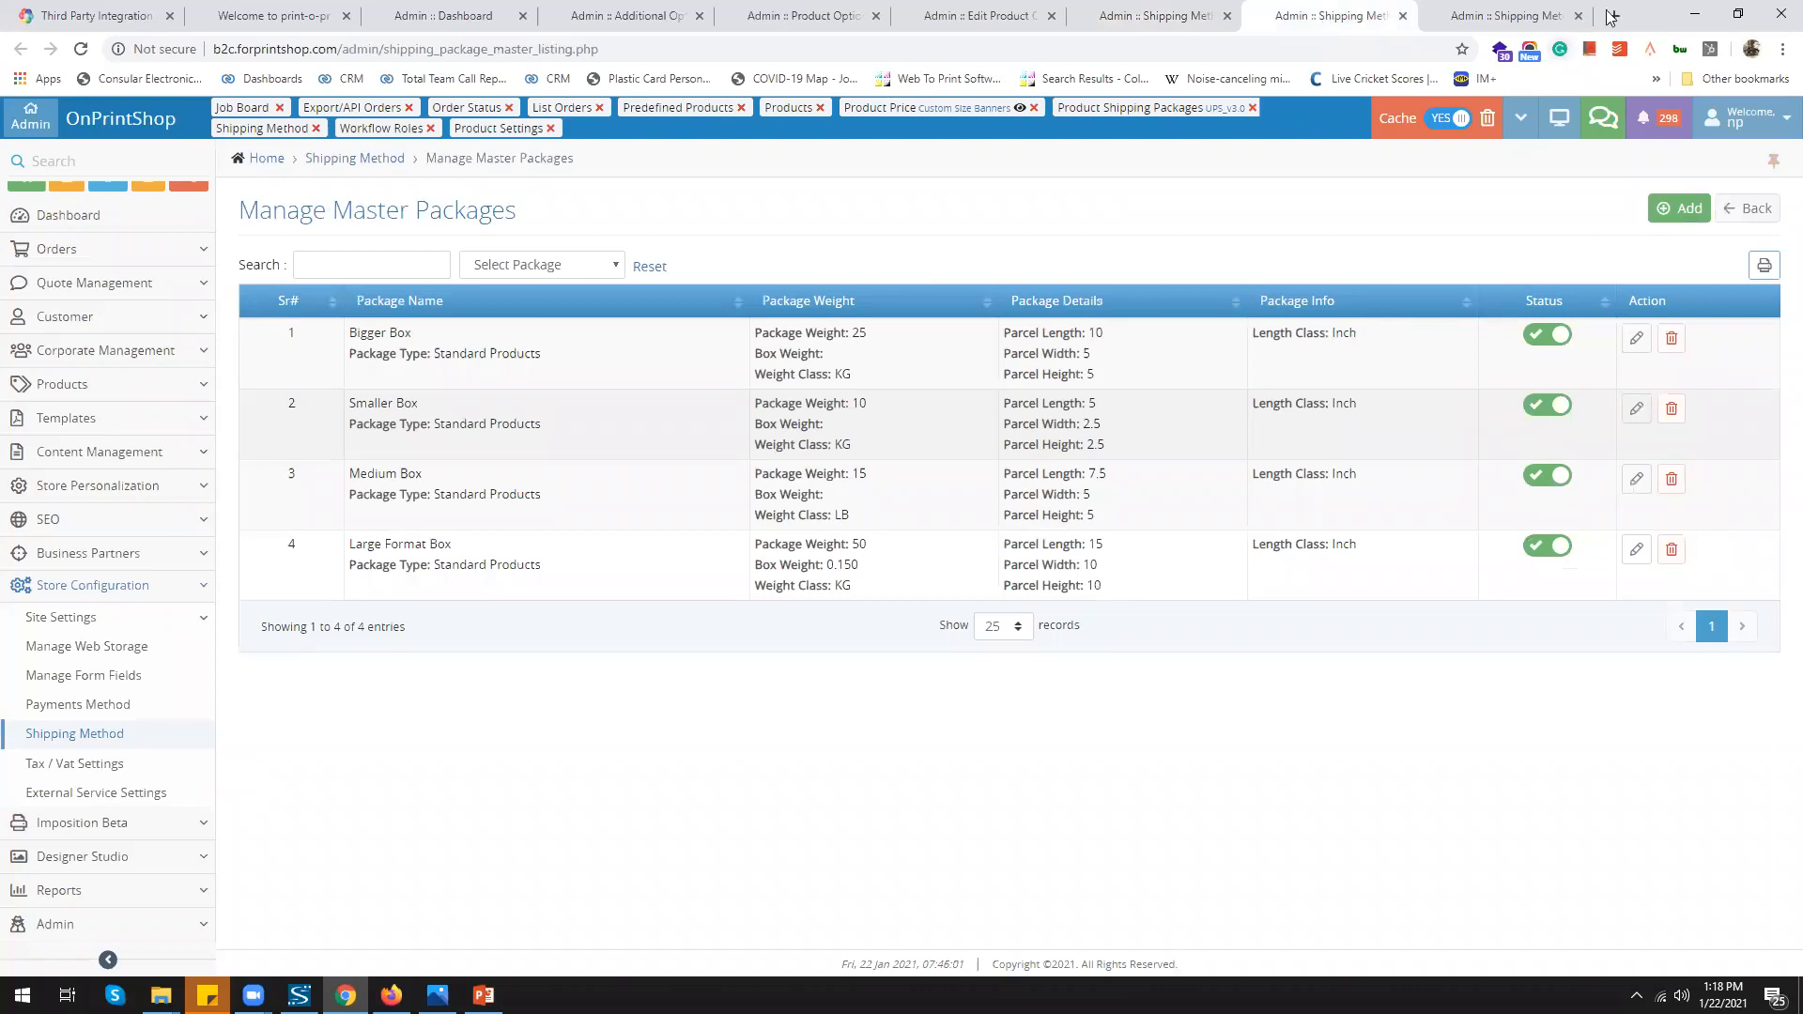
left_click(1505, 19)
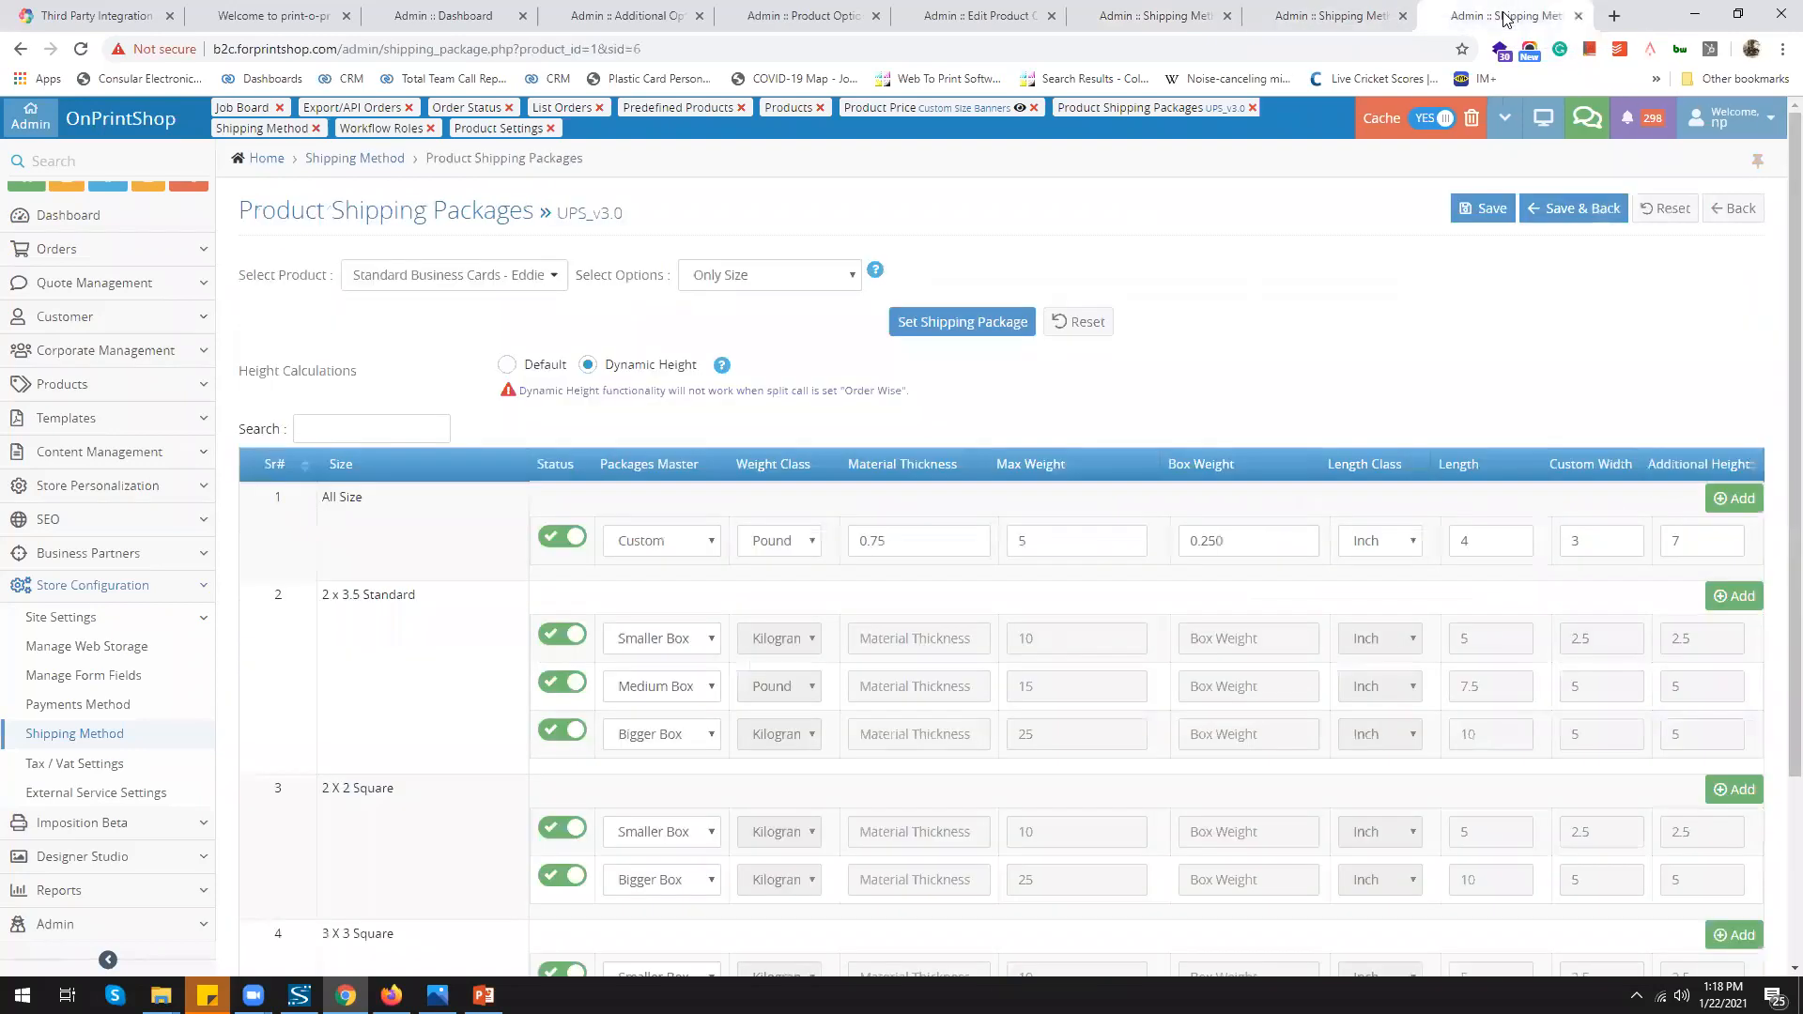
left_click(909, 532)
left_click(1329, 21)
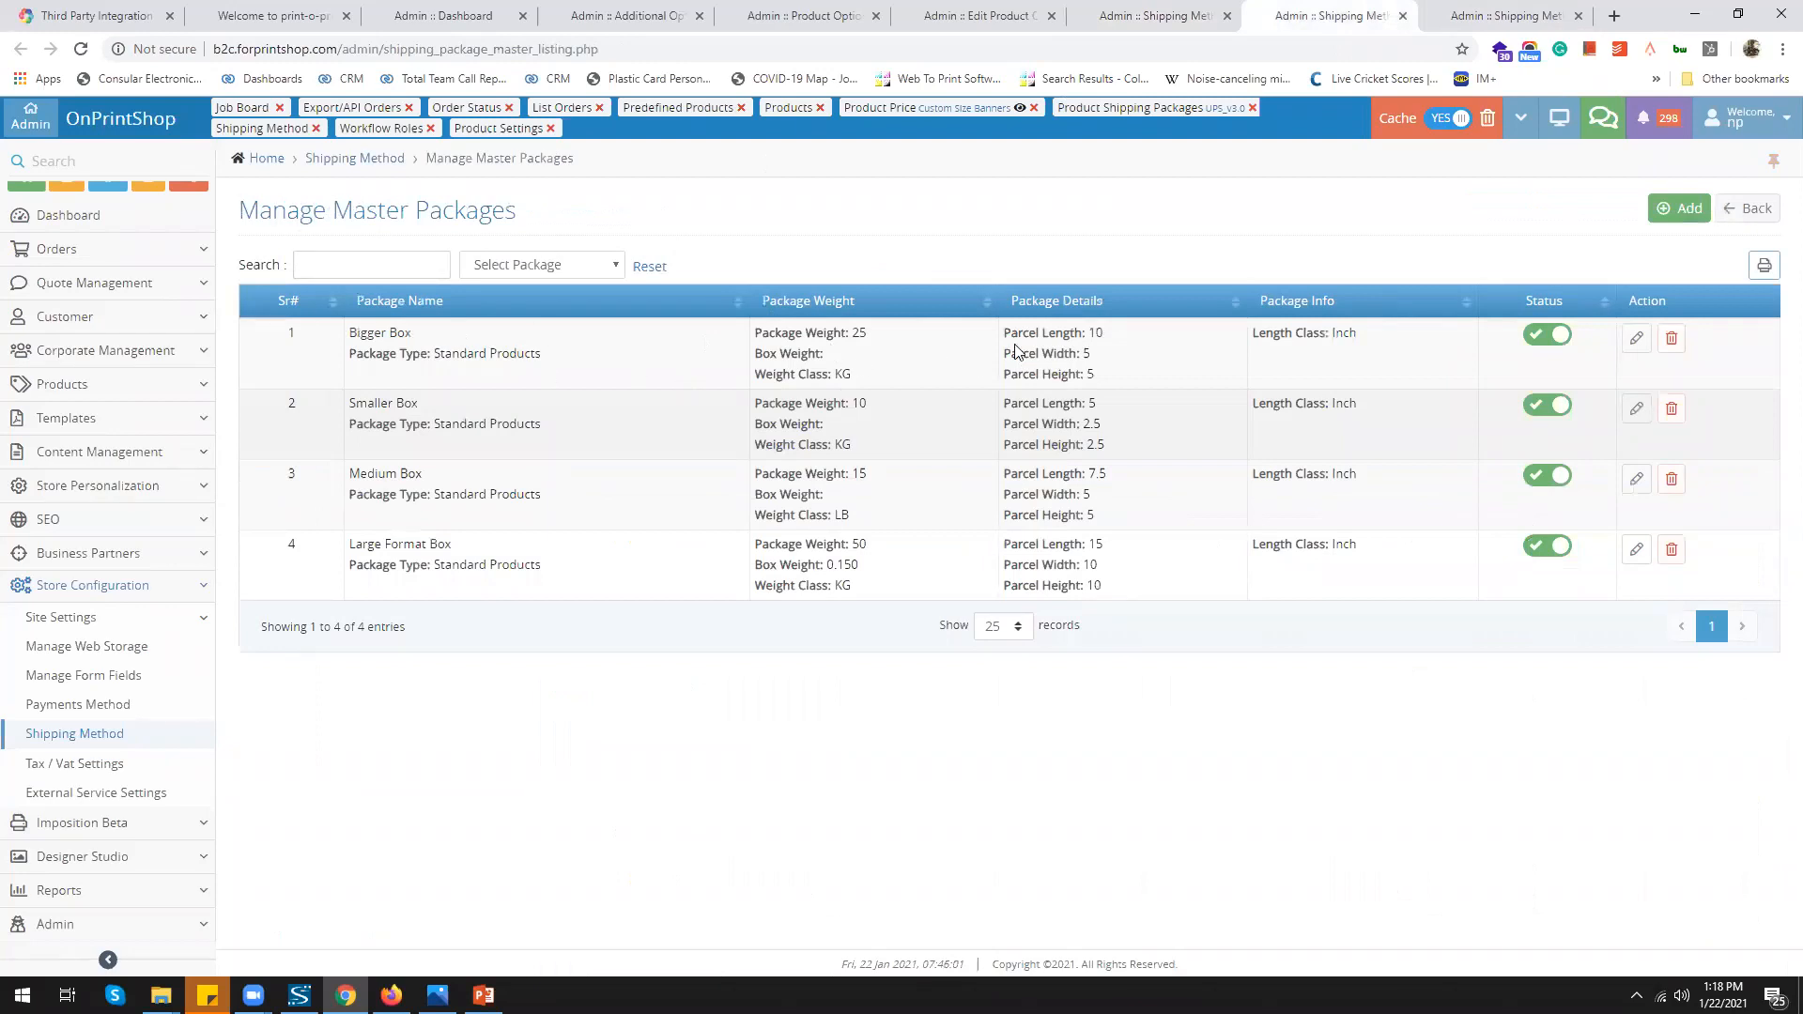
Revisit the UPS_v3.0 product shipping packages, then go back to the Product Options list
left_click(1475, 17)
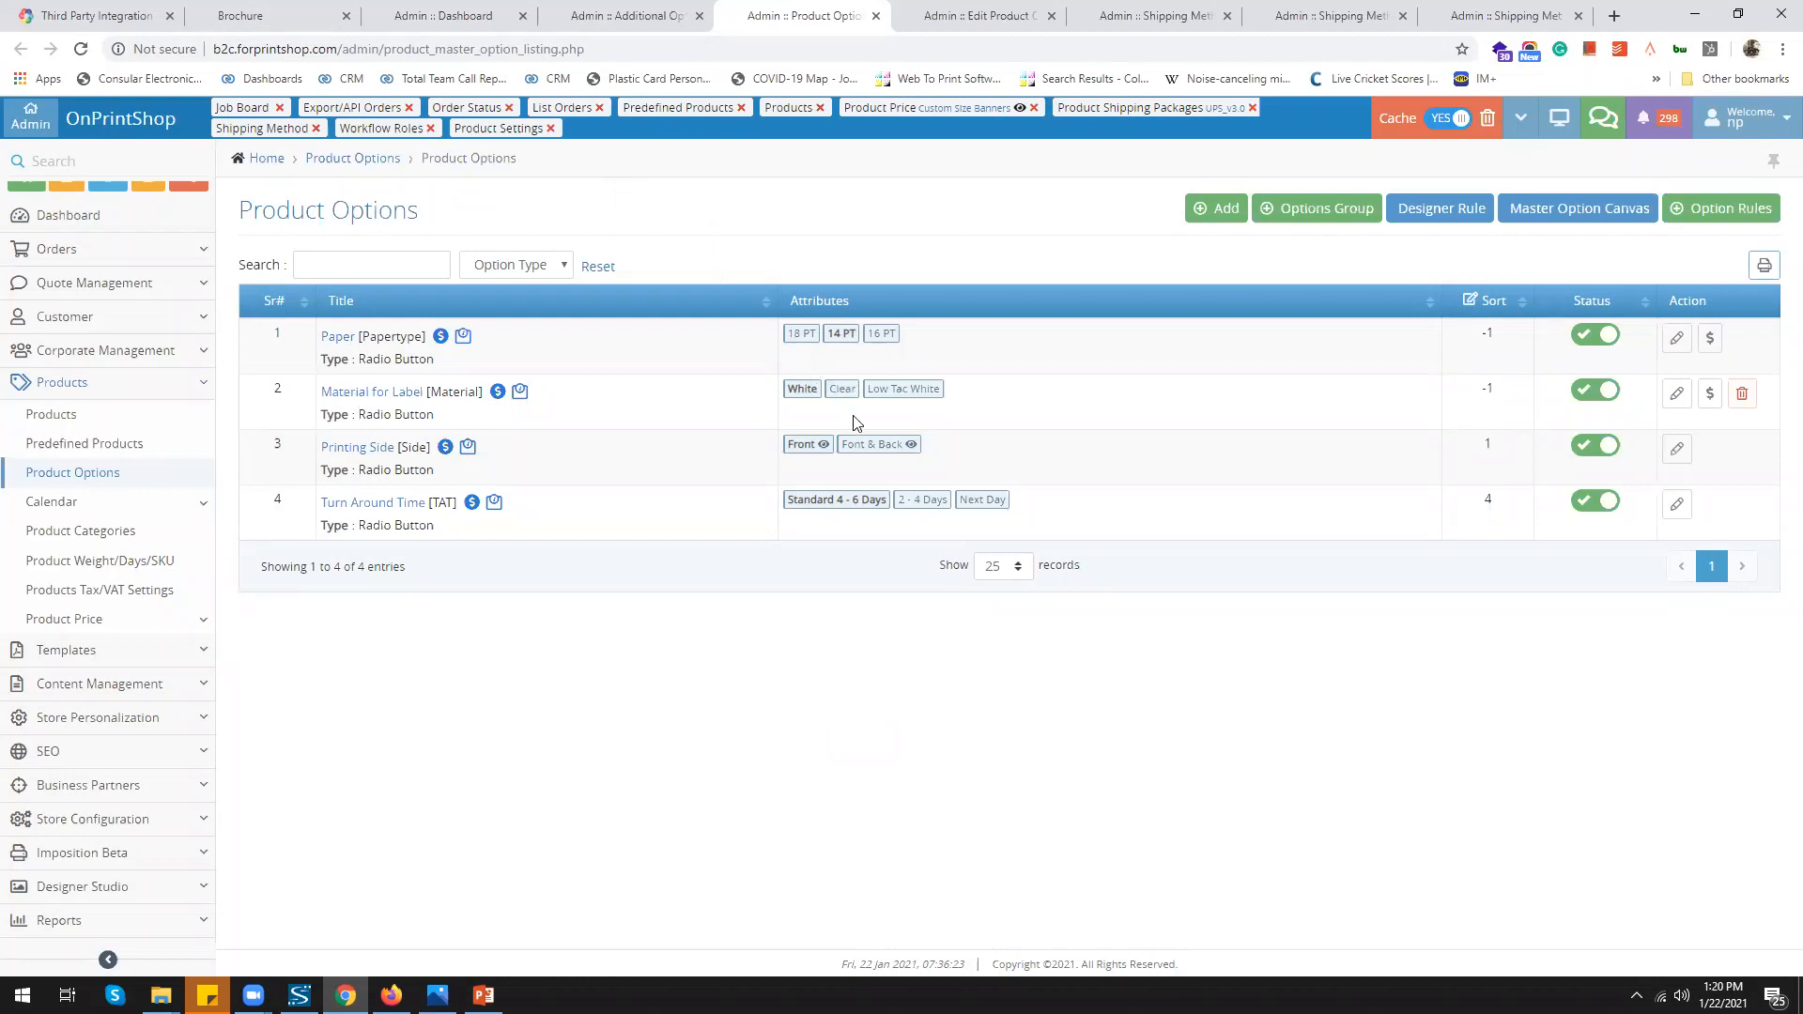
left_click(294, 18)
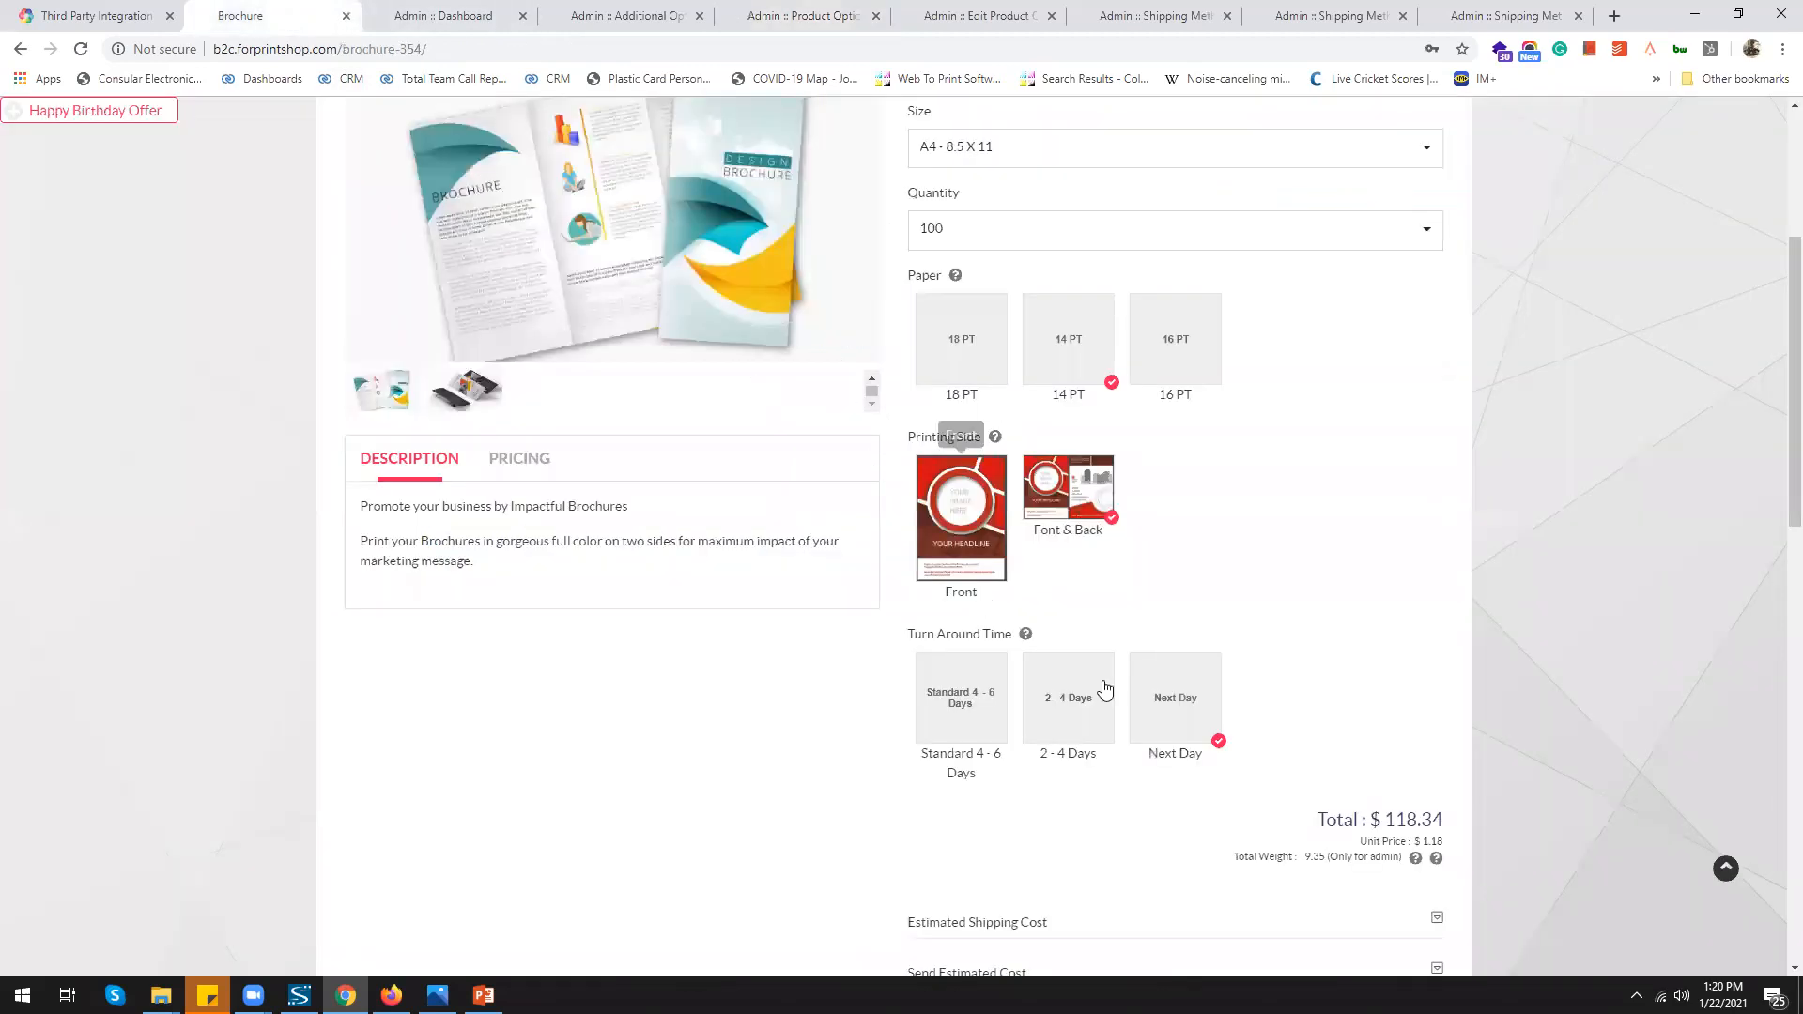
Show the Brochure price variables: quantity 100, width 8.5, height 11, total_area 9350
scroll(1395, 765, "down", 1)
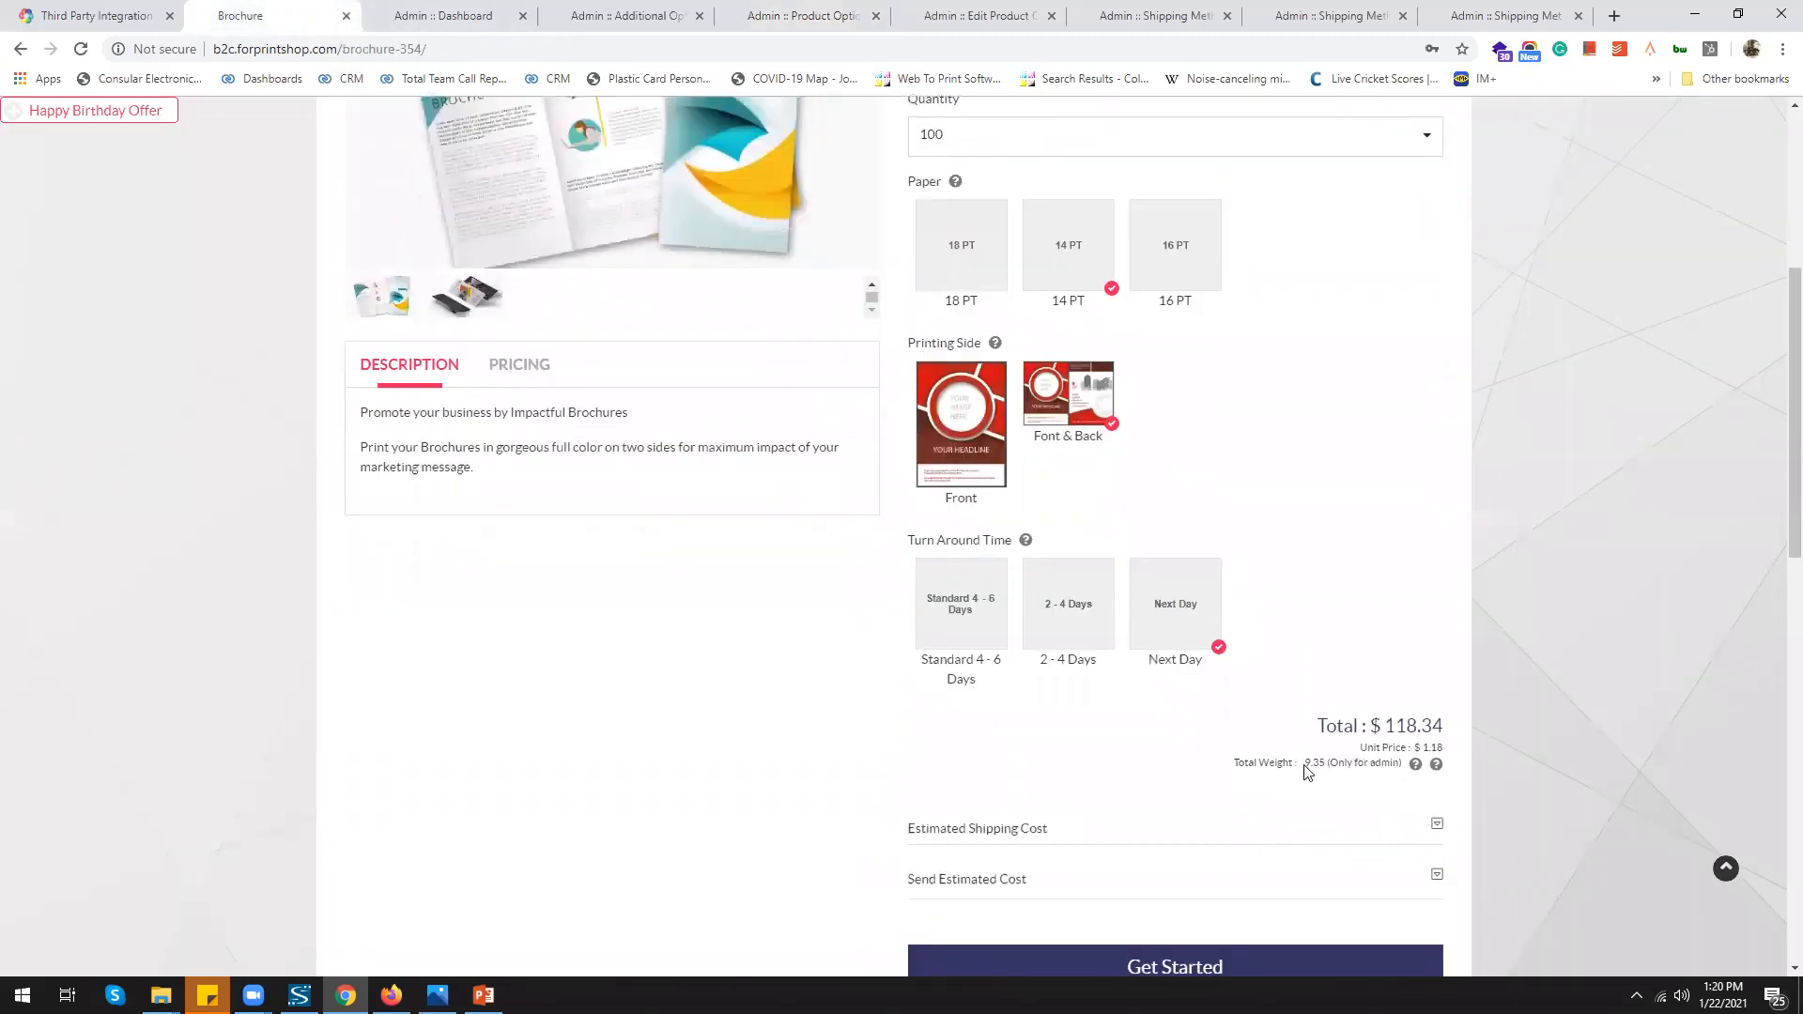
left_click(1436, 764)
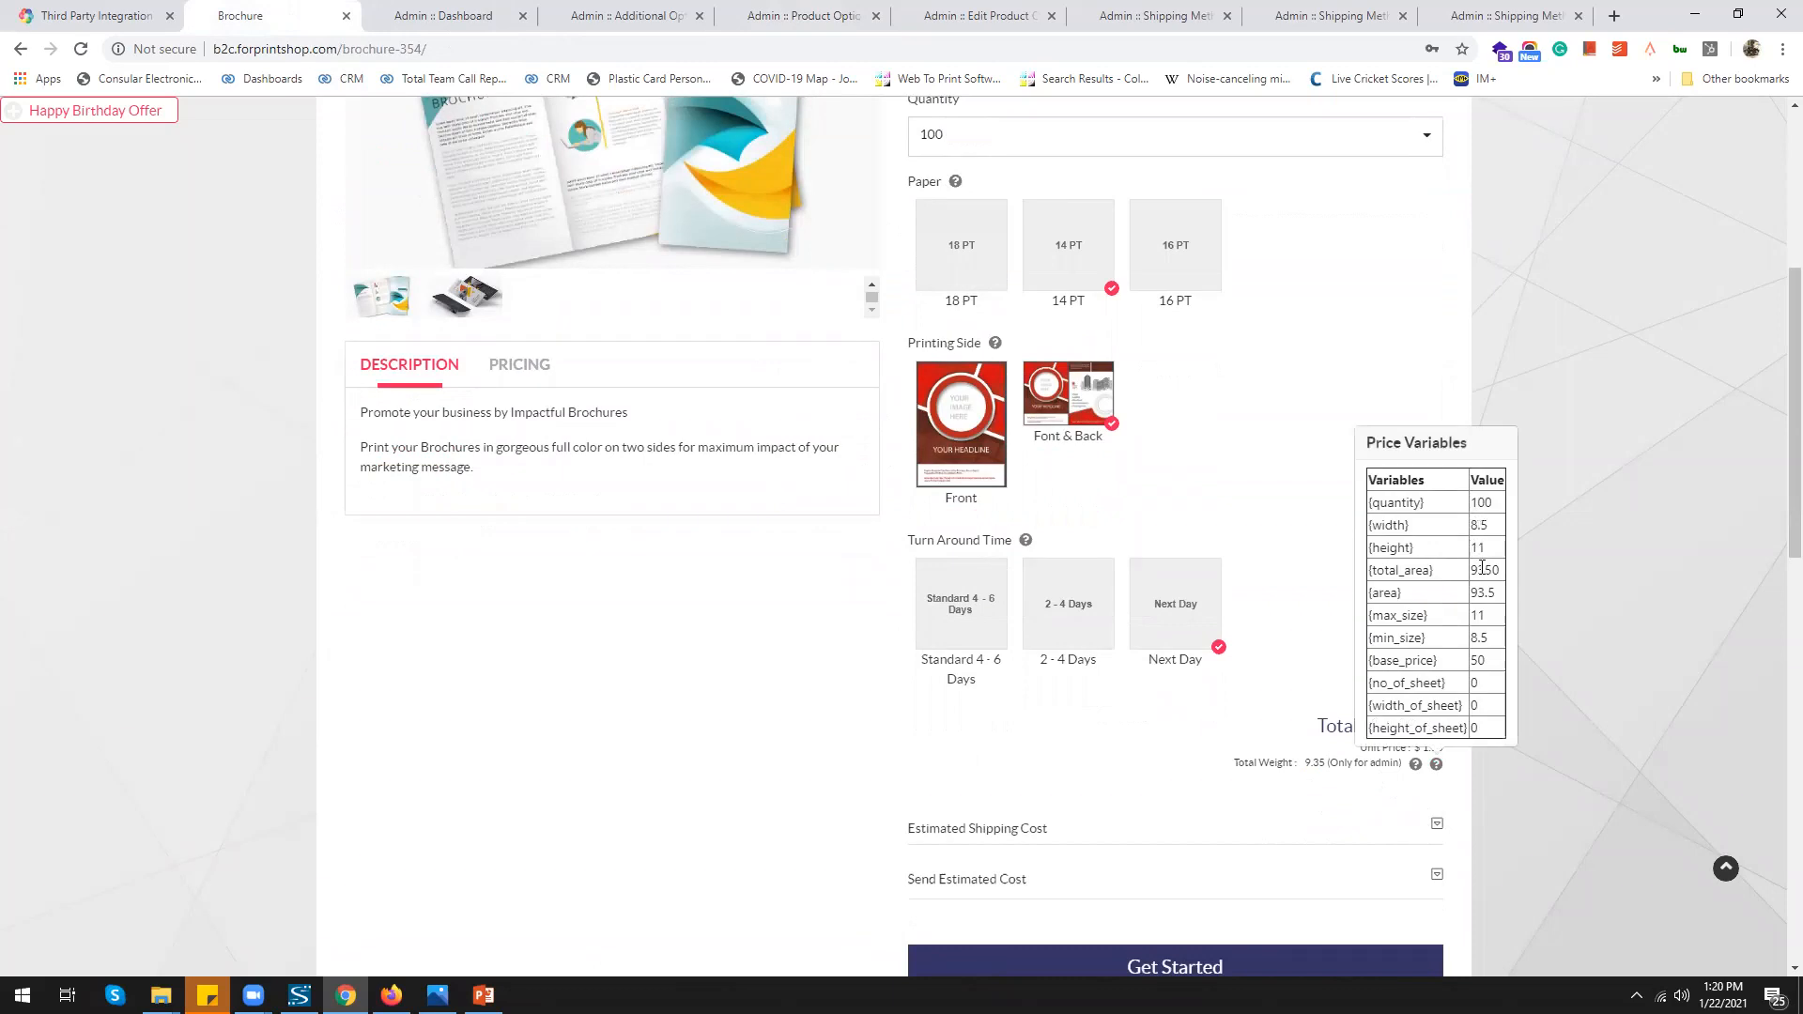
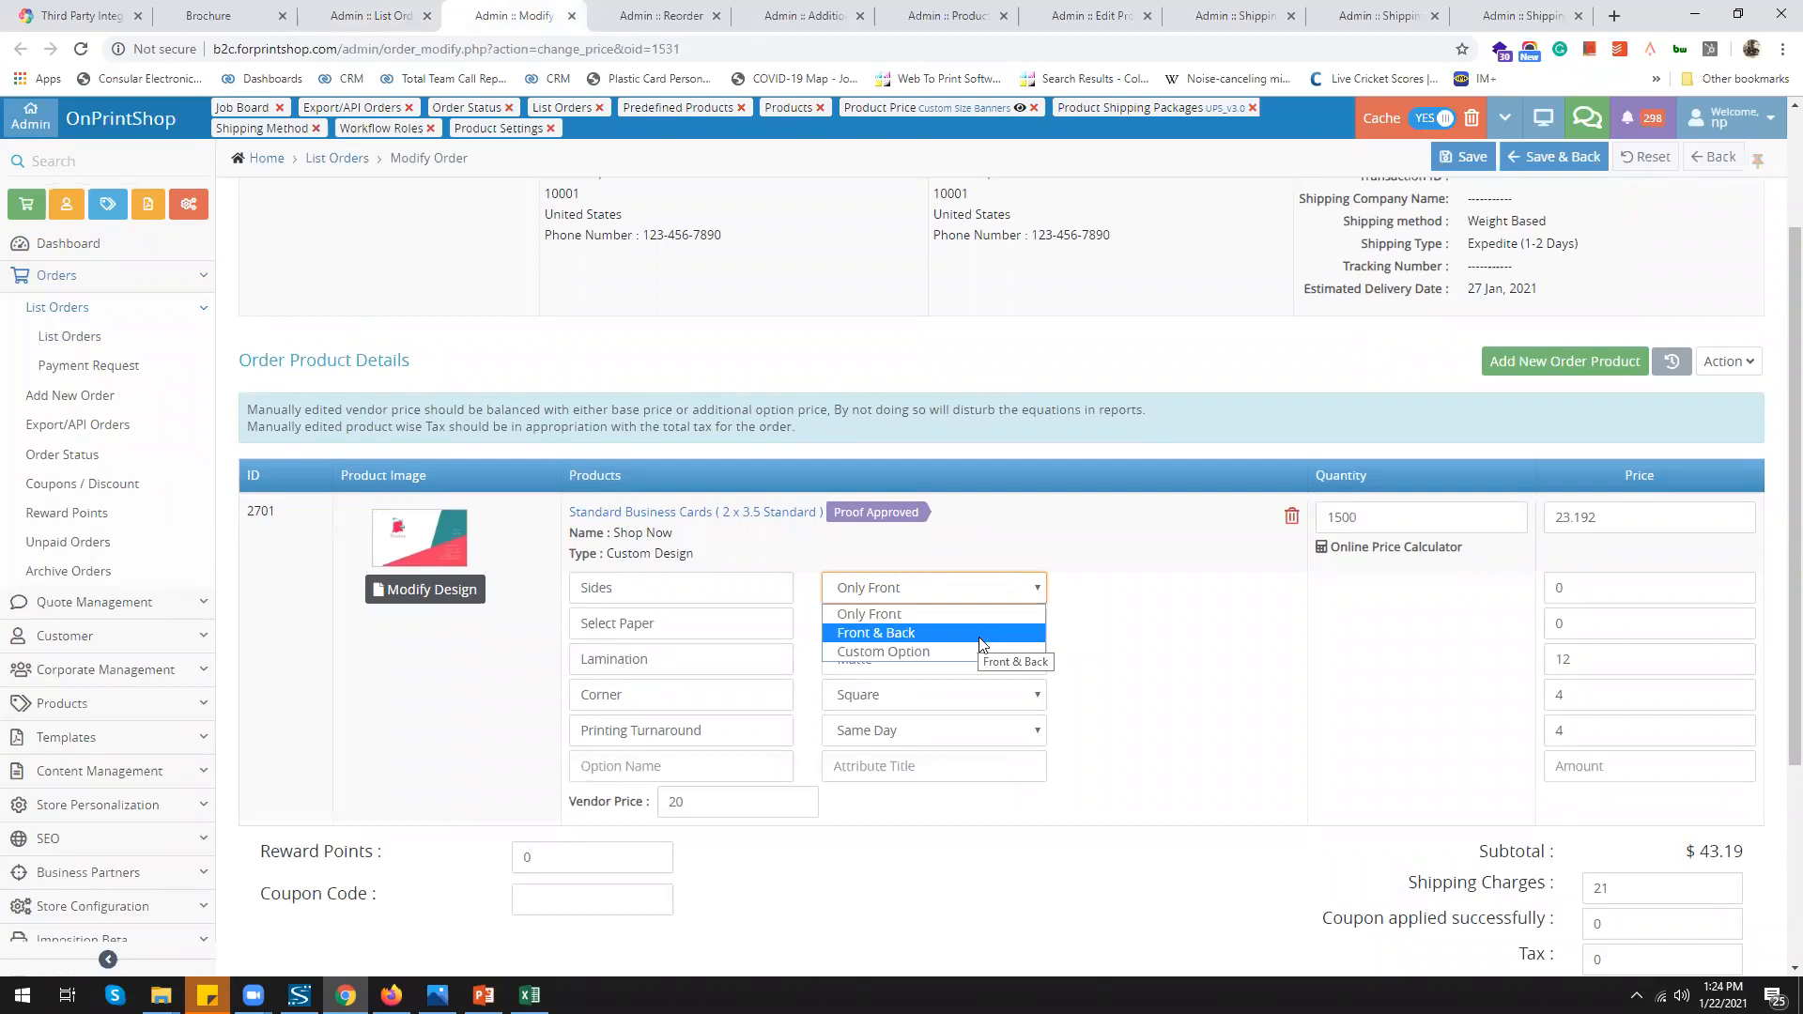
Keep sides at Only Front and set the business card's Select Paper to Custom Option, 14 PT
left_click(1176, 666)
left_click(977, 626)
left_click(934, 700)
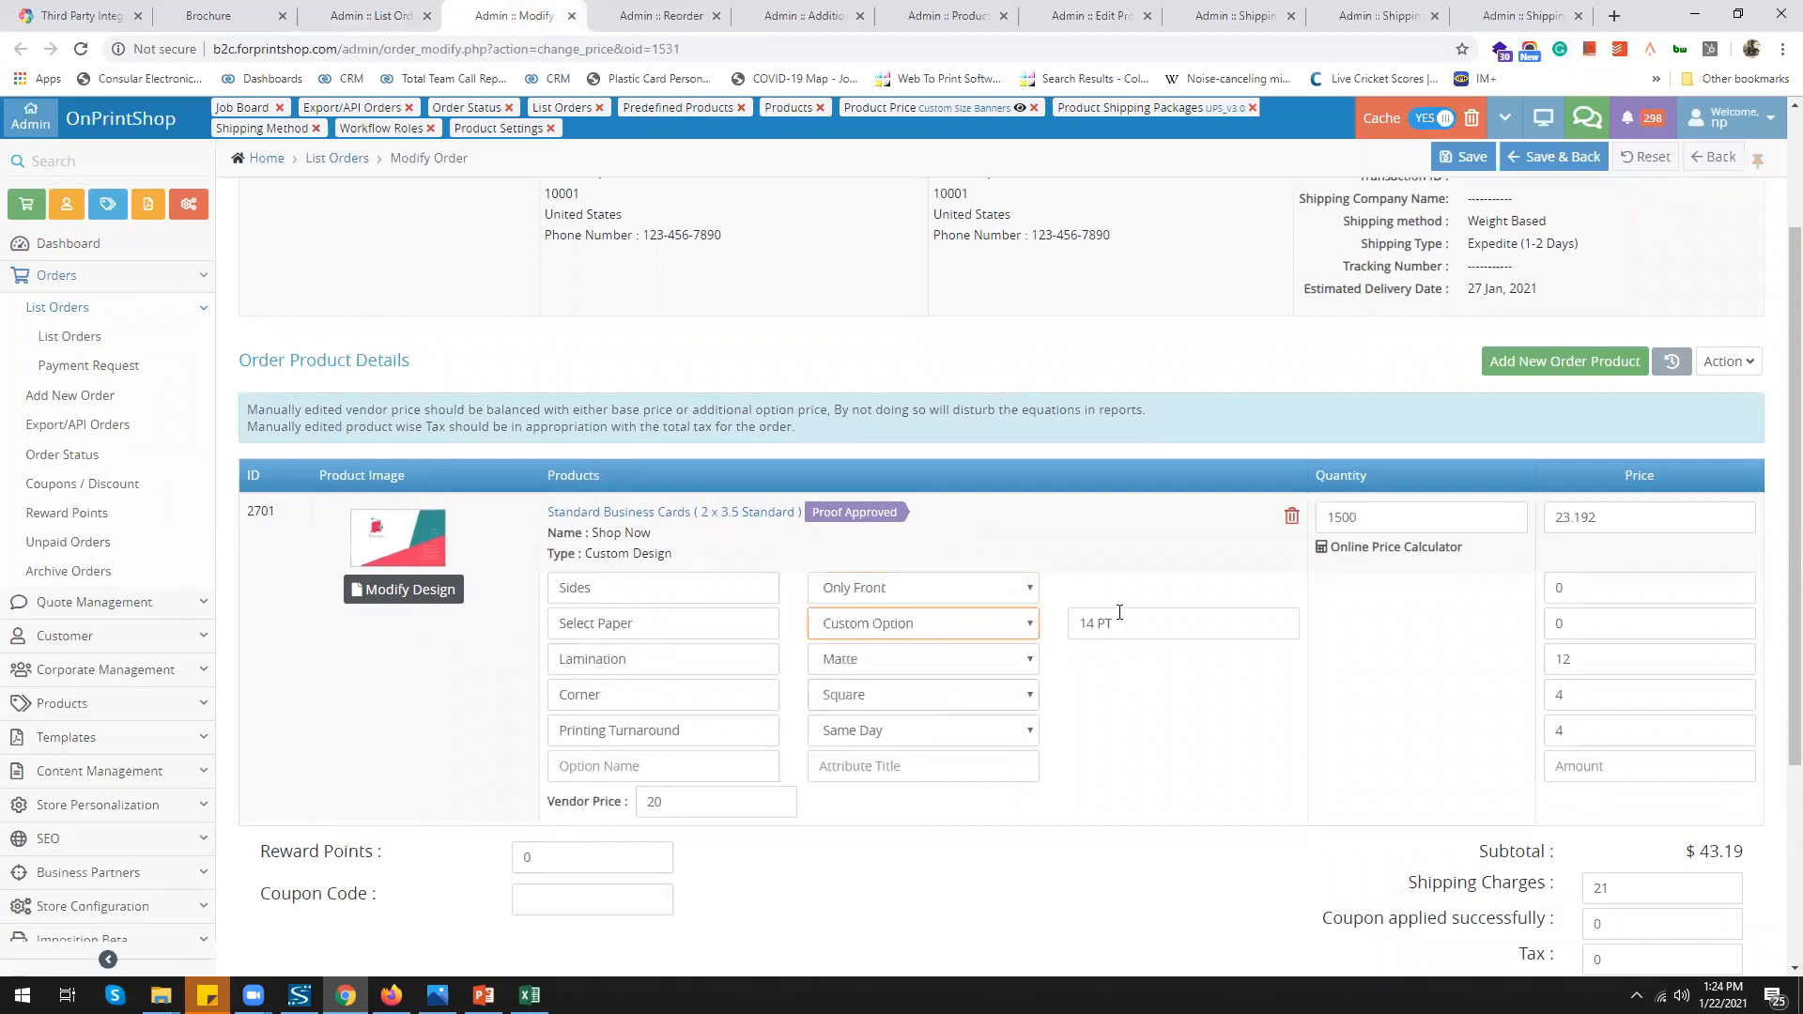
left_click(942, 623)
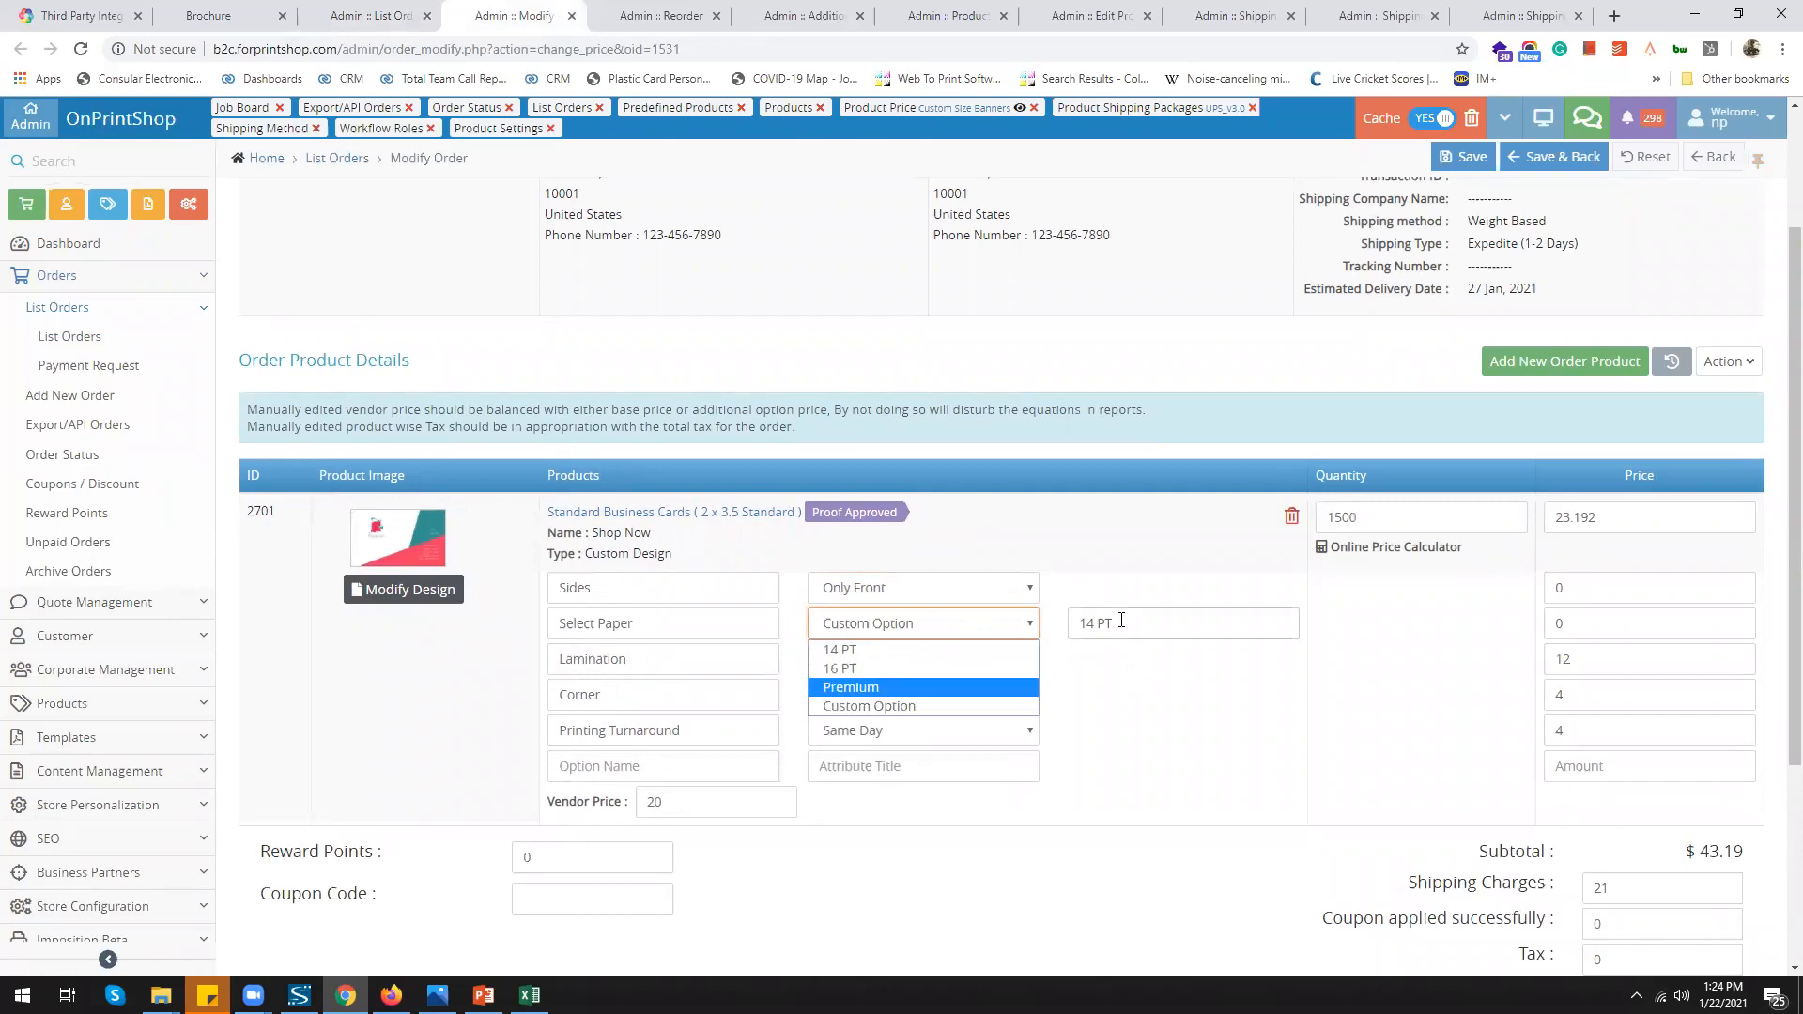
left_click(371, 16)
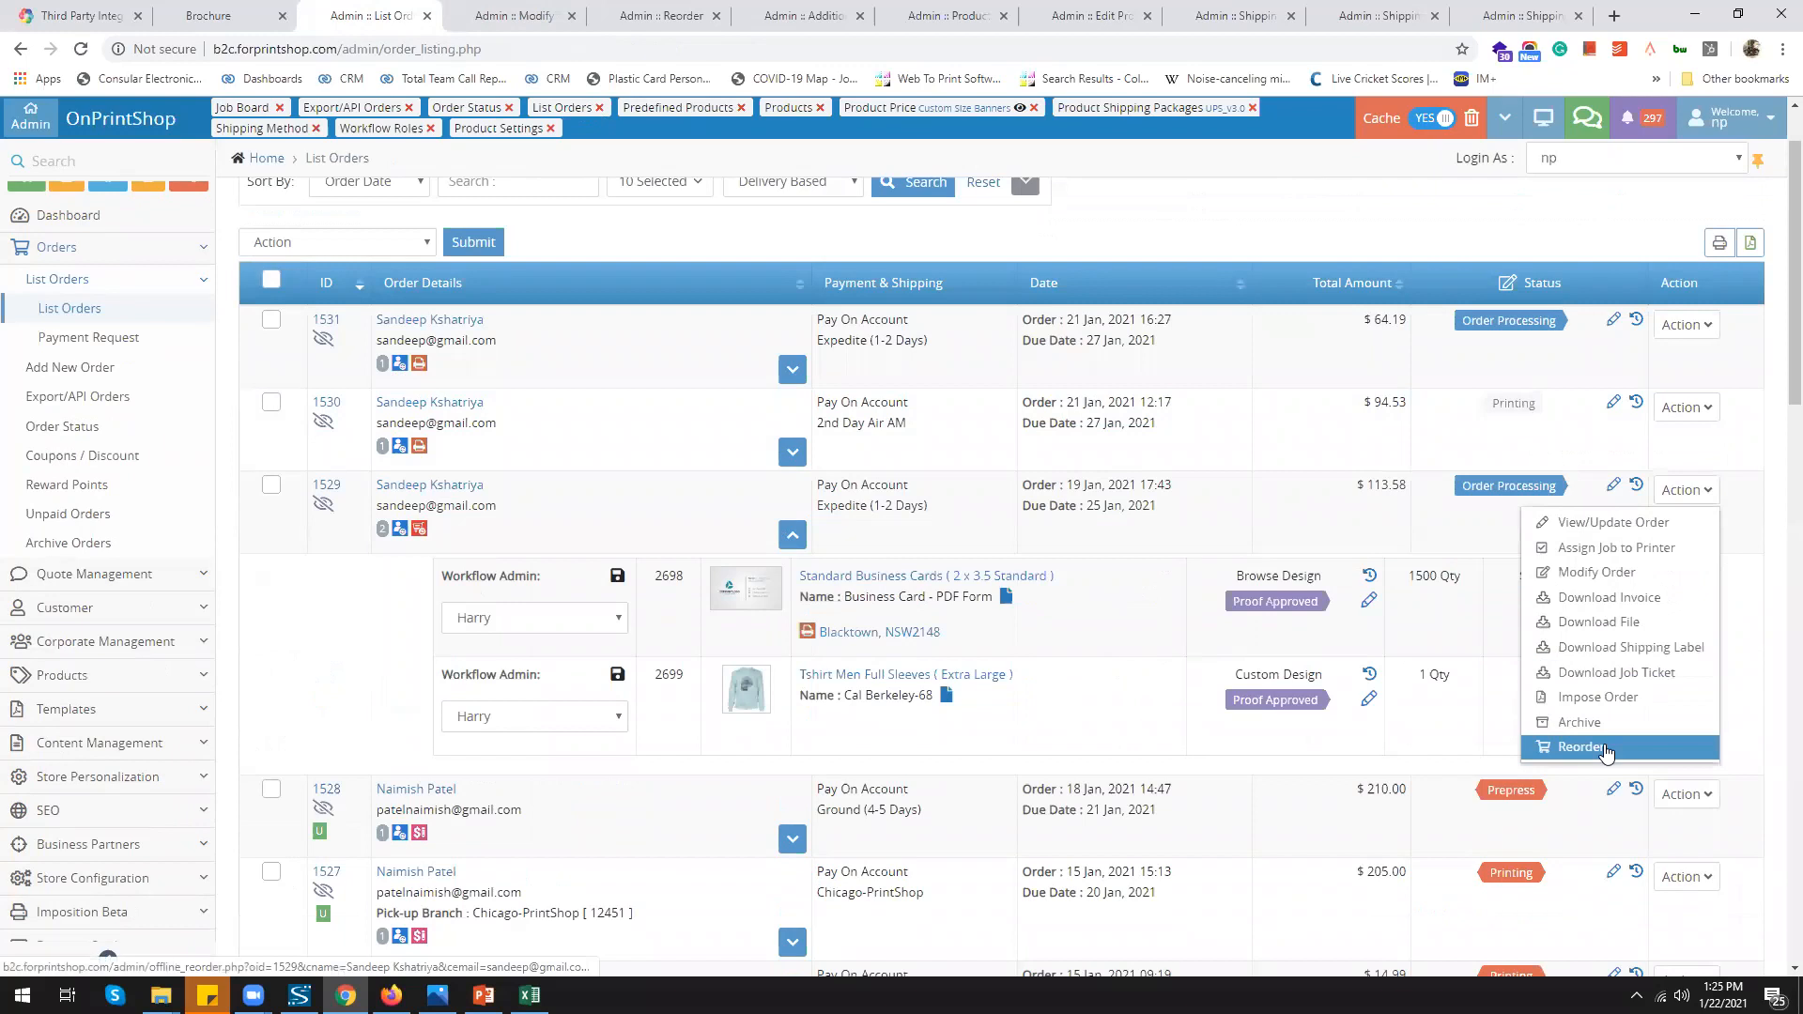
Reorder the order with both of its products selected
left_click(1605, 748)
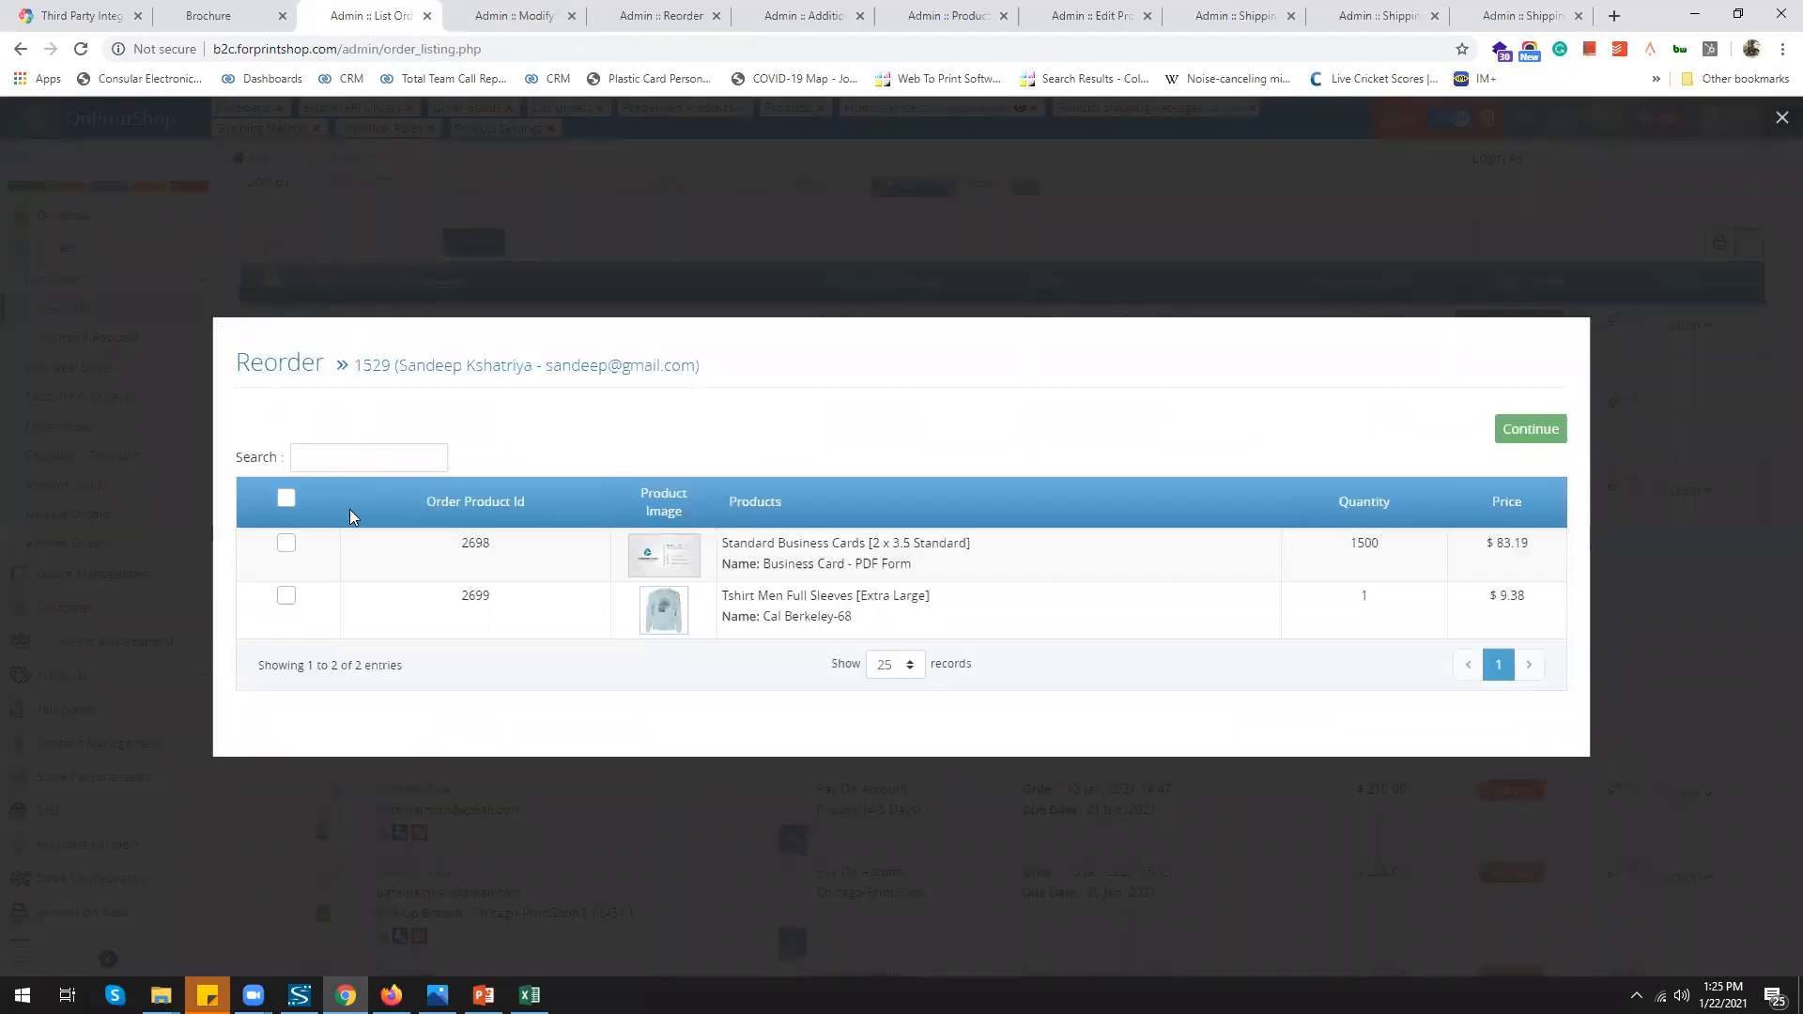
left_click(287, 500)
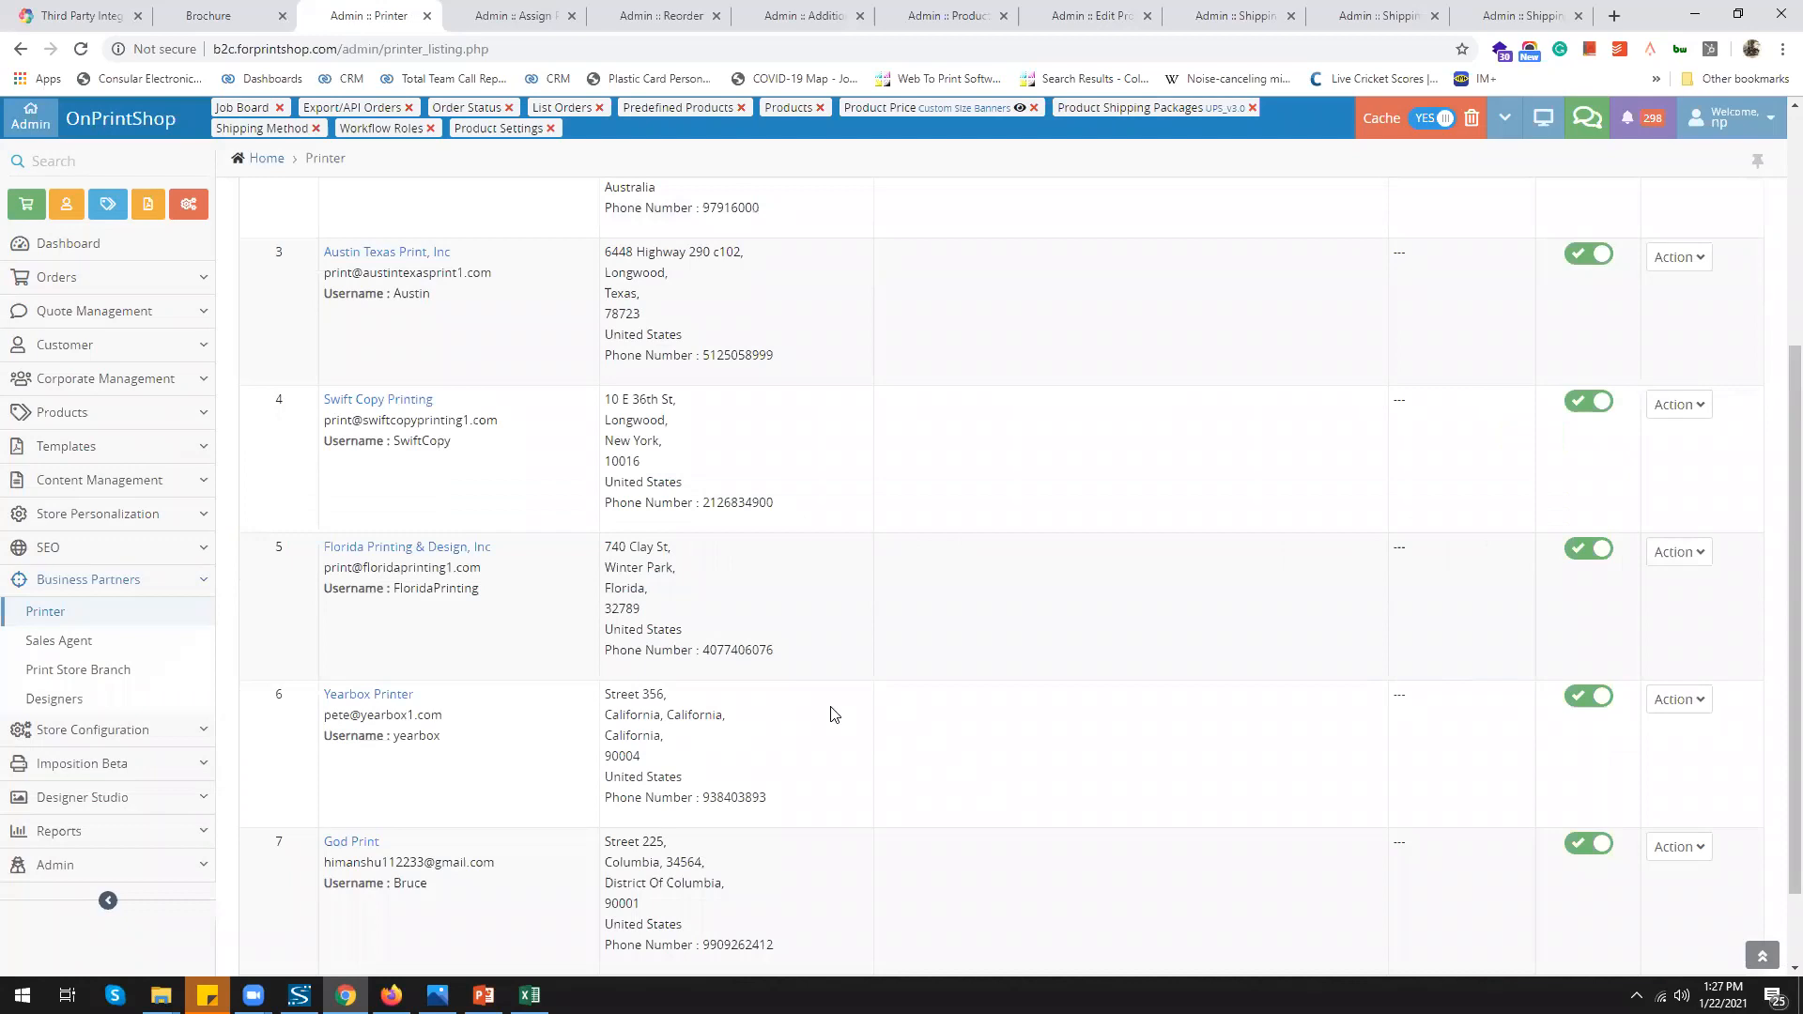
Assign products to Florida Printing & Design individually using the Size-Quantity based rule
left_click(512, 17)
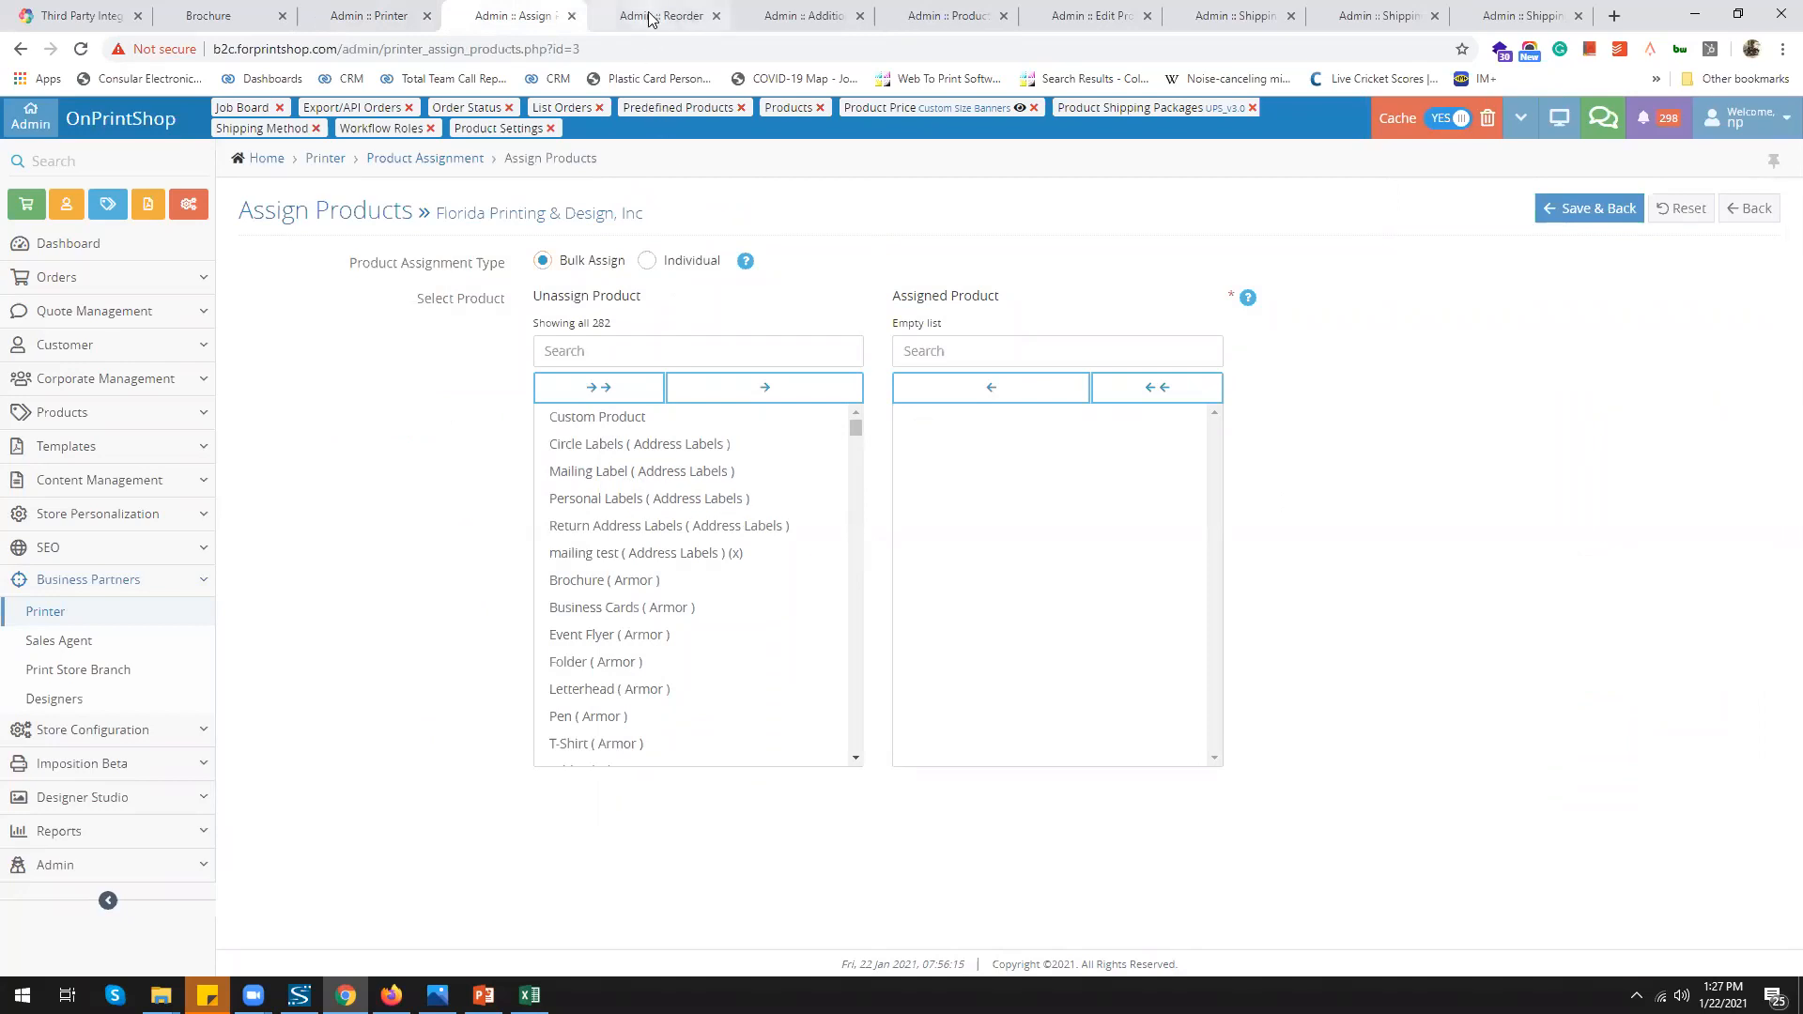
left_click(646, 261)
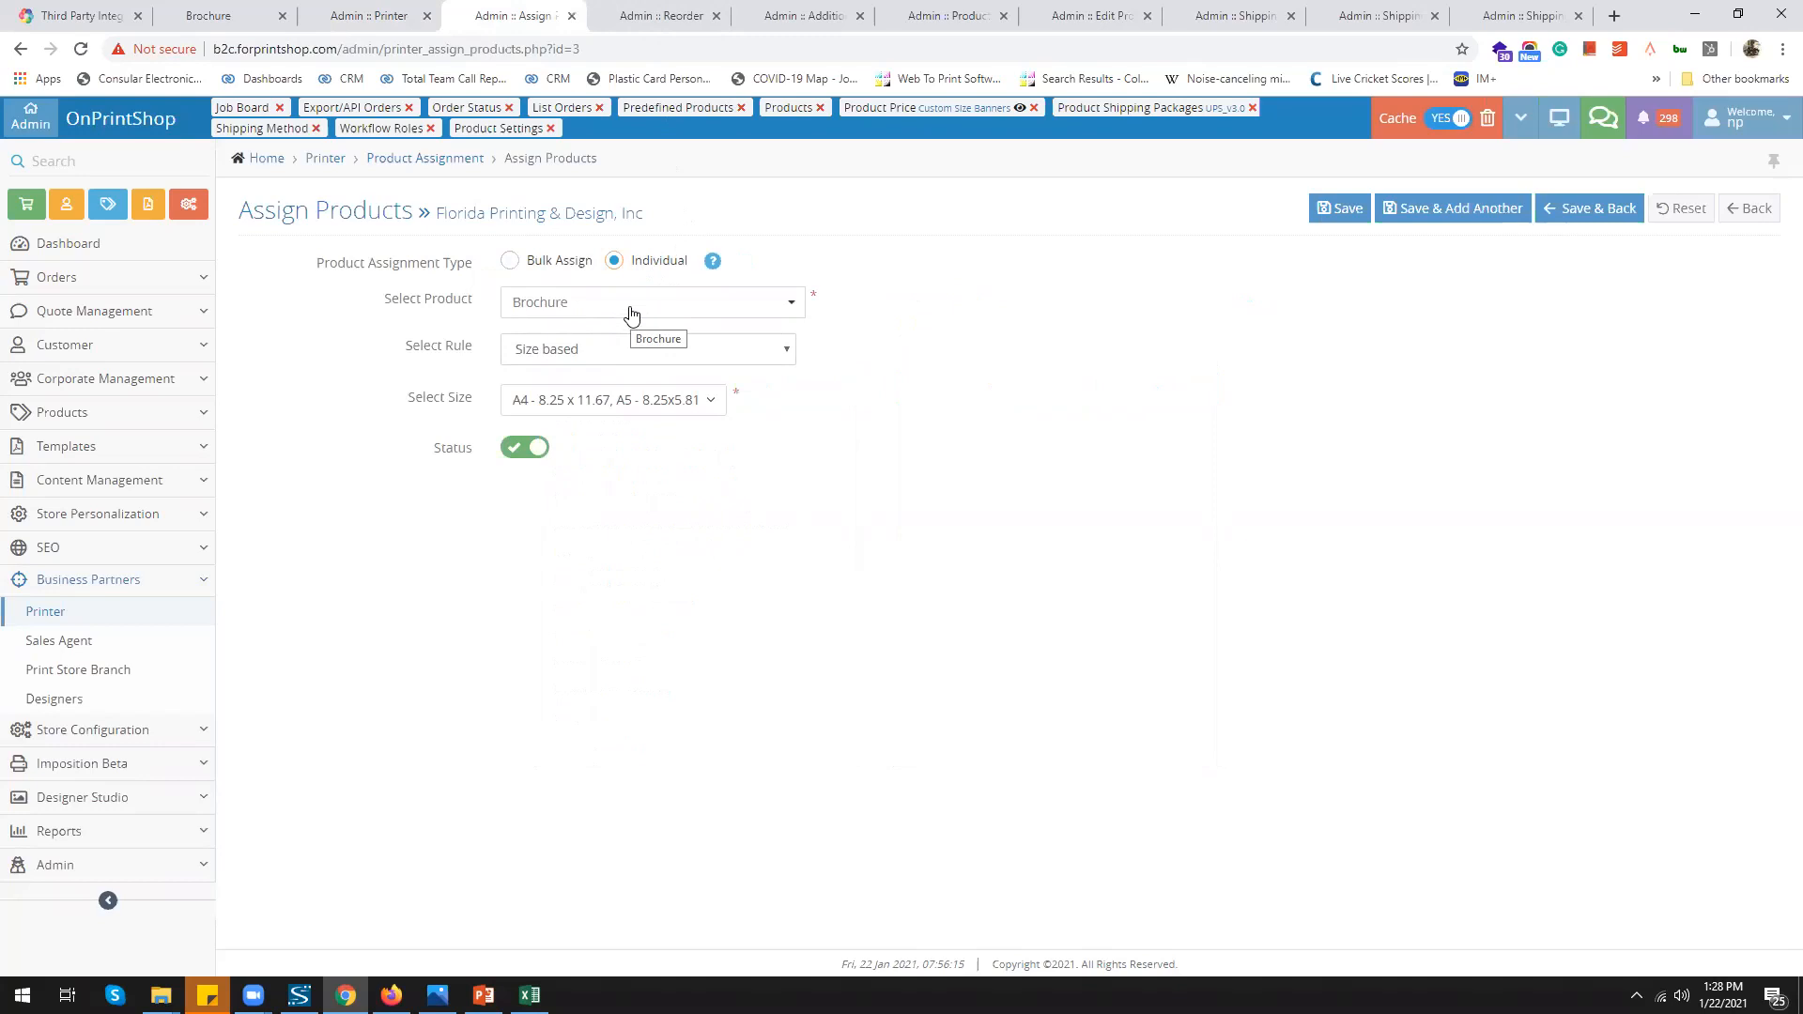
left_click(632, 352)
left_click(604, 412)
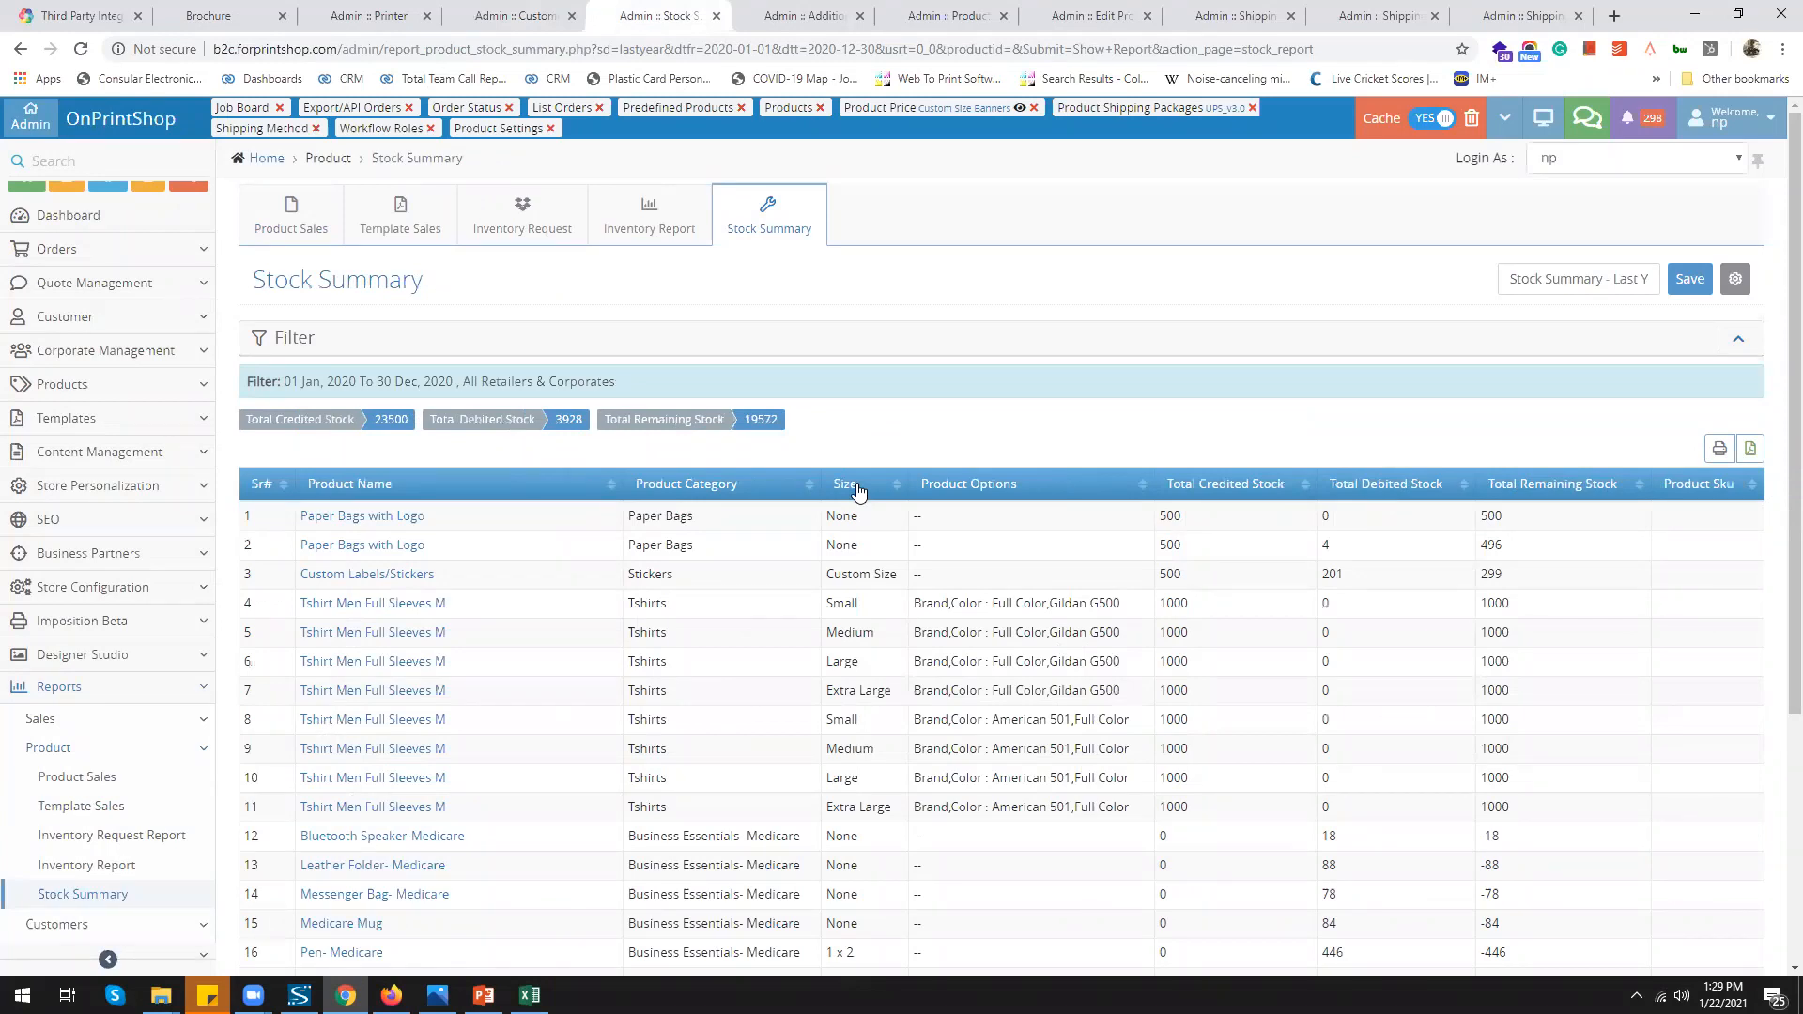
Review the Customer Order Summary report's Display and Export field settings, then close them
scroll(857, 491, "down", 1)
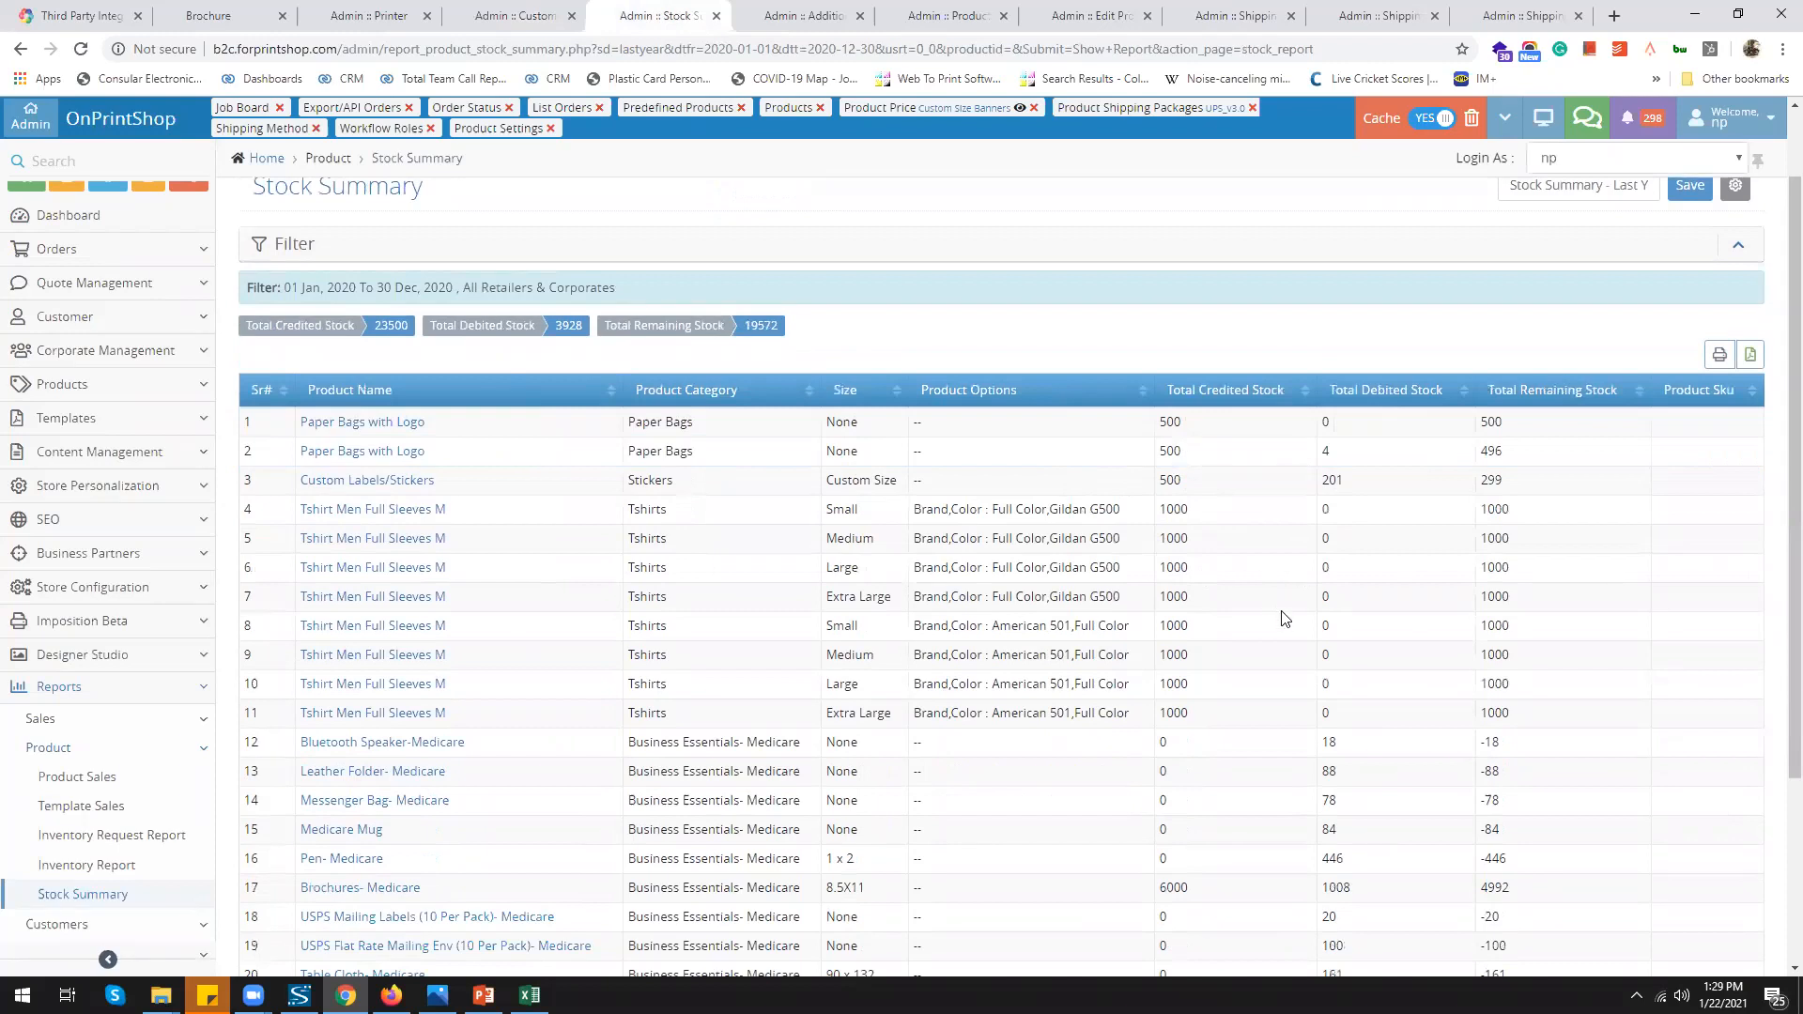
left_click(518, 20)
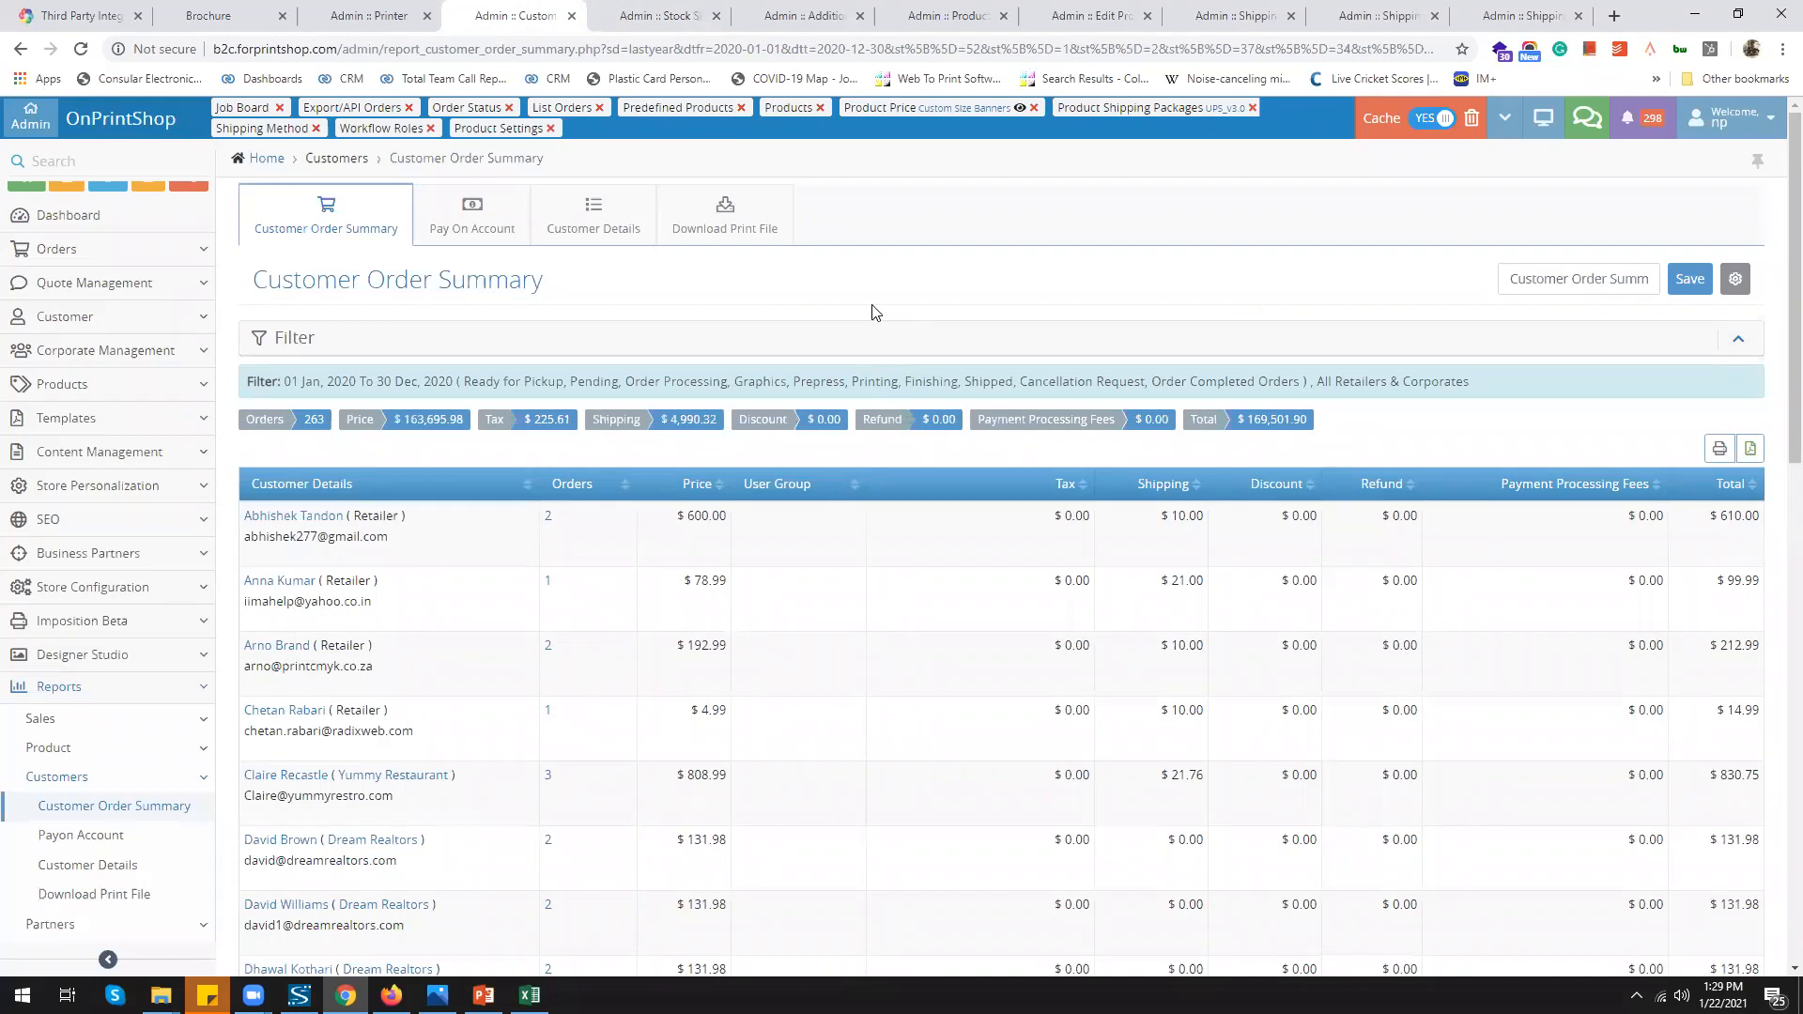
left_click(1736, 279)
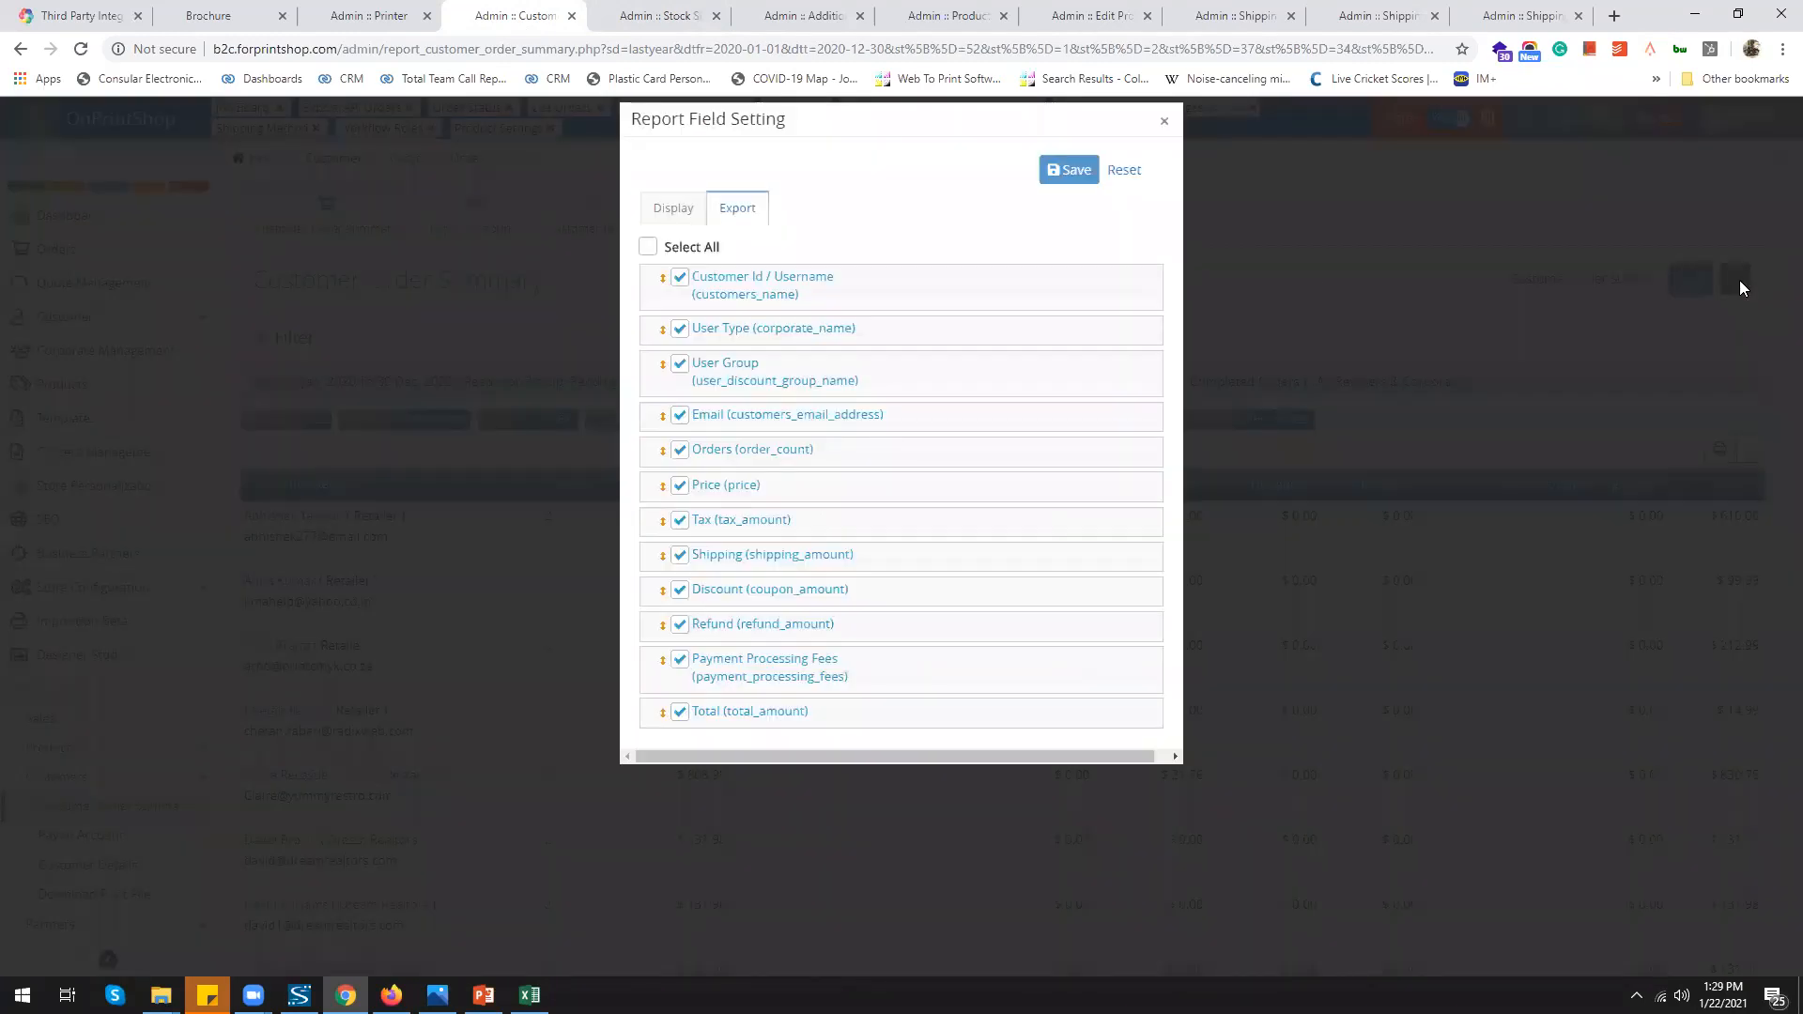
left_click(674, 208)
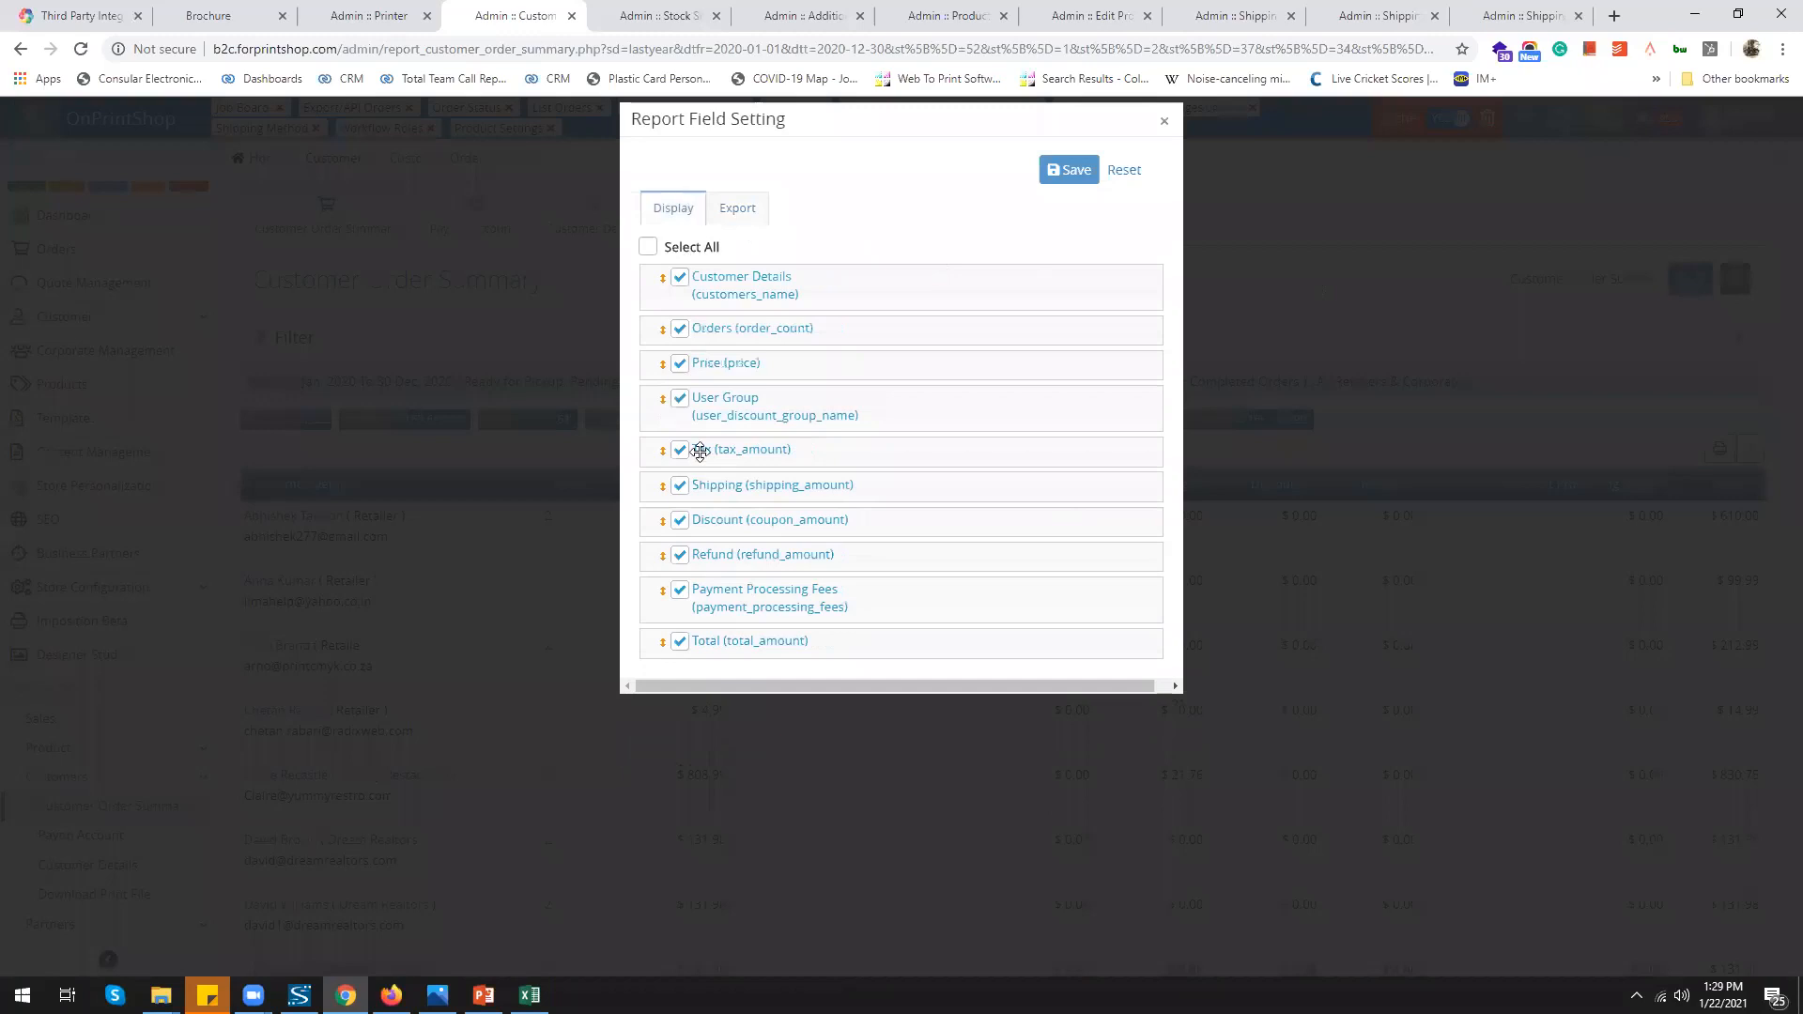
left_click(735, 209)
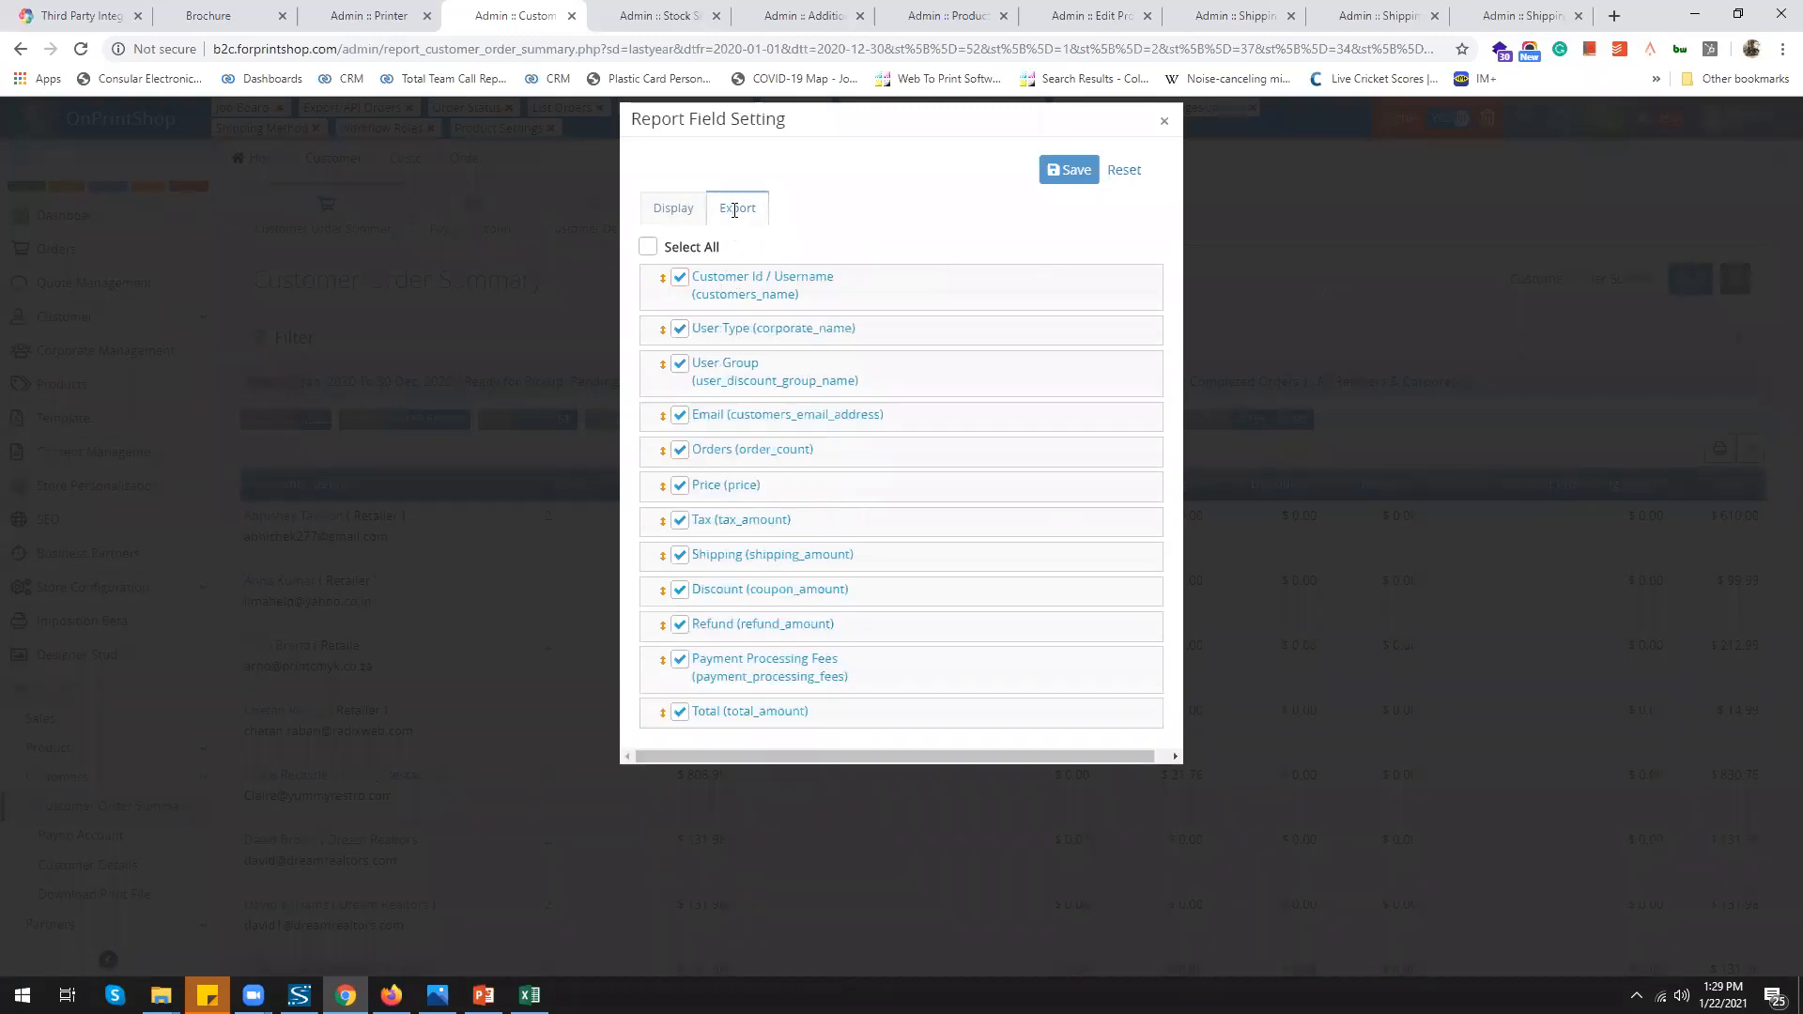
left_click(1164, 121)
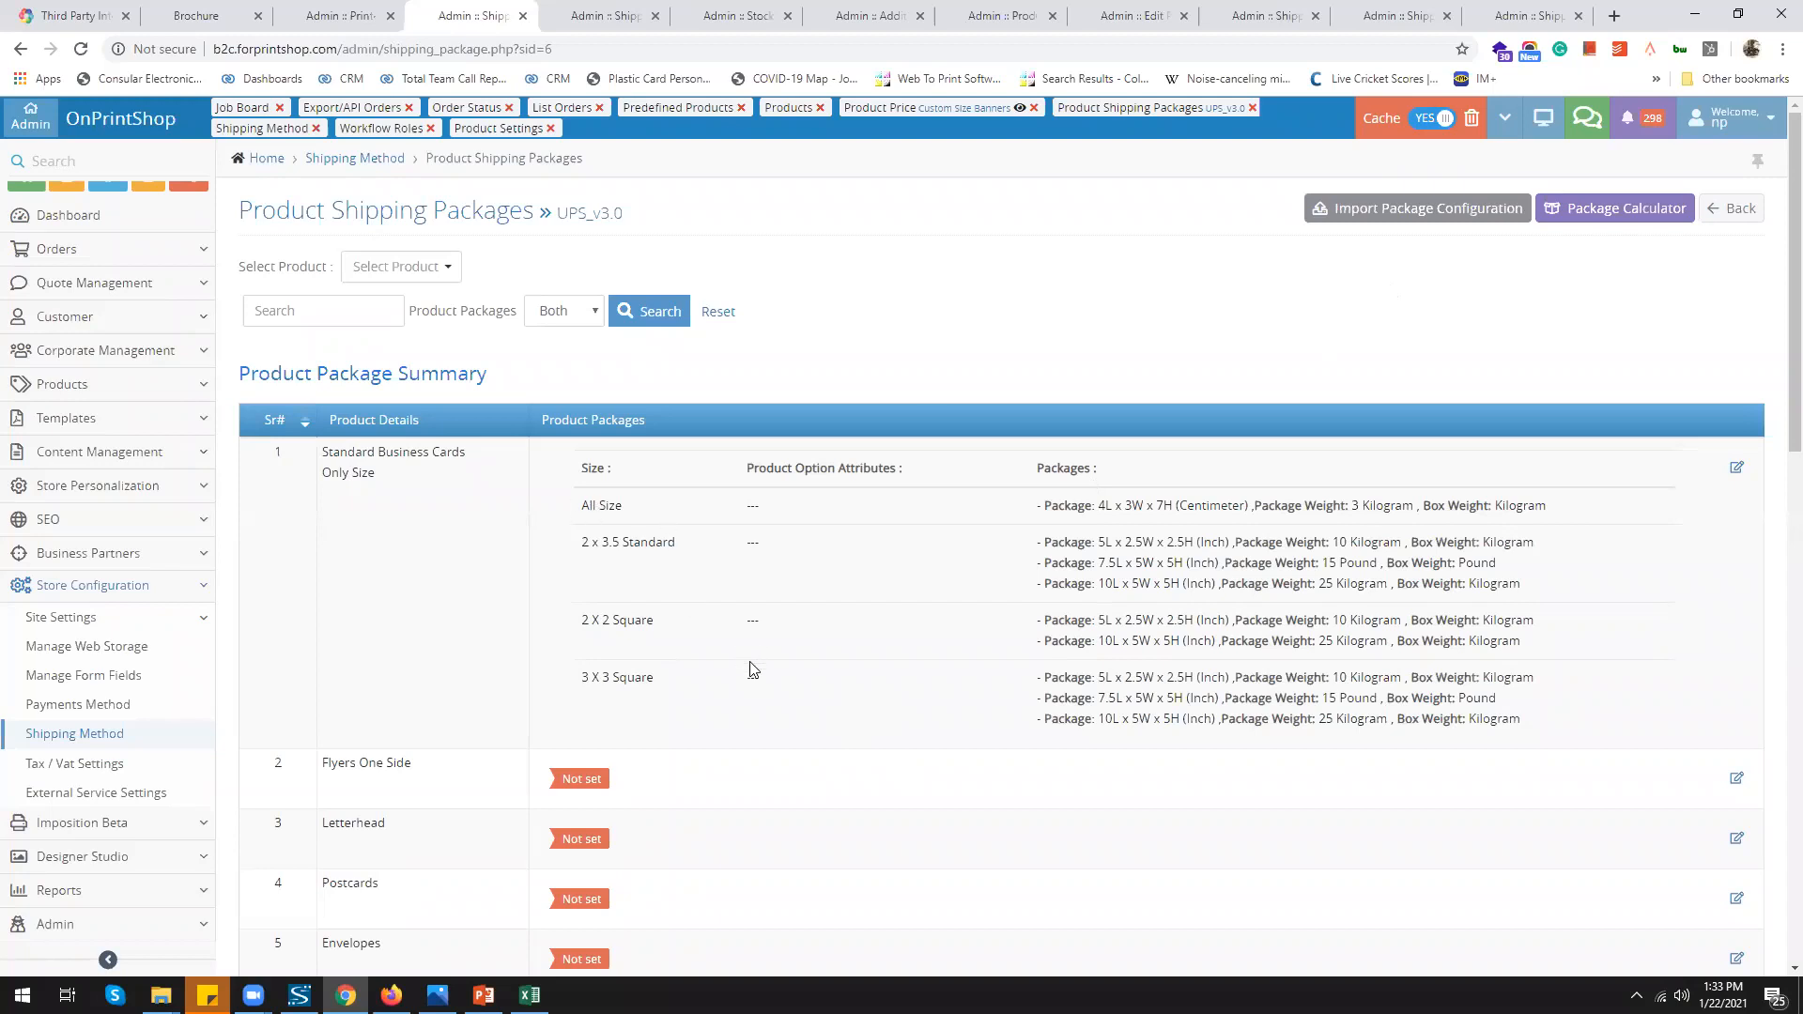
Check the Package Calculator's best package summary and highlight its wastage value
left_click(617, 19)
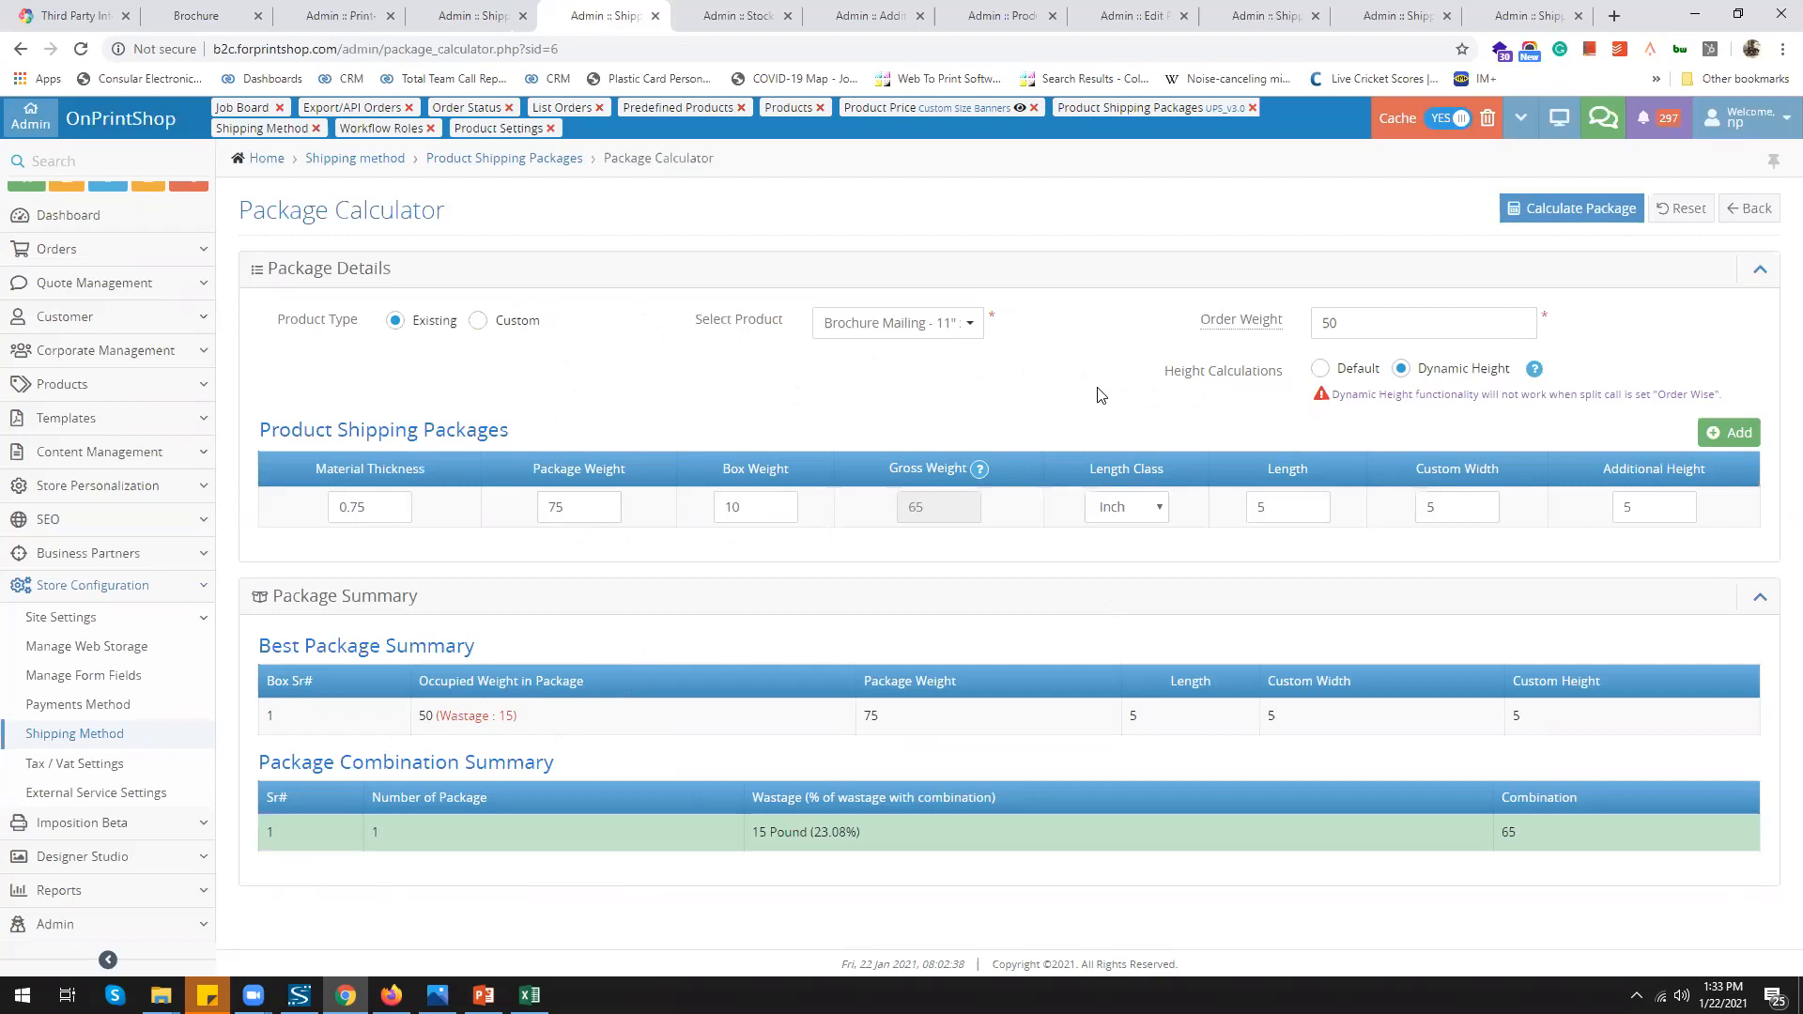
left_click_drag(439, 715, 515, 716)
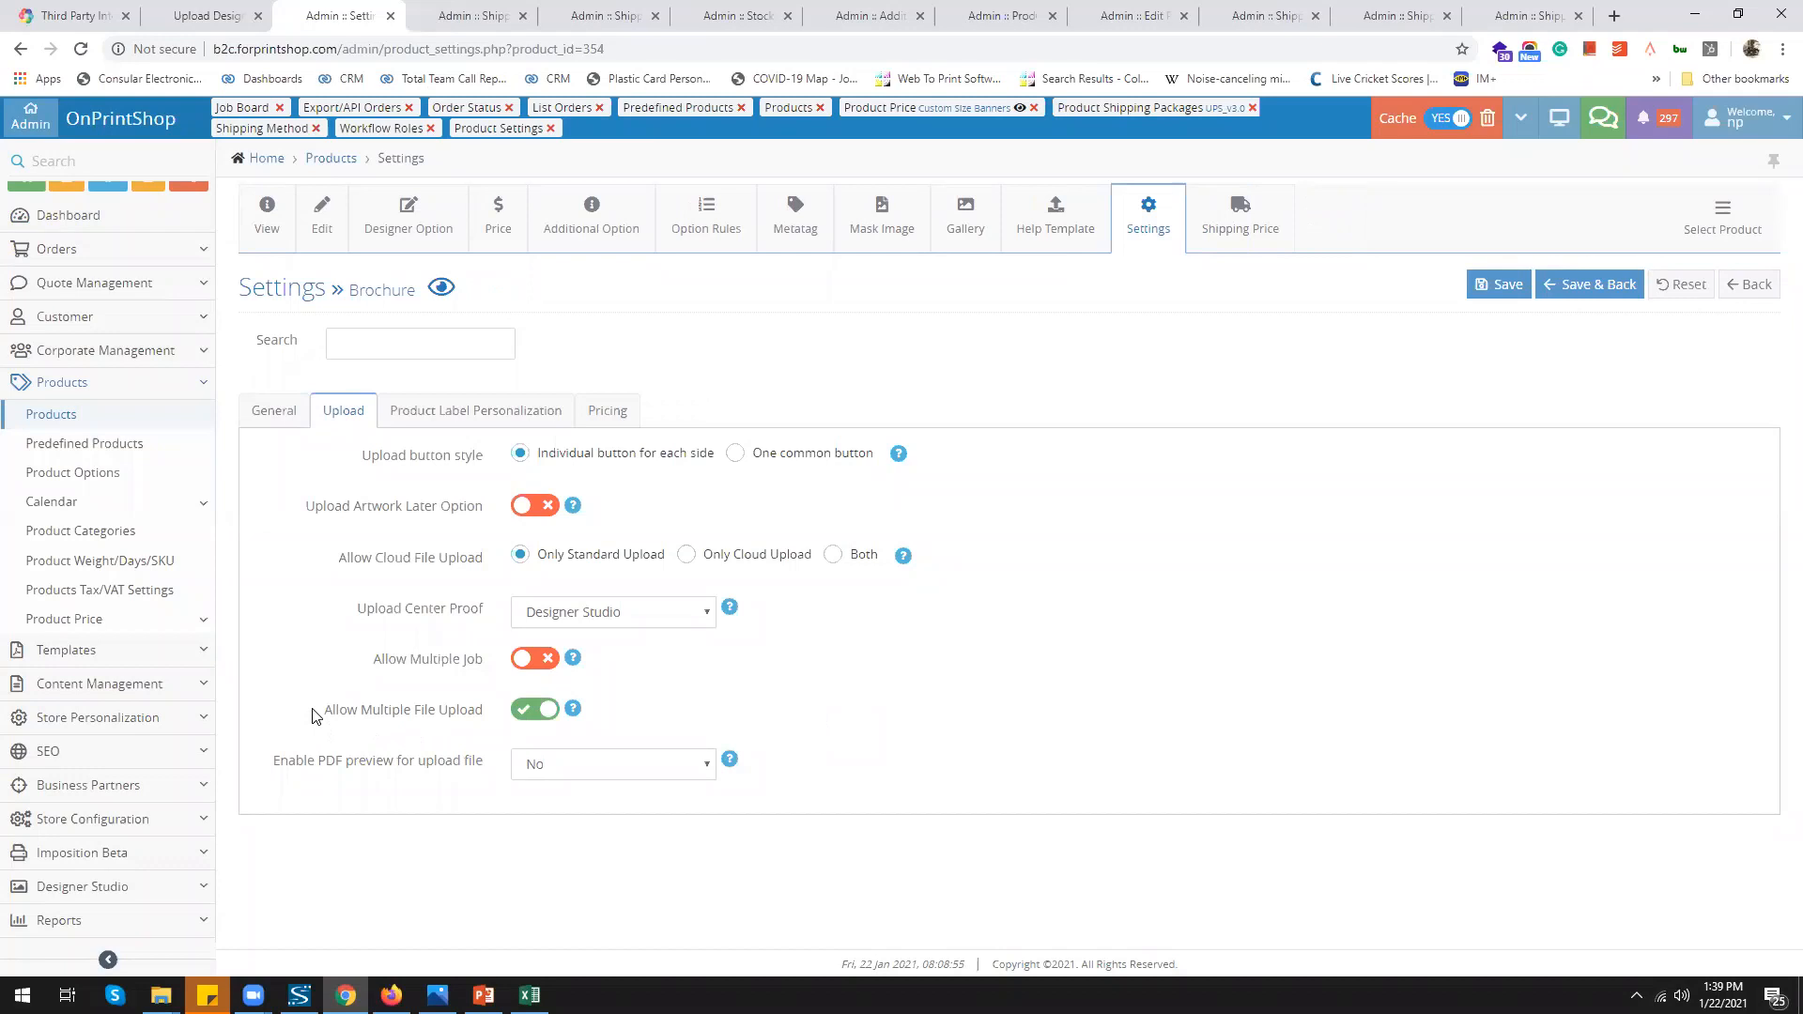
Add two brochure artwork upload pages named Spot UV and UV
left_click(185, 16)
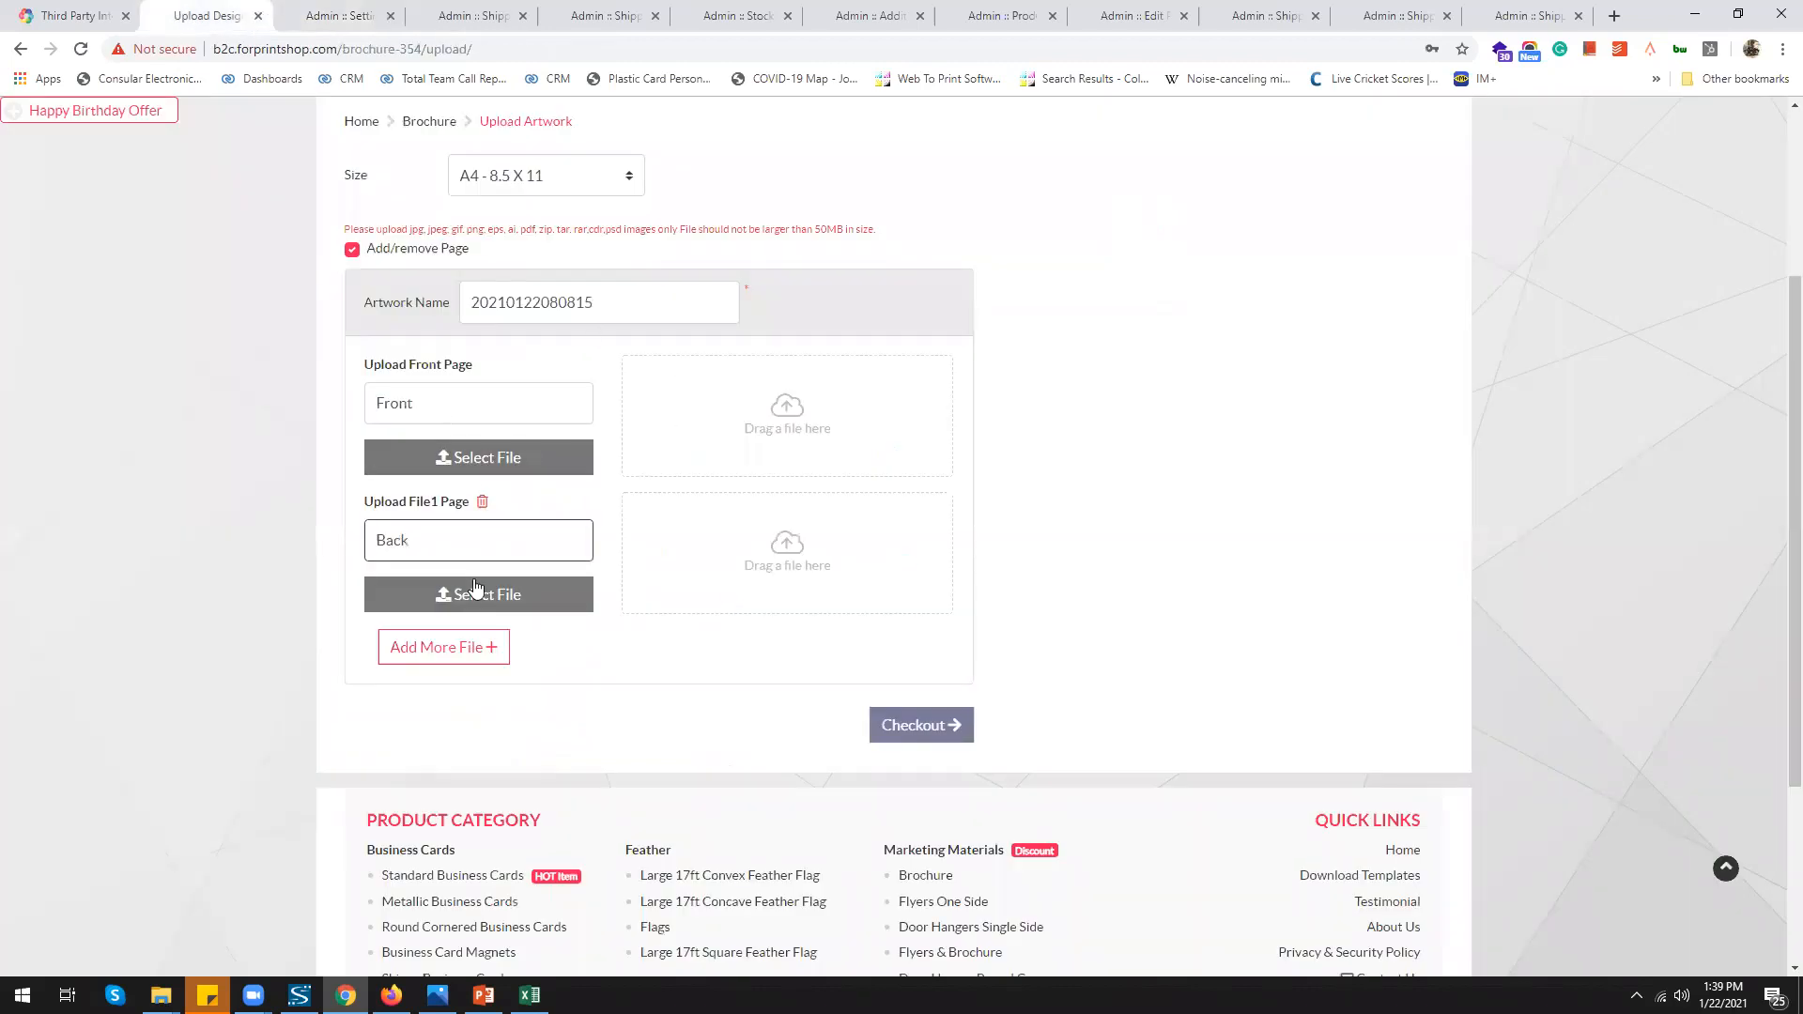
left_click(465, 645)
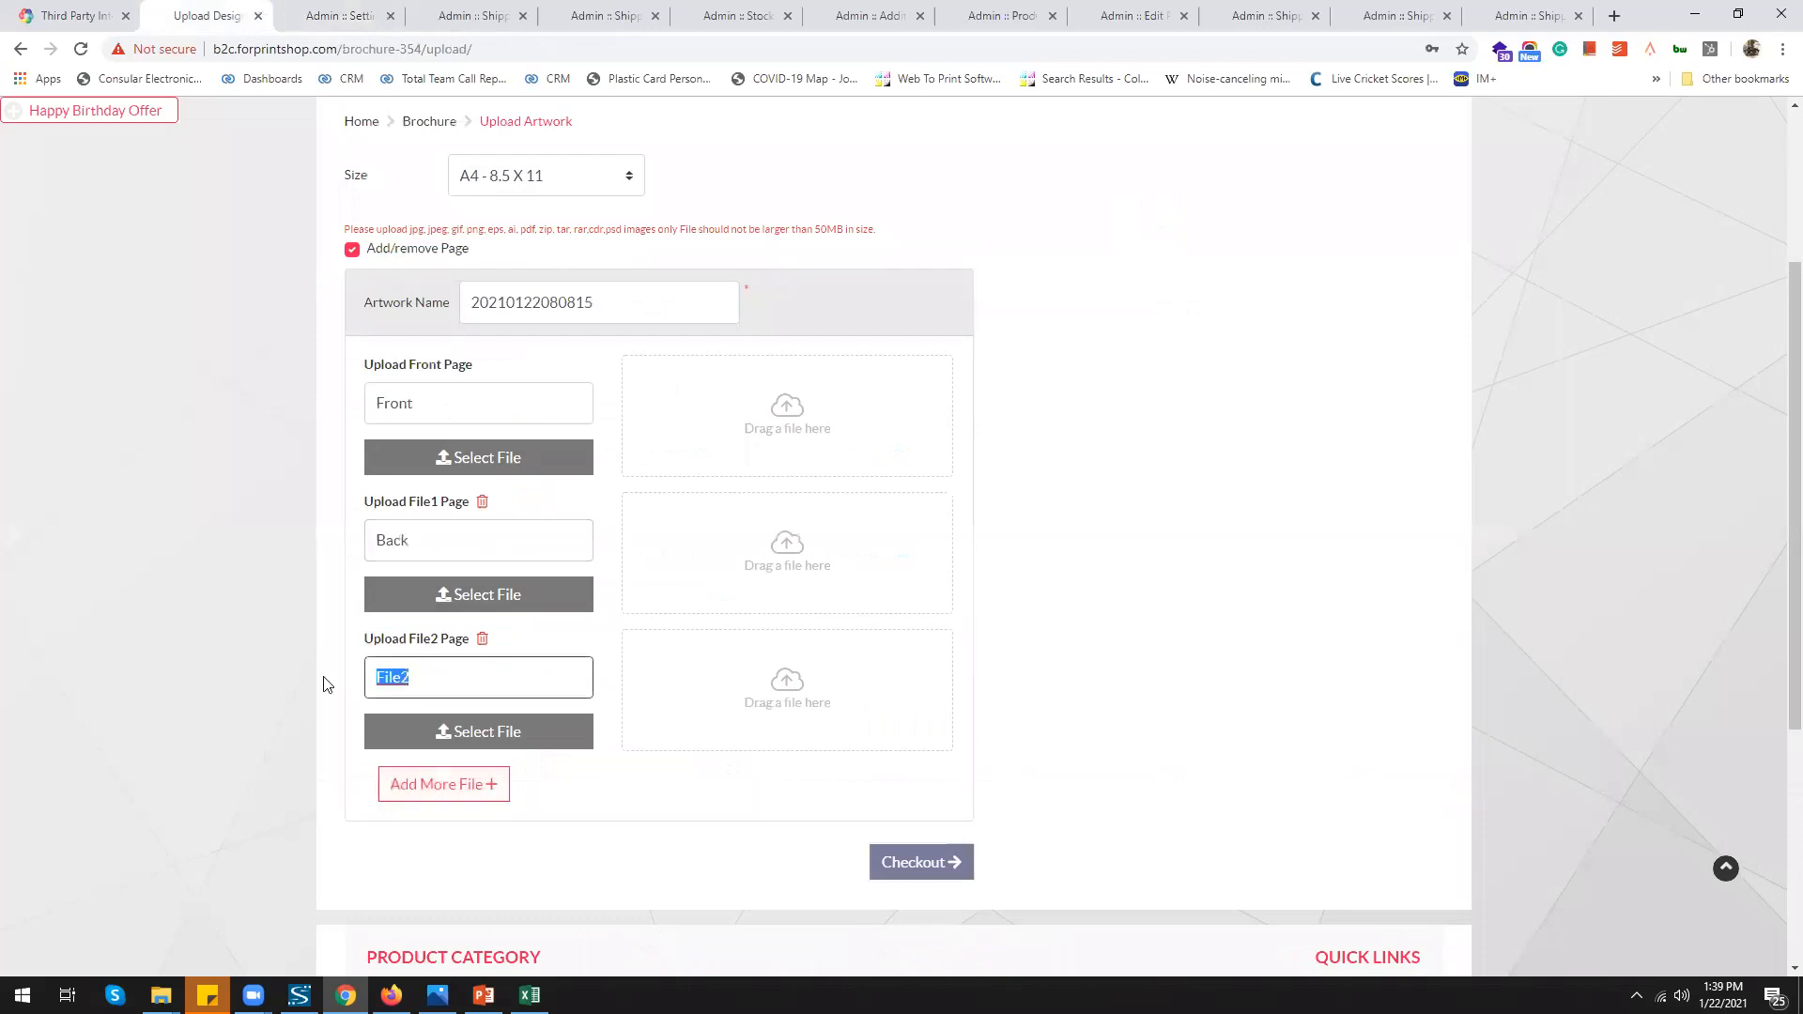
type("Spot UV")
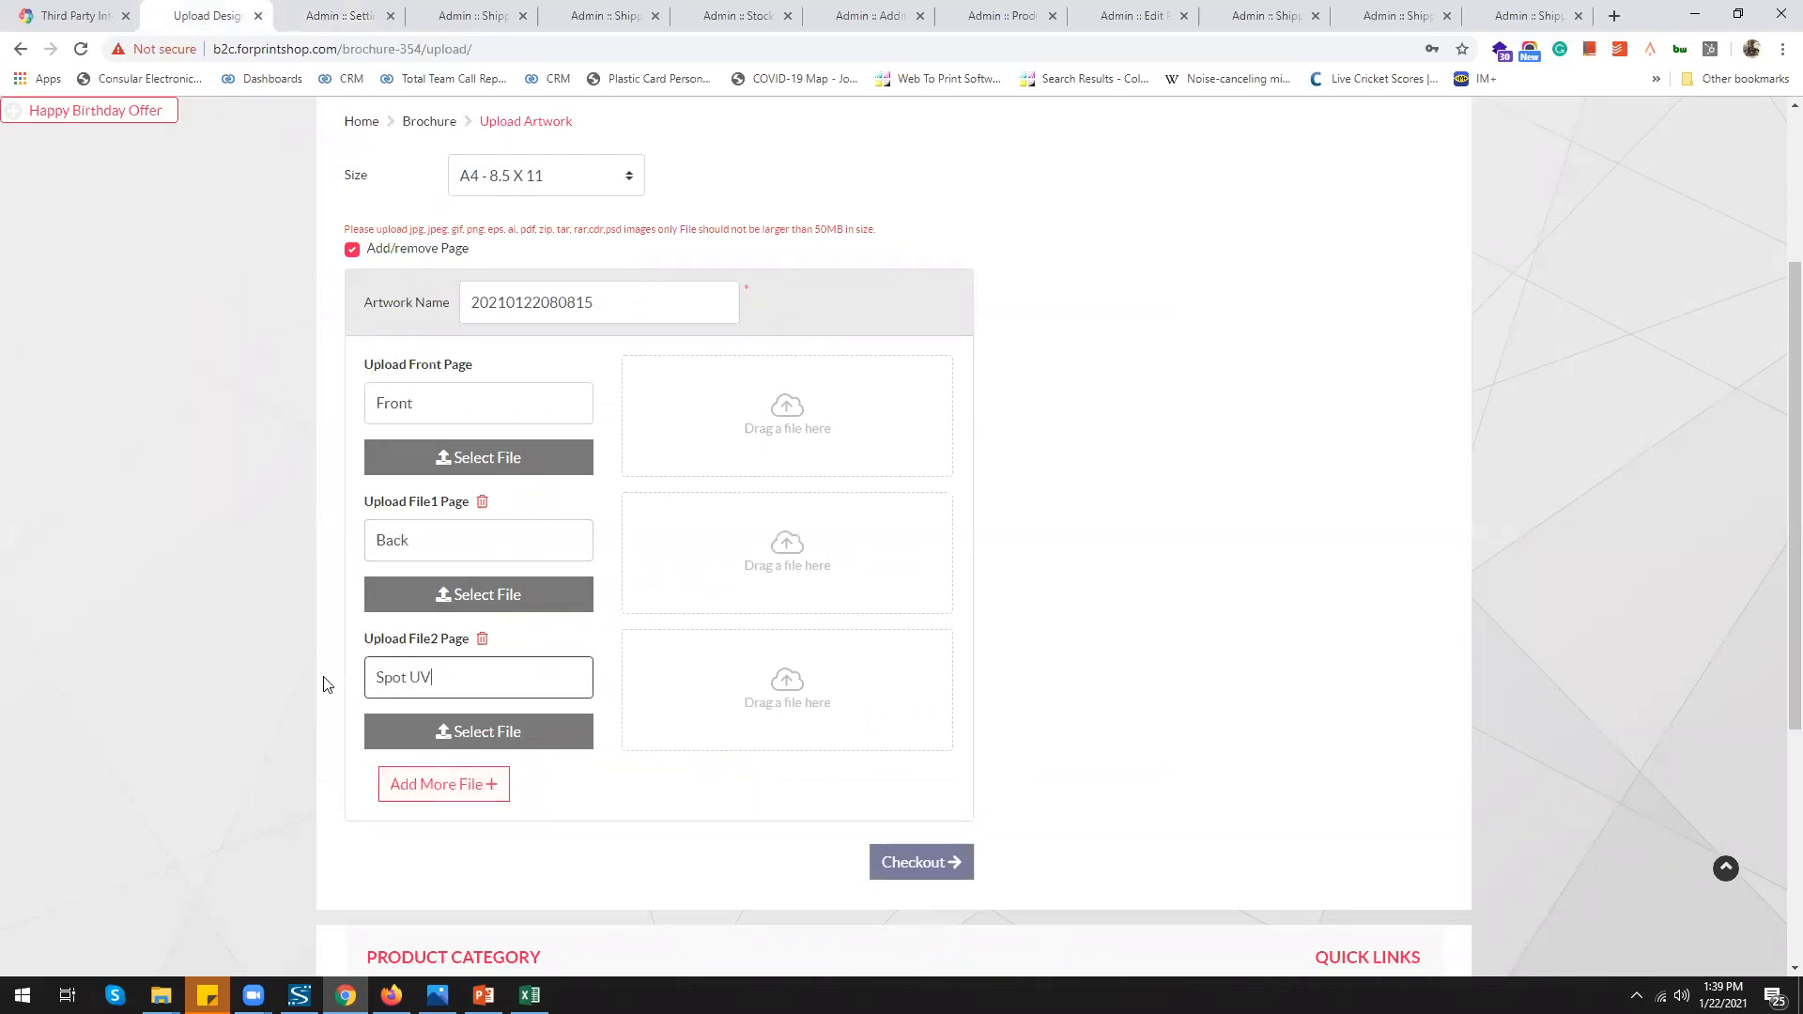
left_click(436, 794)
type("UV")
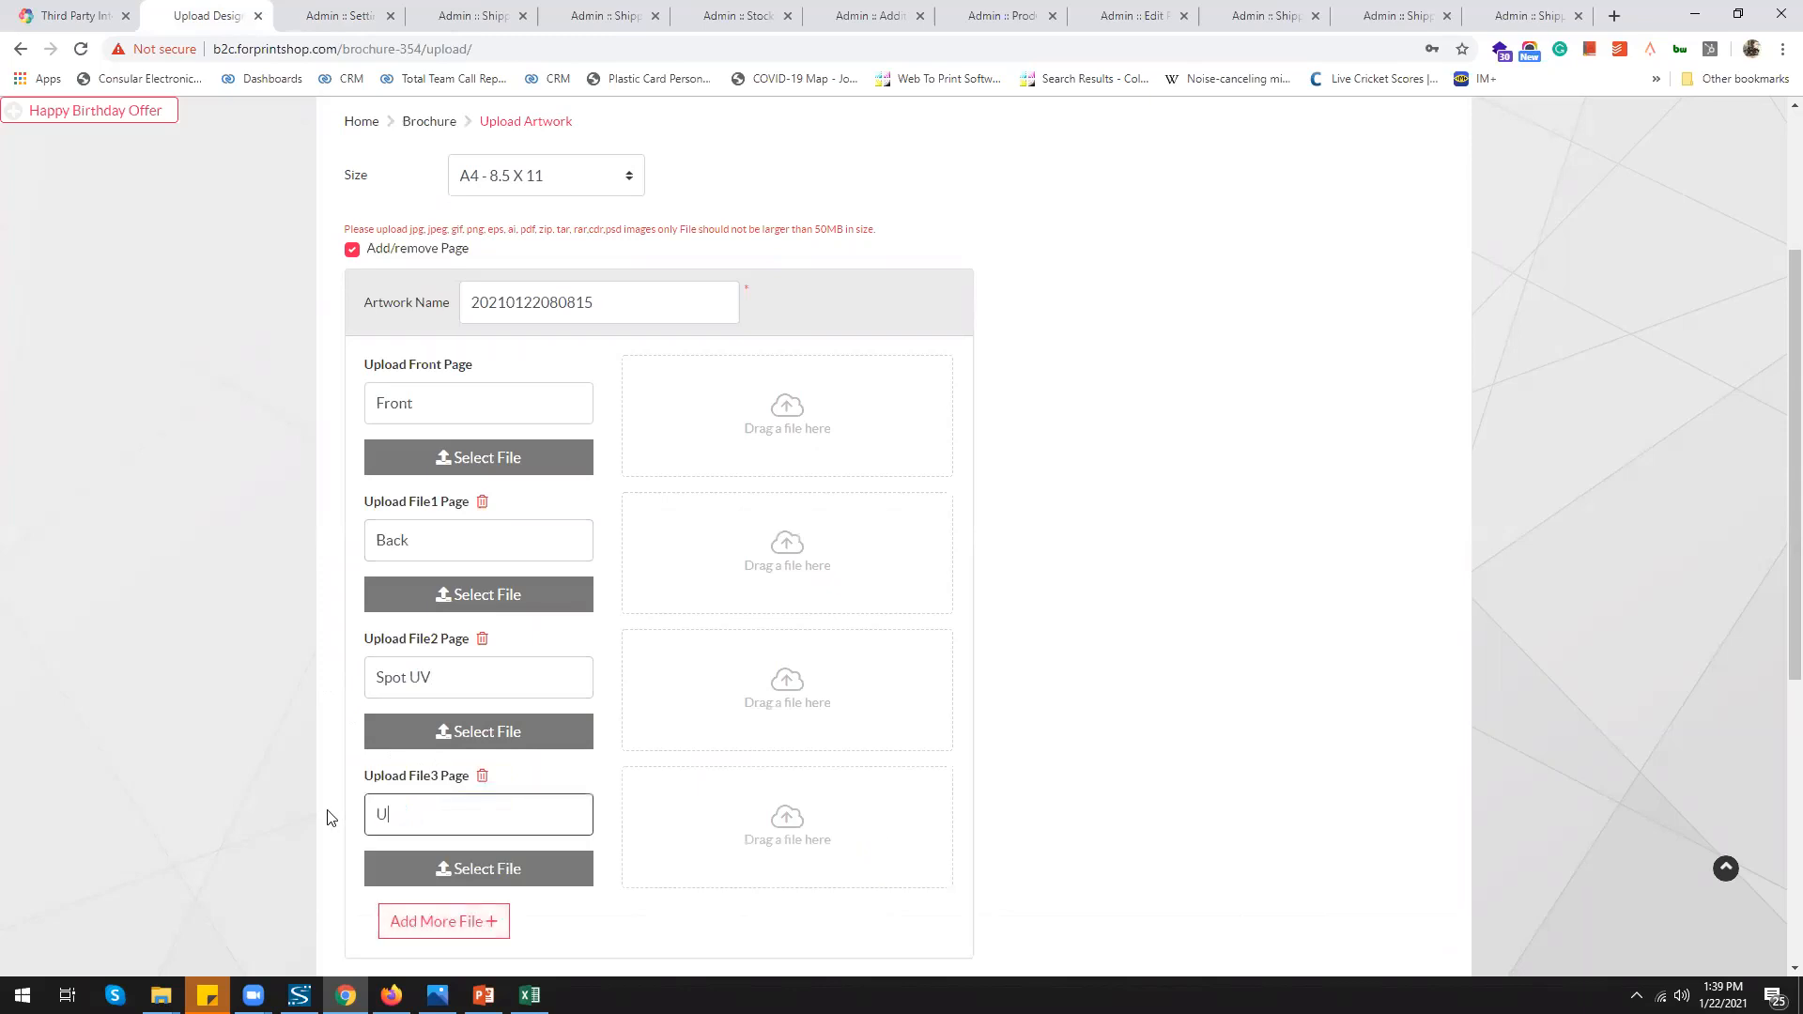
left_click(81, 563)
scroll(507, 864, "down", 1)
left_click(469, 838)
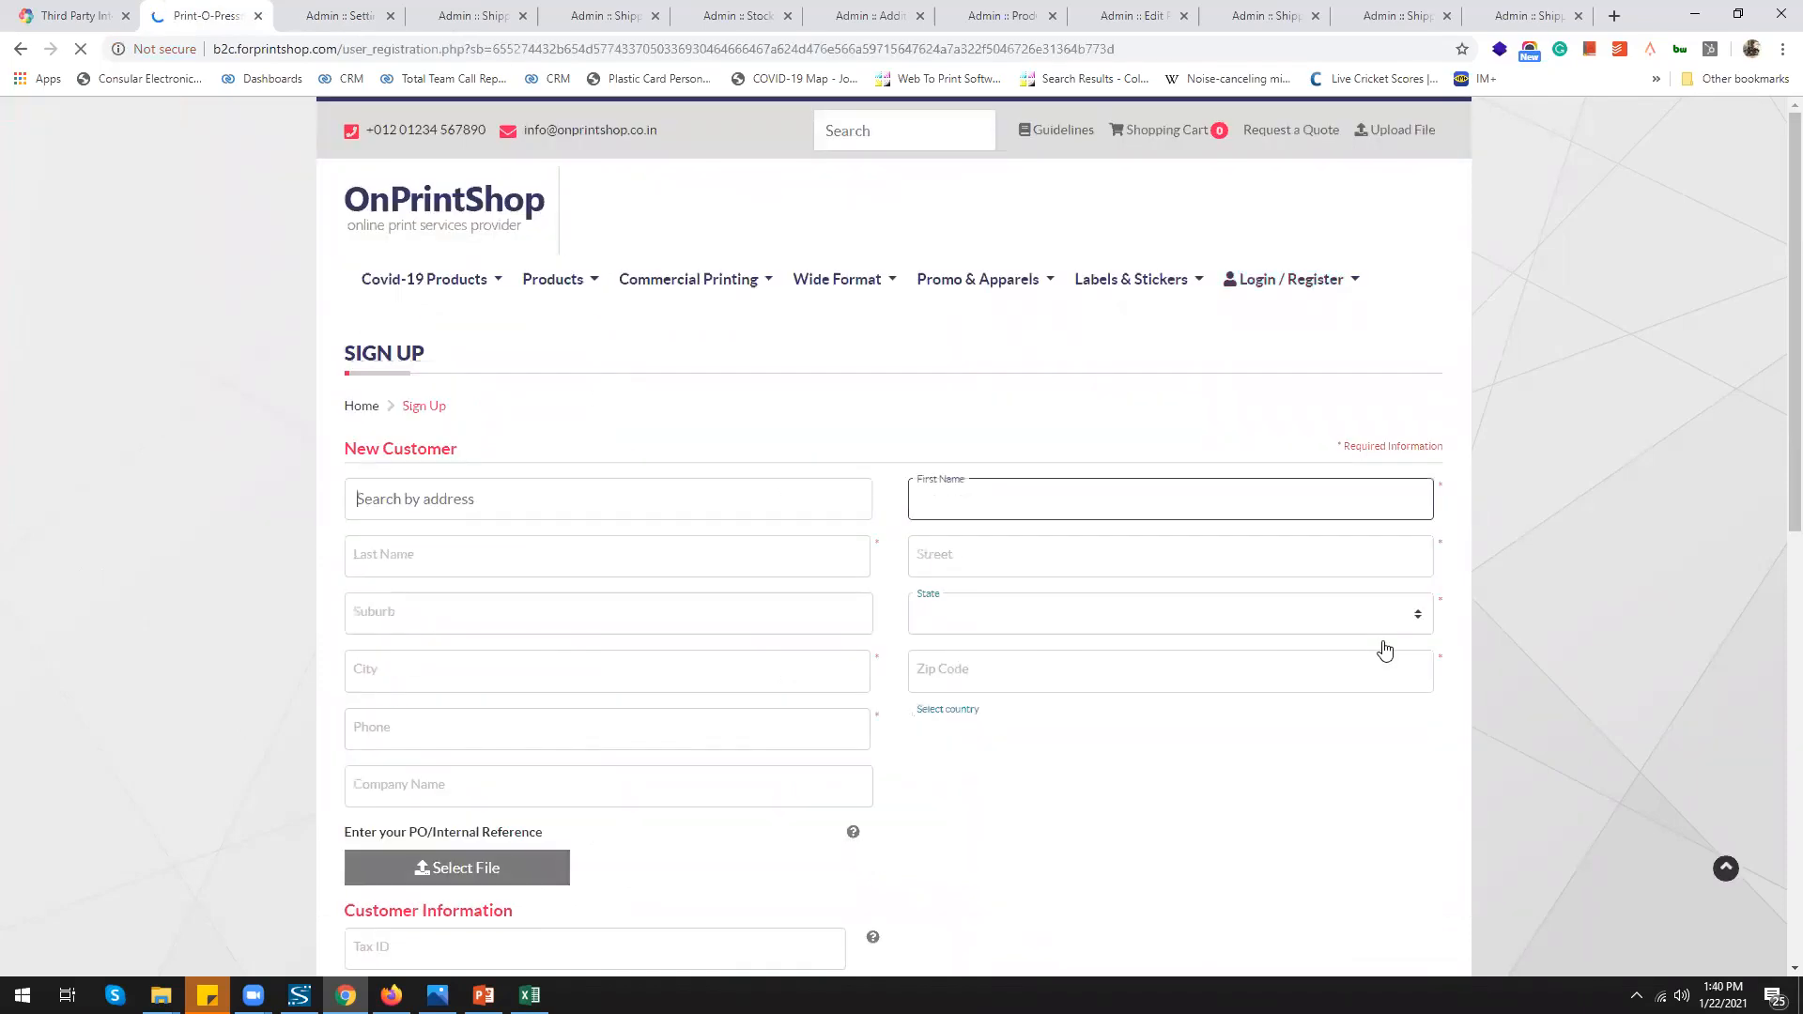
Enter a complete phone number on the sign-up form, fixing the Invalid Phone Number error
scroll(1385, 650, "down", 1)
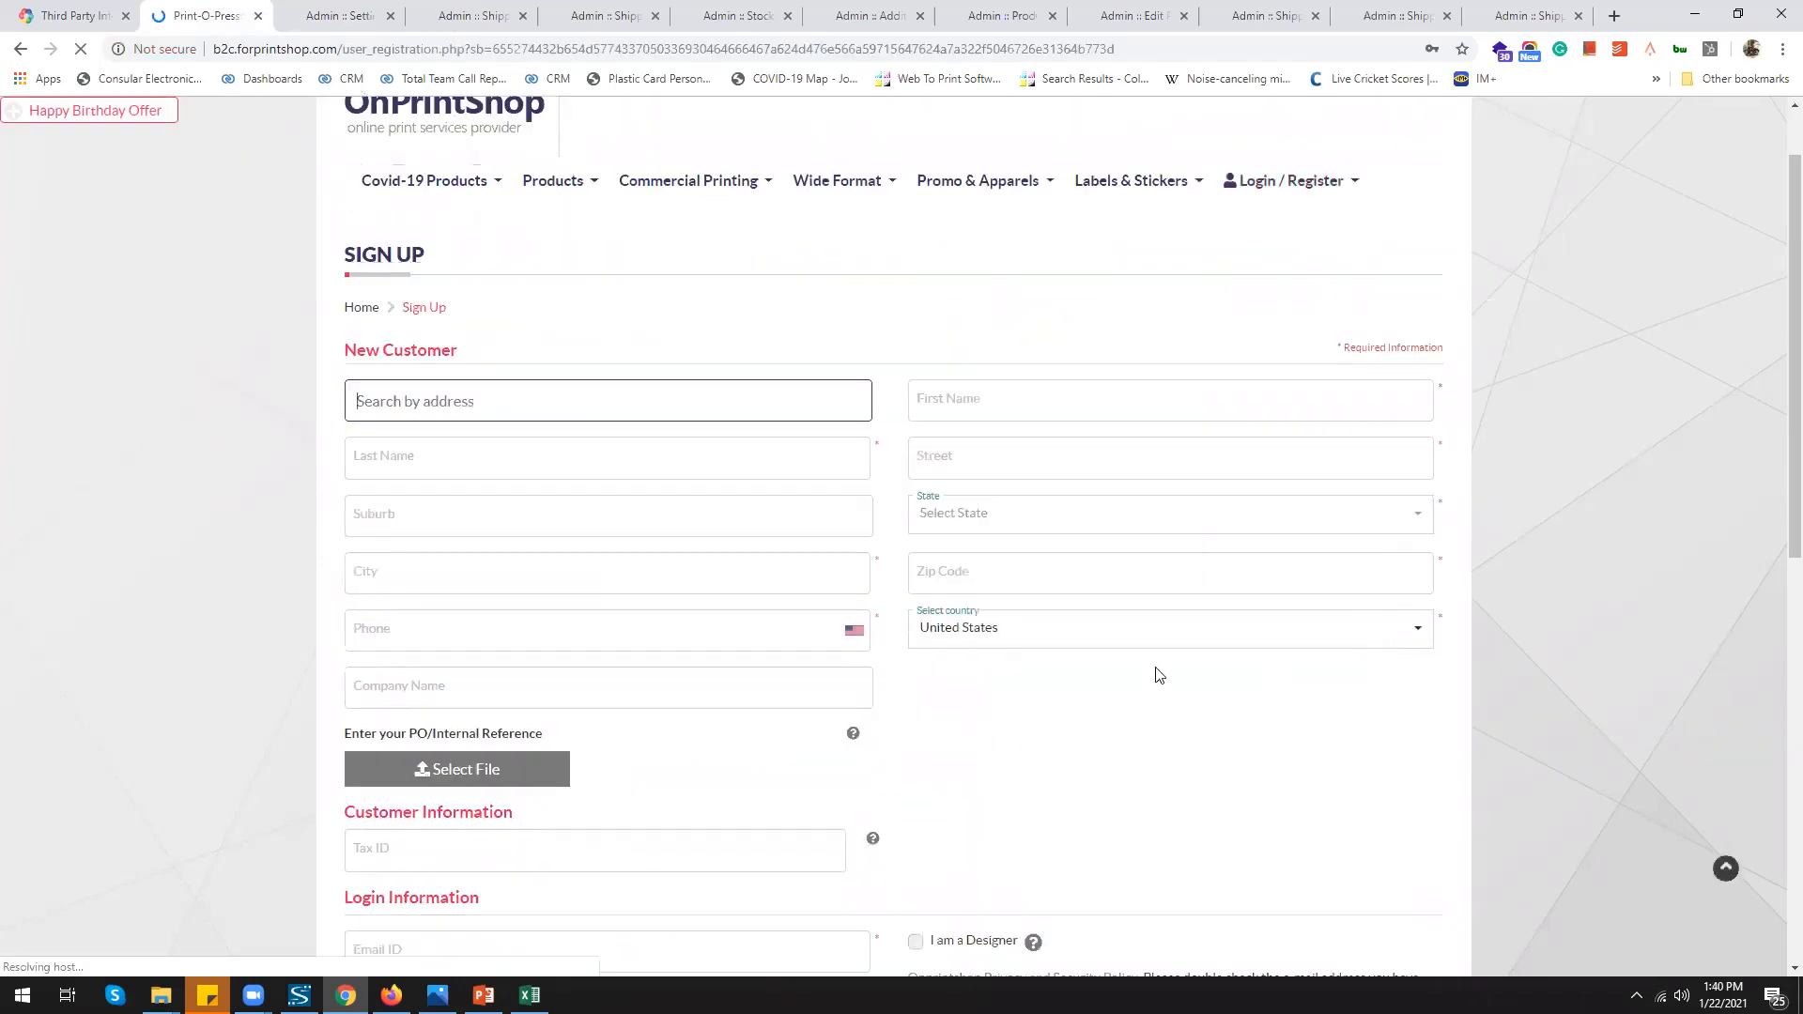
left_click(377, 627)
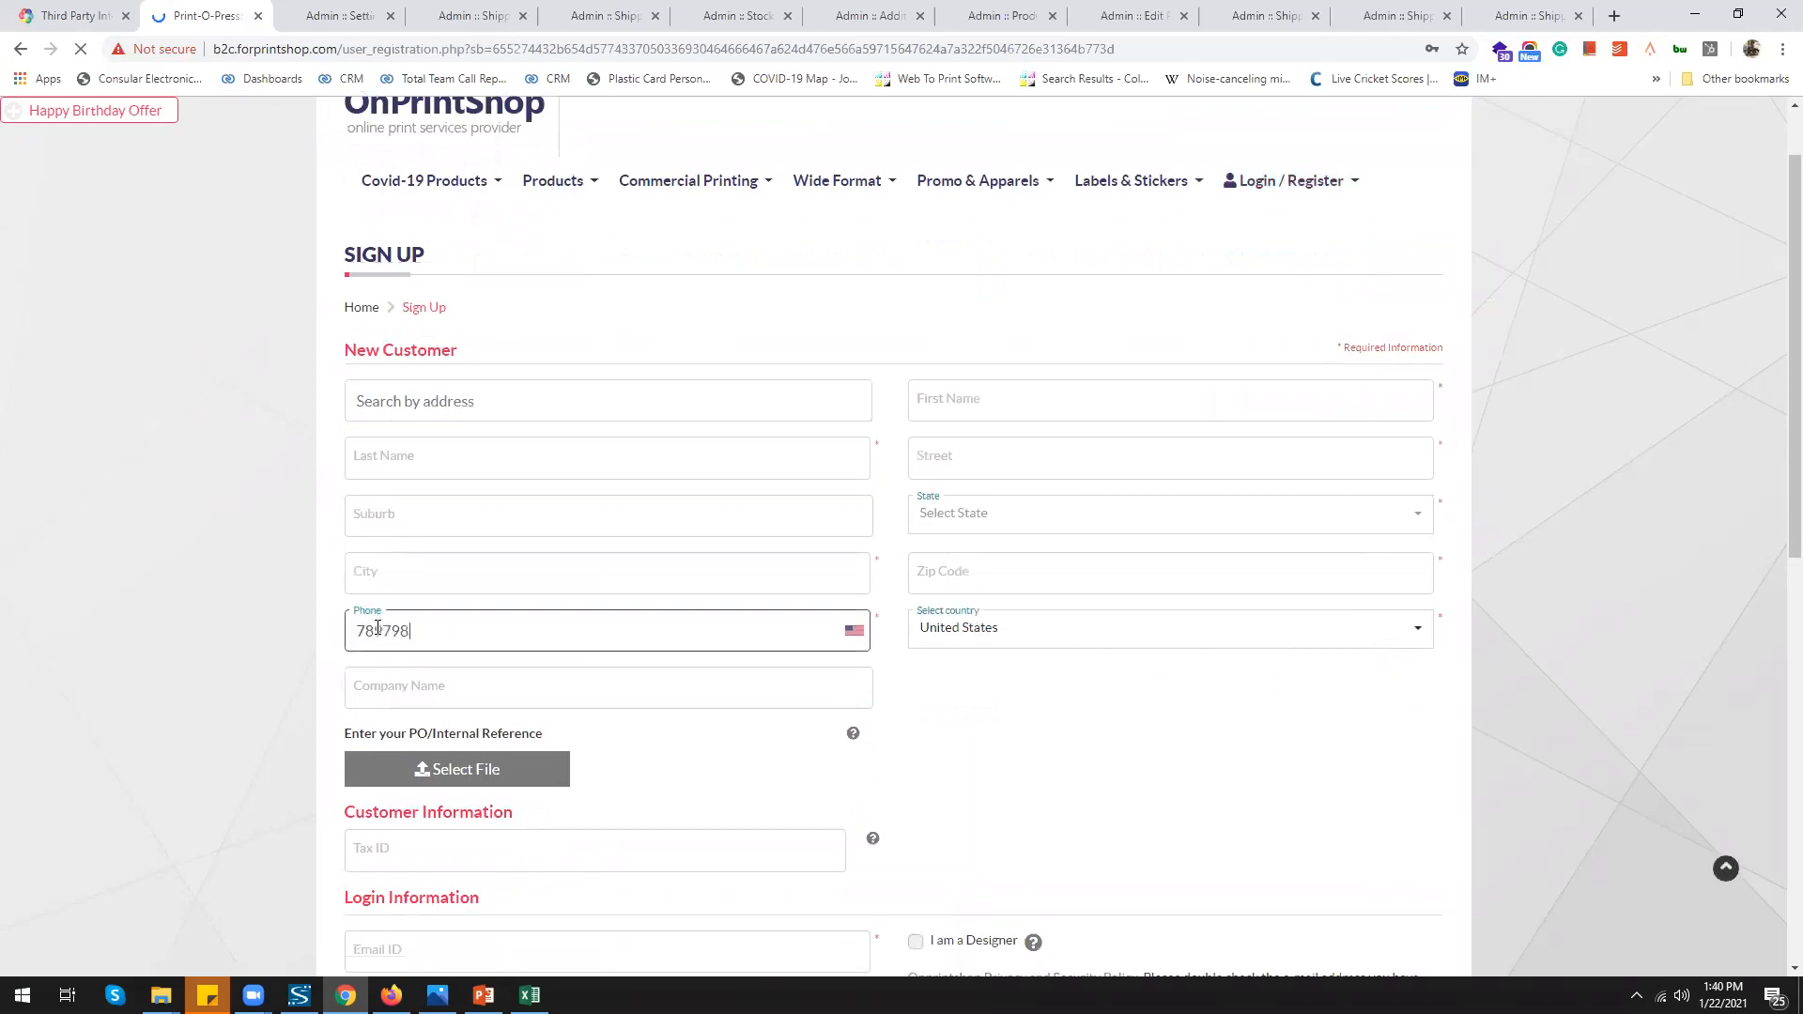
left_click(978, 745)
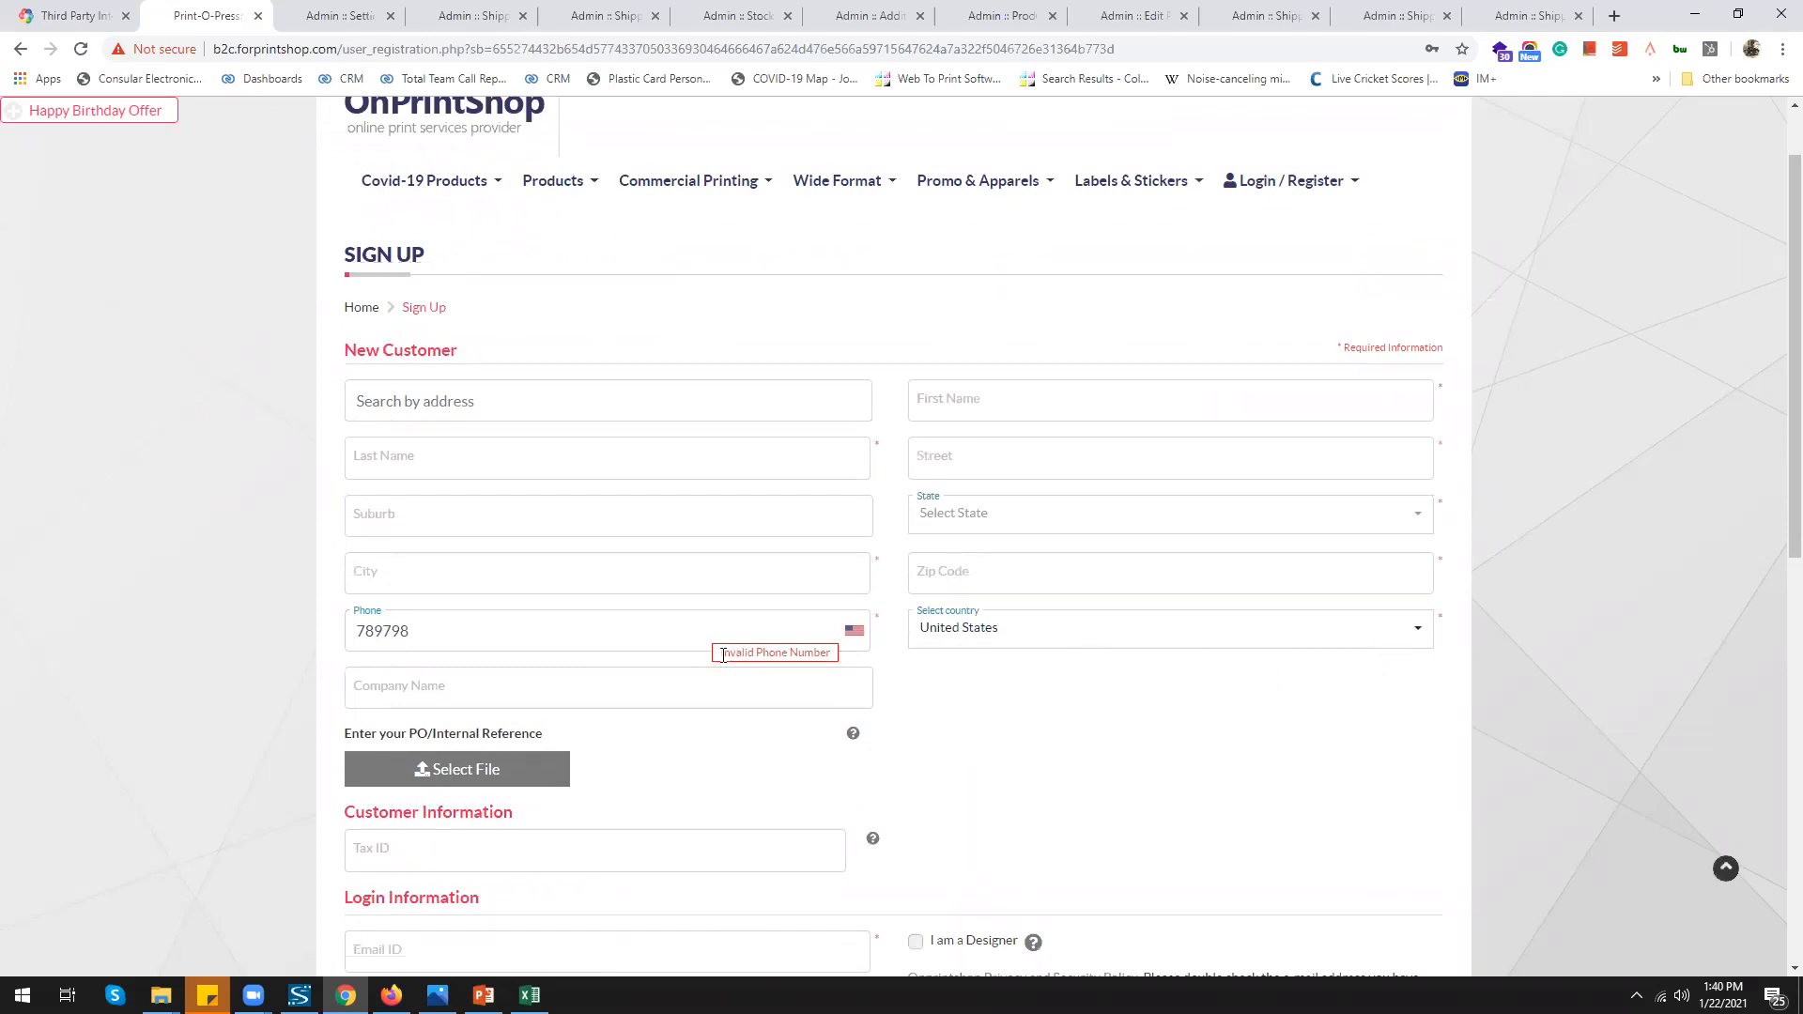
left_click(725, 636)
left_click(1014, 569)
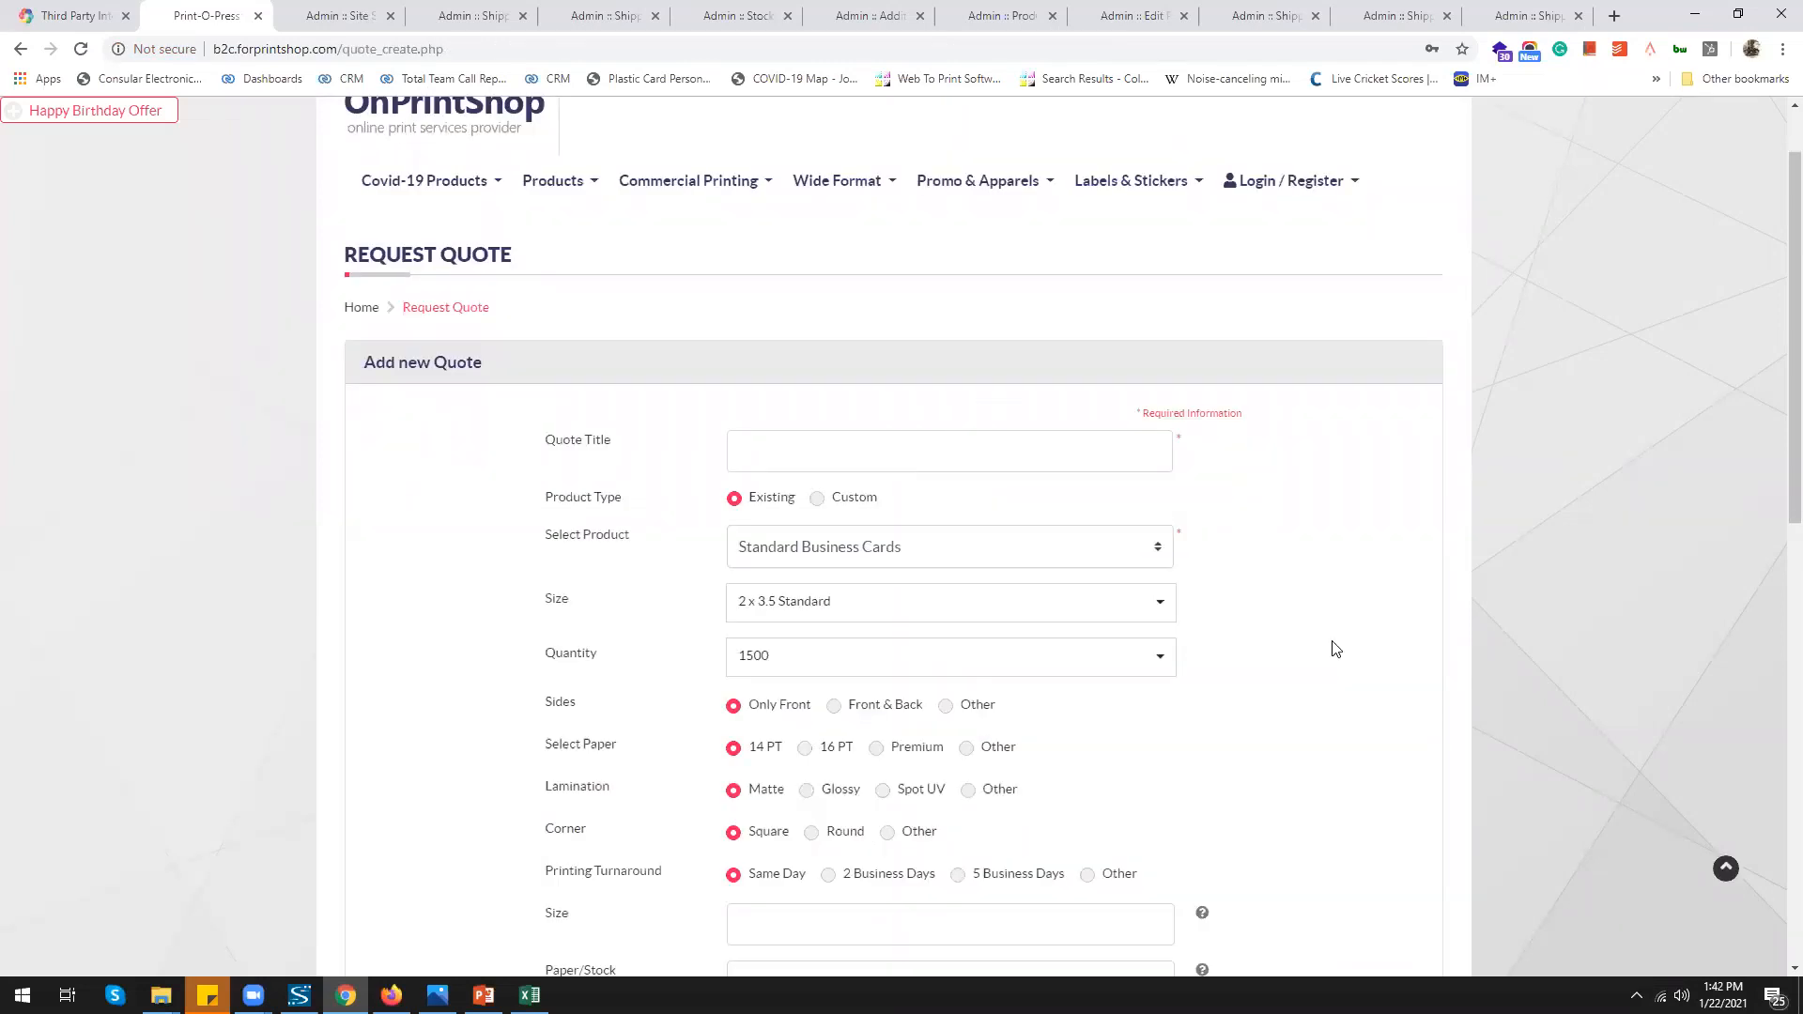
Set the quote request's Sides to Other and start its custom sides description
scroll(1335, 648, "down", 2)
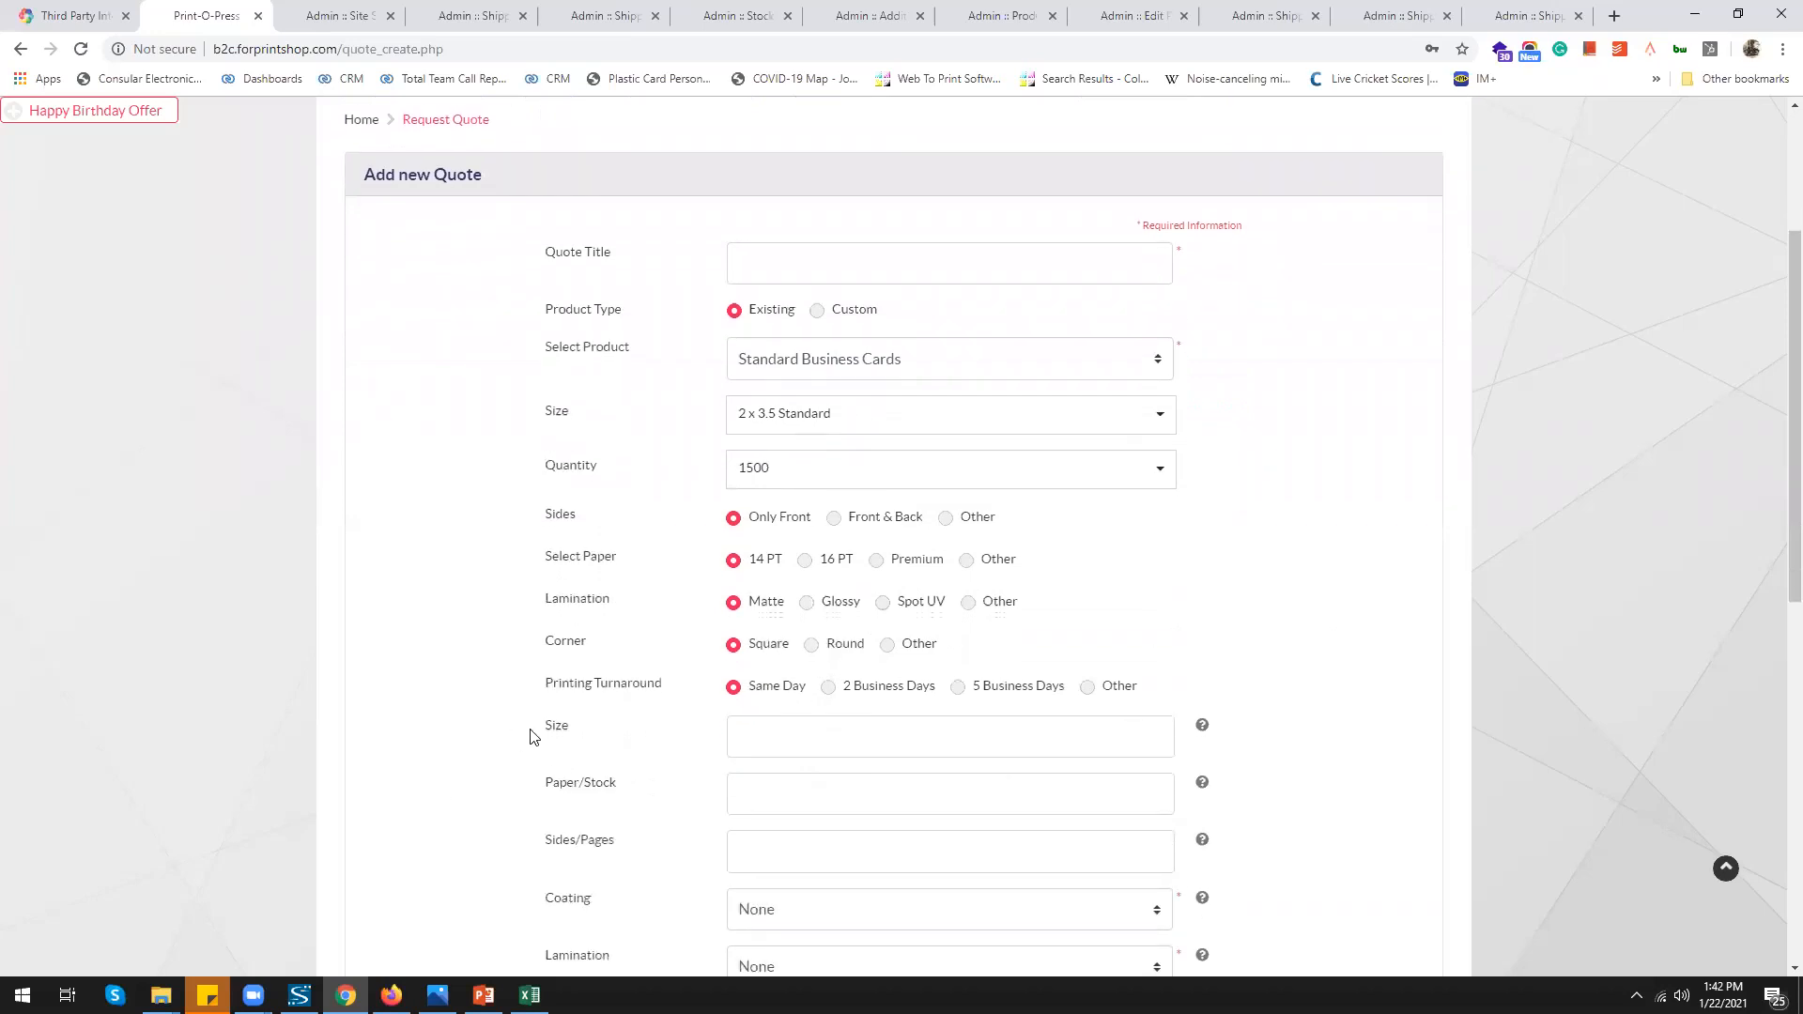
double_click(579, 732)
scroll(678, 822, "up", 2)
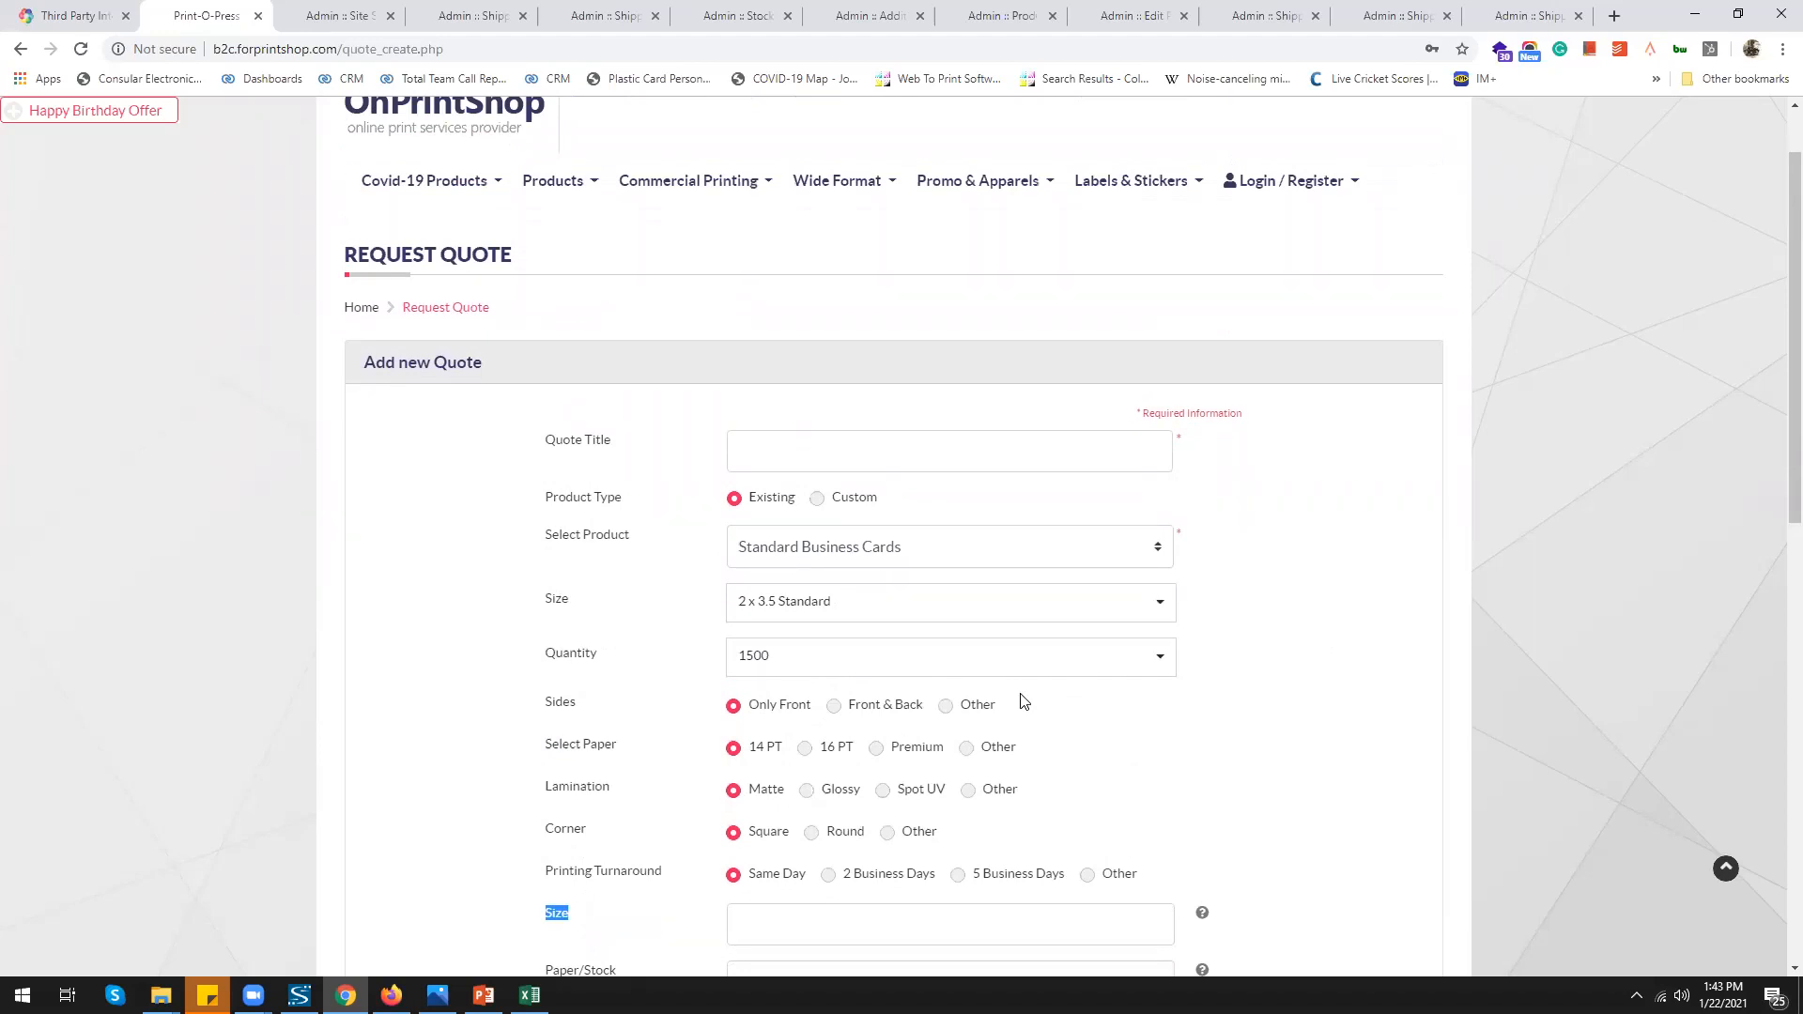
left_click(834, 713)
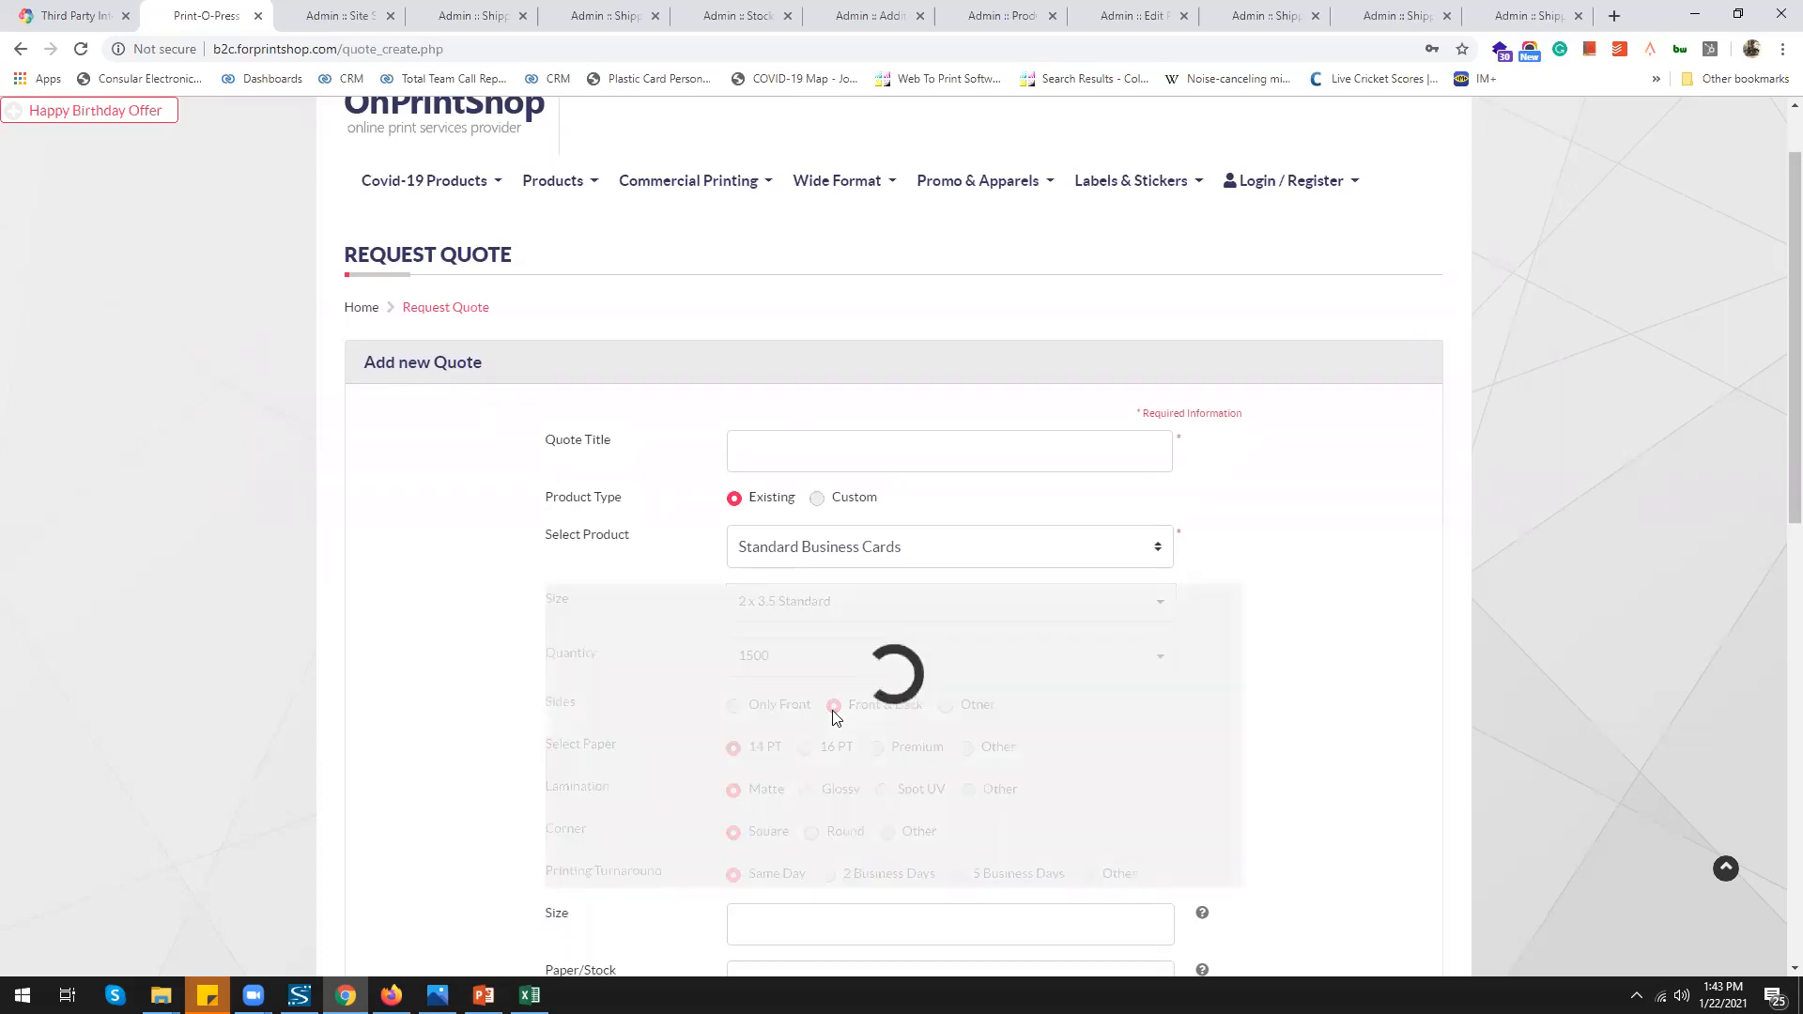
left_click(945, 704)
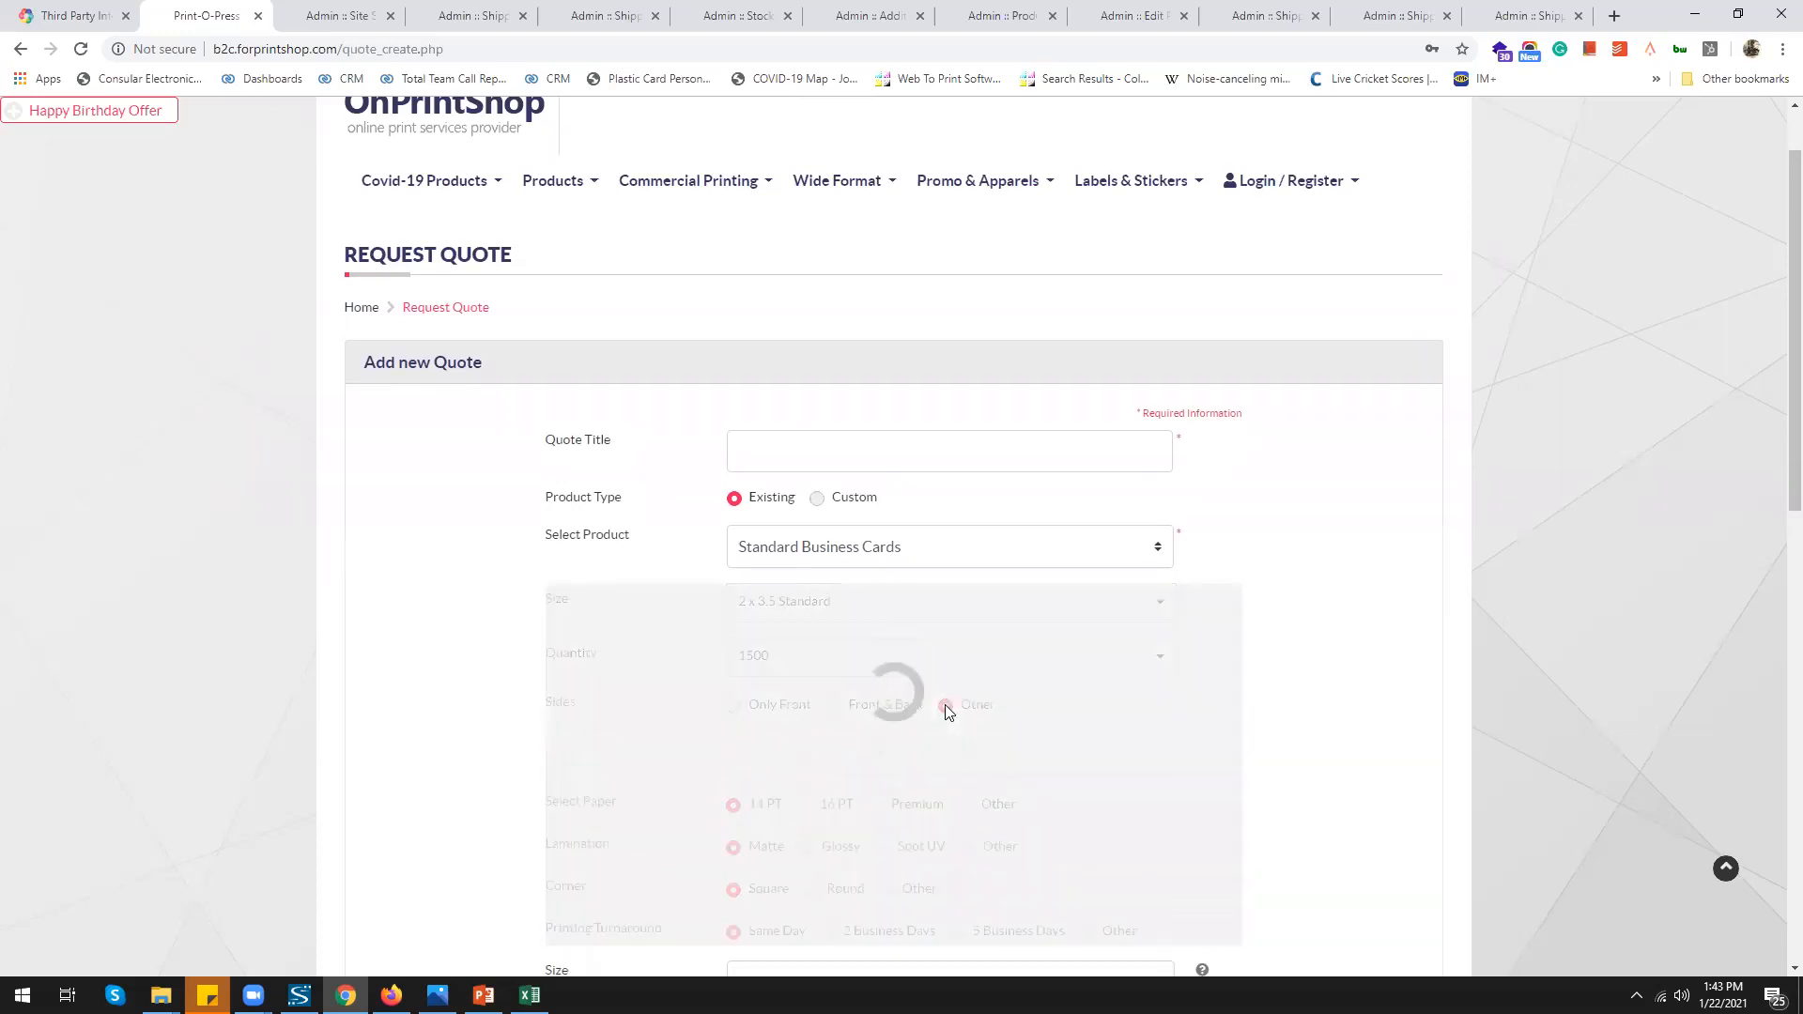
left_click(817, 740)
scroll(817, 740, "down", 2)
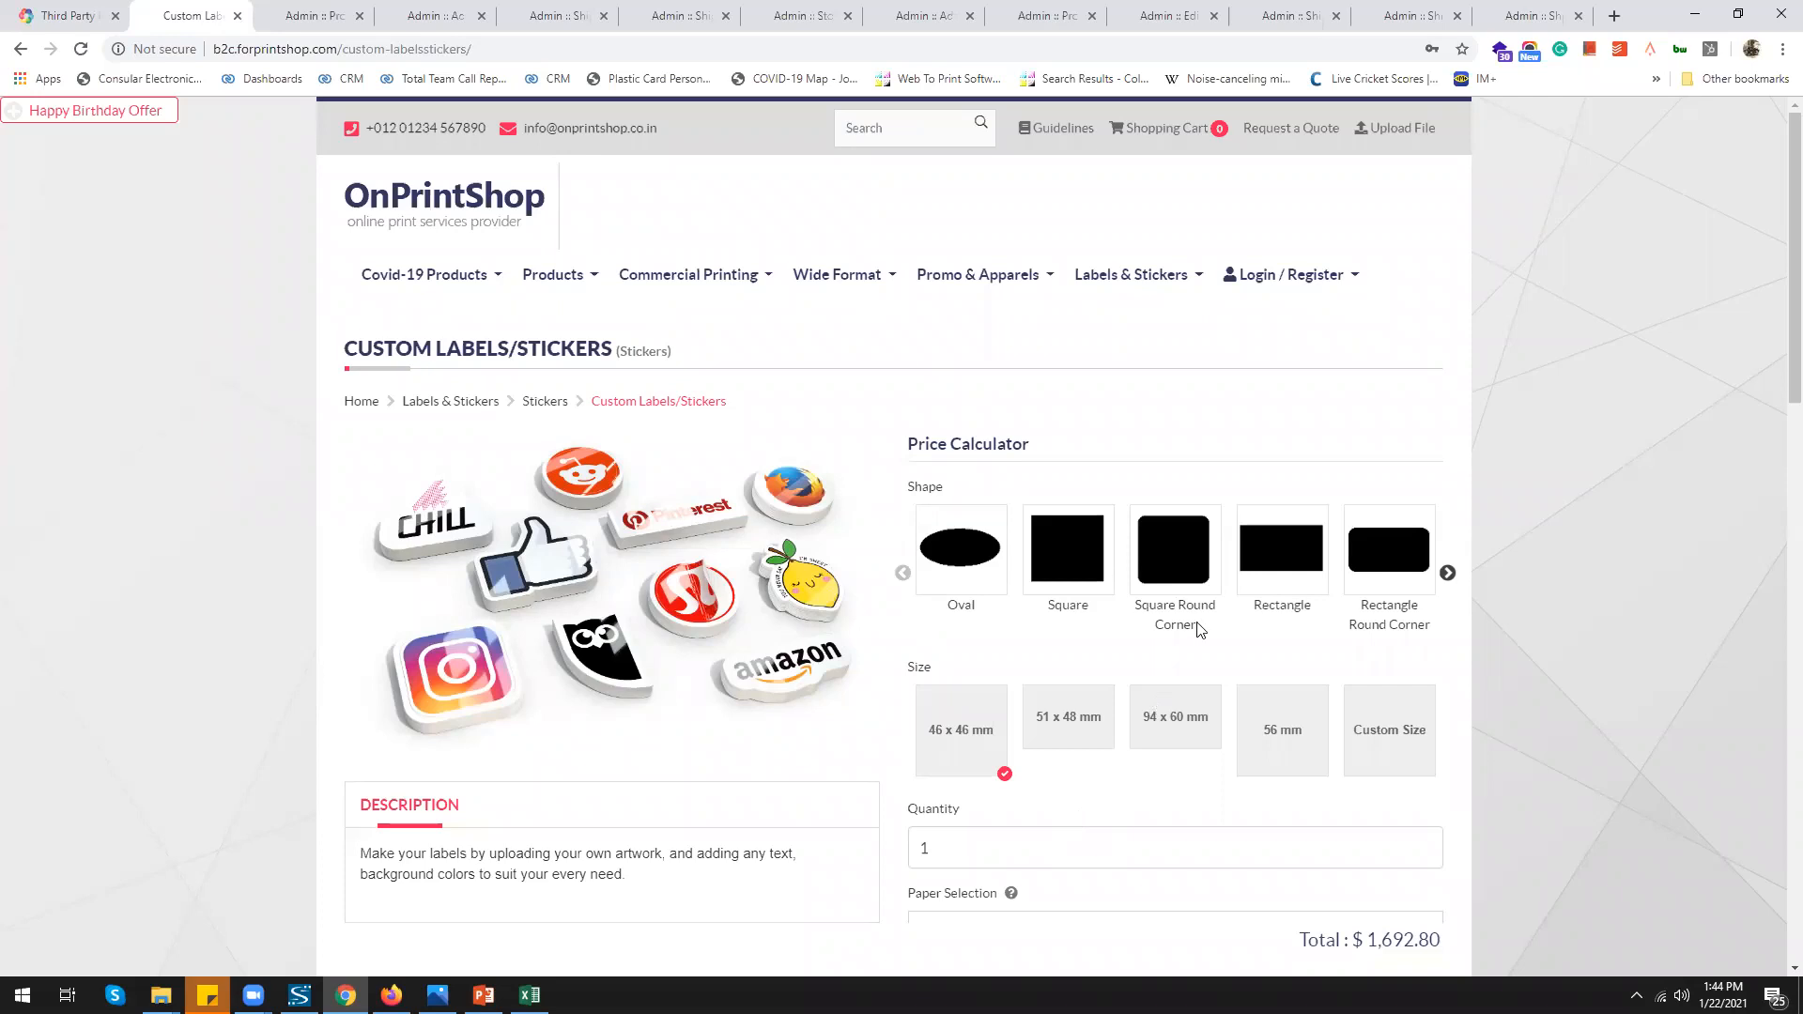
Edit an additional option from the Admin Additional Options list
scroll(1199, 629, "down", 1)
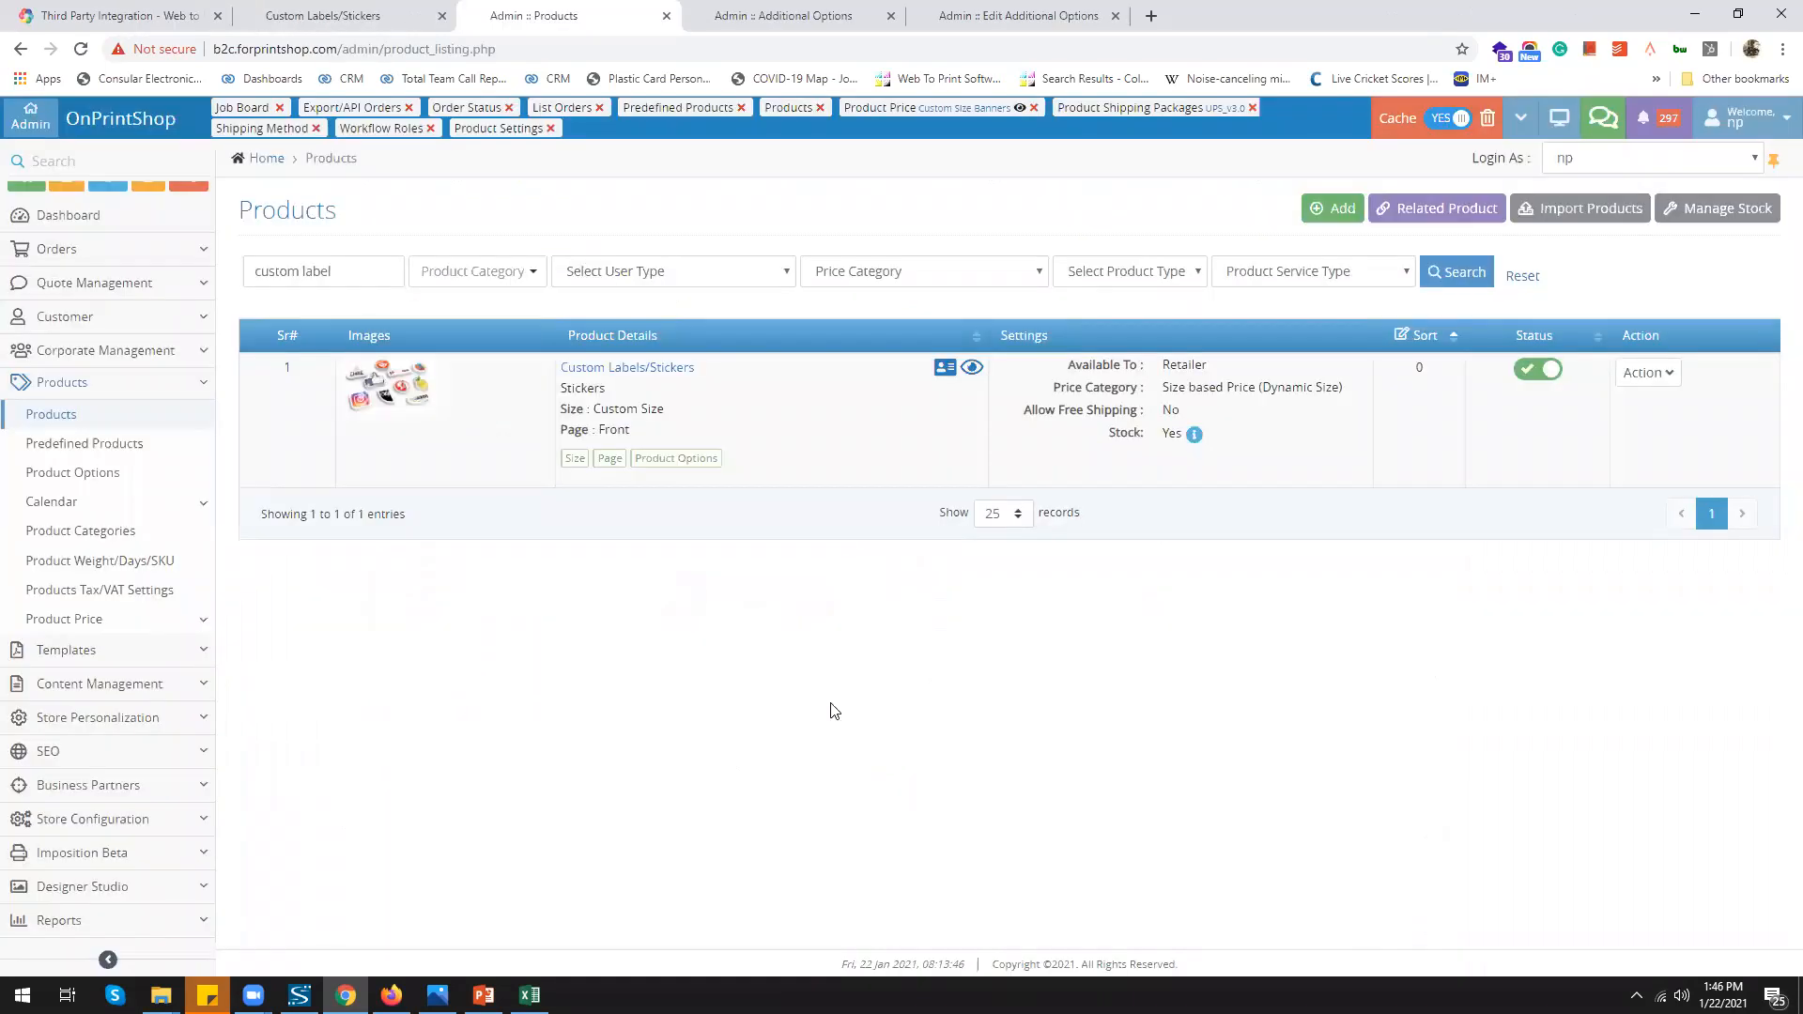
left_click(784, 16)
left_click(1566, 447)
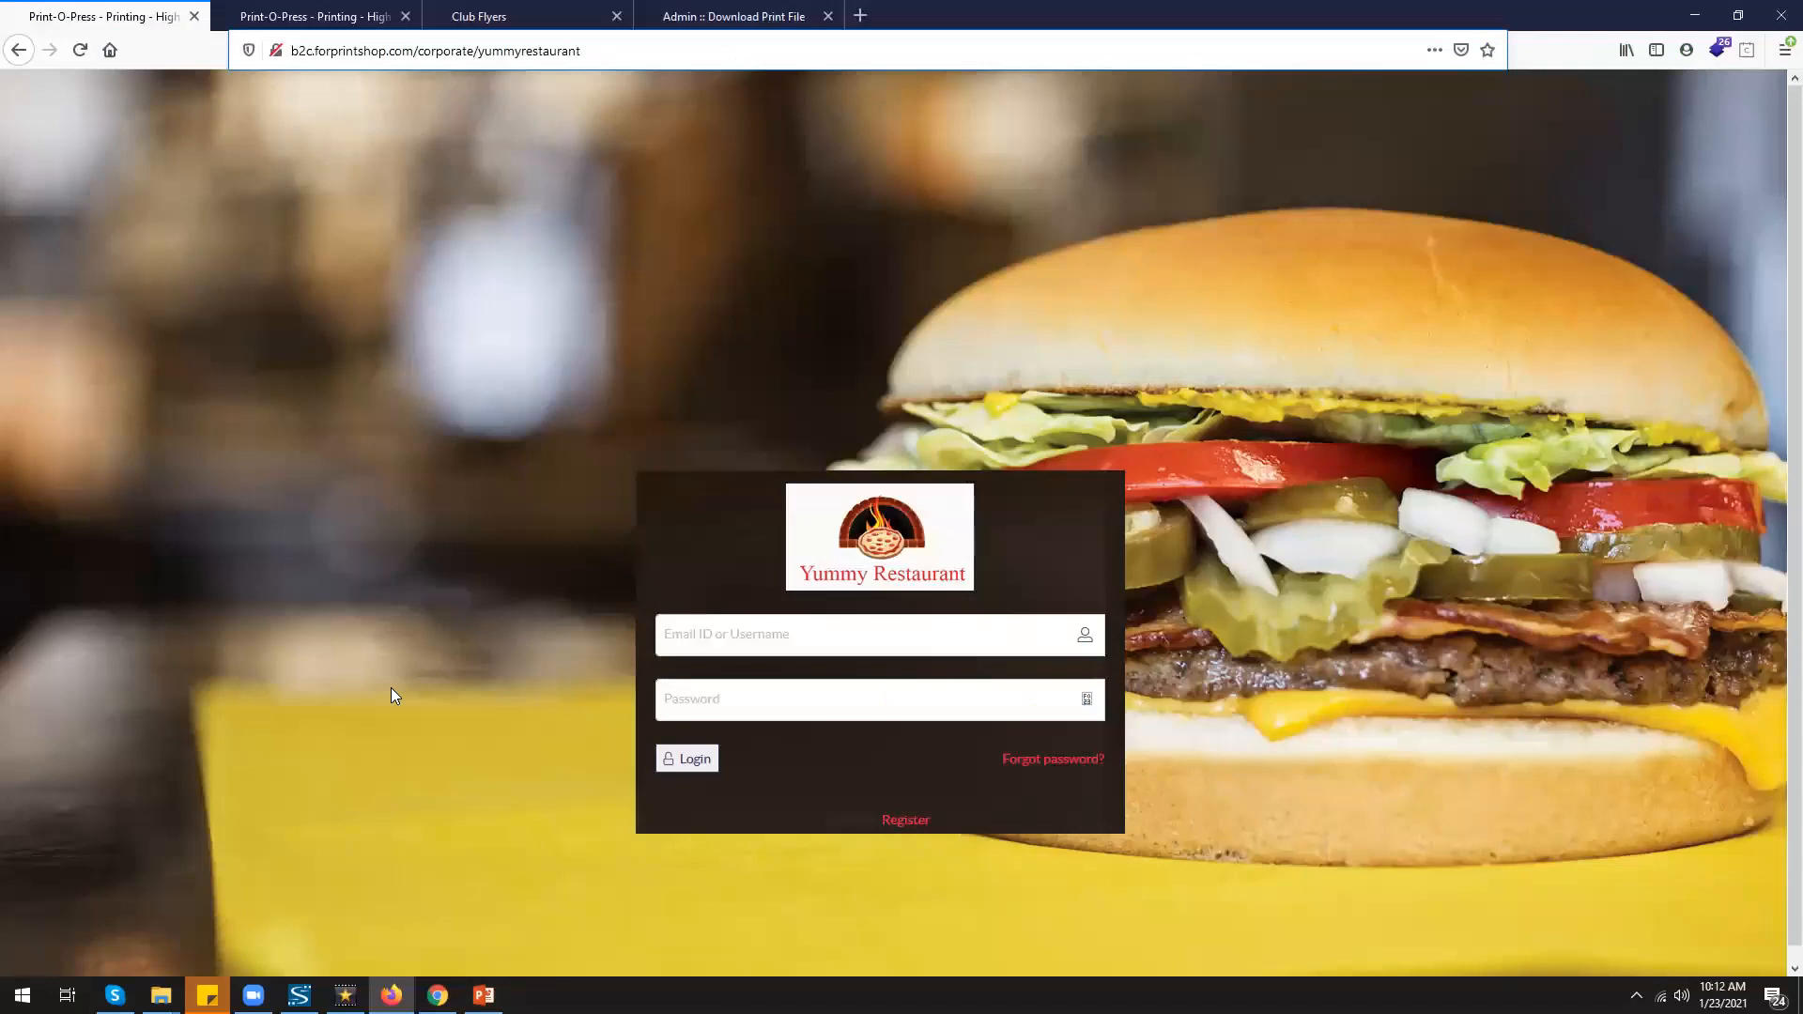
Browse the Yummy Restaurant designs, Brochure product options and print-file download report
left_click(328, 27)
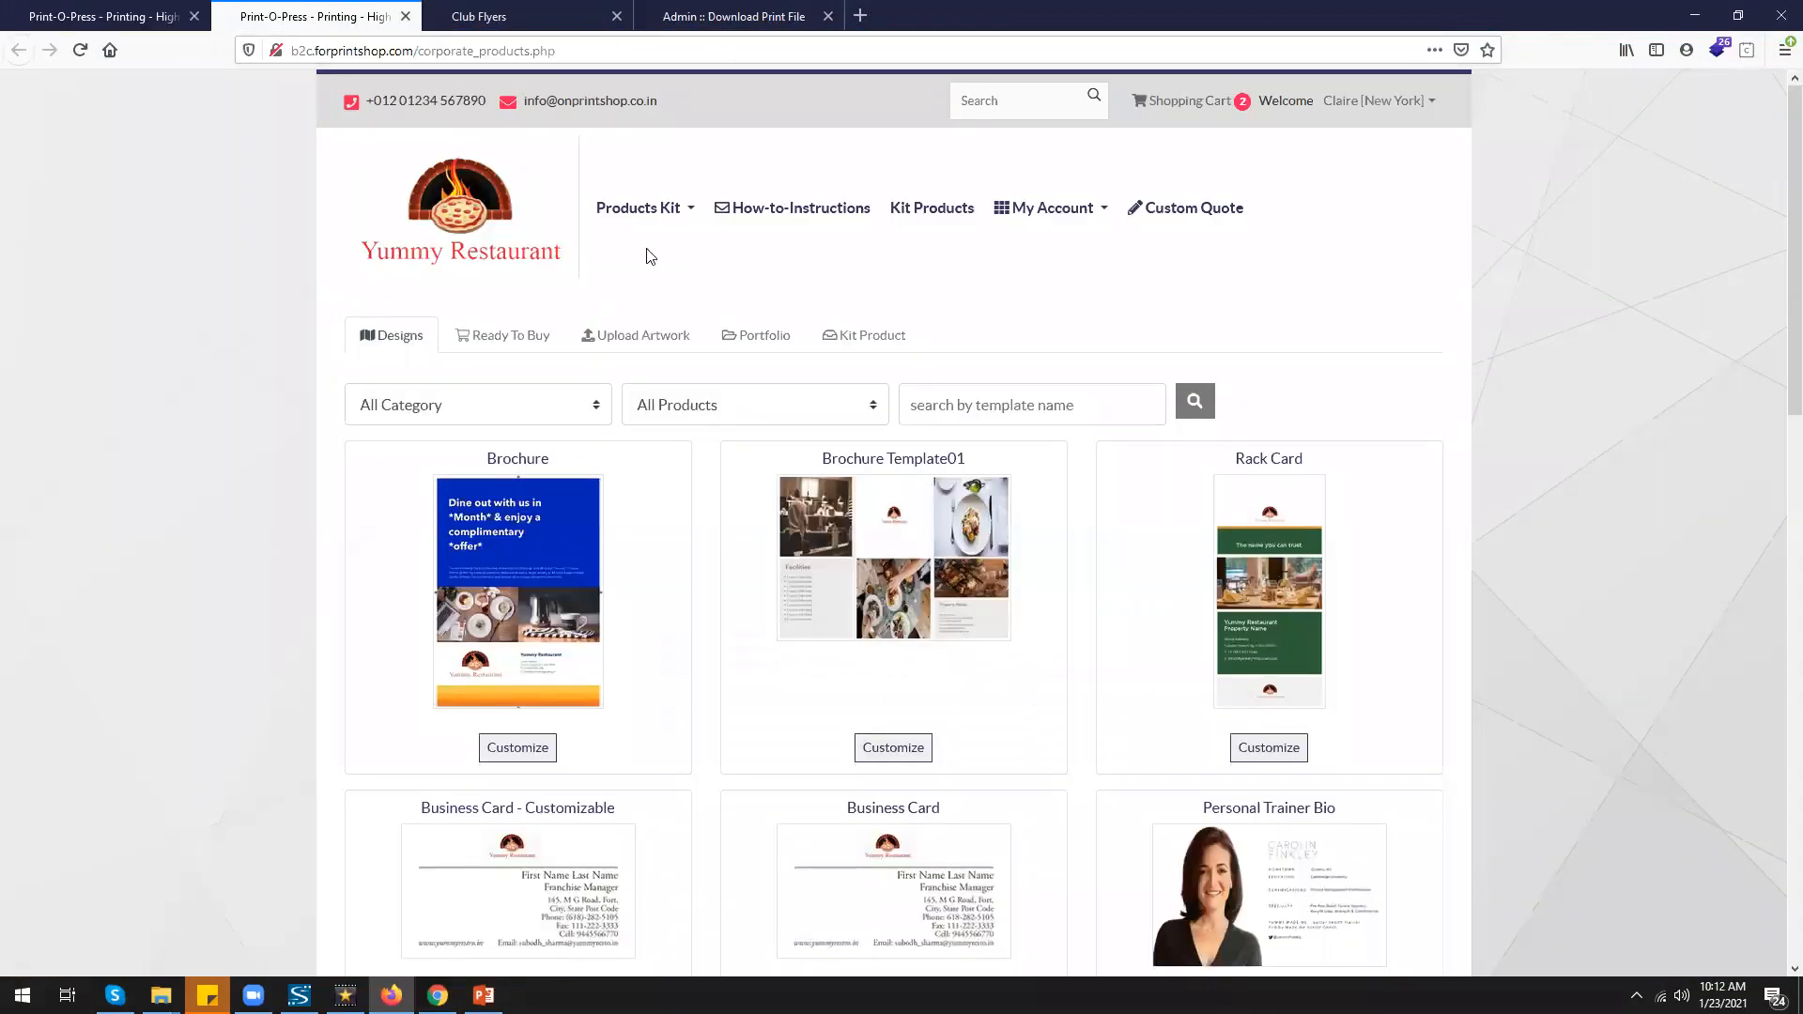
left_click(546, 28)
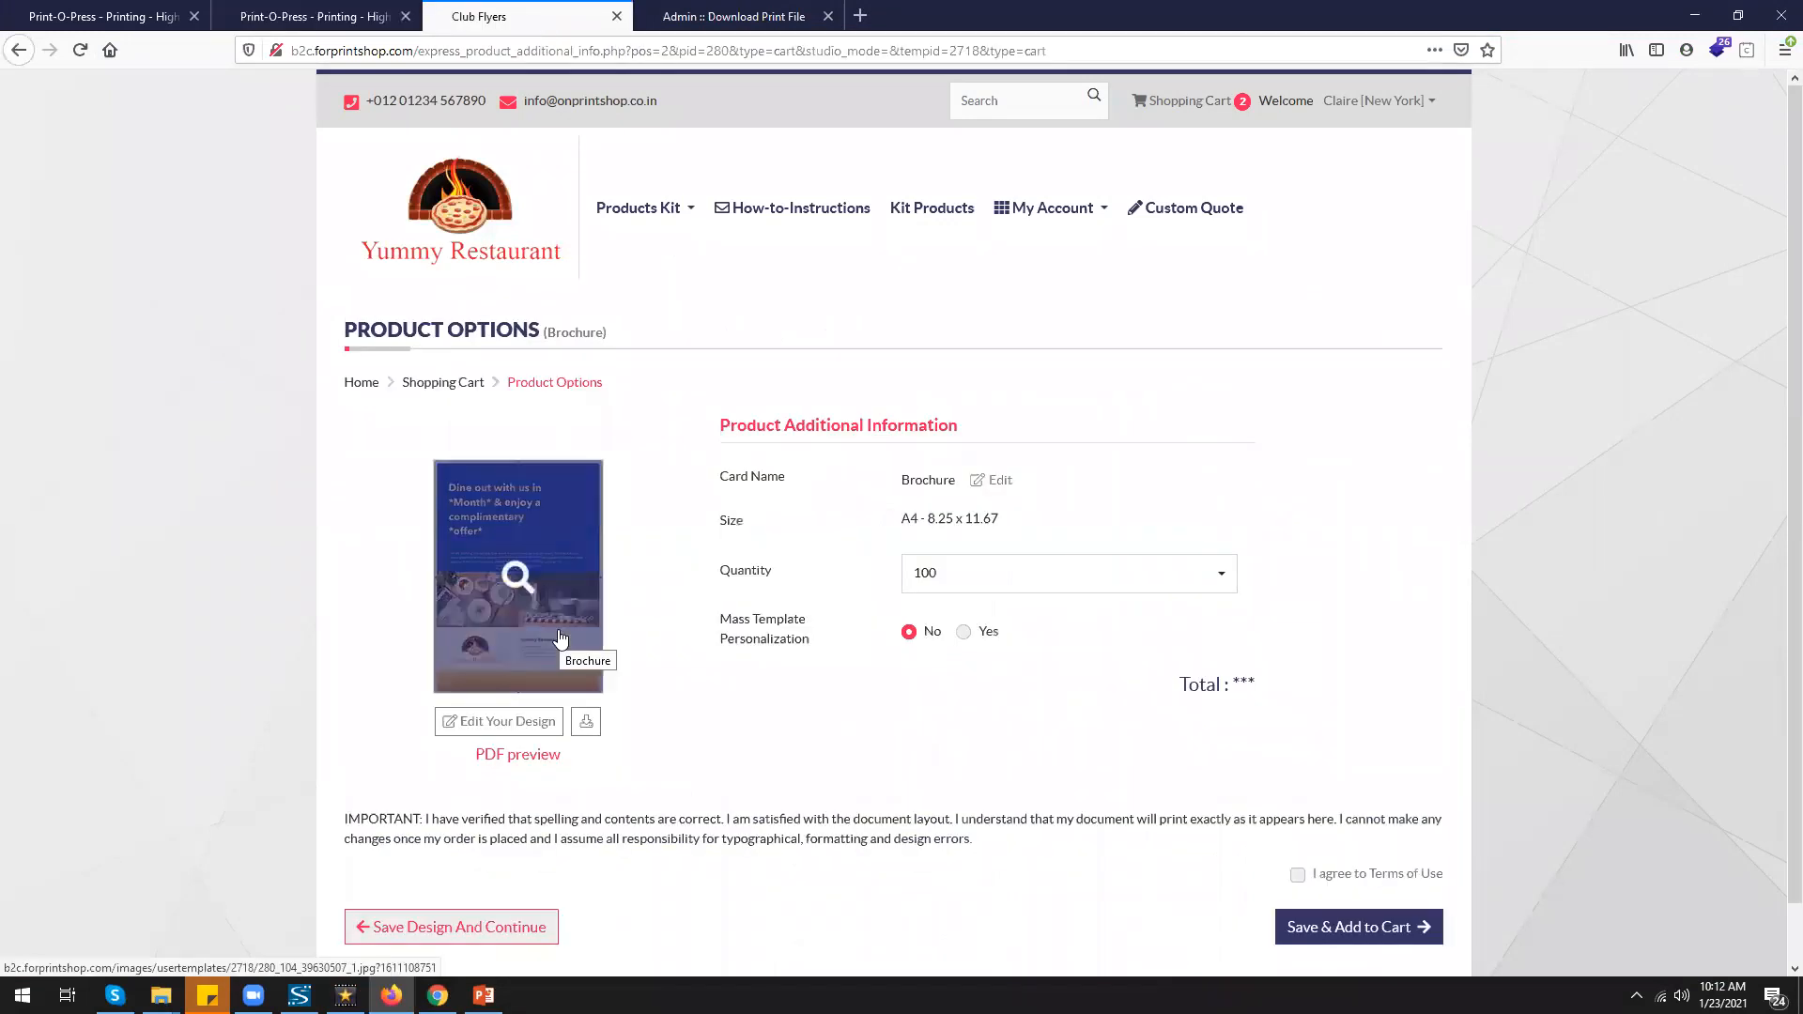
left_click(737, 17)
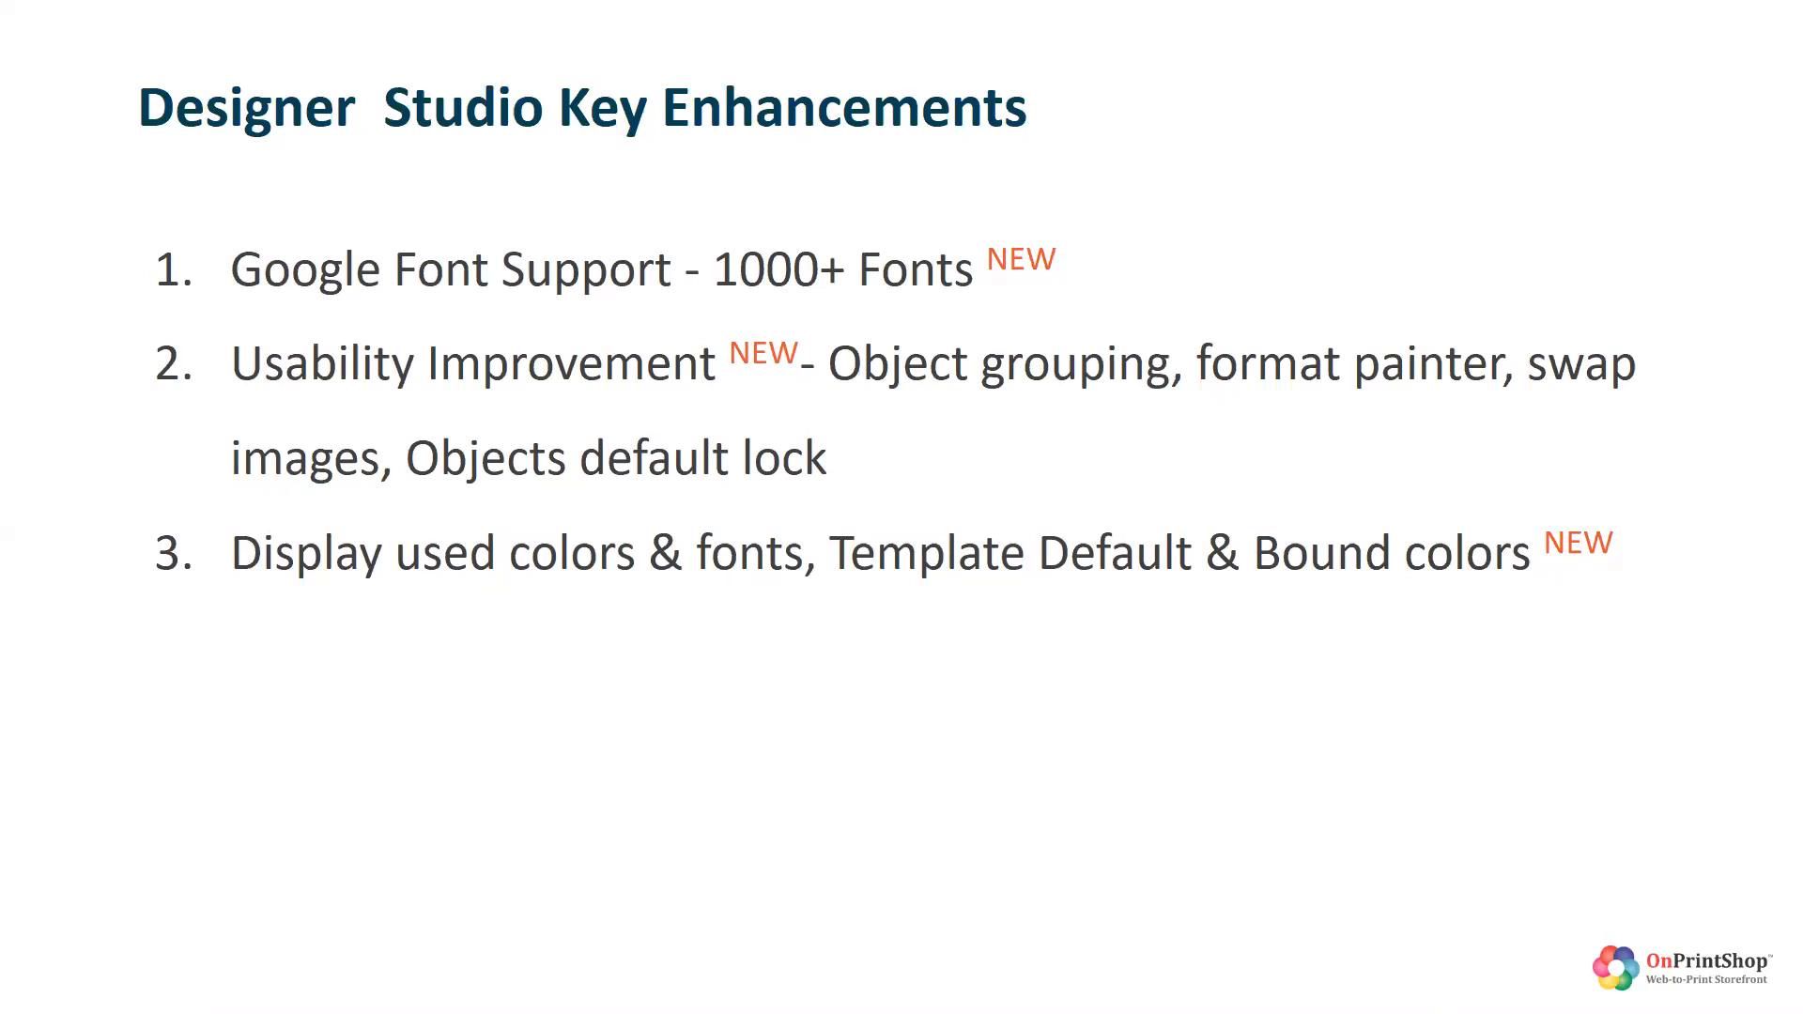
Choose Adamina from the Google Fonts list on the Add Client Font page and review the page below
key("alt+Tab")
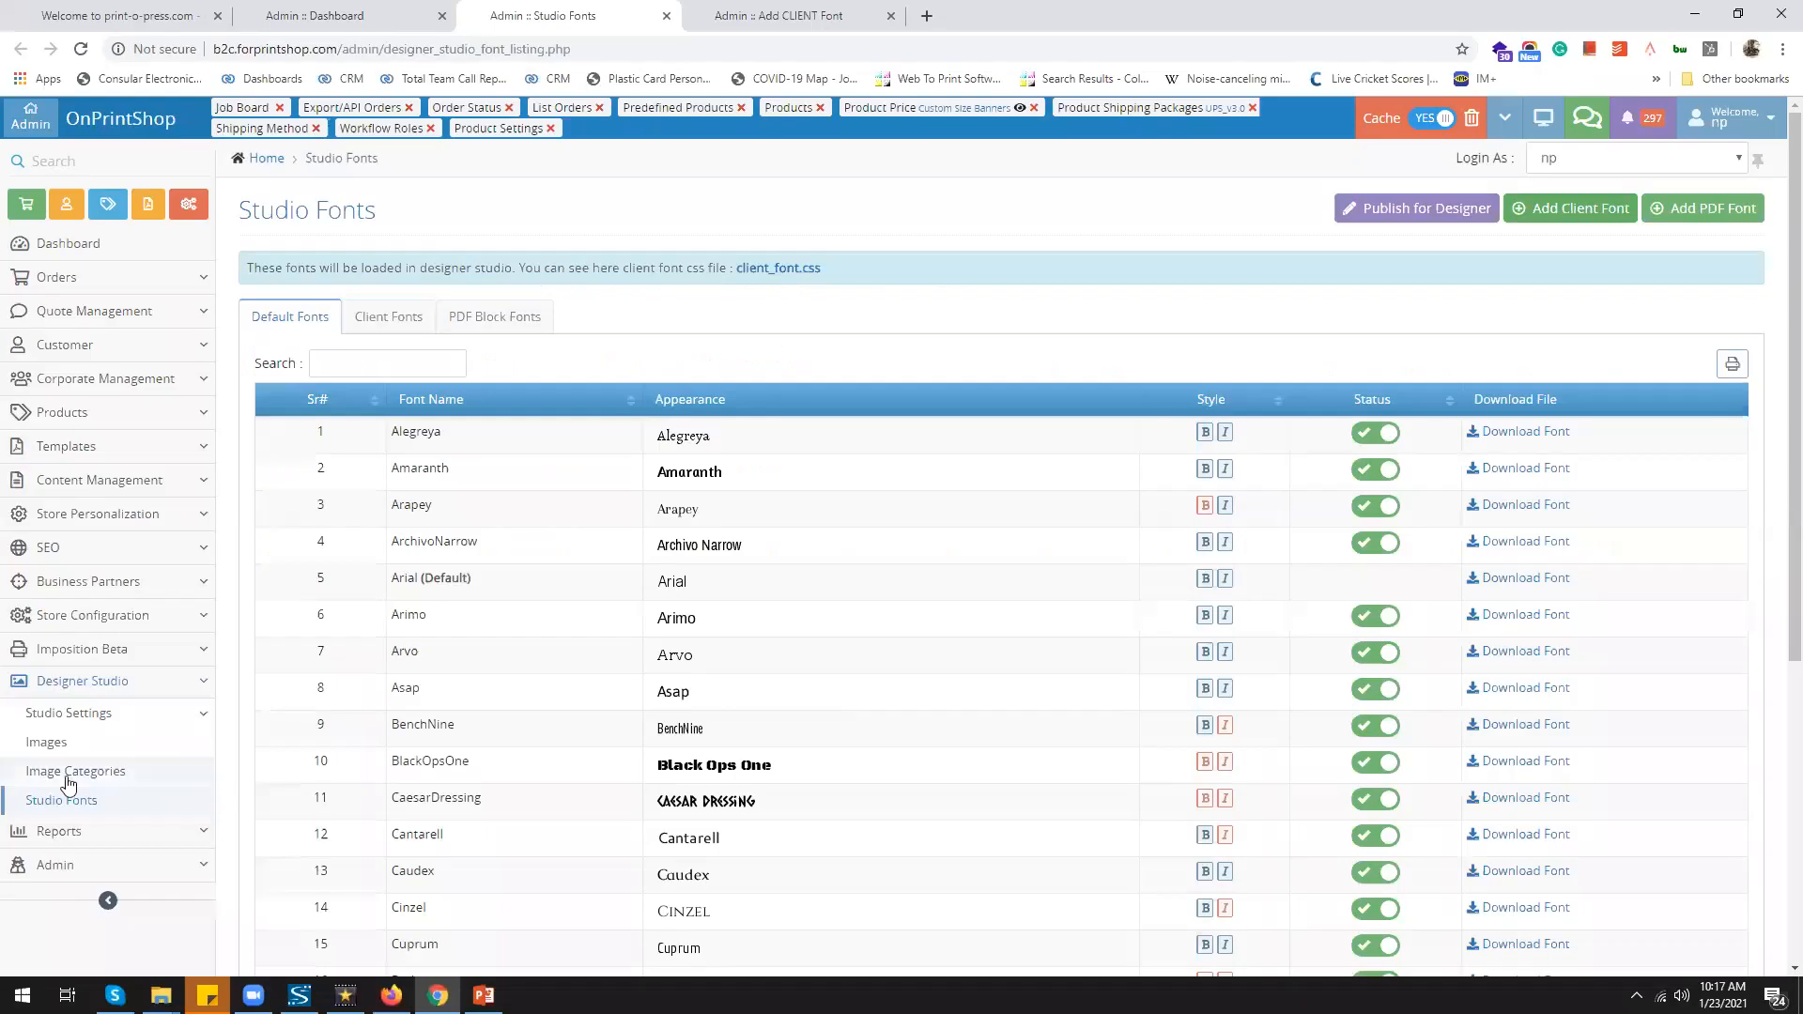
left_click(794, 19)
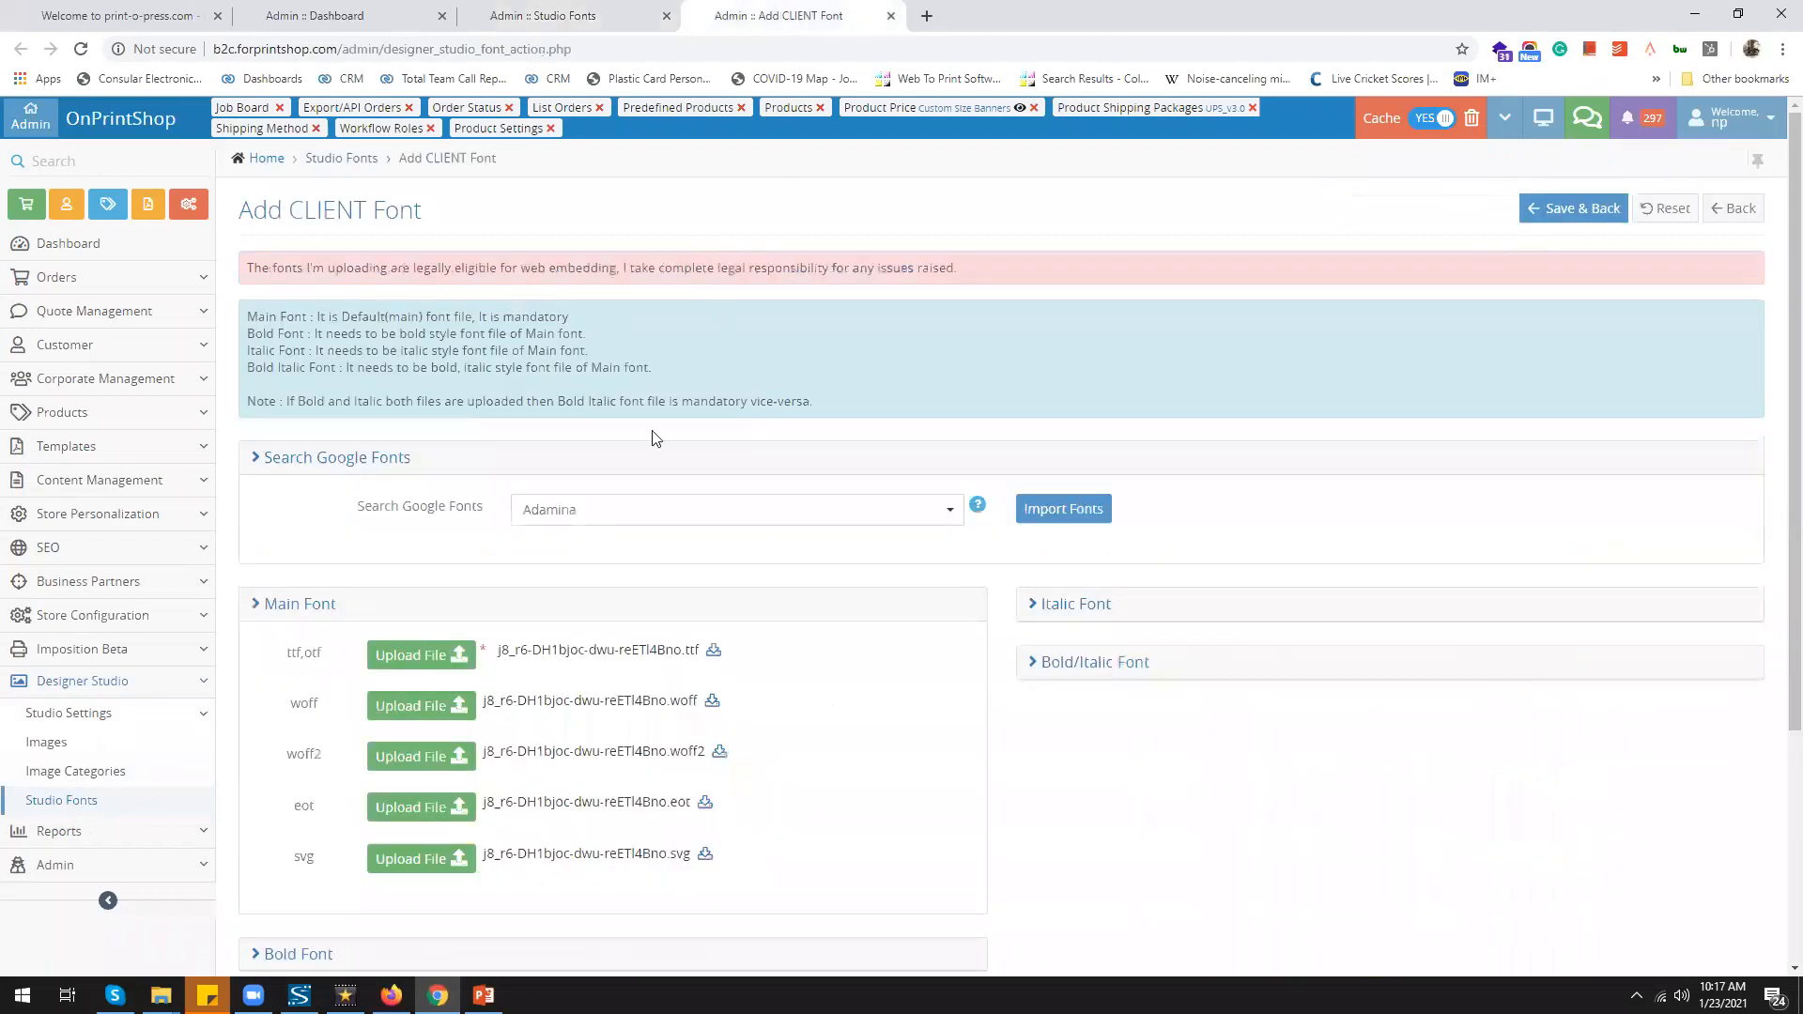
left_click(681, 520)
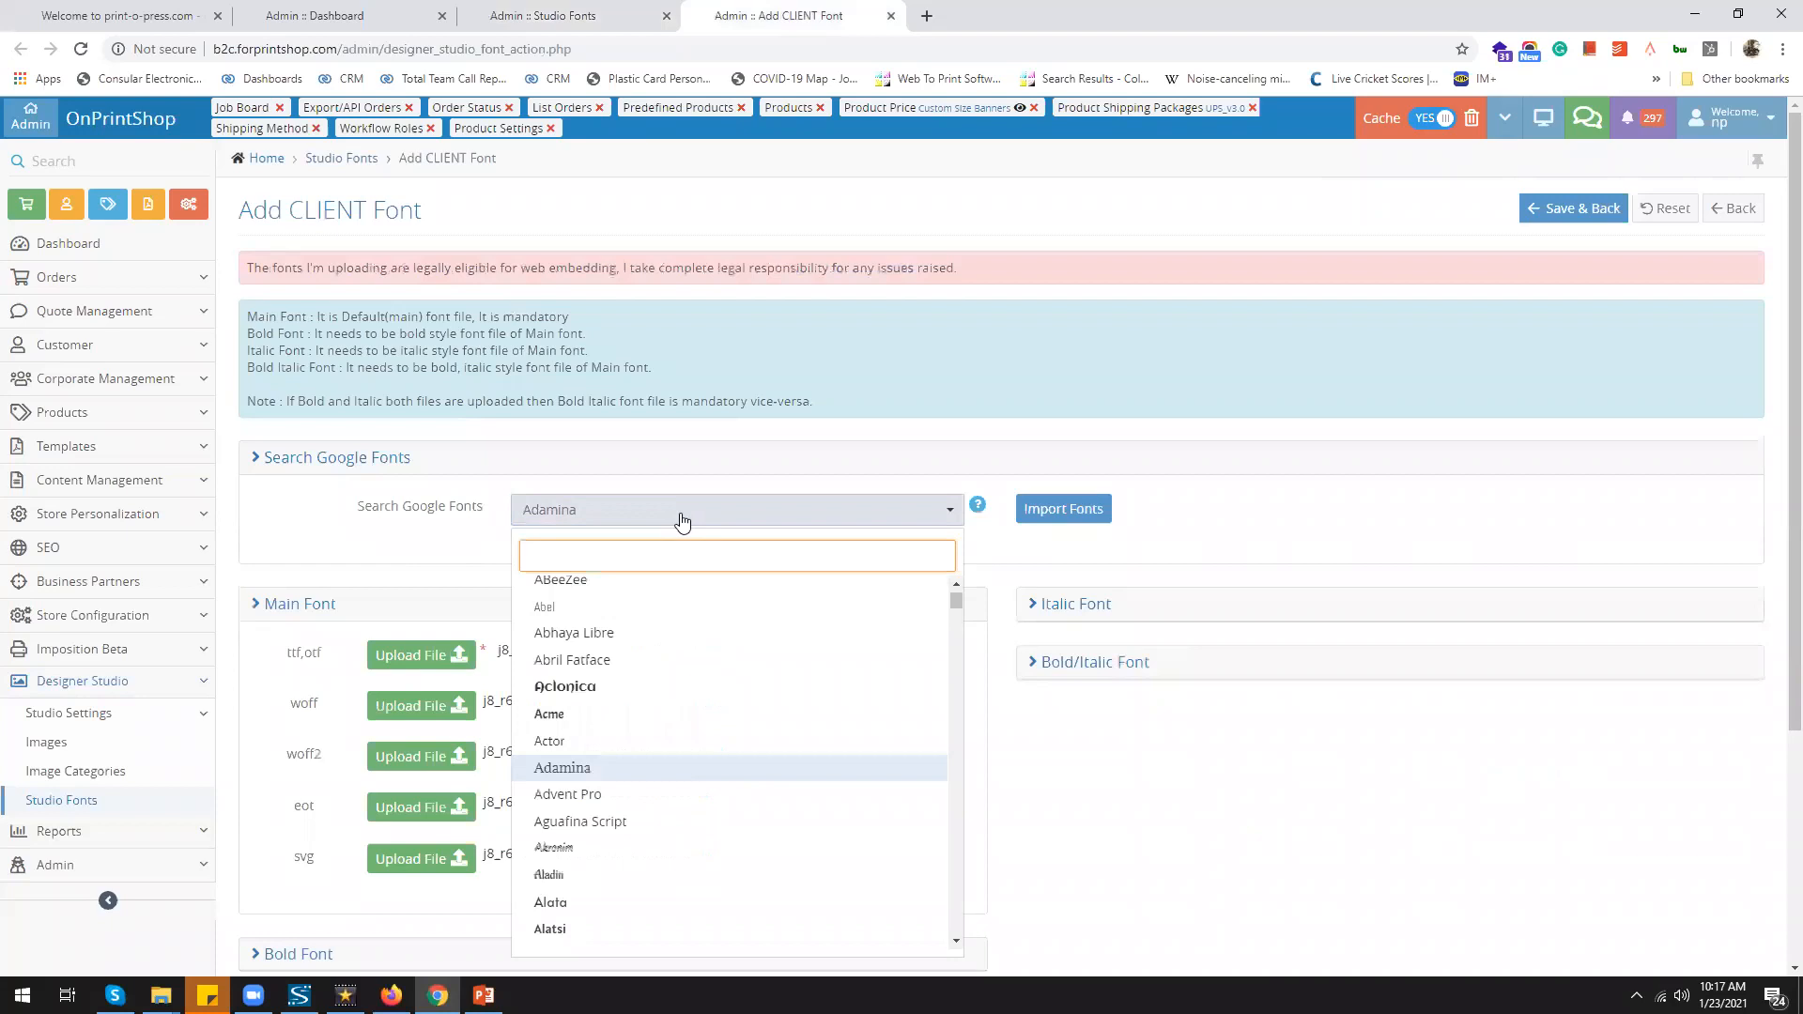
left_click(468, 553)
scroll(469, 553, "down", 1)
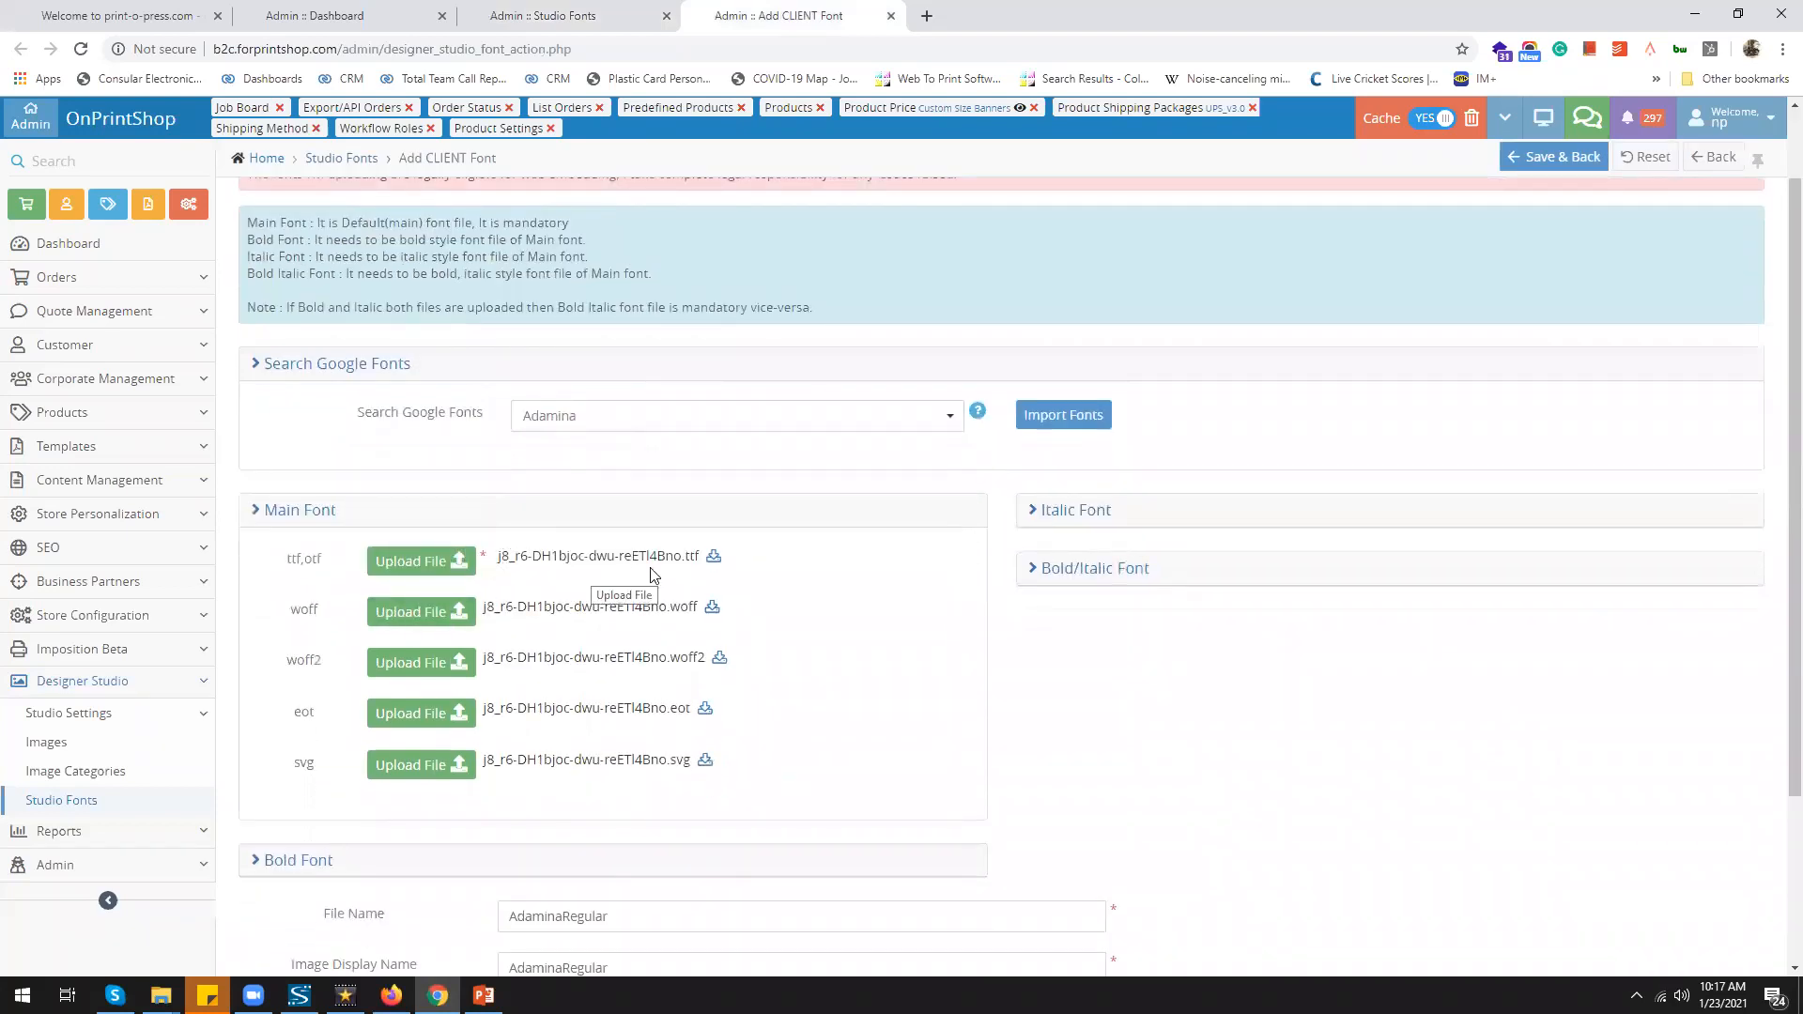
scroll(609, 638, "down", 3)
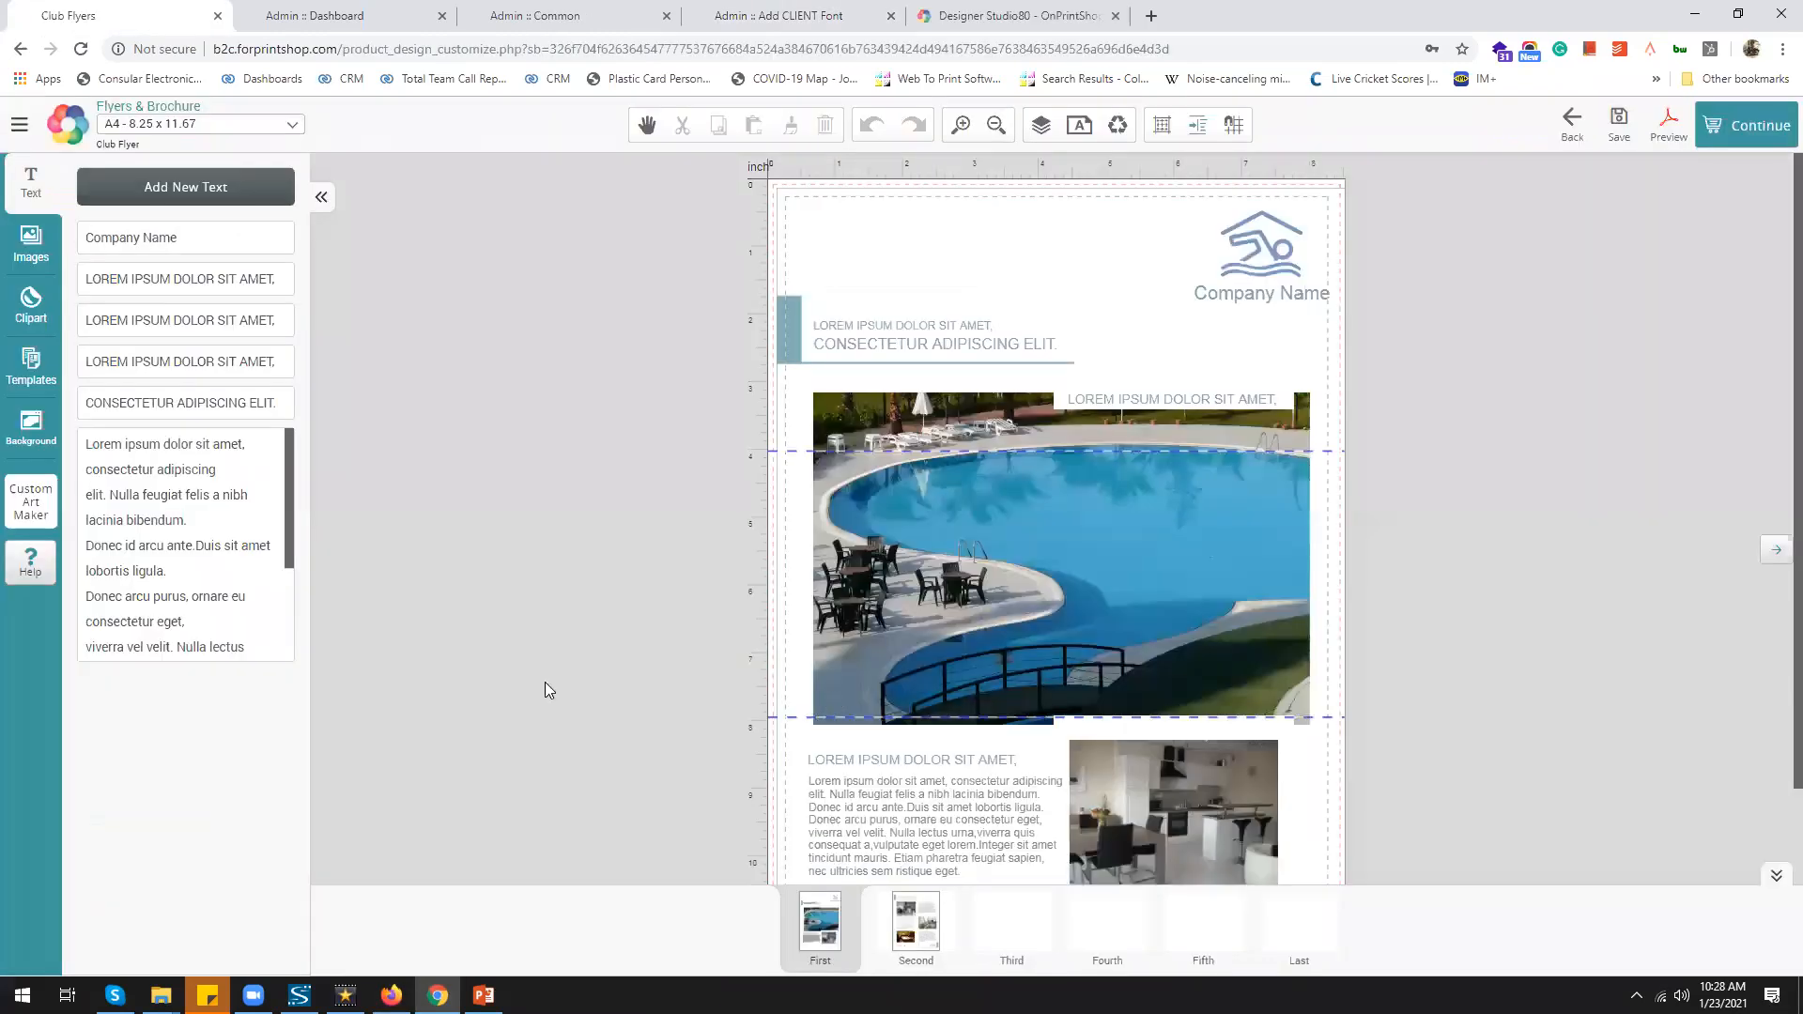
Unlock the lower heading and group it with its body text block
scroll(544, 682, "down", 2)
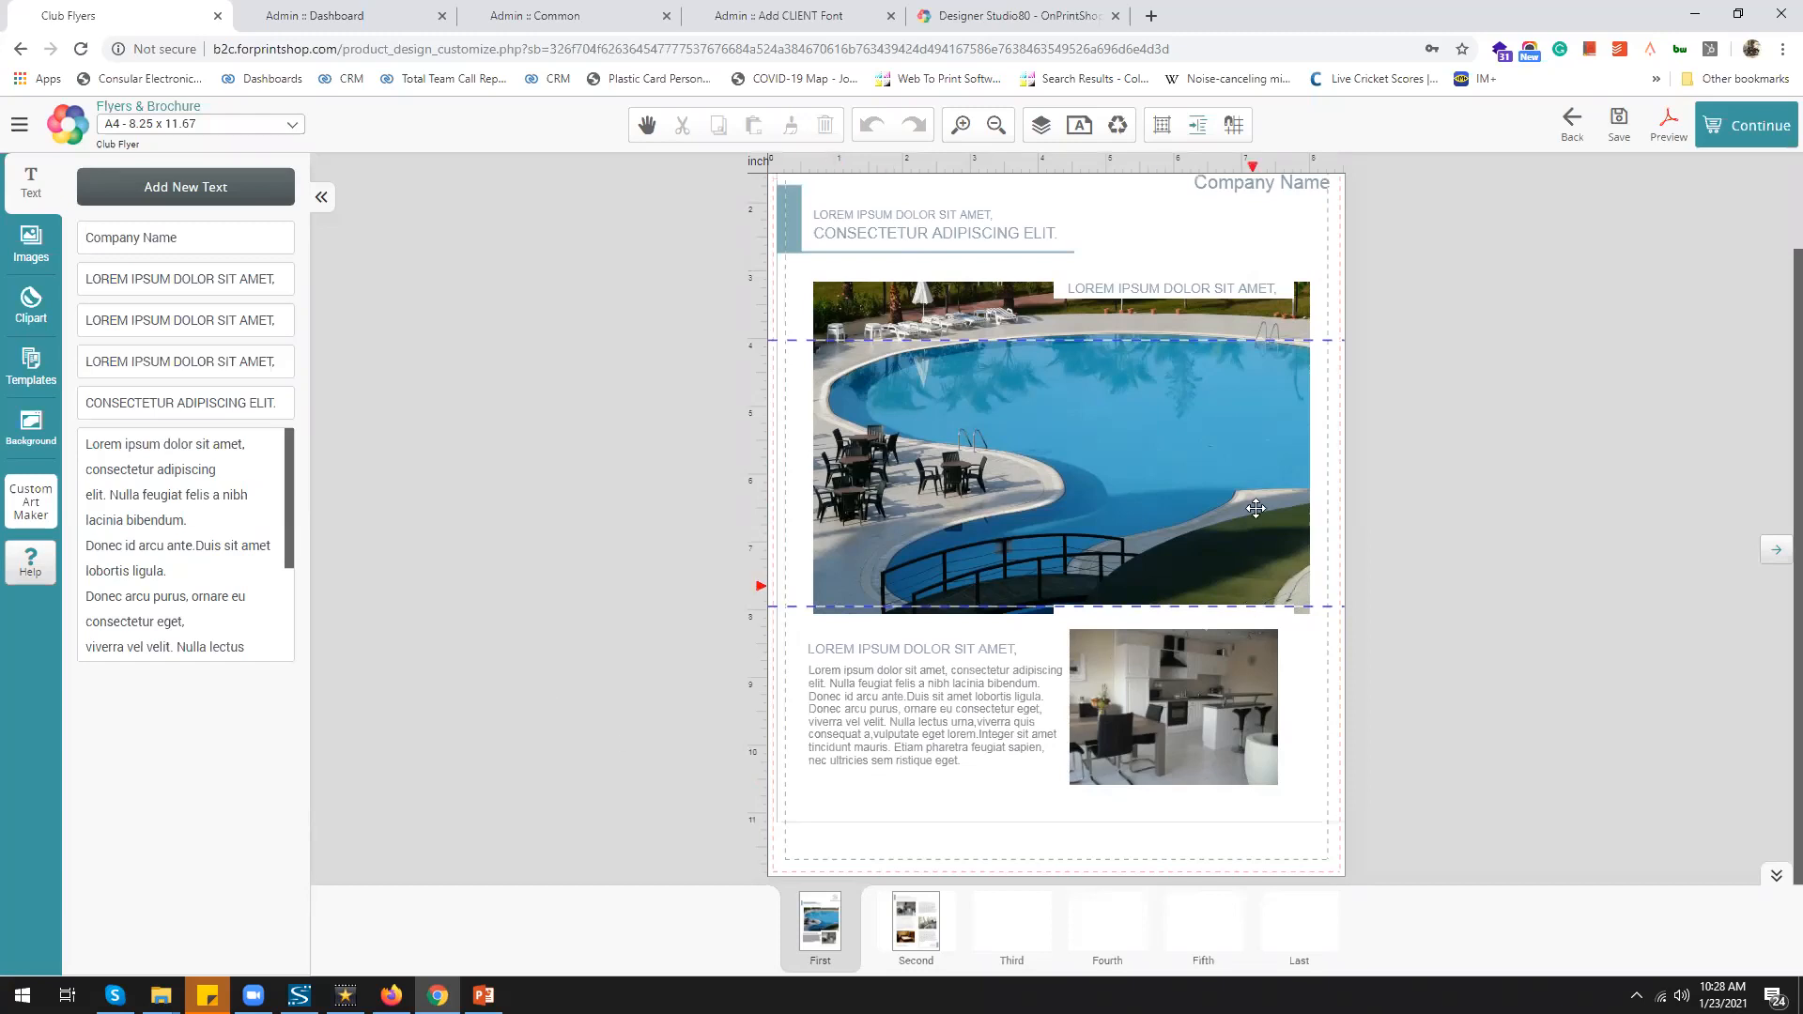
left_click(1239, 478)
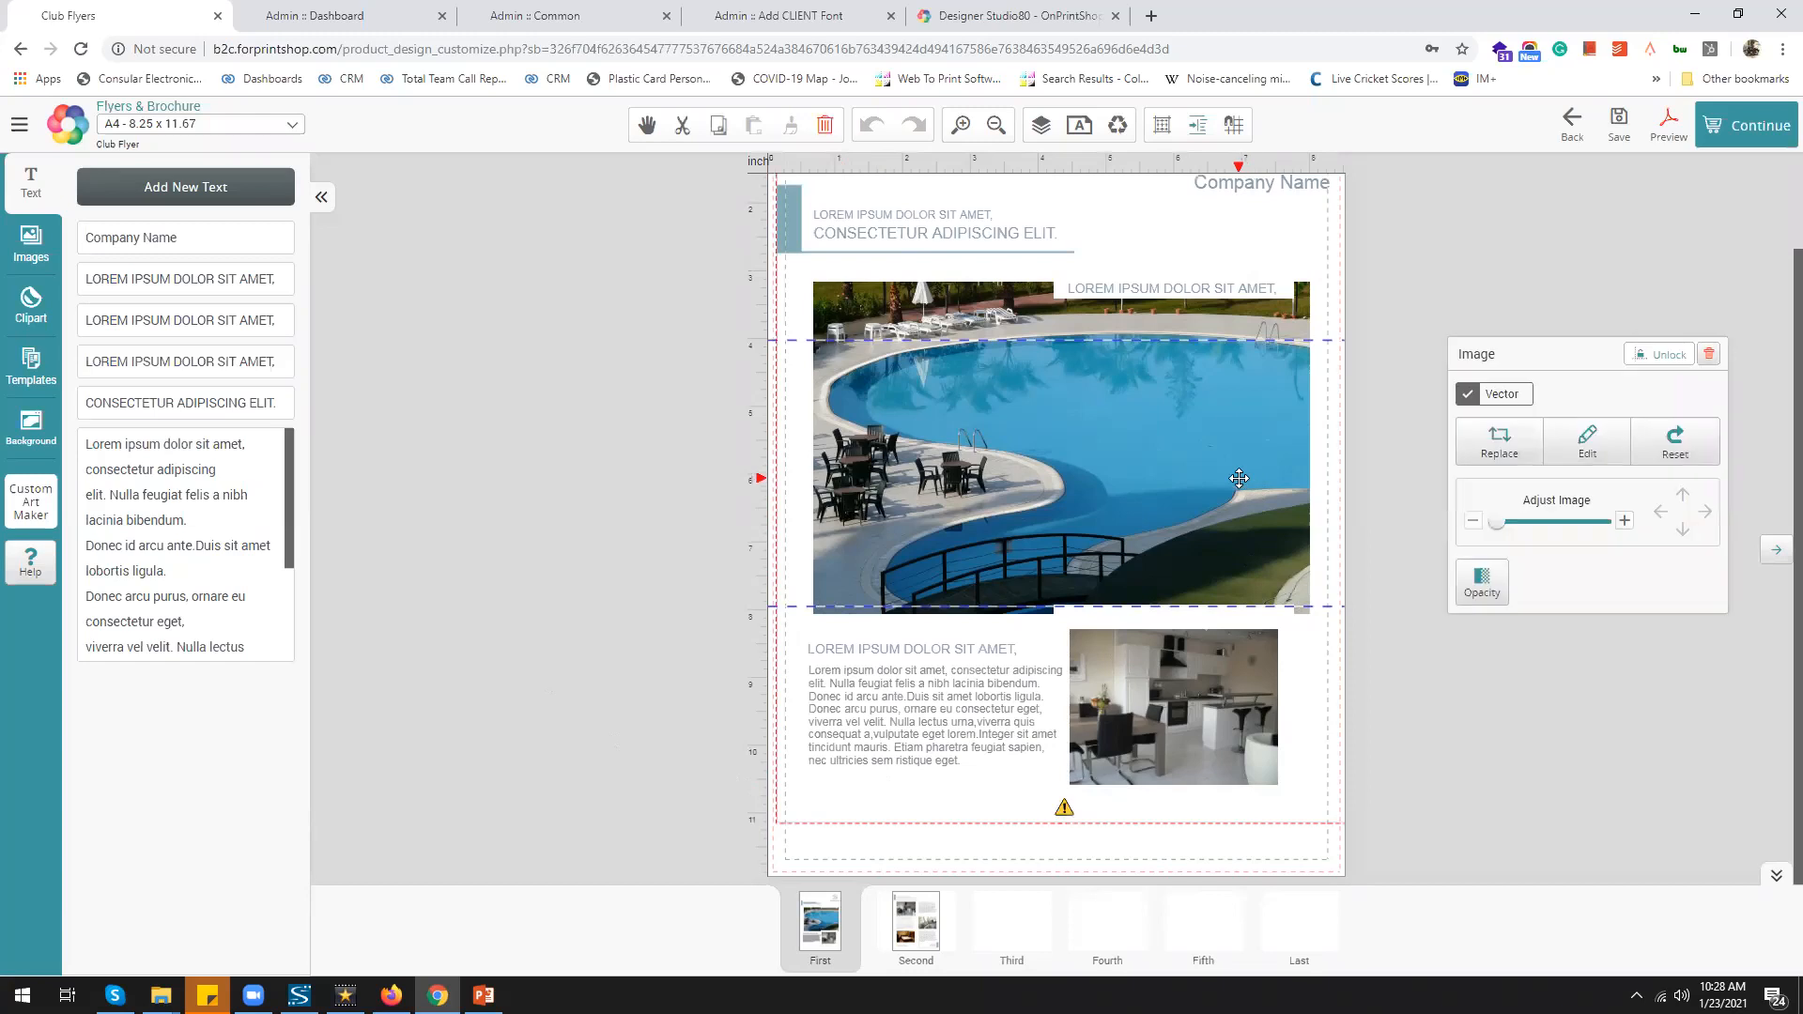
left_click(998, 728)
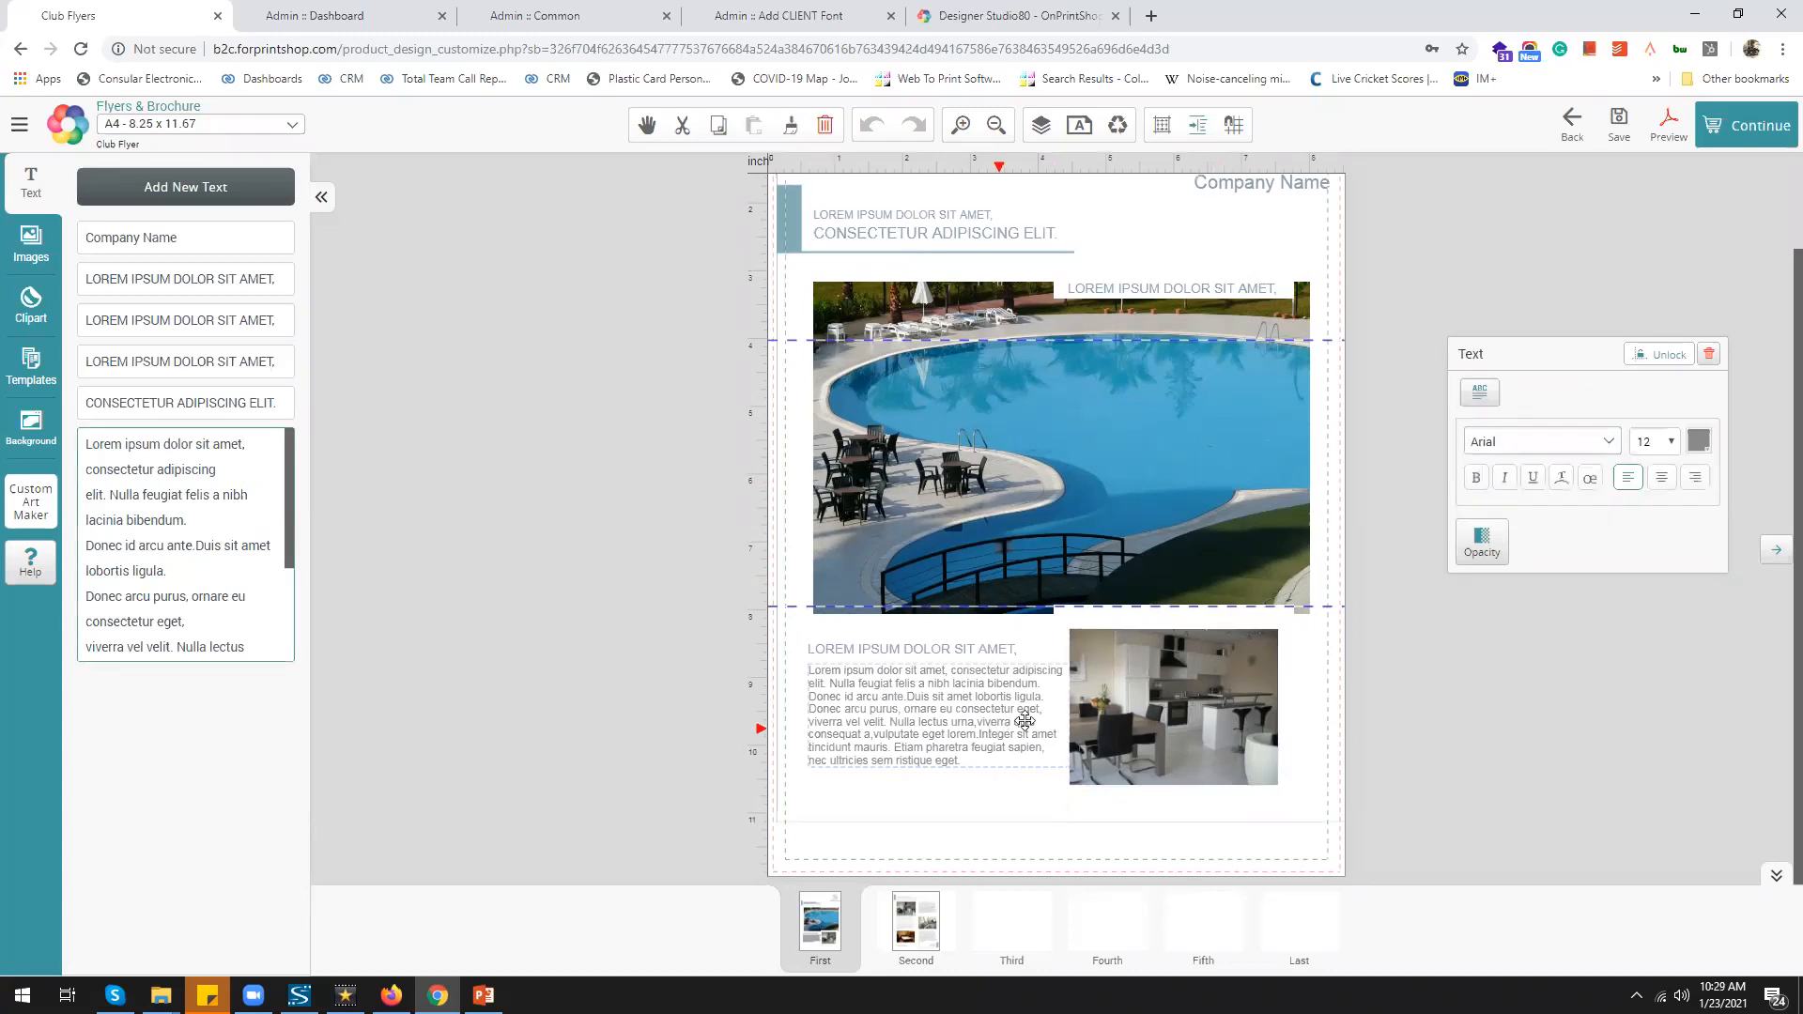
left_click(1149, 694)
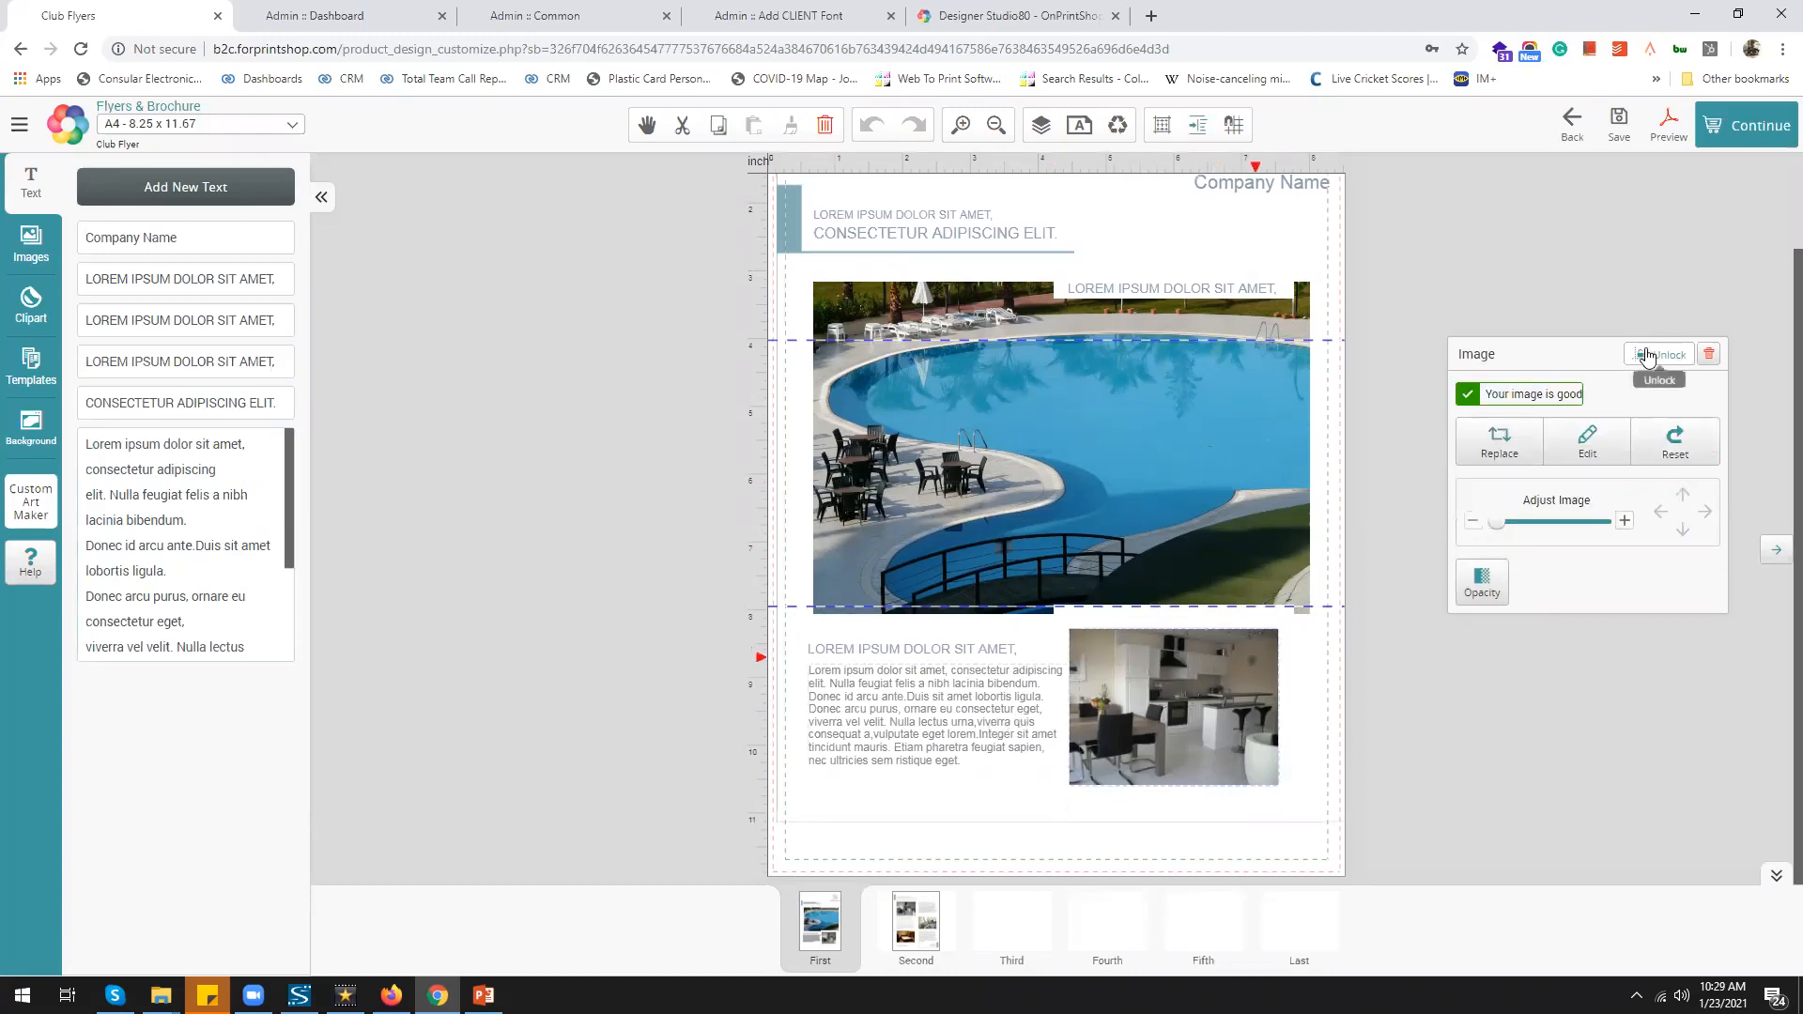
left_click(970, 674)
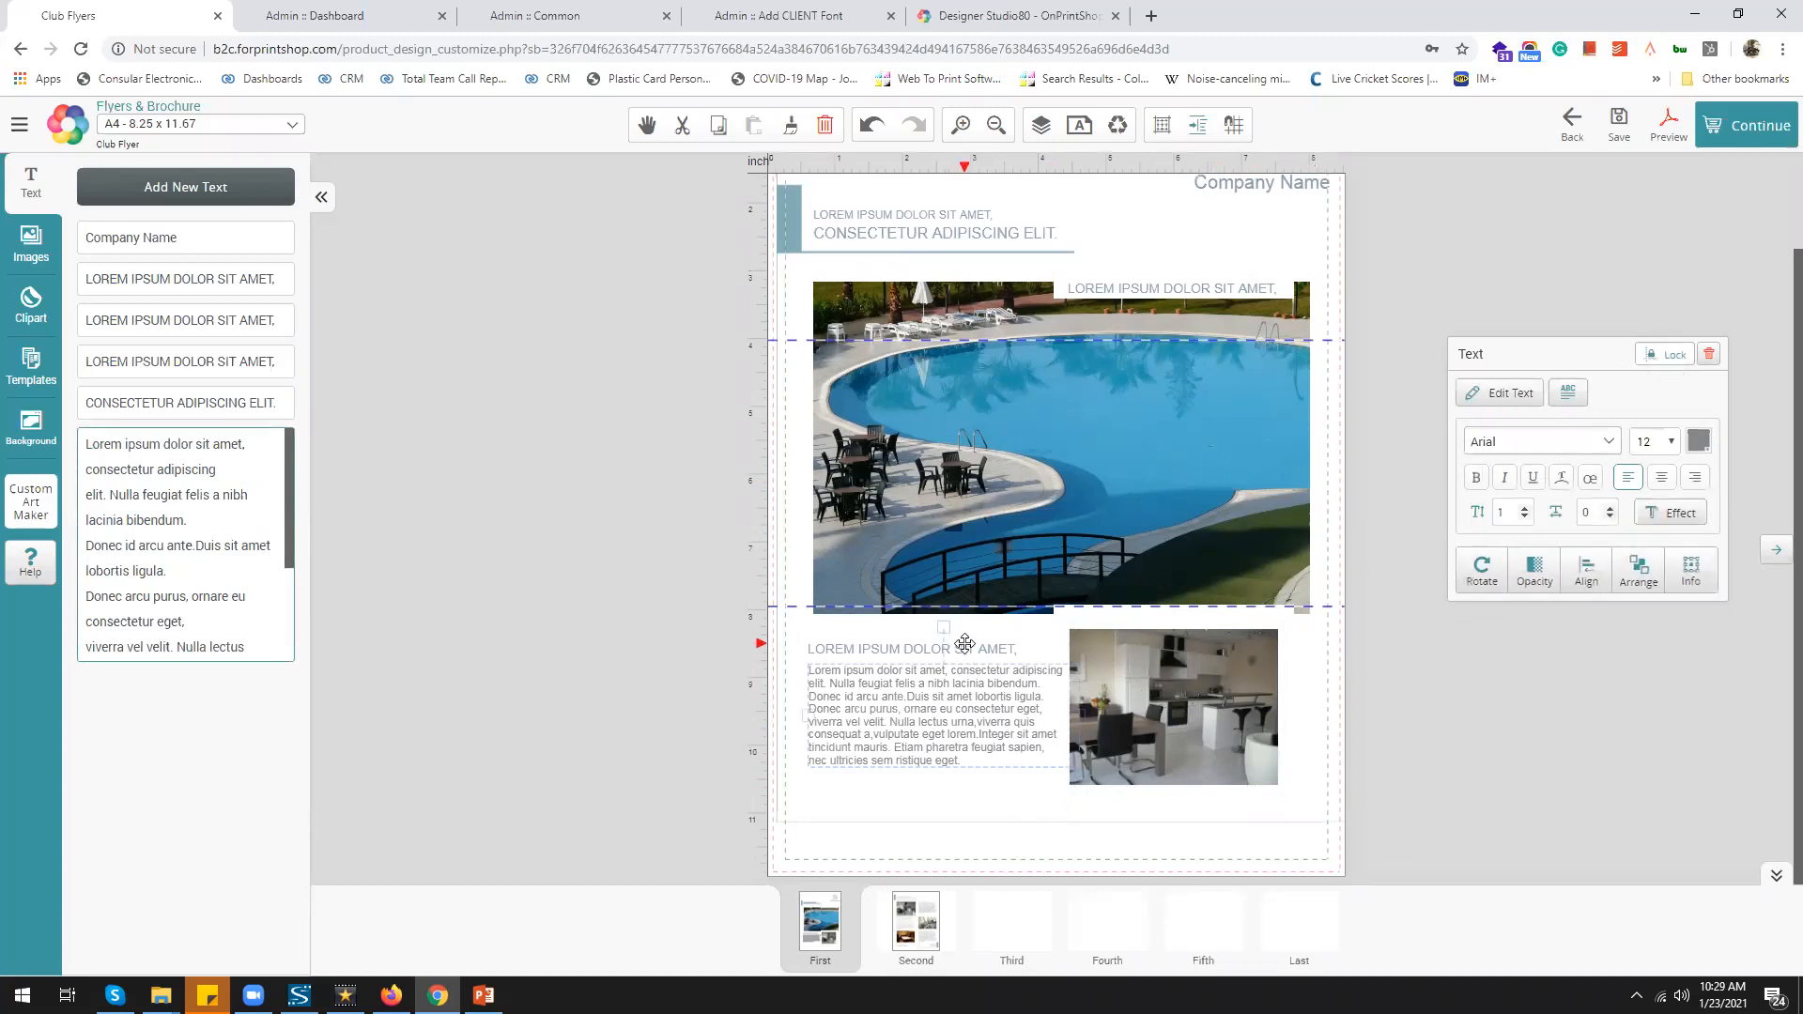
left_click(935, 648)
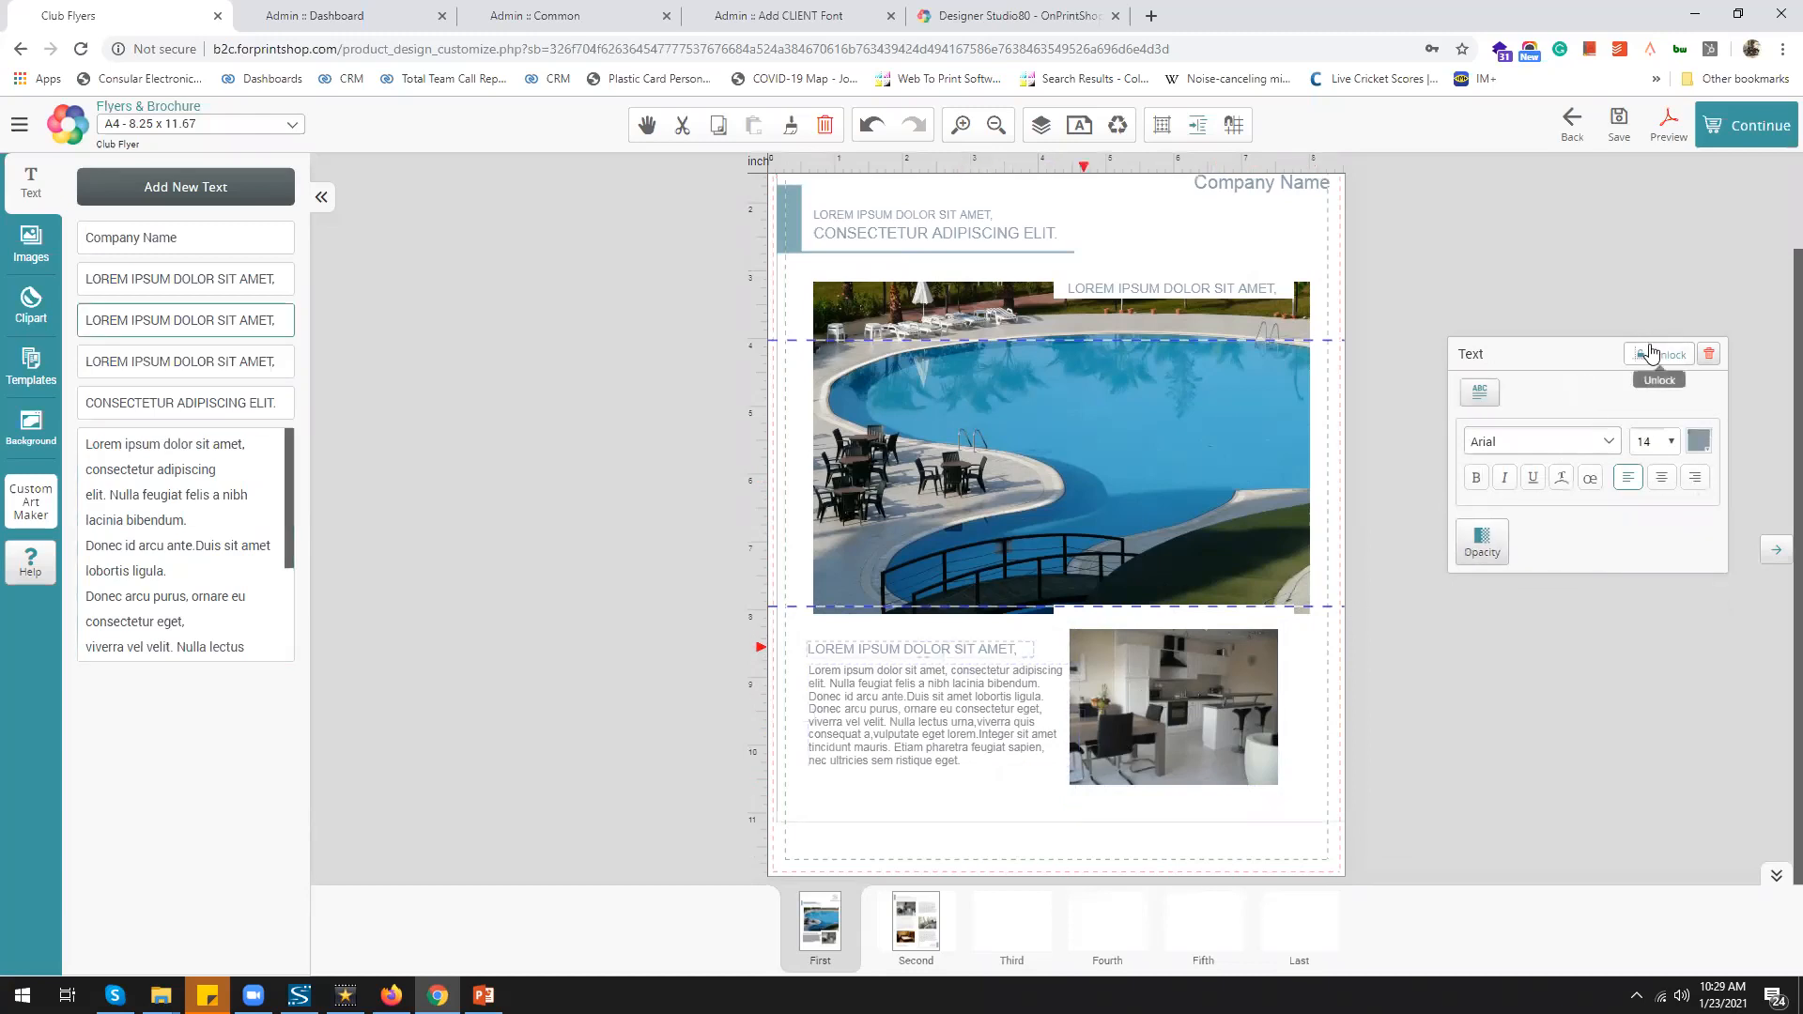
left_click(1652, 354)
left_click(1040, 802)
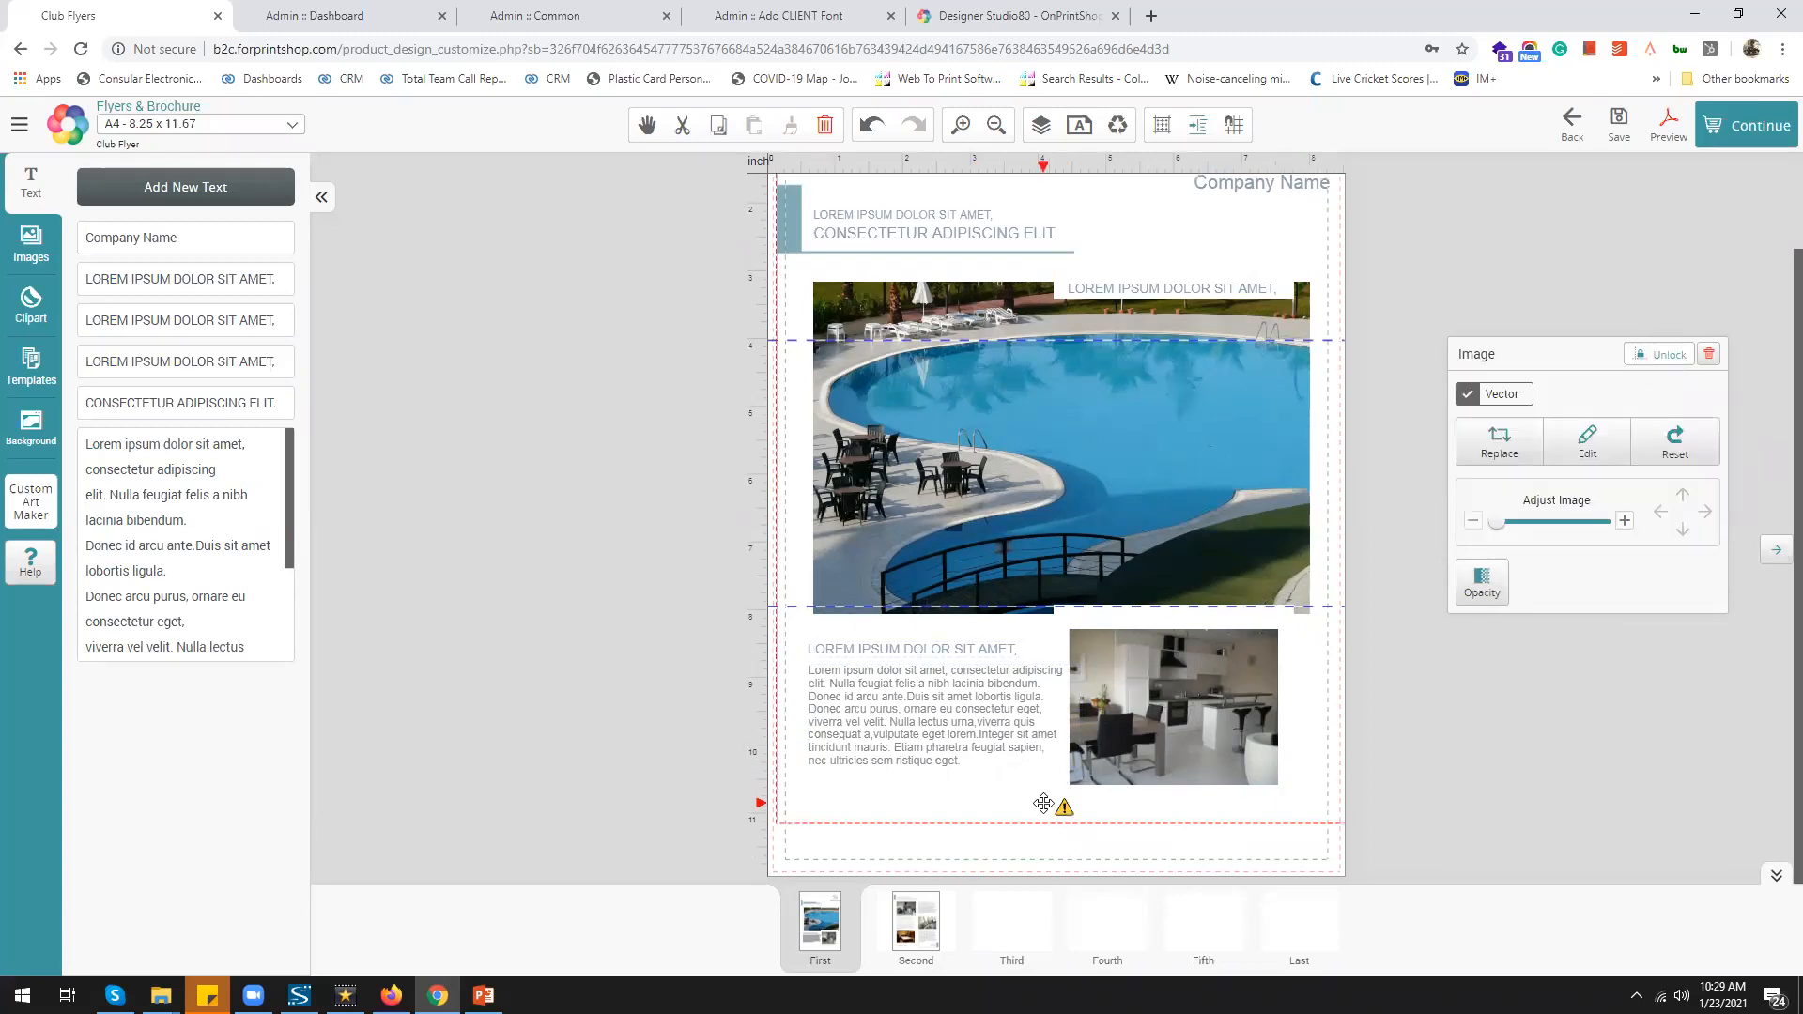
left_click(1040, 851)
left_click_drag(1043, 835, 784, 610)
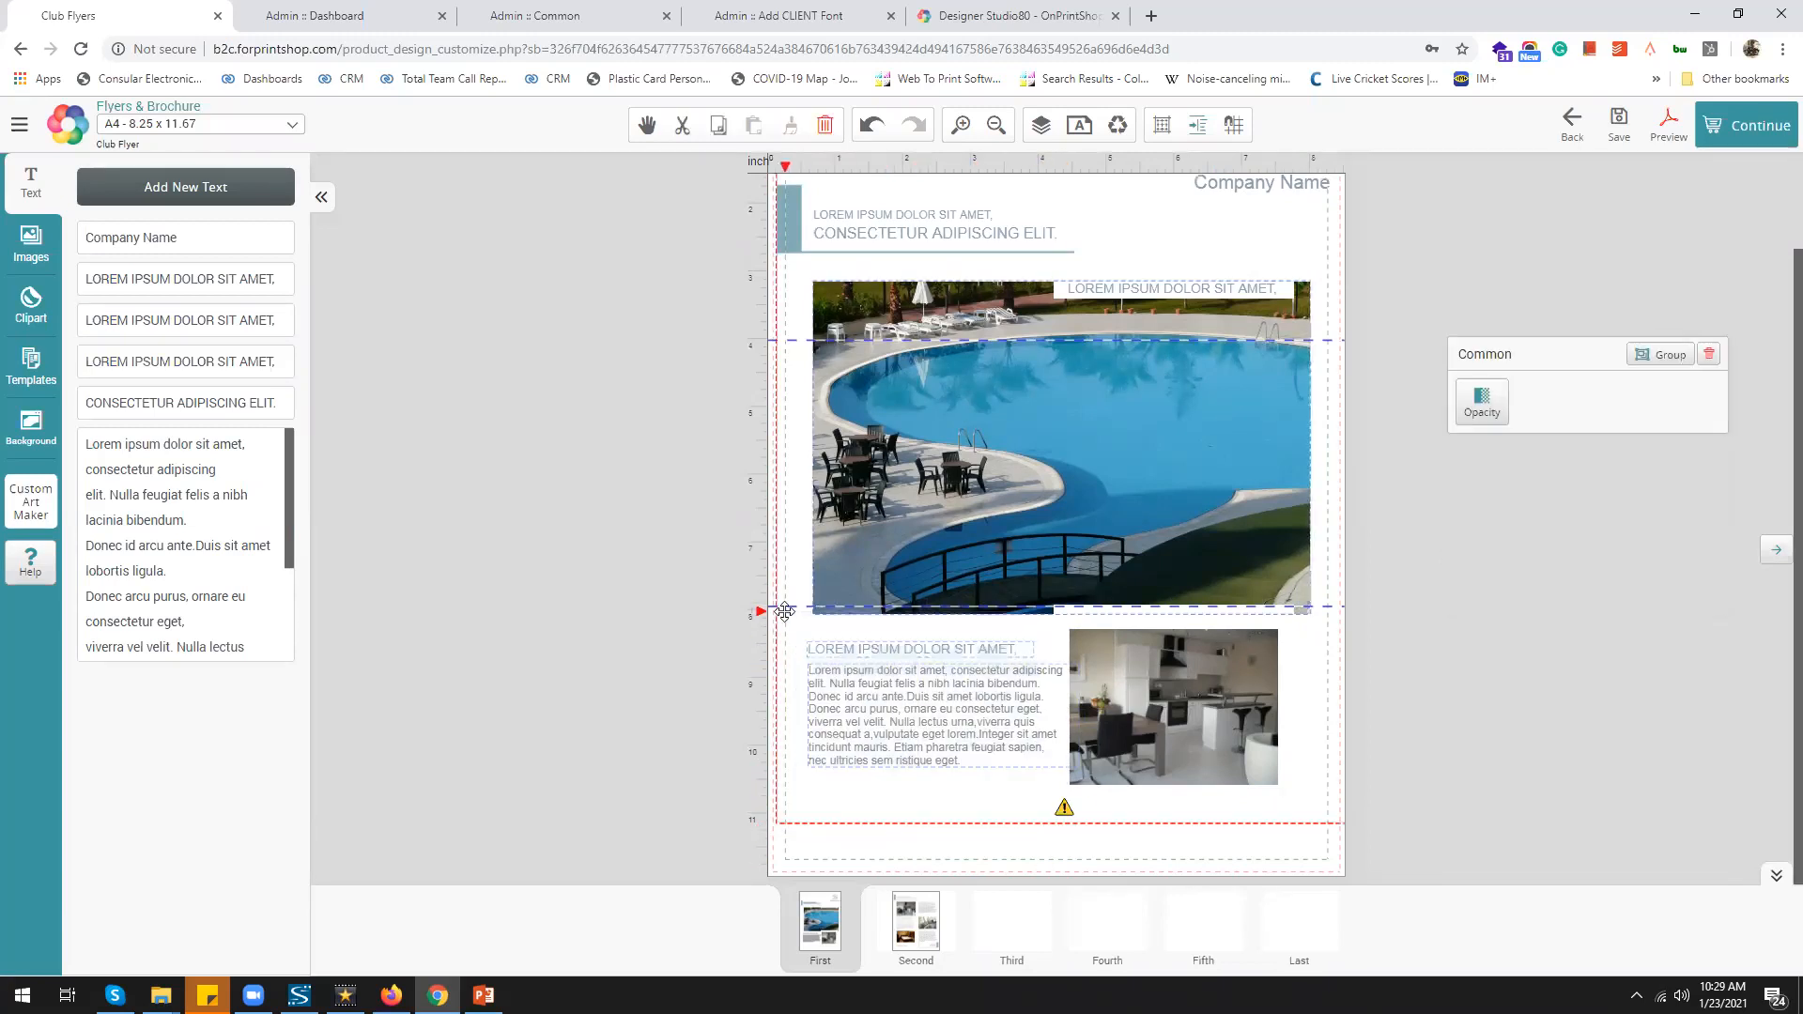
left_click(1674, 357)
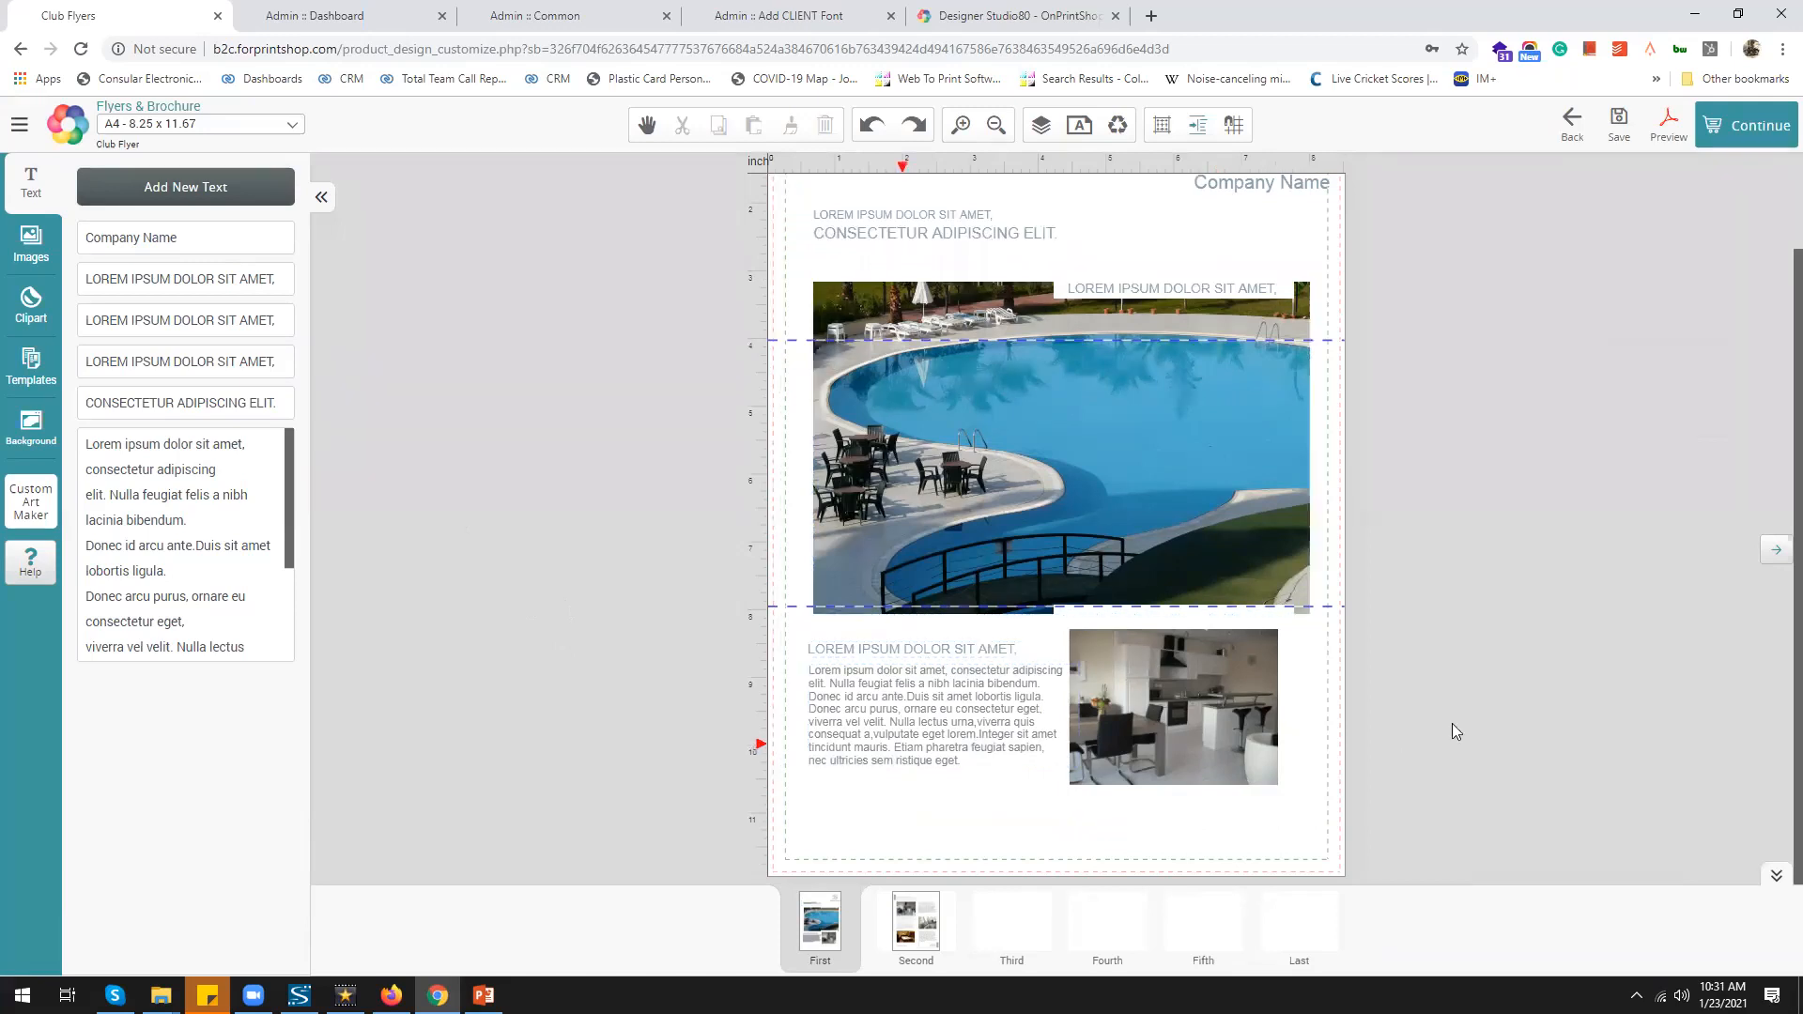
Copy the top heading's formatting onto the body text with the Formatter
left_click(880, 227)
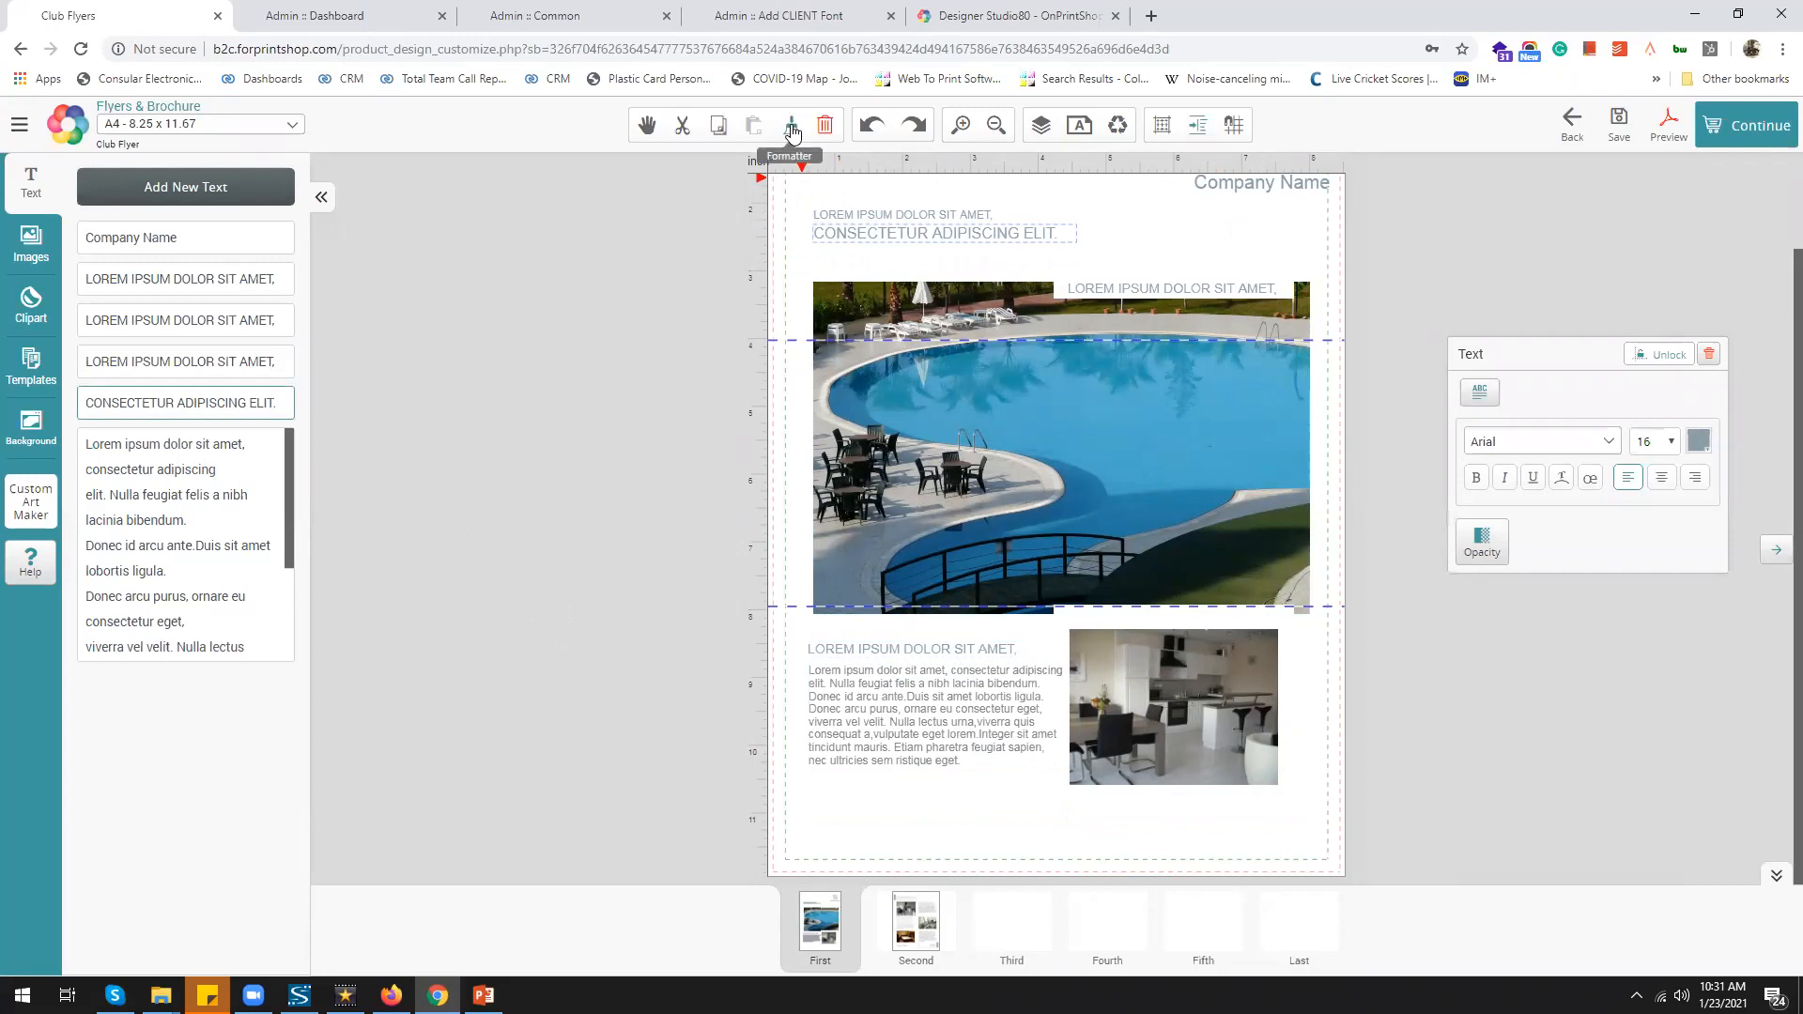
left_click(791, 132)
left_click(901, 708)
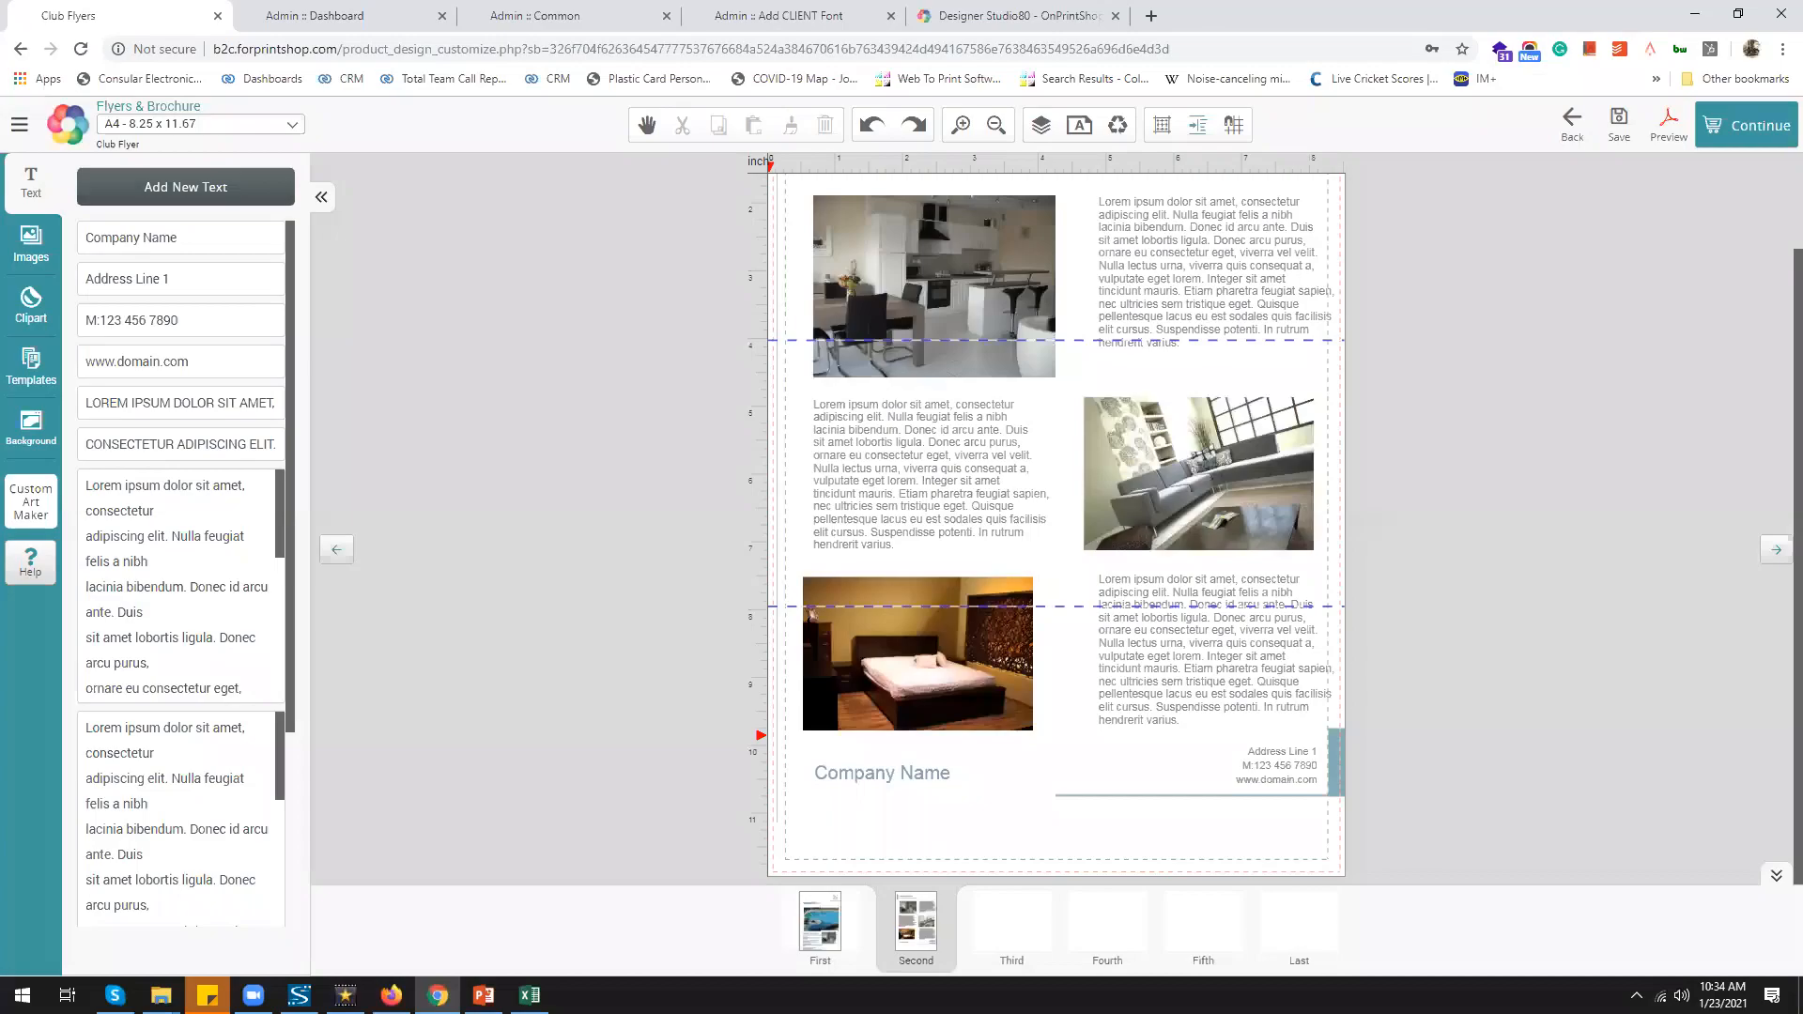
left_click(1007, 226)
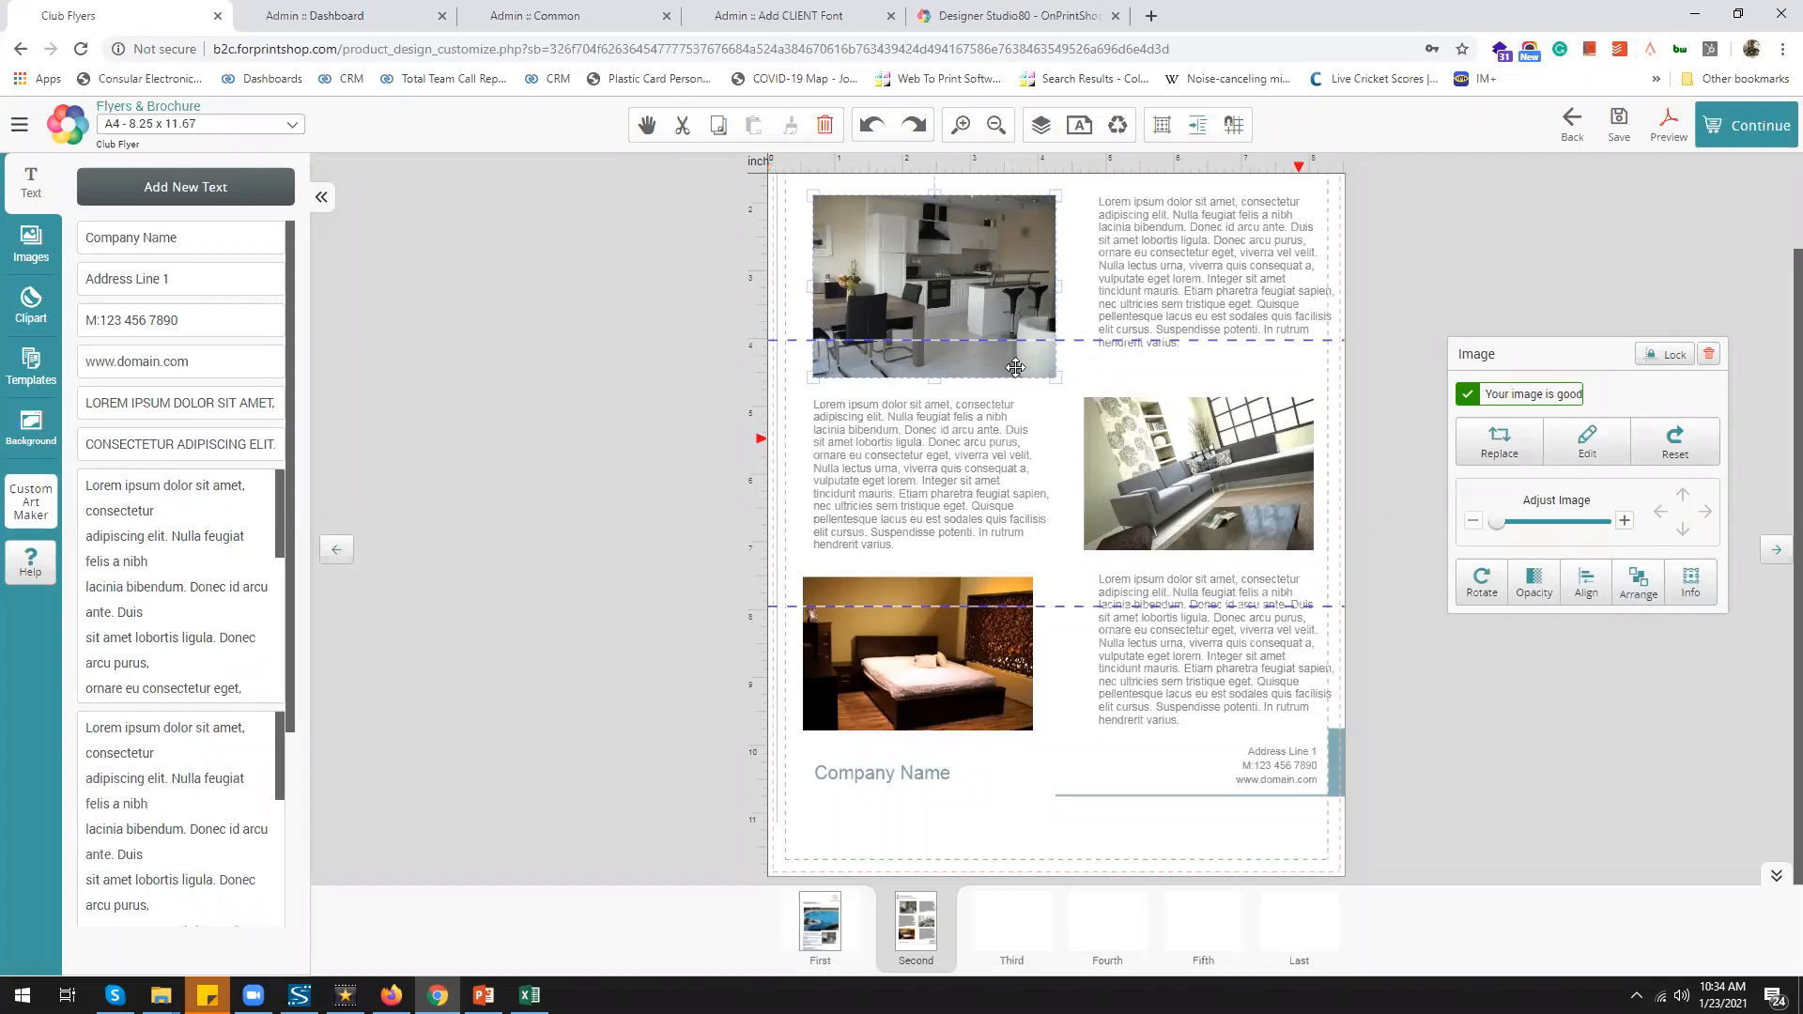
Use the image panel's Edit > Swap to exchange the kitchen photo with the living-room photo
left_click(1578, 448)
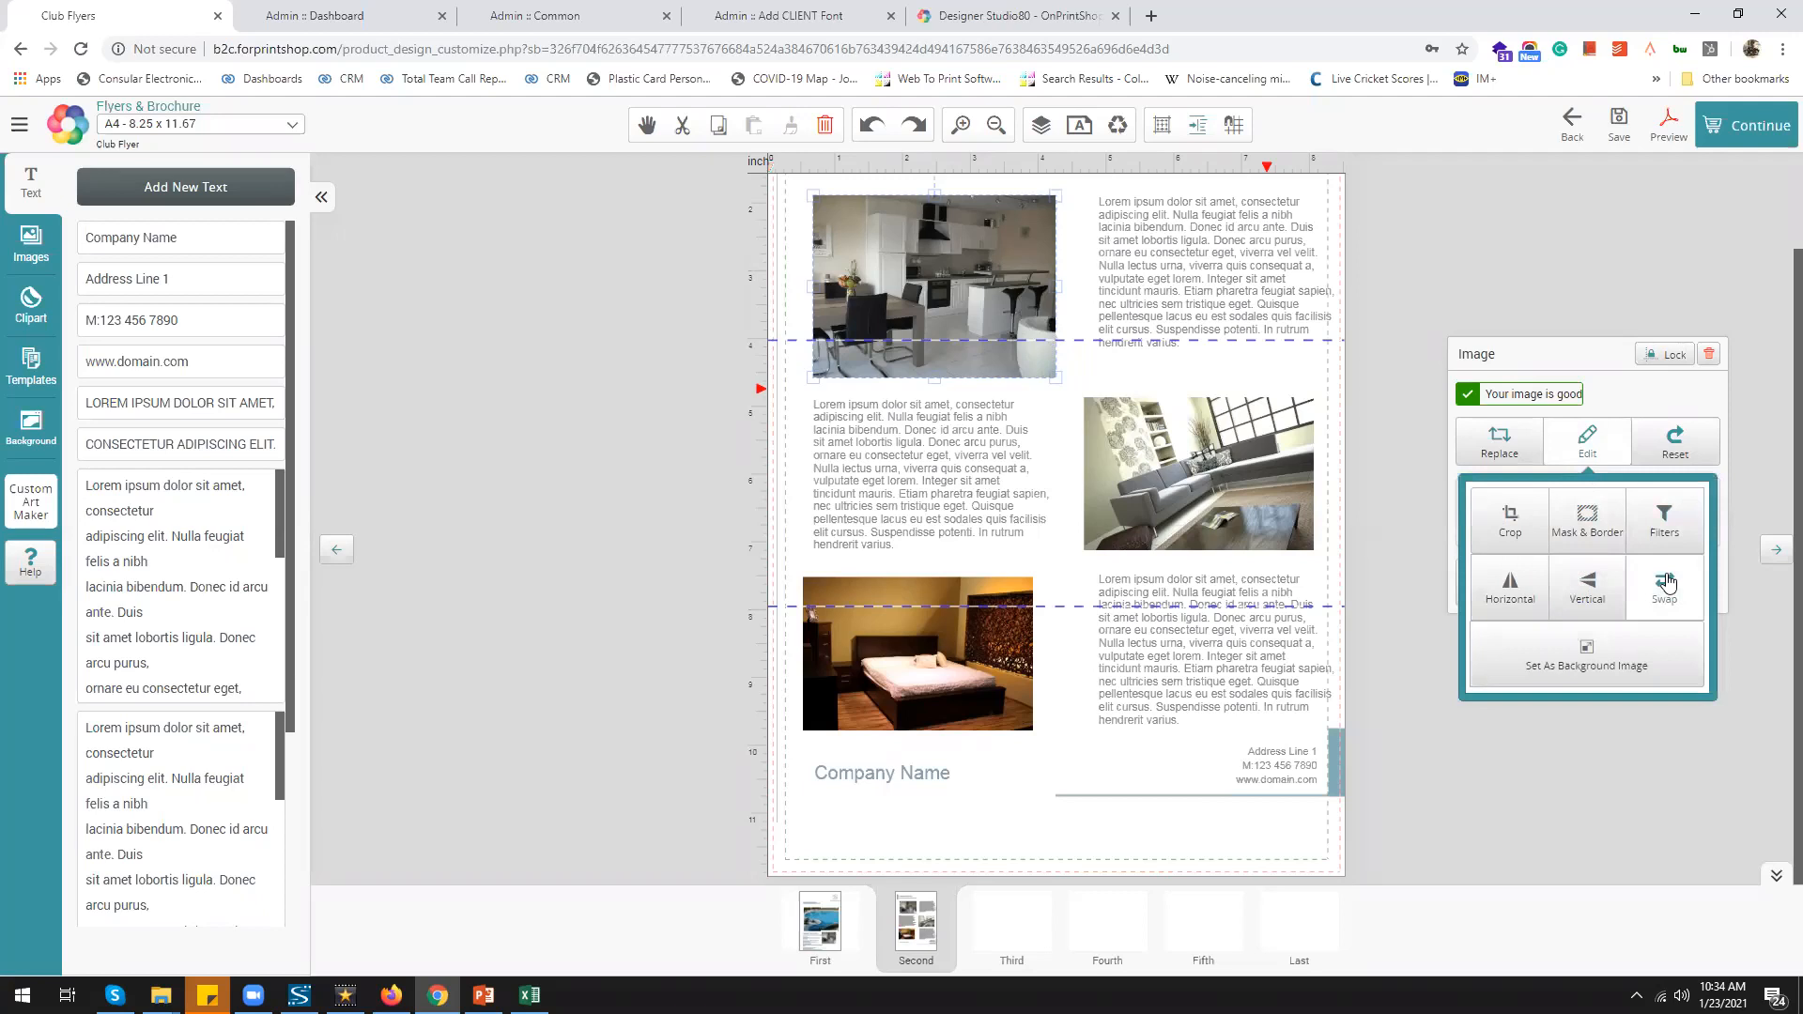
left_click(1668, 583)
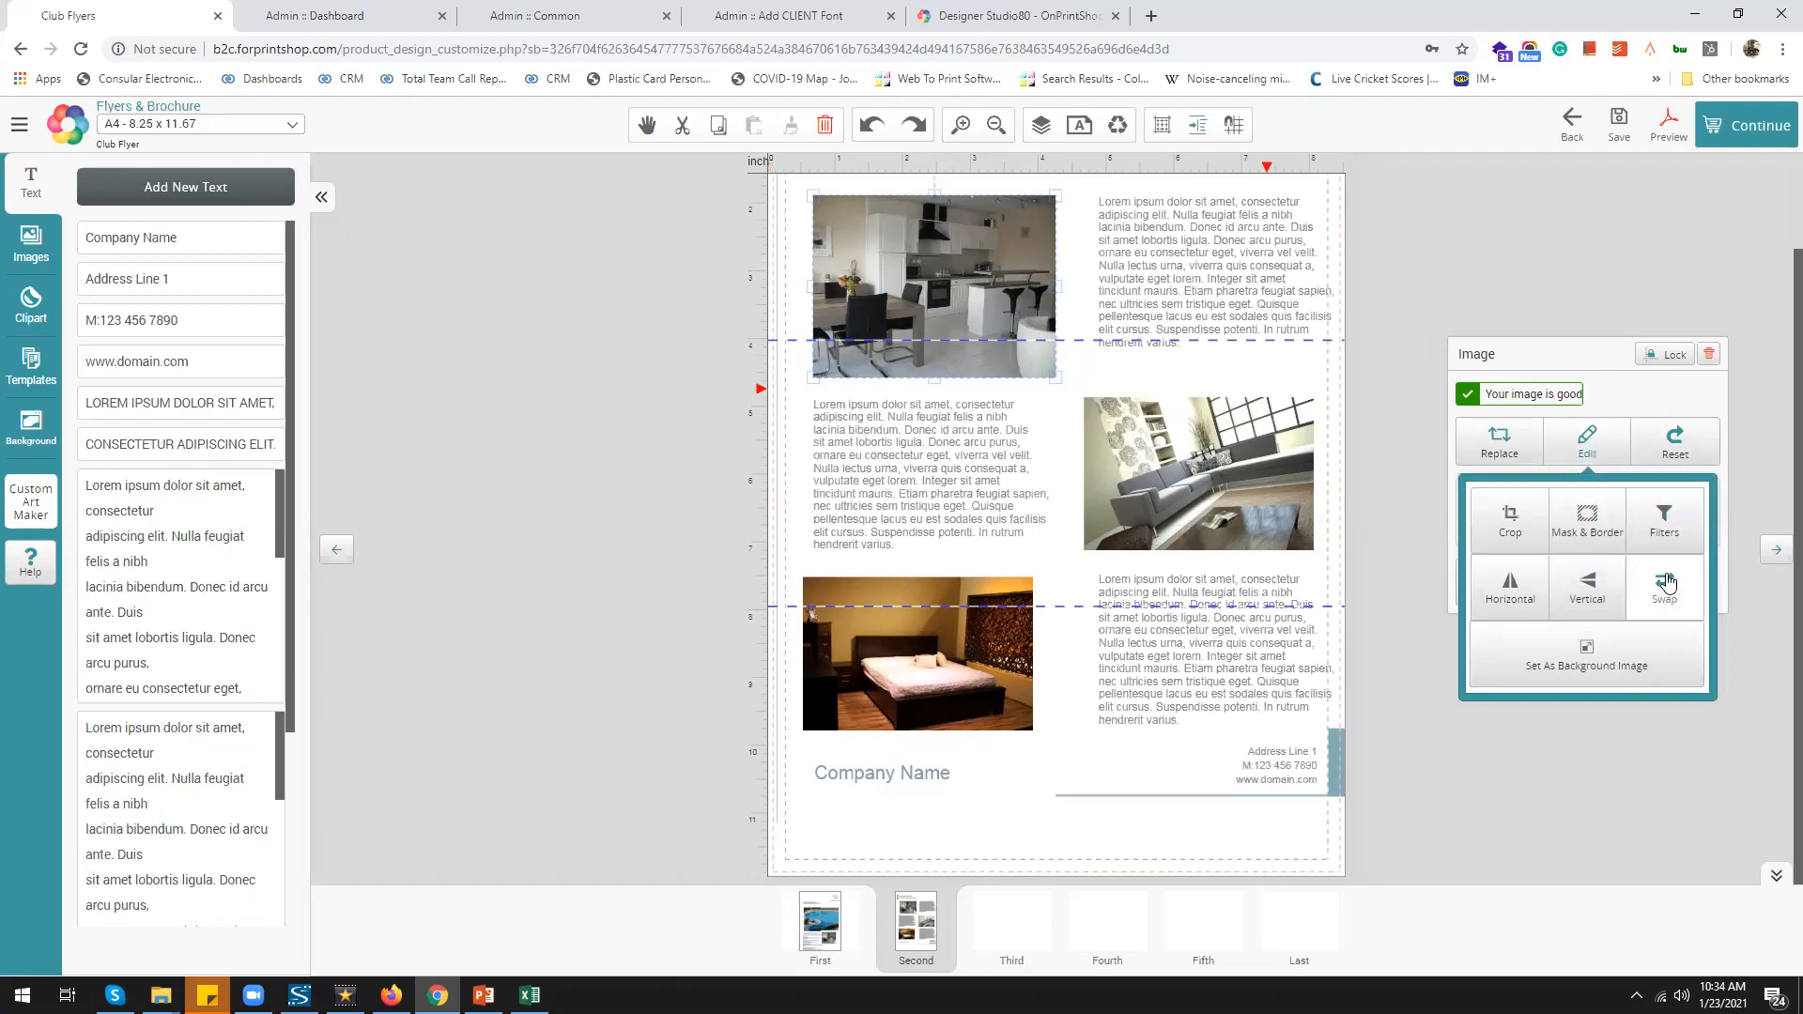
left_click(1212, 492)
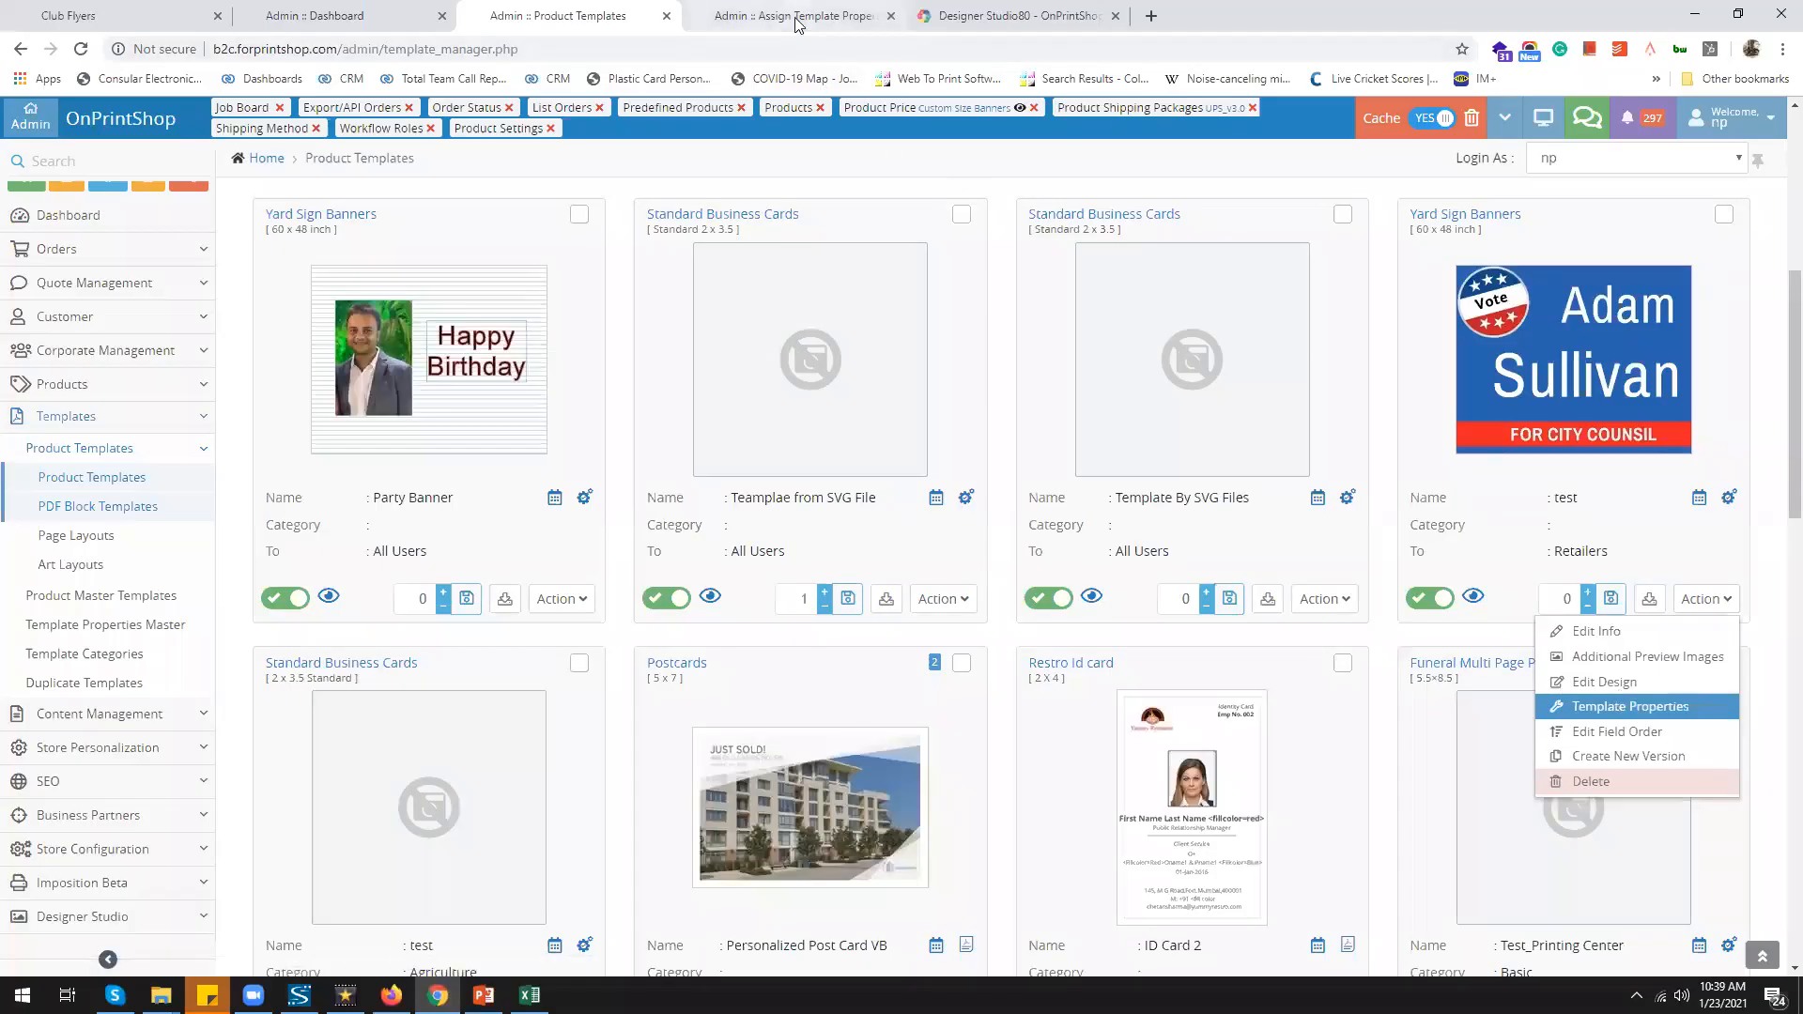
Show the Yard Sign Banners test template's Settings, with default colors and default fonts allowed
left_click(797, 19)
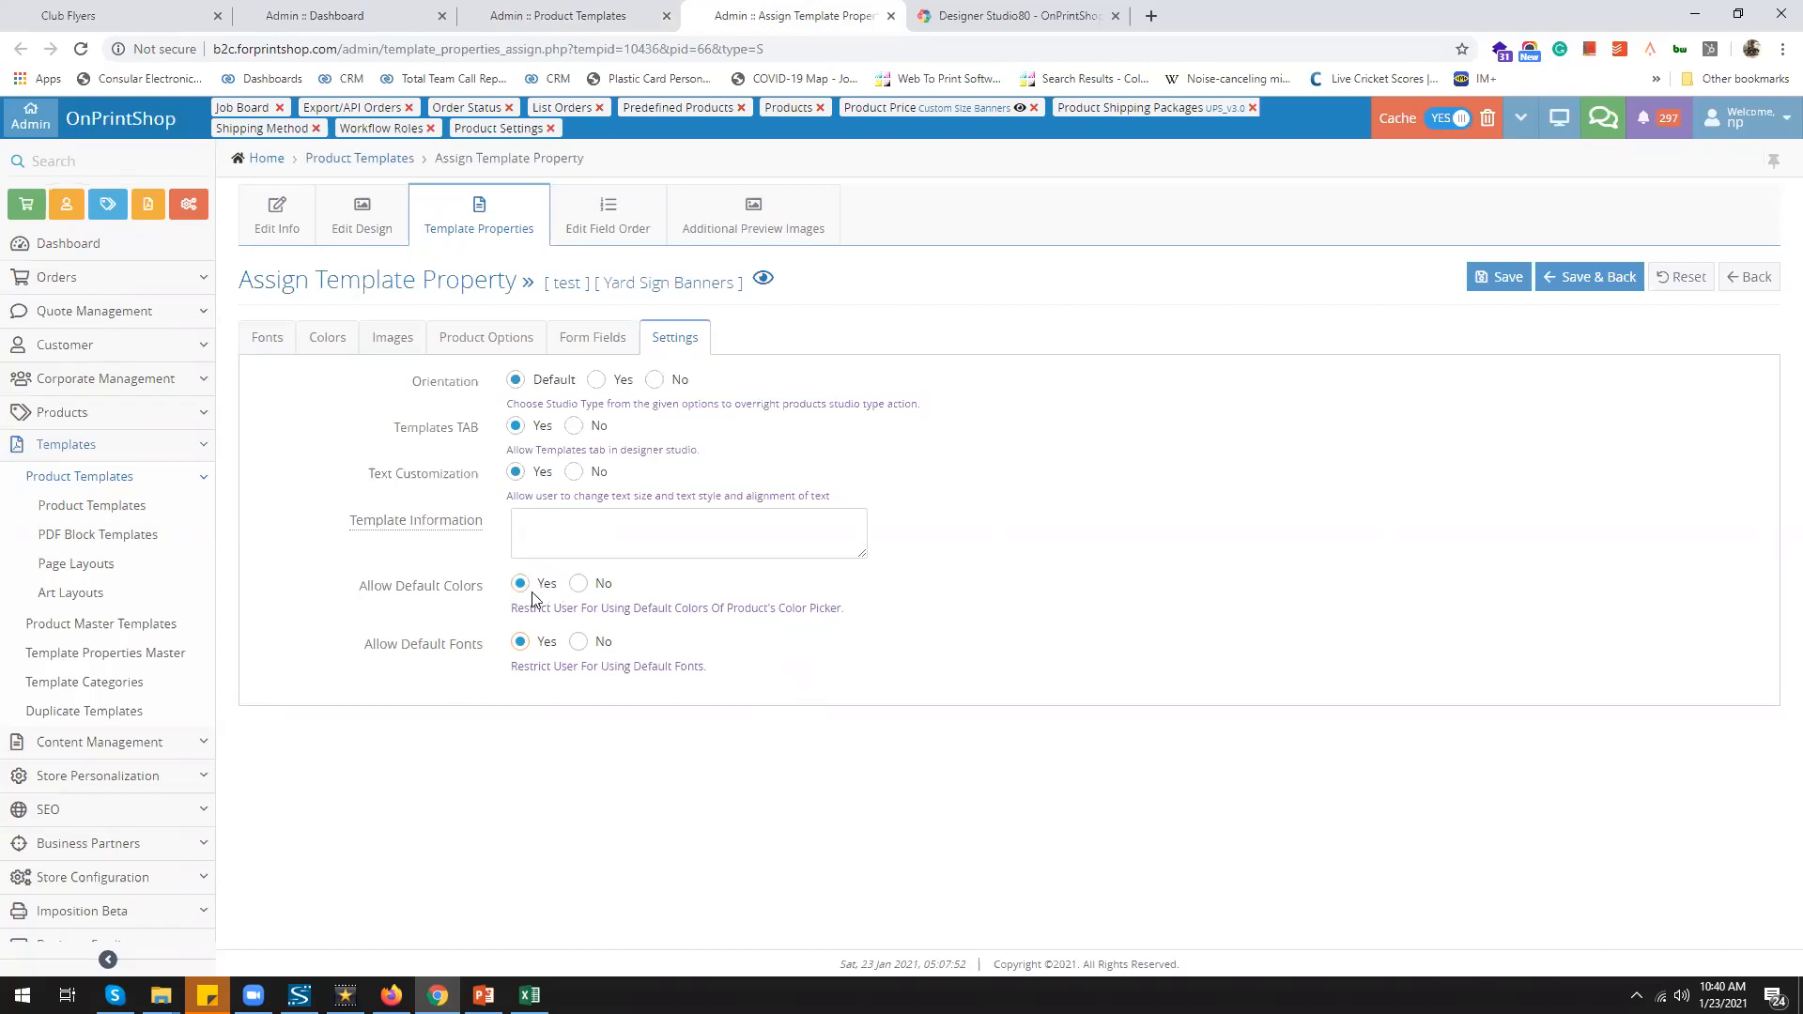
Return to the PowerPoint slide show from the taskbar
left_click(483, 995)
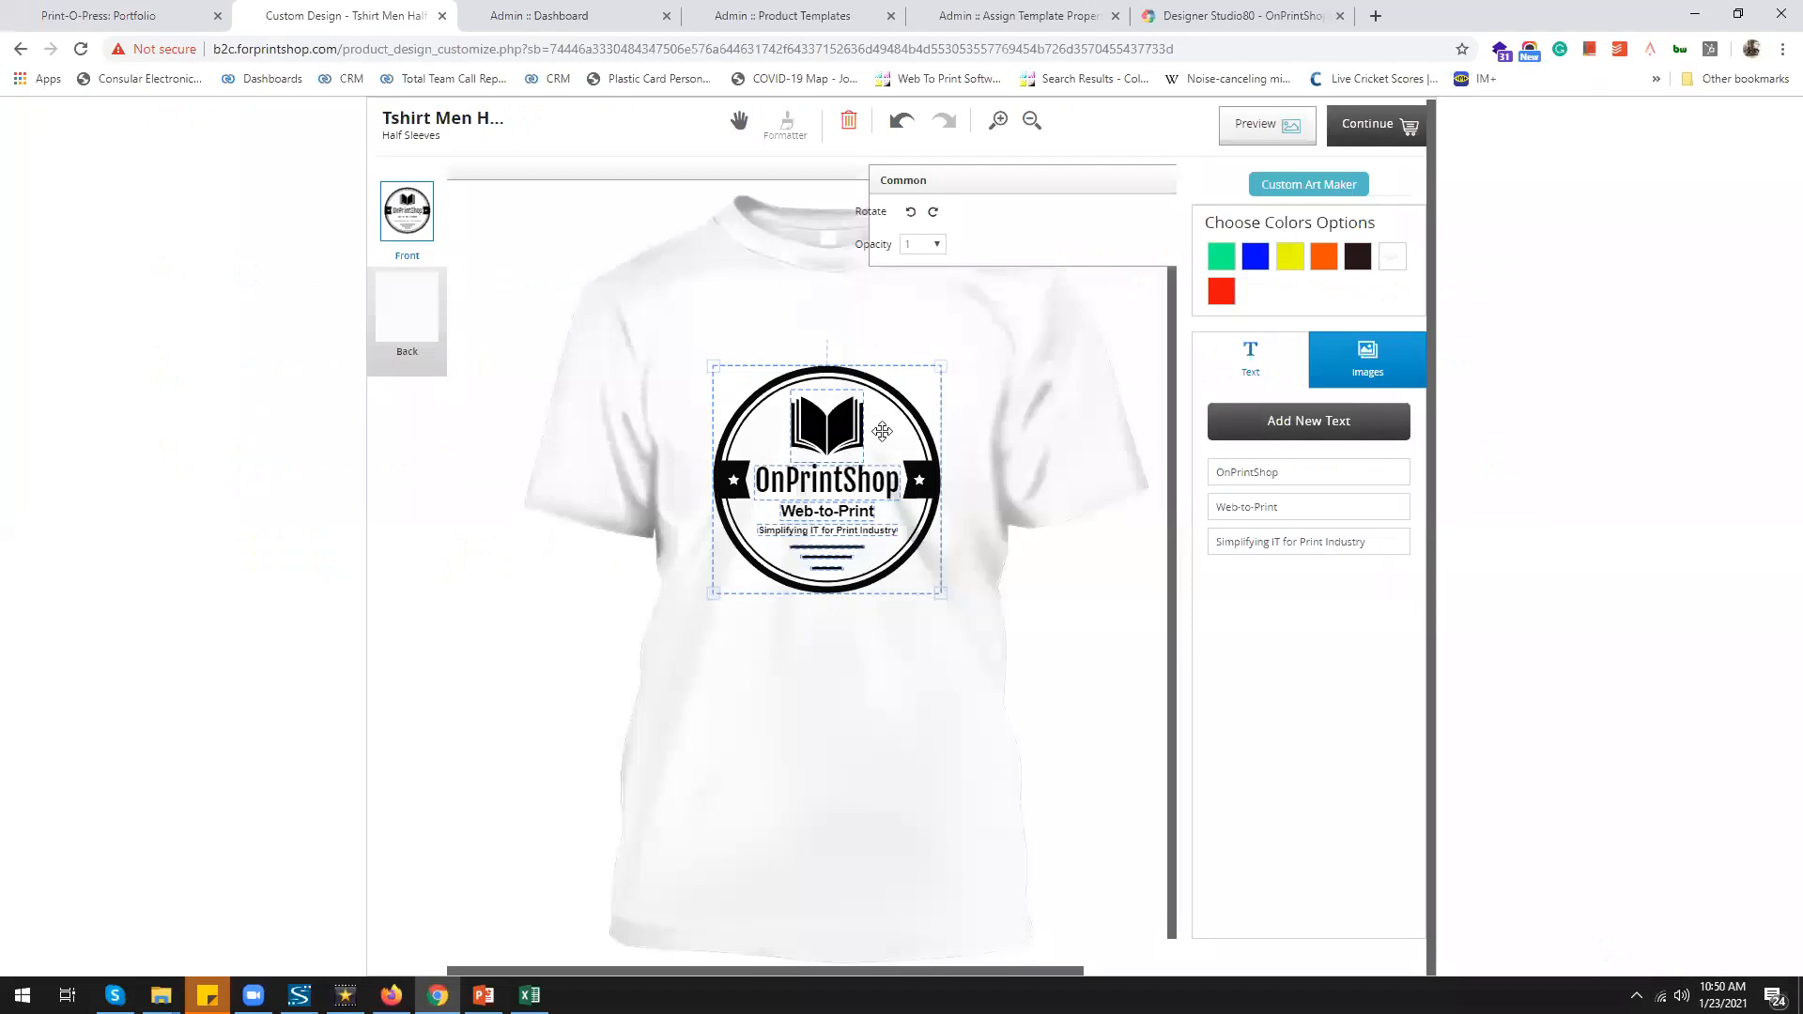
Generate logo designs in the Custom Art Maker and pick the leaf emblem
left_click(1312, 187)
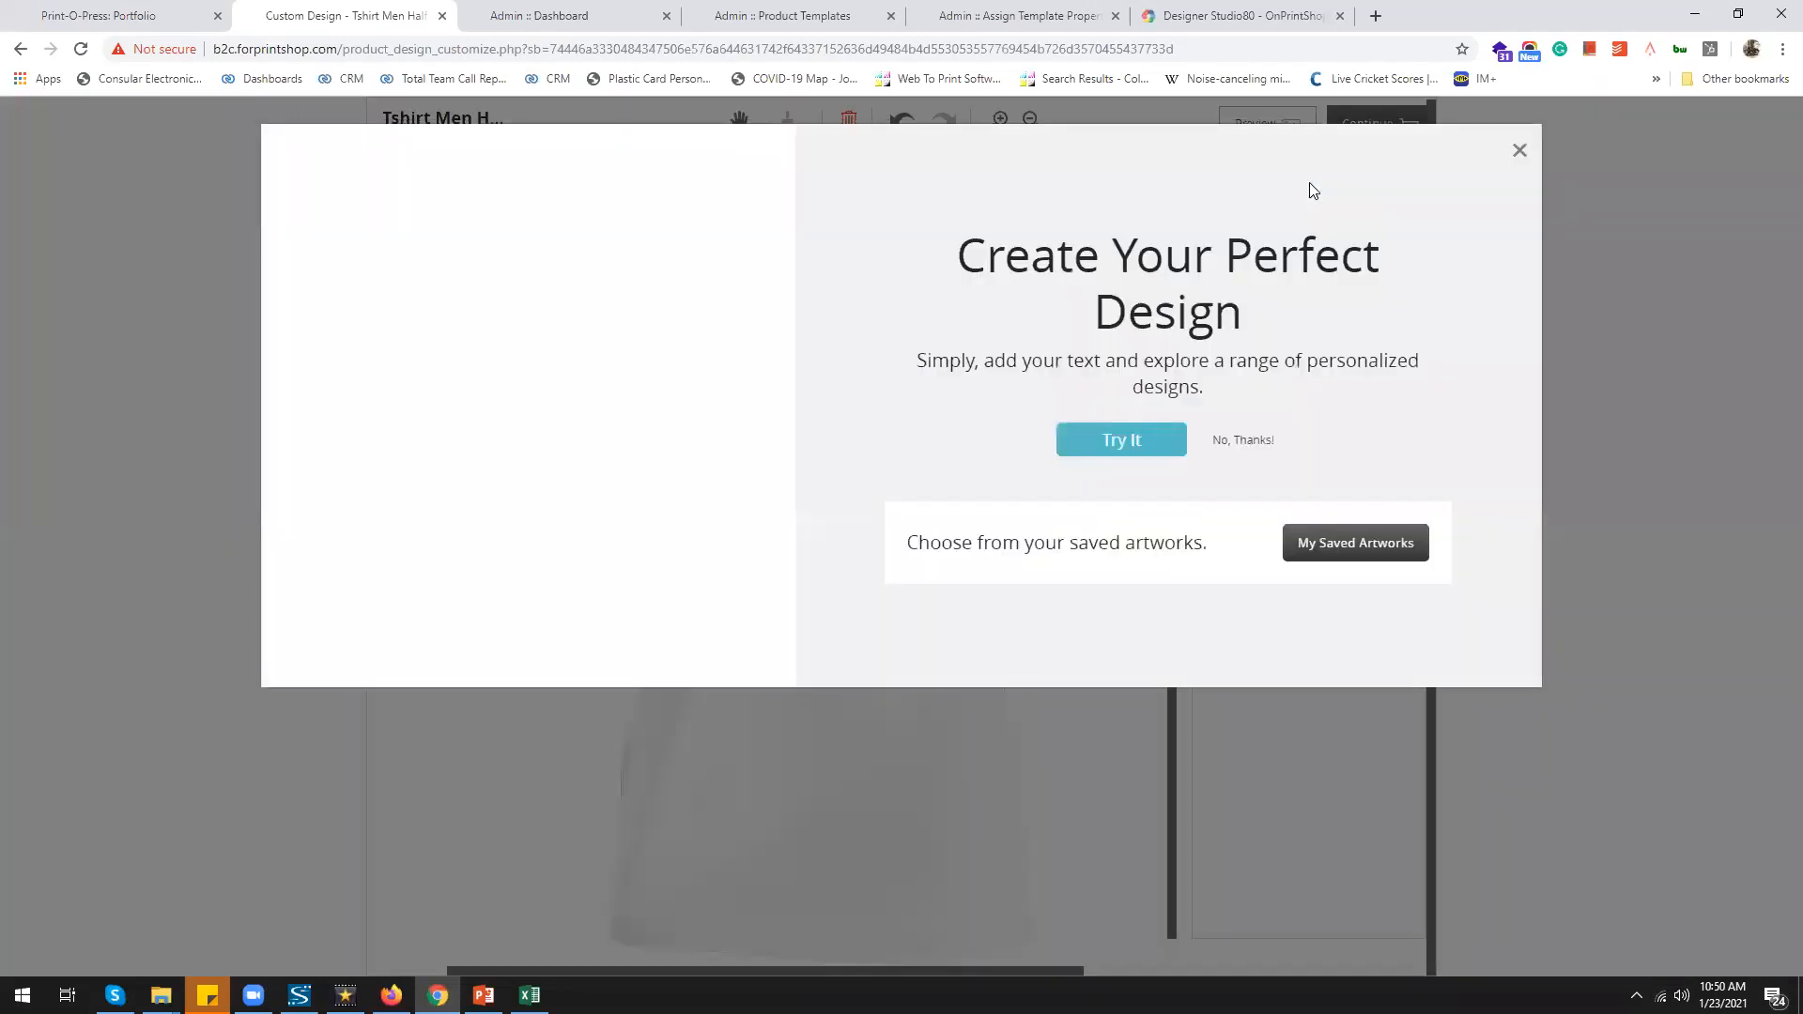
left_click(1145, 437)
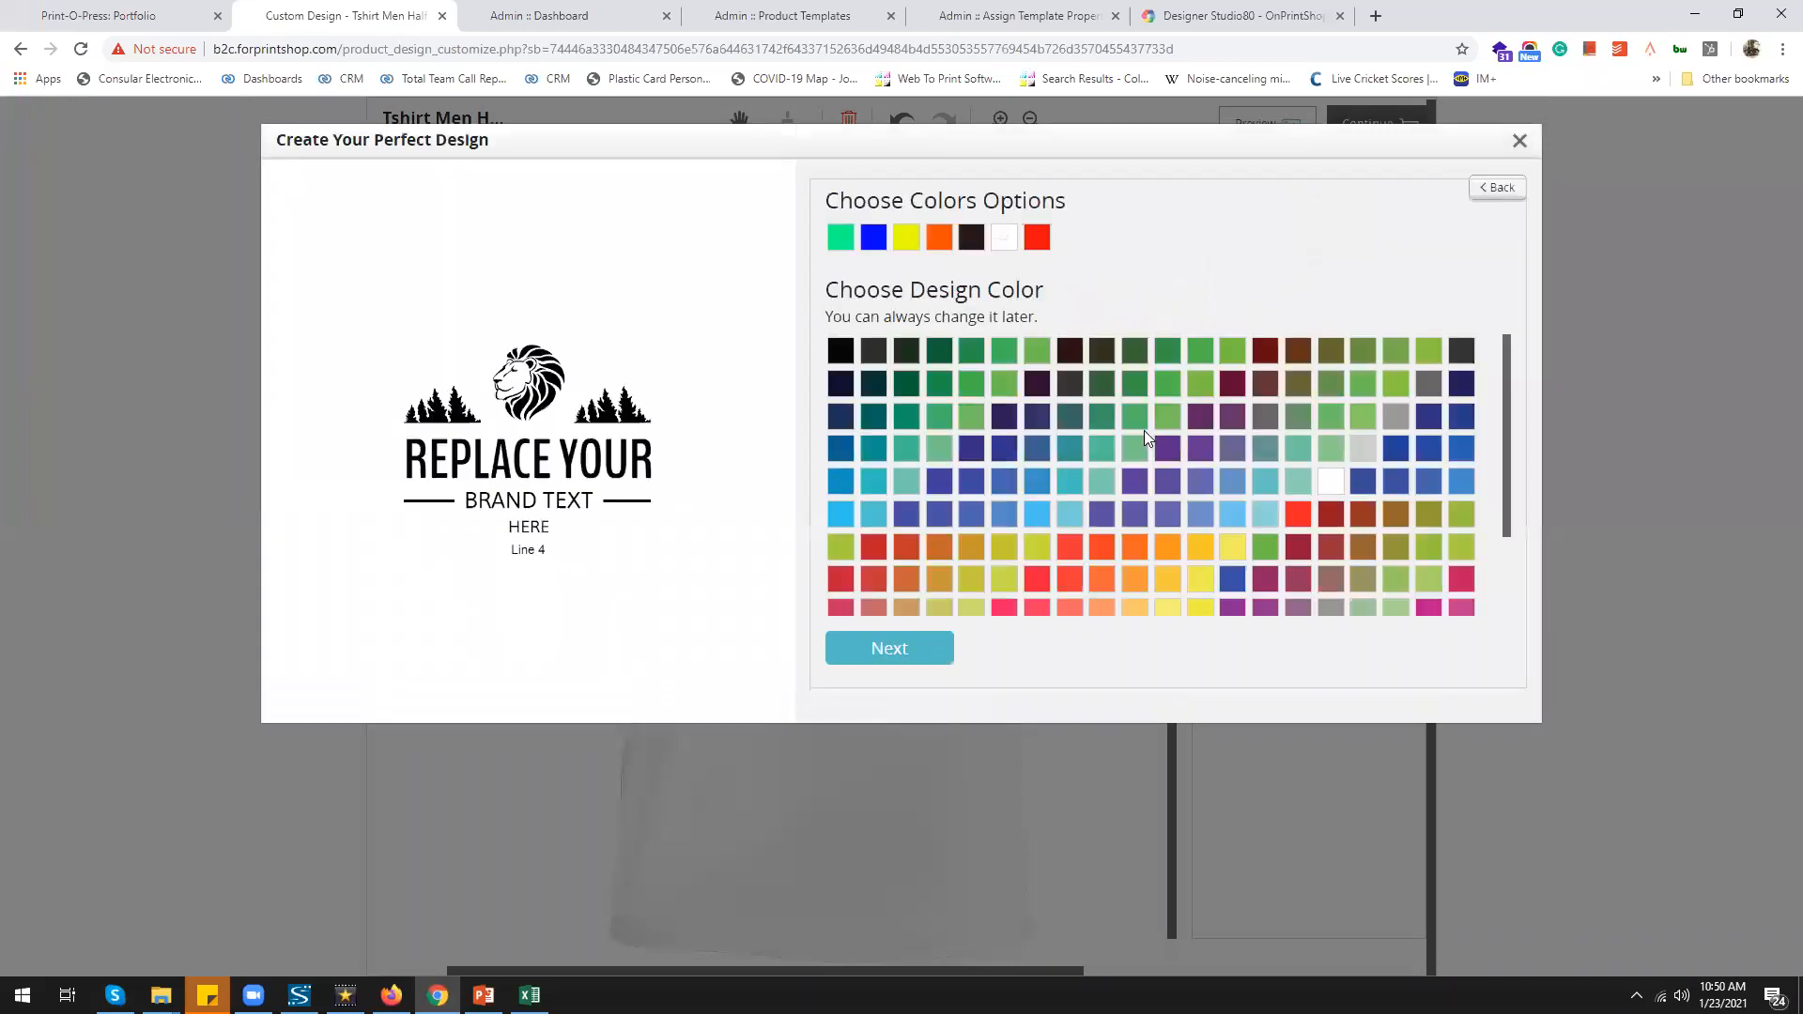
left_click(907, 646)
left_click(937, 560)
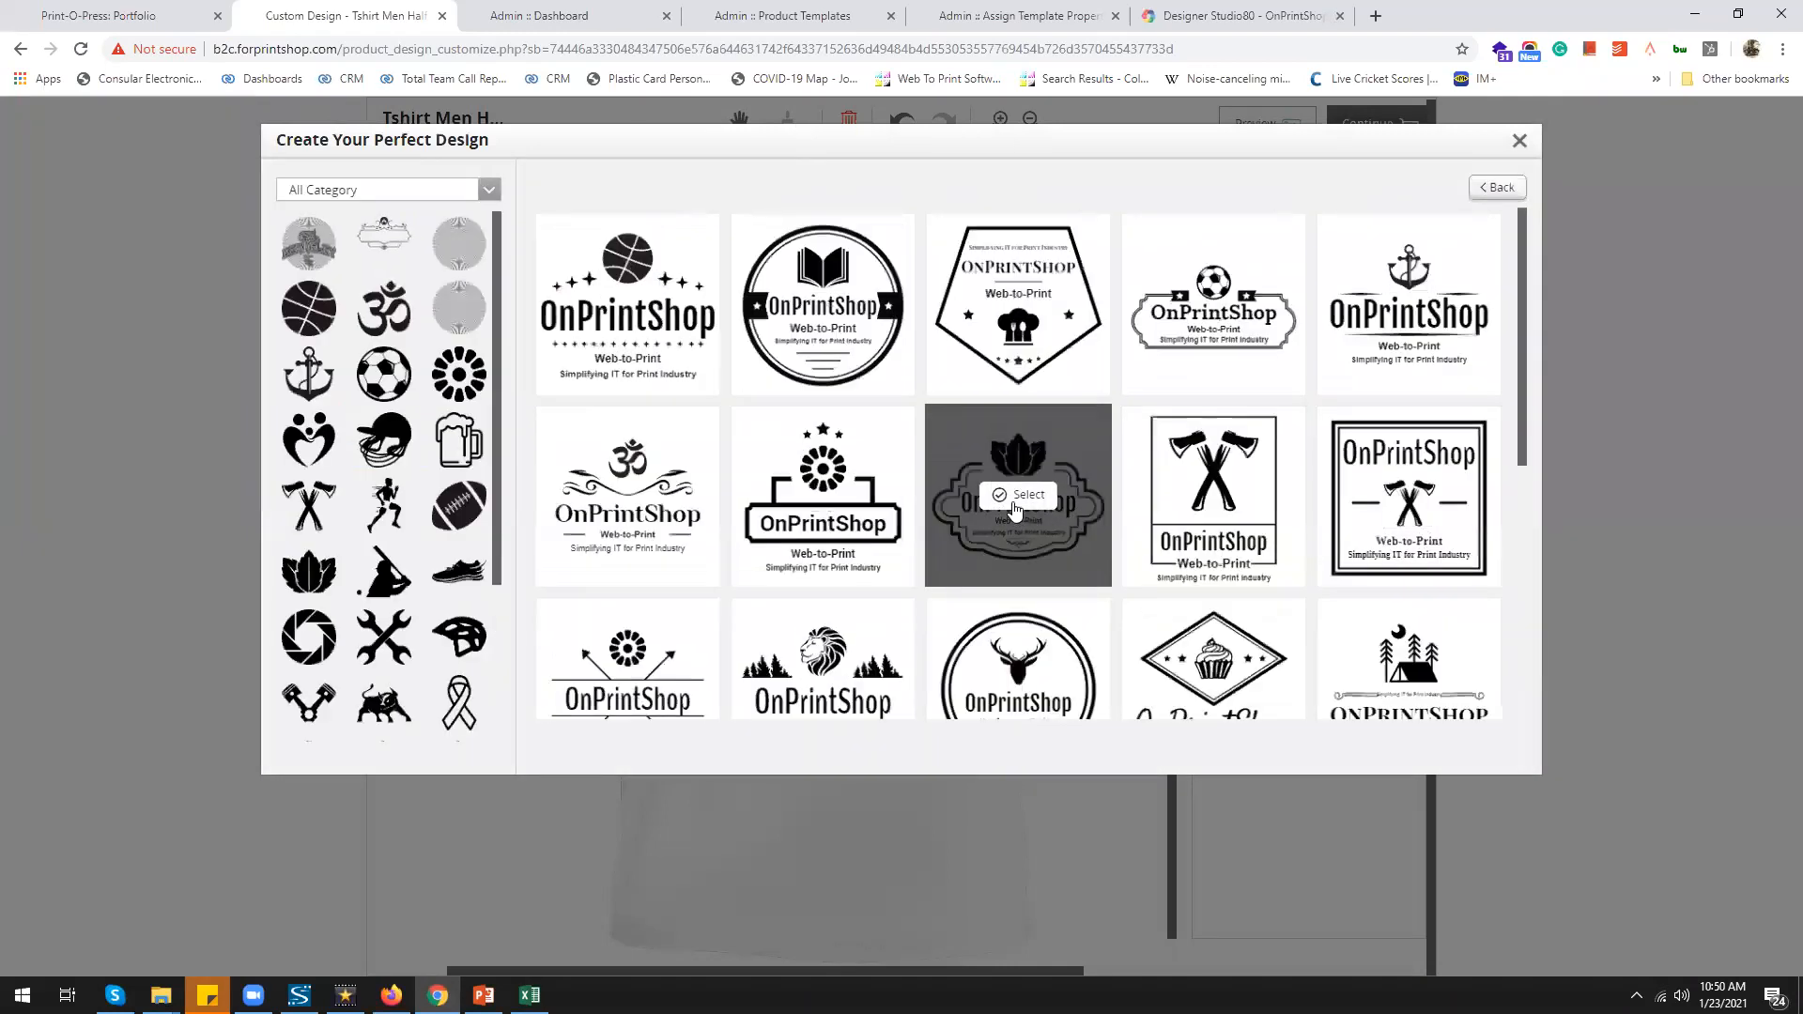
left_click(1013, 505)
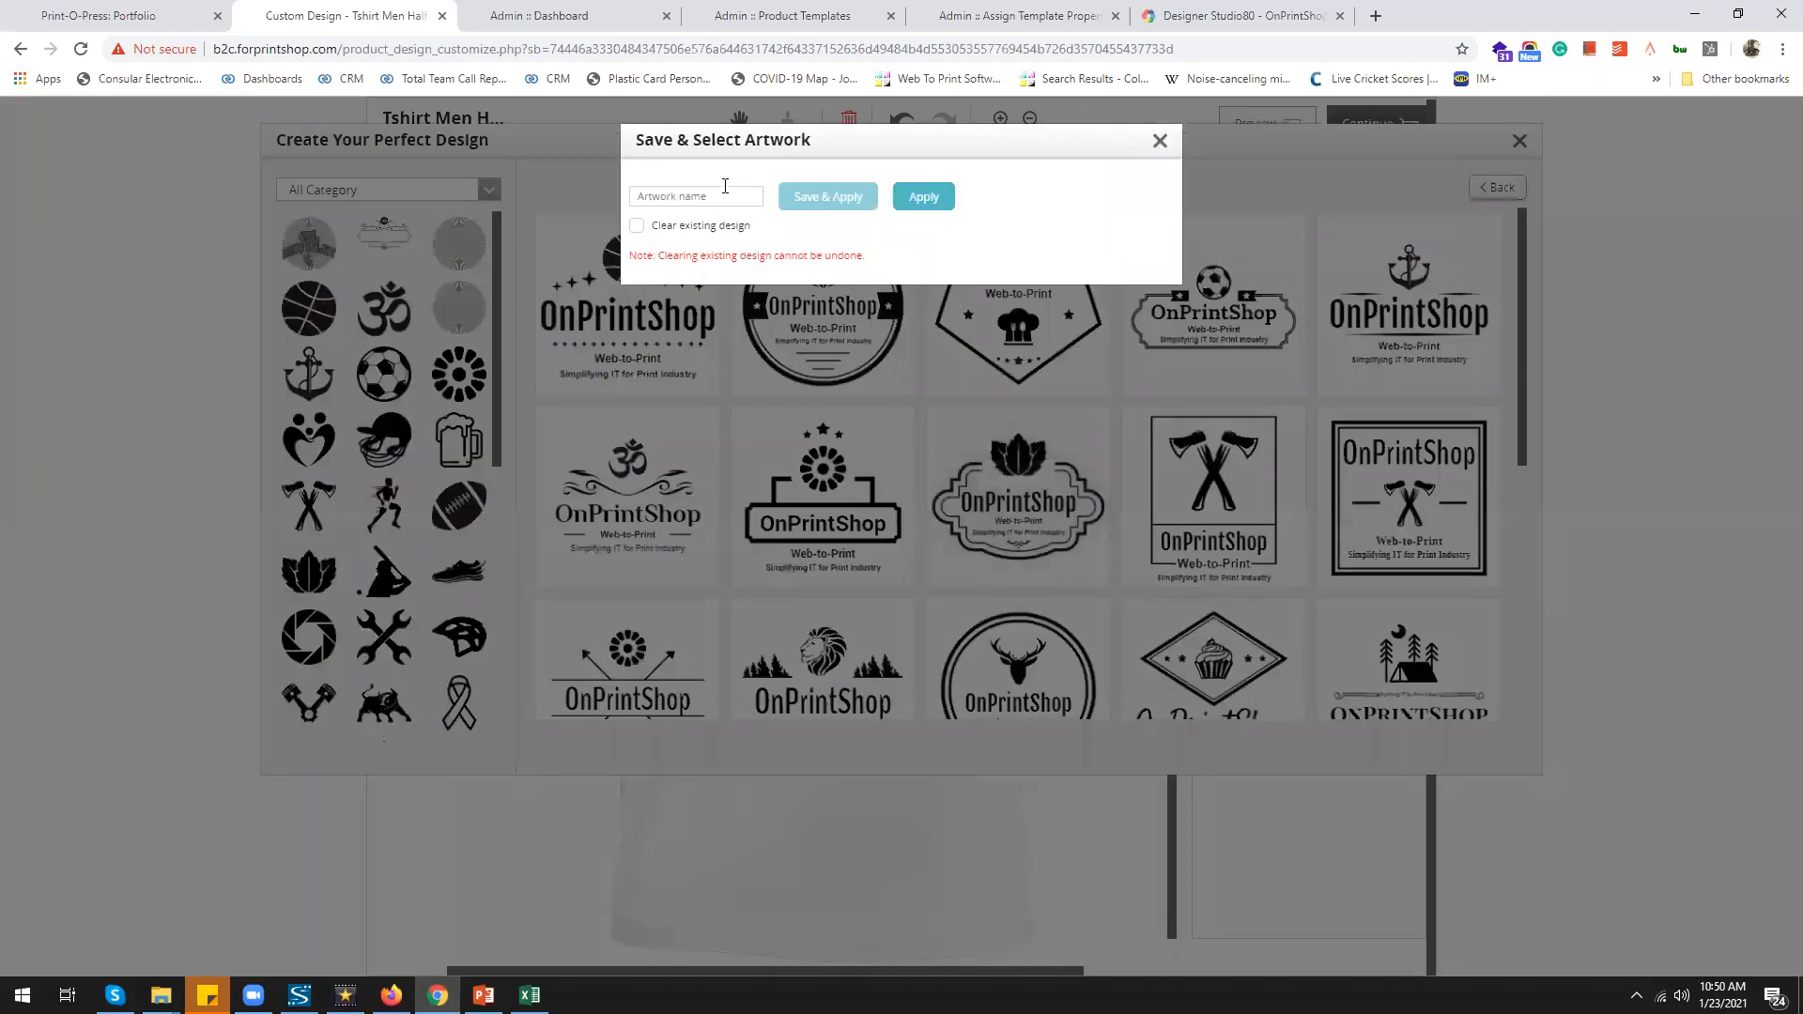
Save the logo as 'onprintshop5' onto the T-shirt and view it under My Saved Artworks
left_click(724, 188)
type("onprintshop5")
left_click(847, 197)
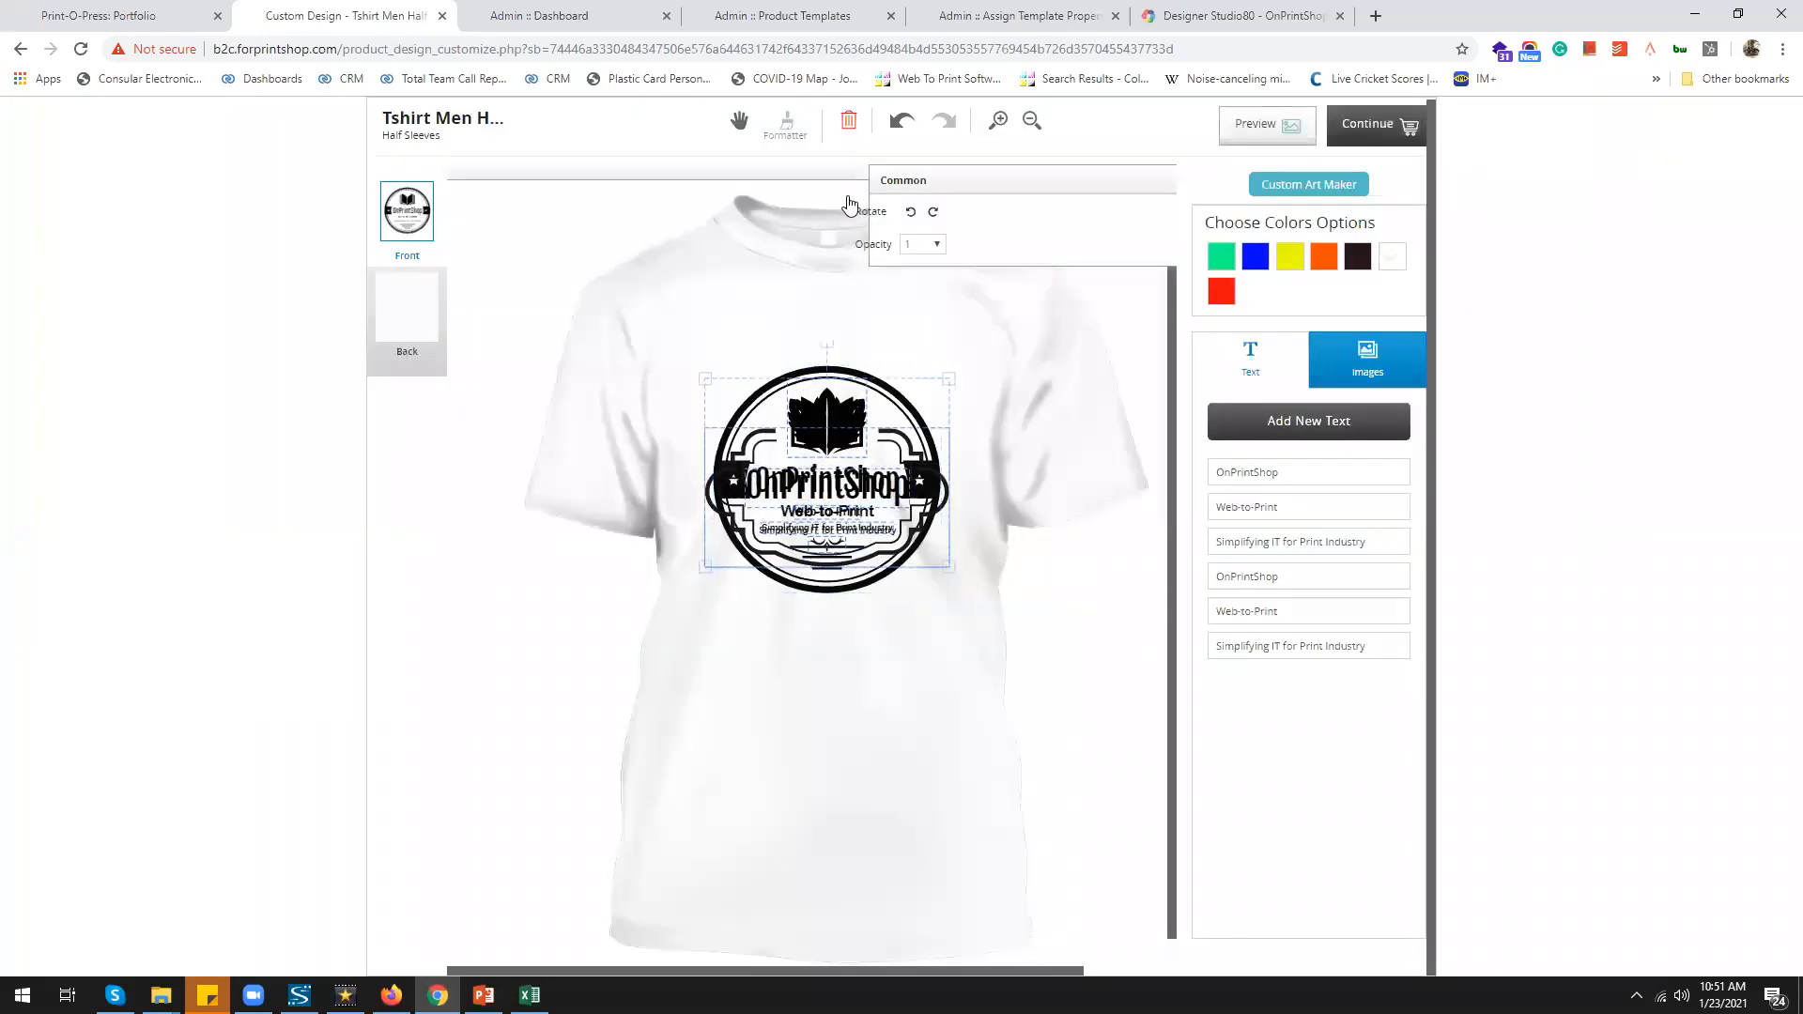
left_click(1314, 189)
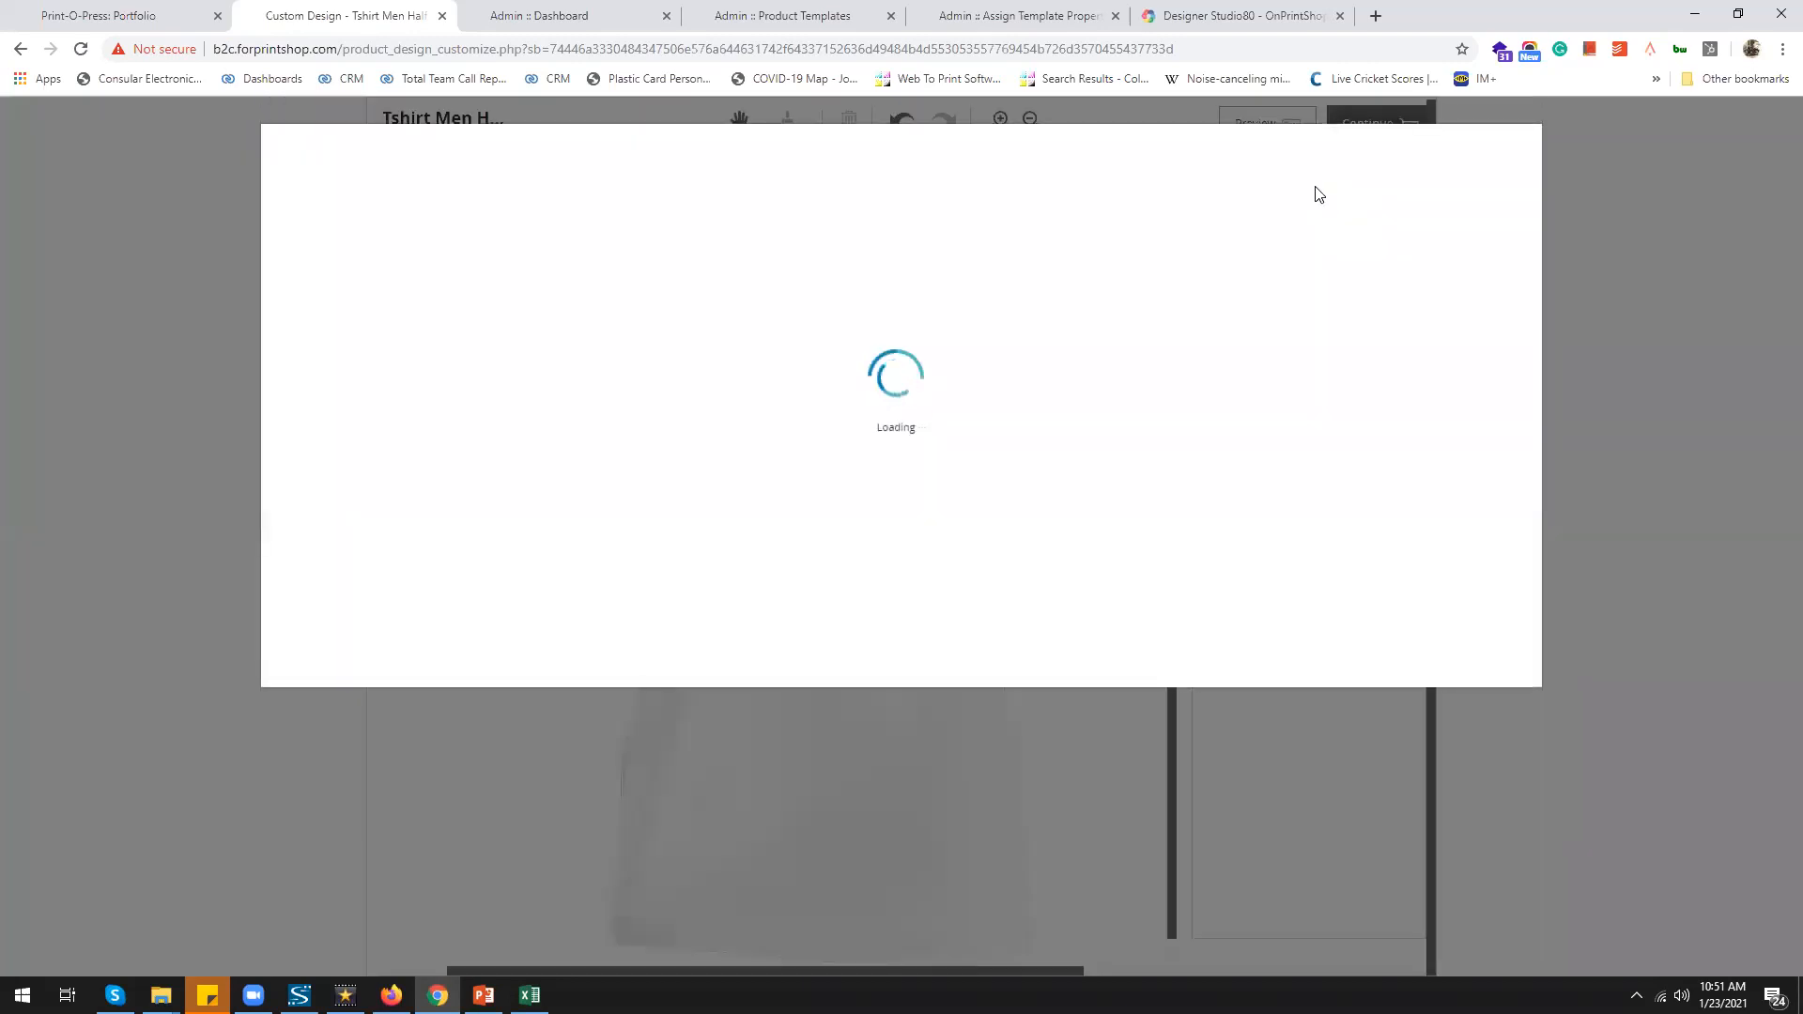
left_click(1350, 559)
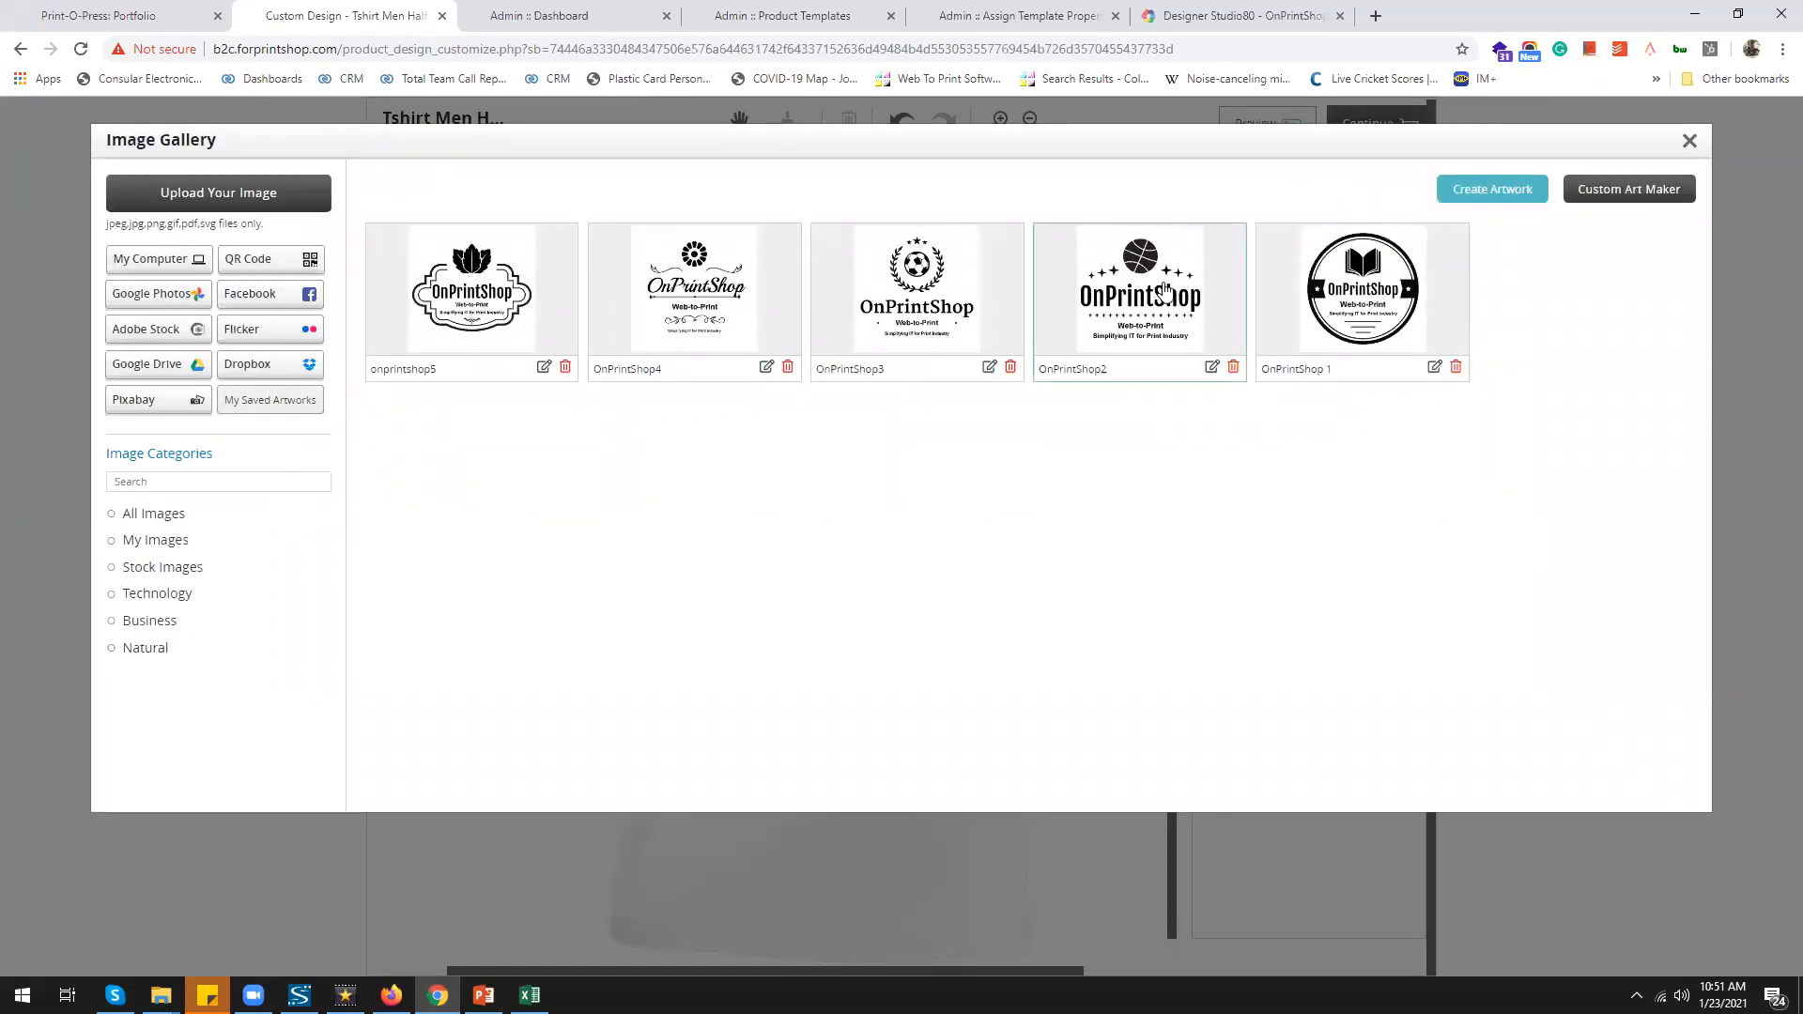
Scroll through the saved logo designs in the Print-O-Press Portfolio
left_click(125, 15)
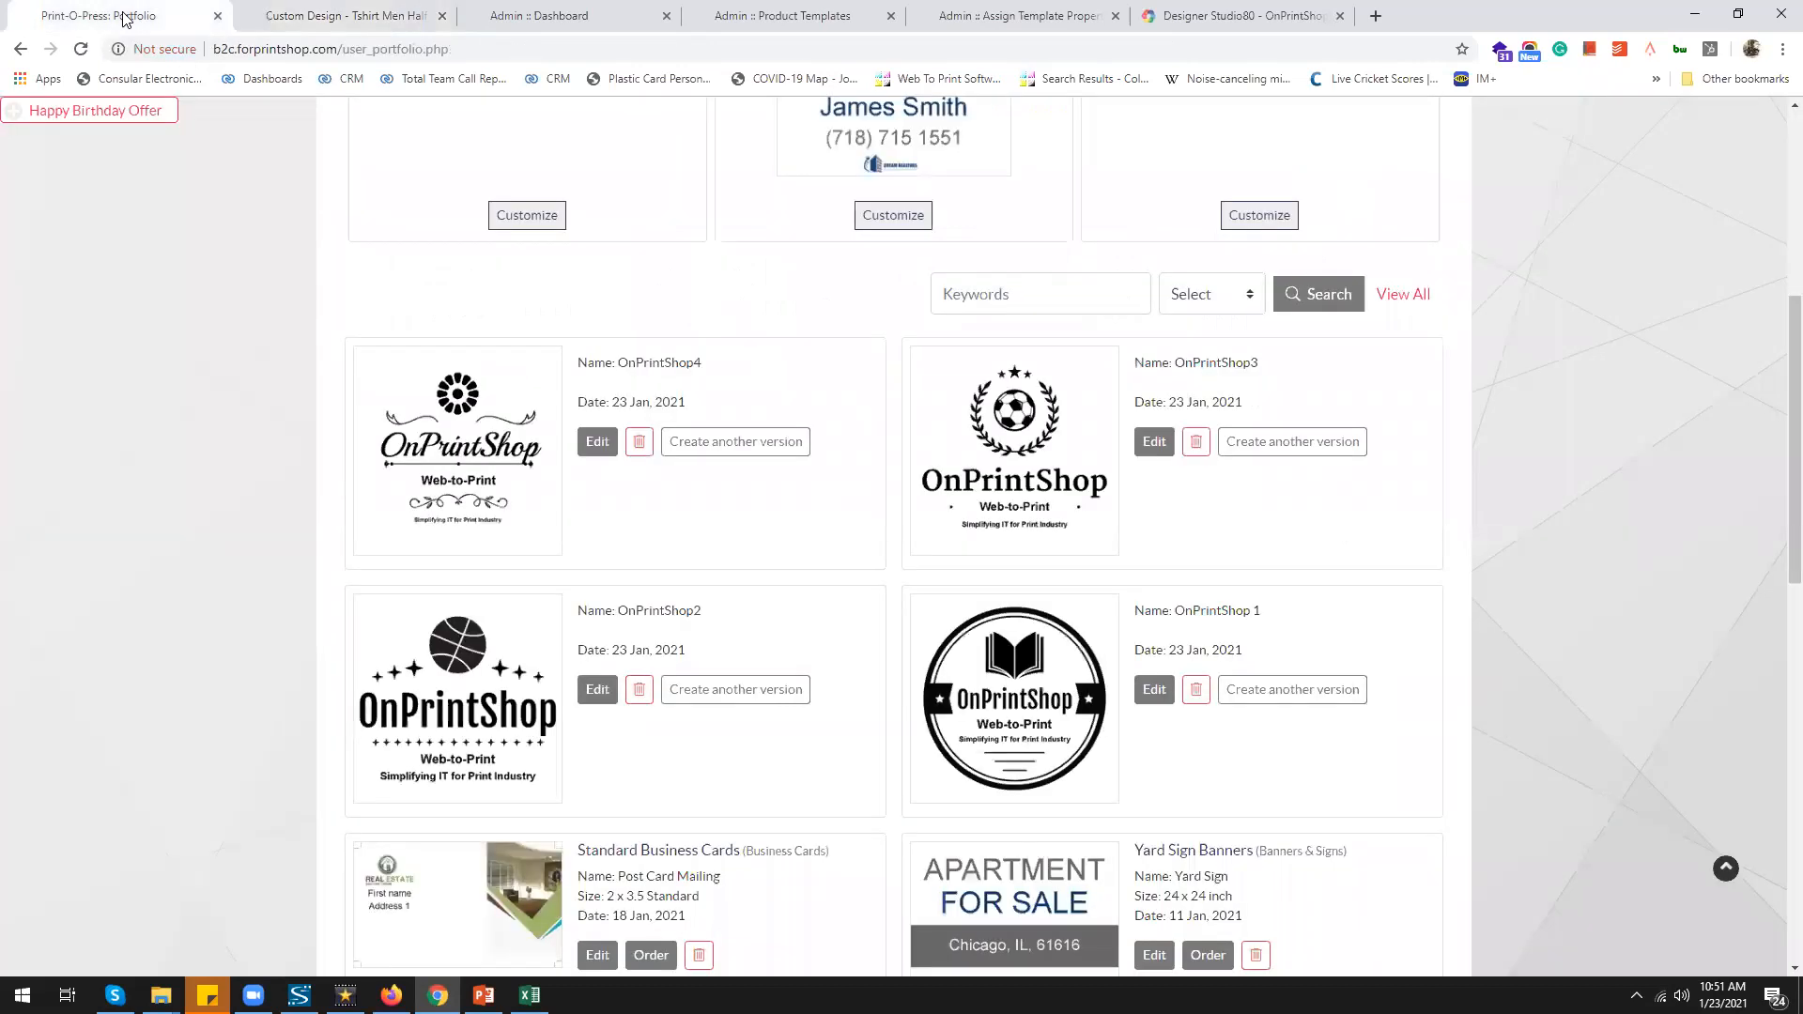
scroll(596, 470, "up", 6)
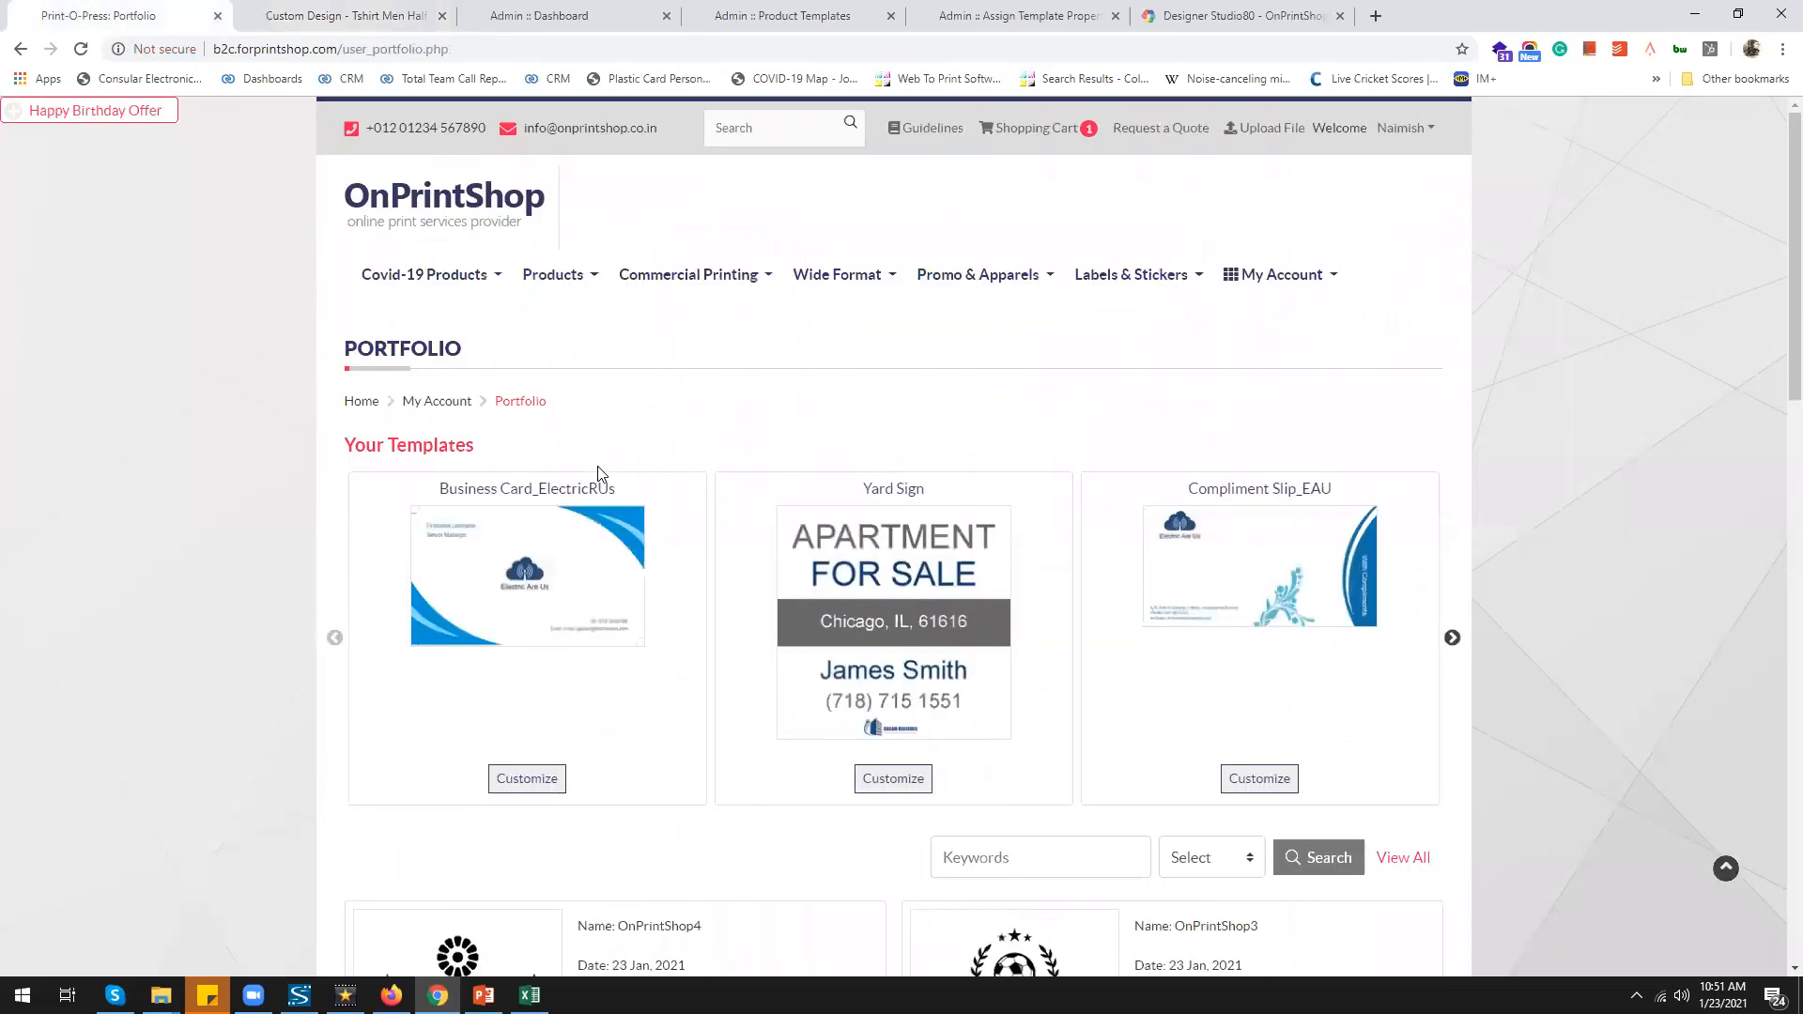
scroll(657, 561, "down", 5)
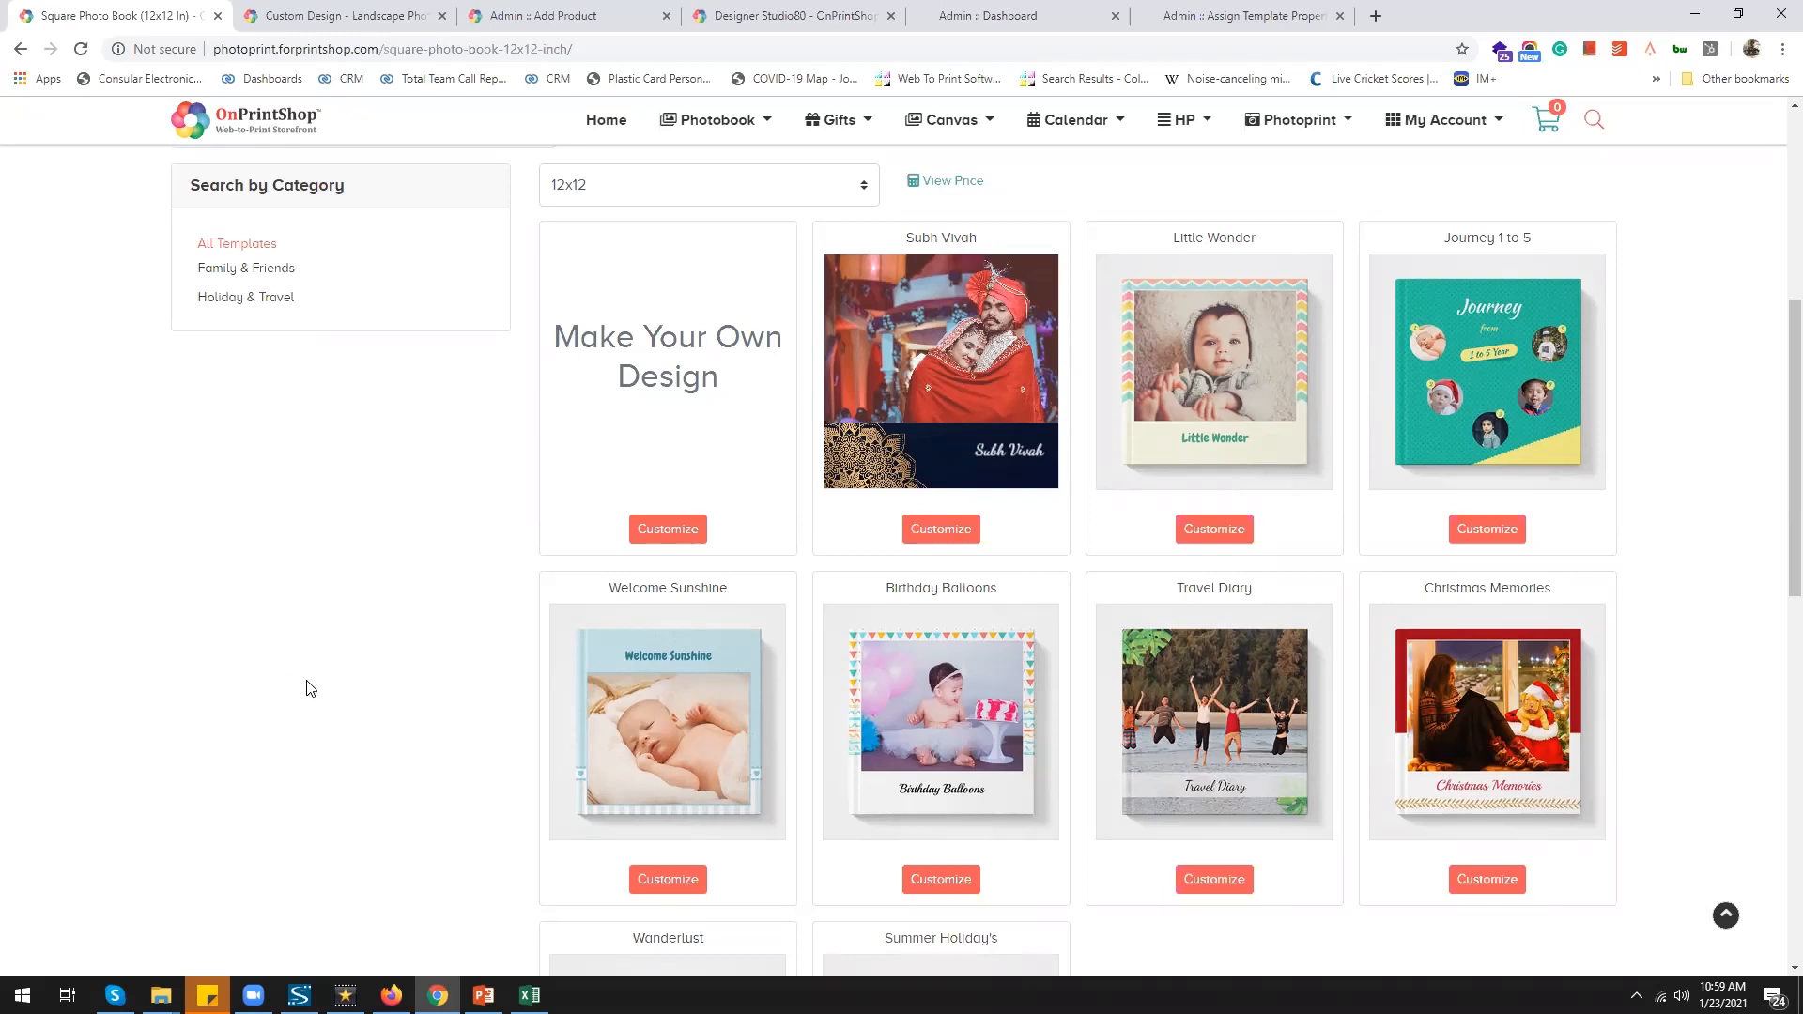
Autofill photos into the Super DAD landscape photo book
left_click(380, 19)
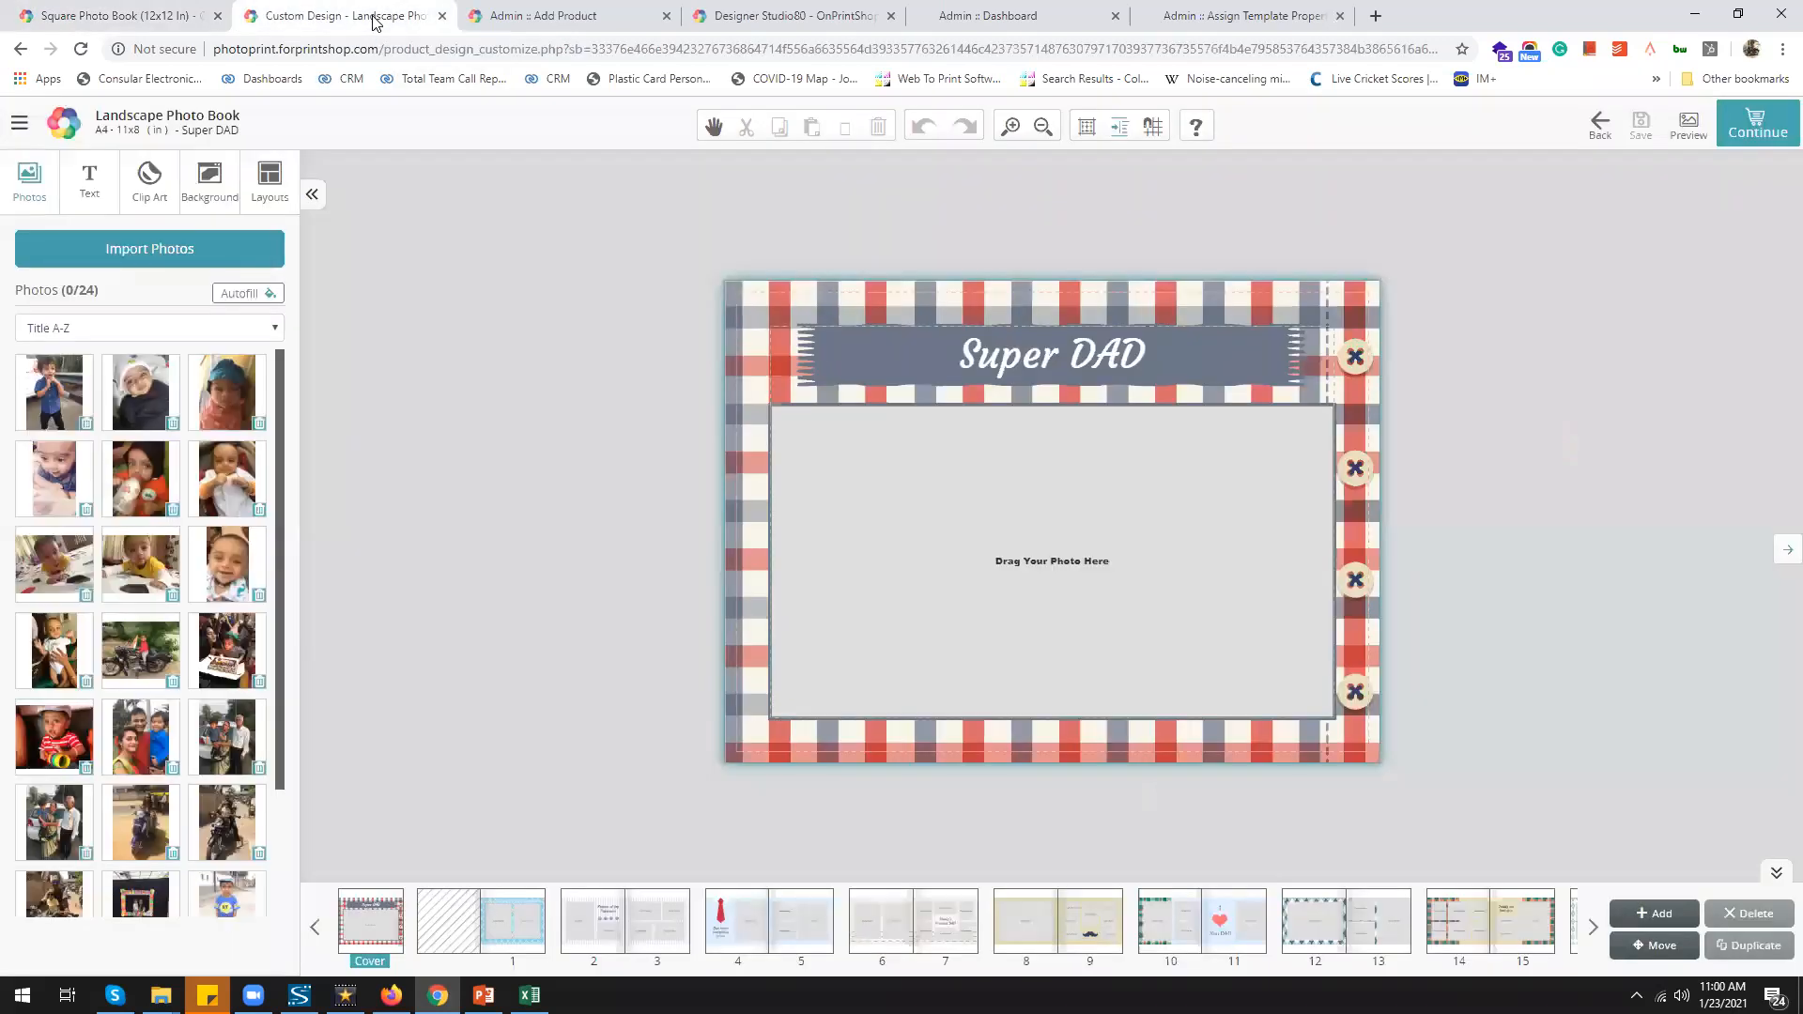
left_click(246, 293)
left_click(946, 384)
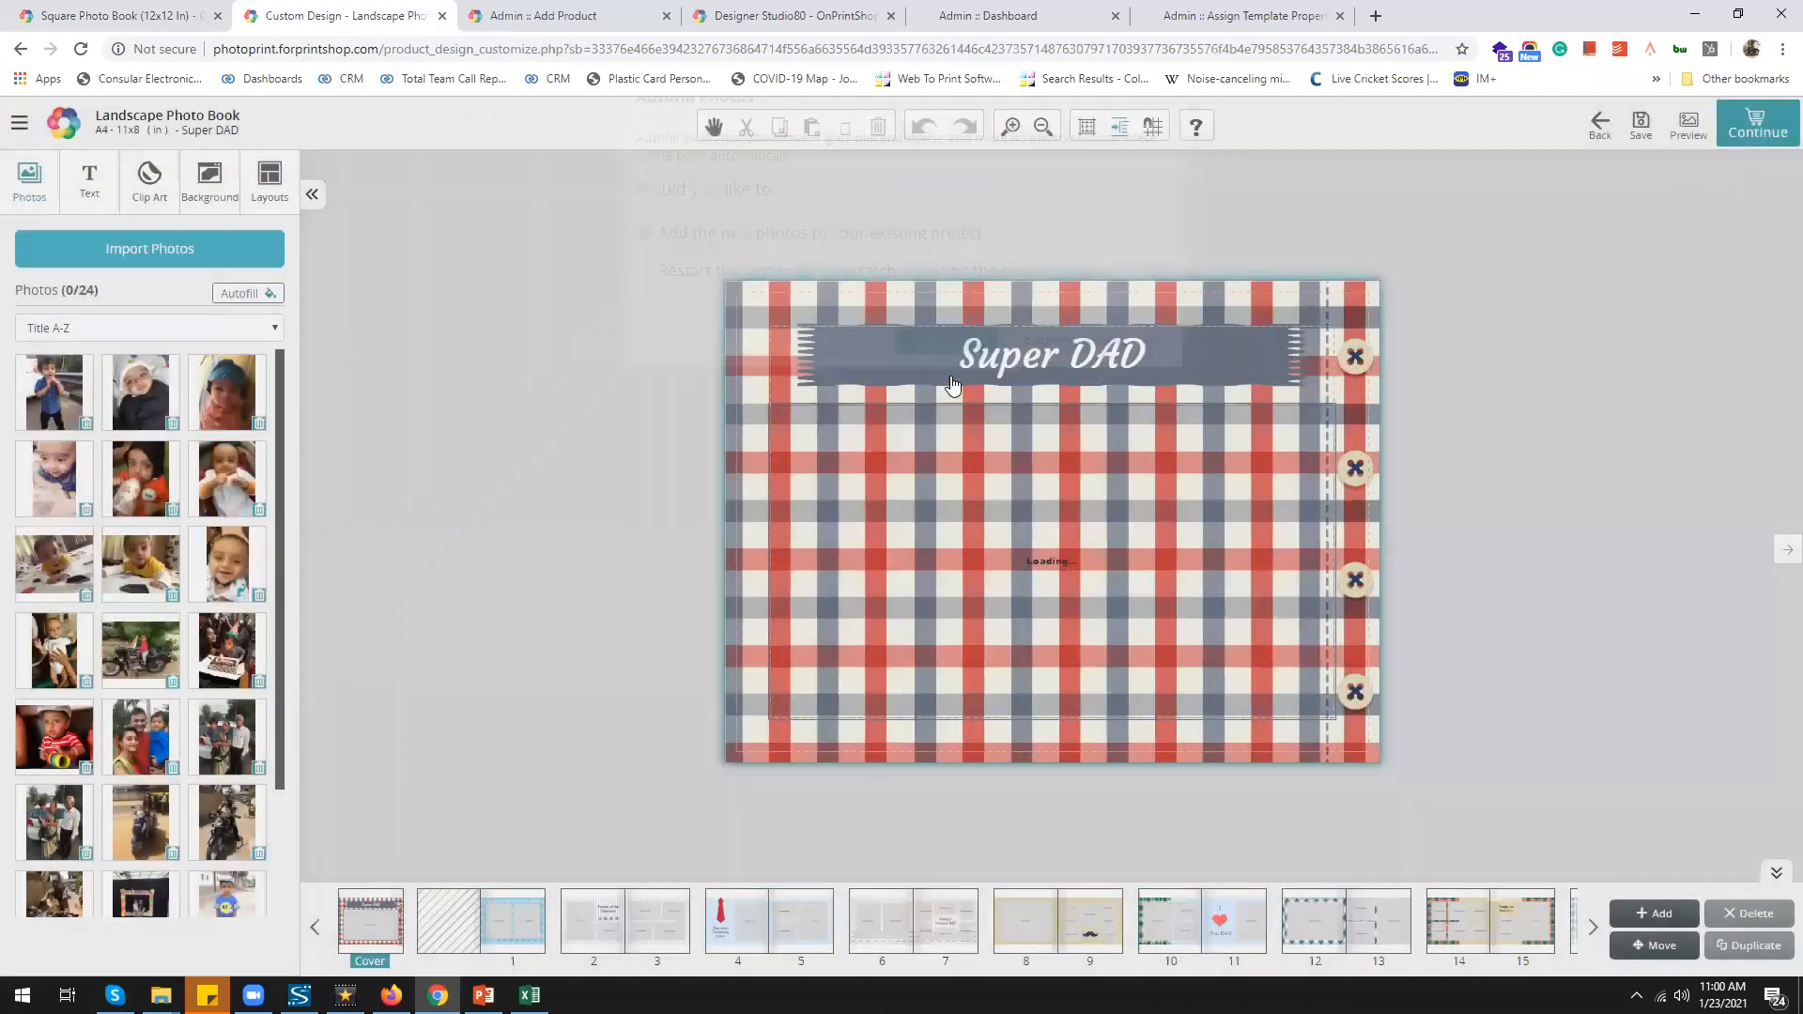
Review the Flipbook sub-type in Admin Add Product and its Designer Studio help notes
left_click(553, 24)
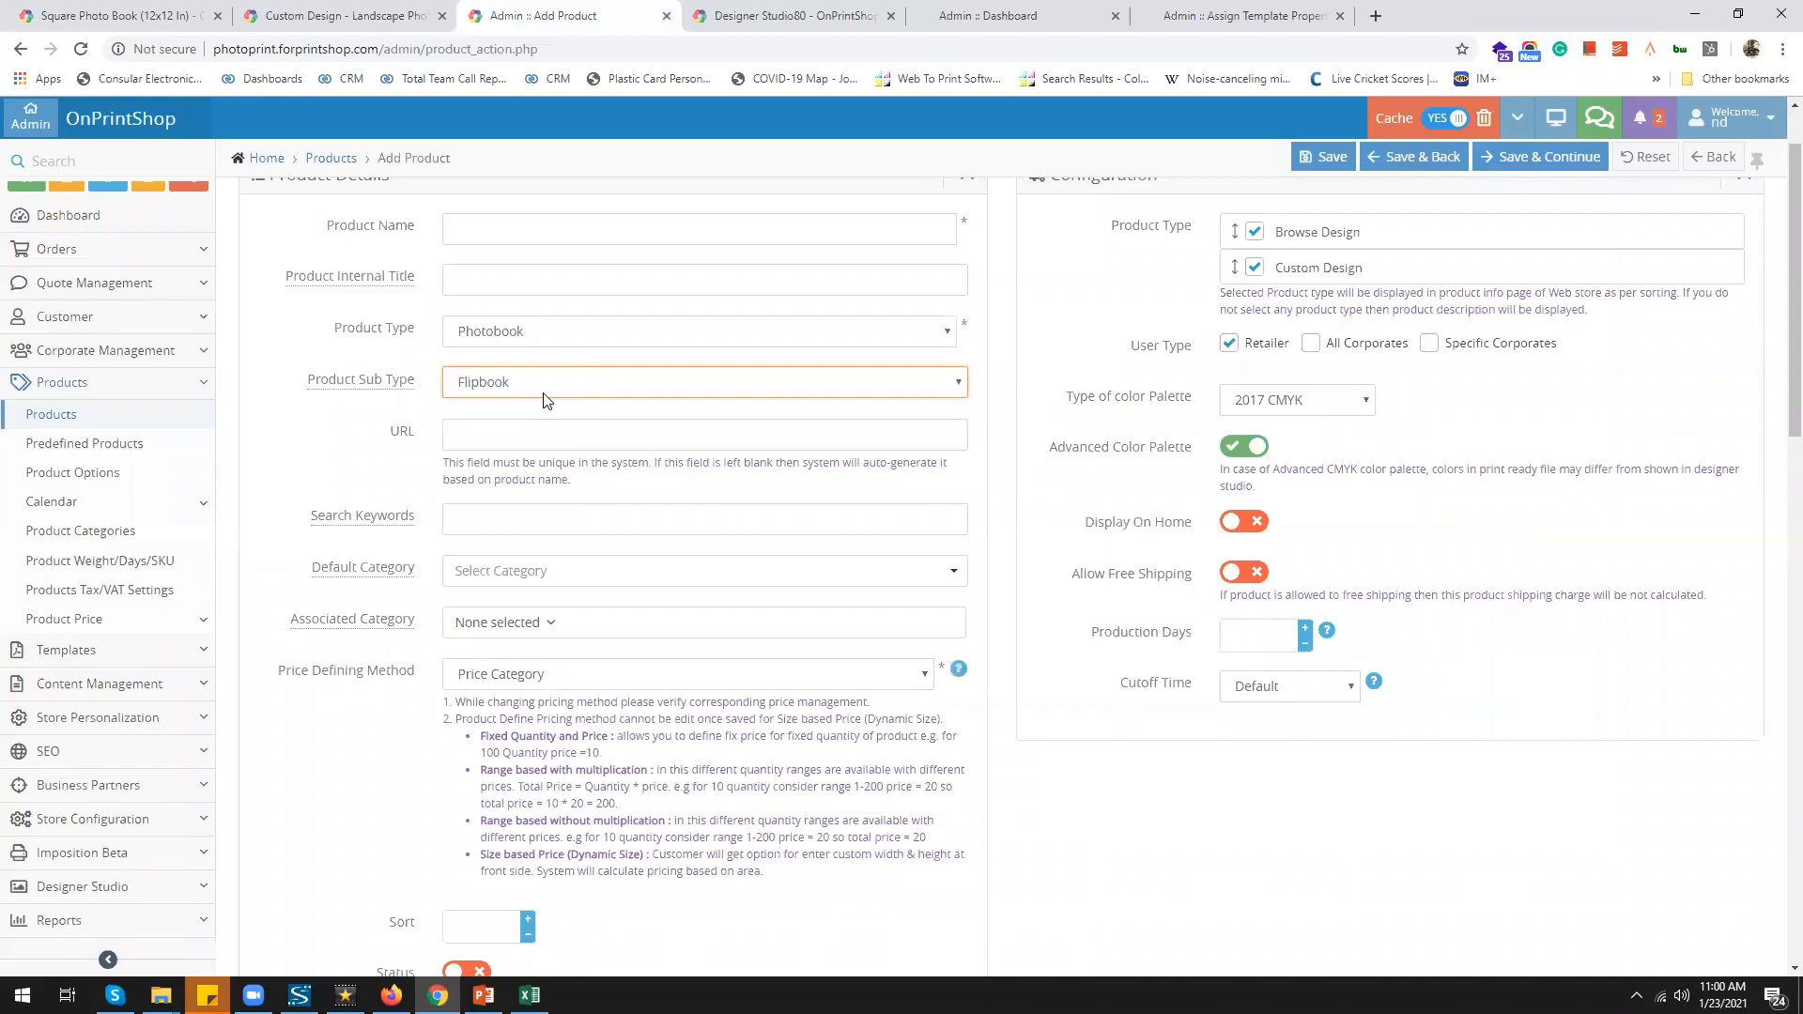
left_click(795, 16)
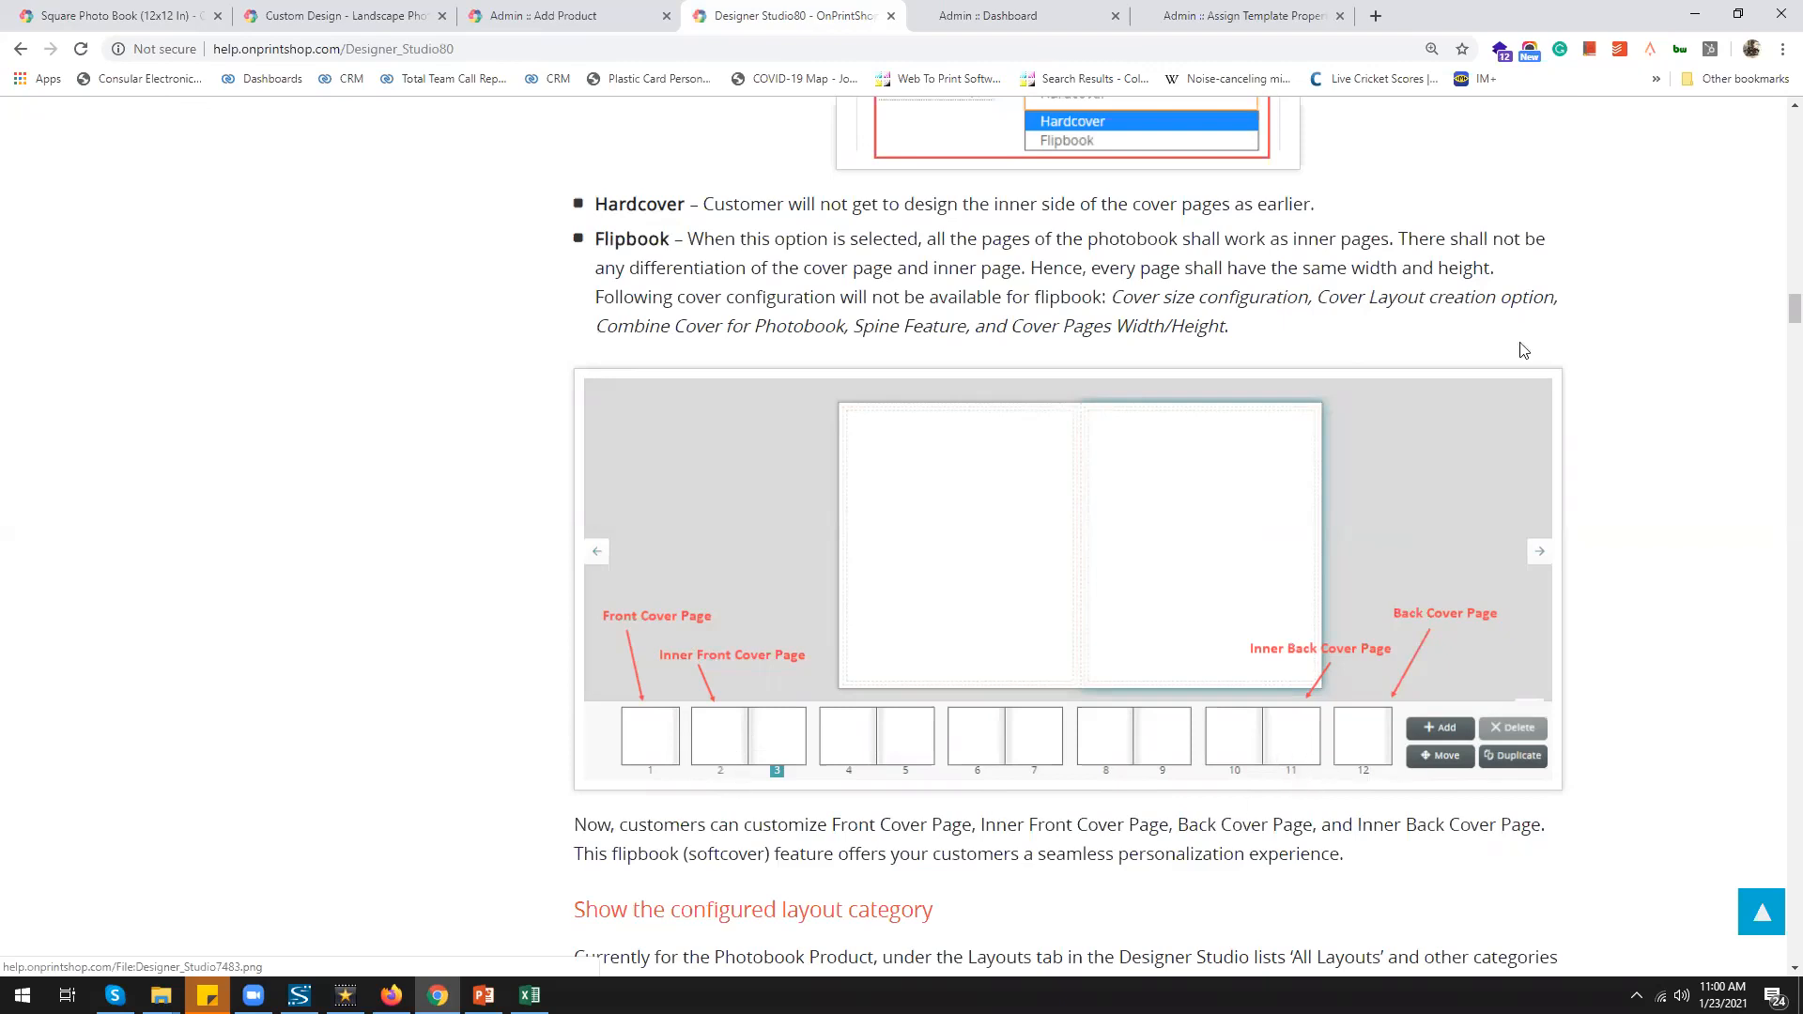
left_click(310, 16)
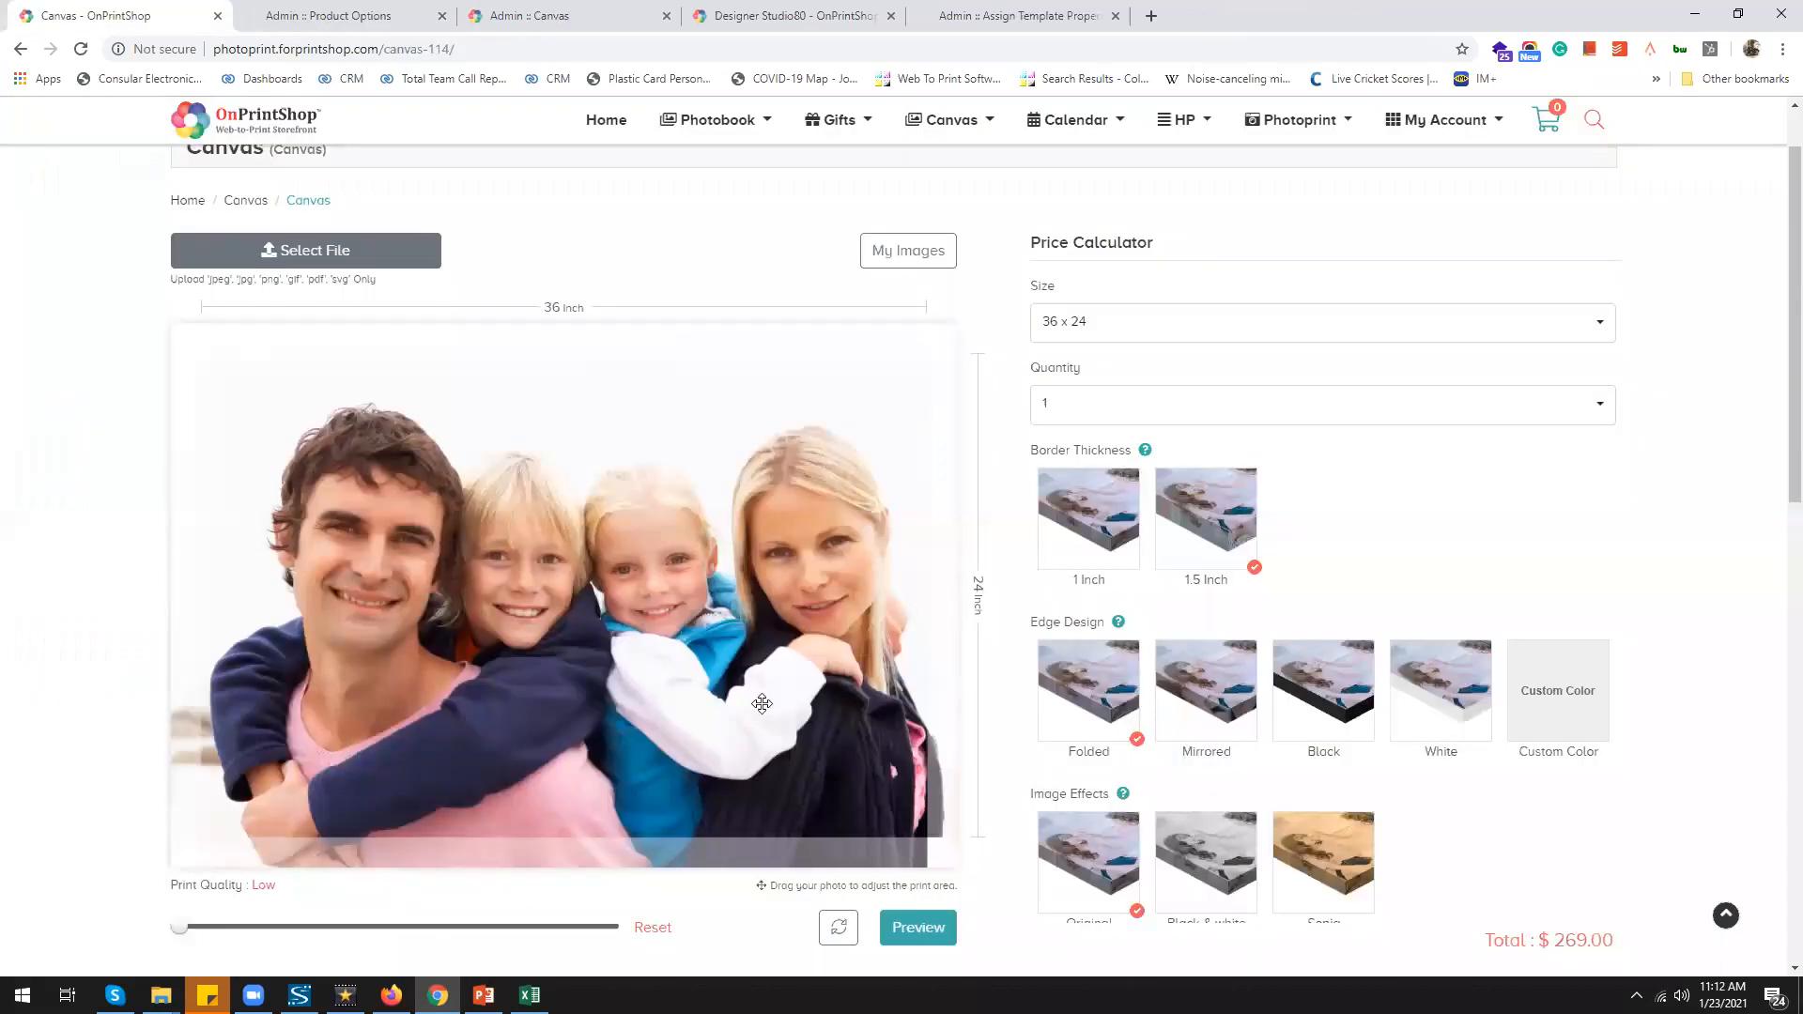
Give the canvas Custom Color edges the colour 000000 black
scroll(1513, 695, "down", 3)
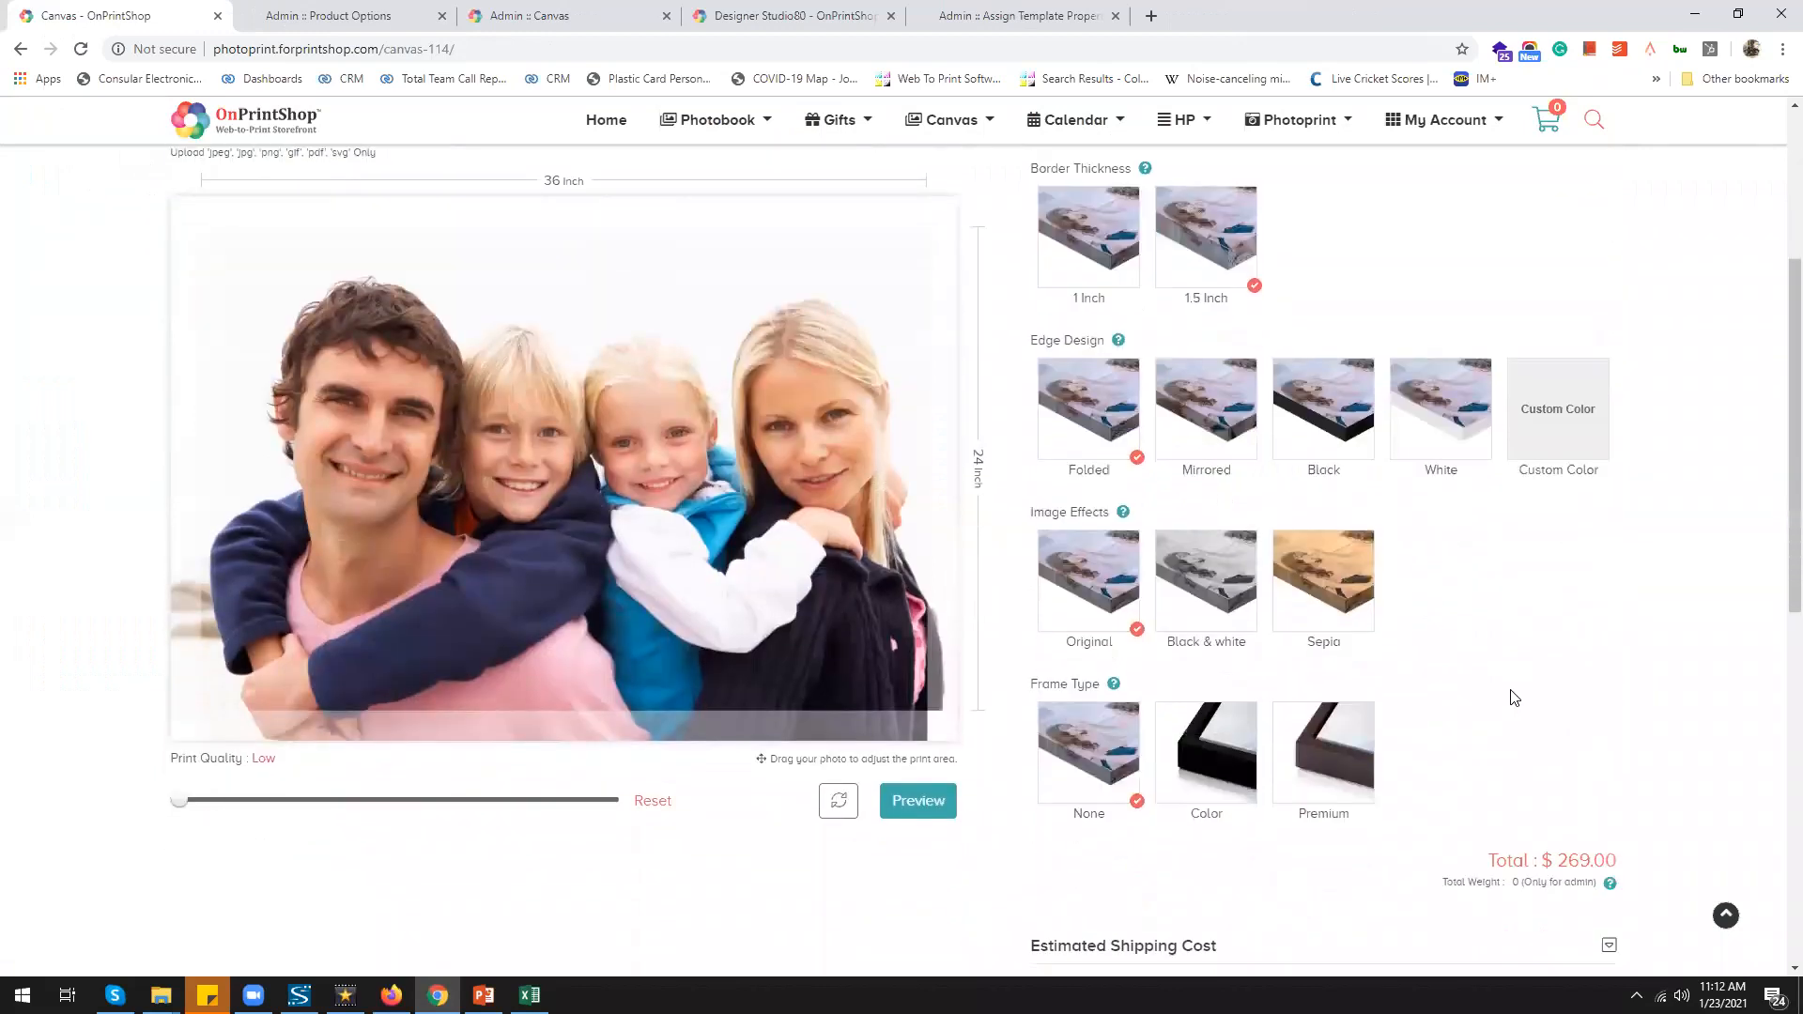
scroll(1513, 697, "up", 1)
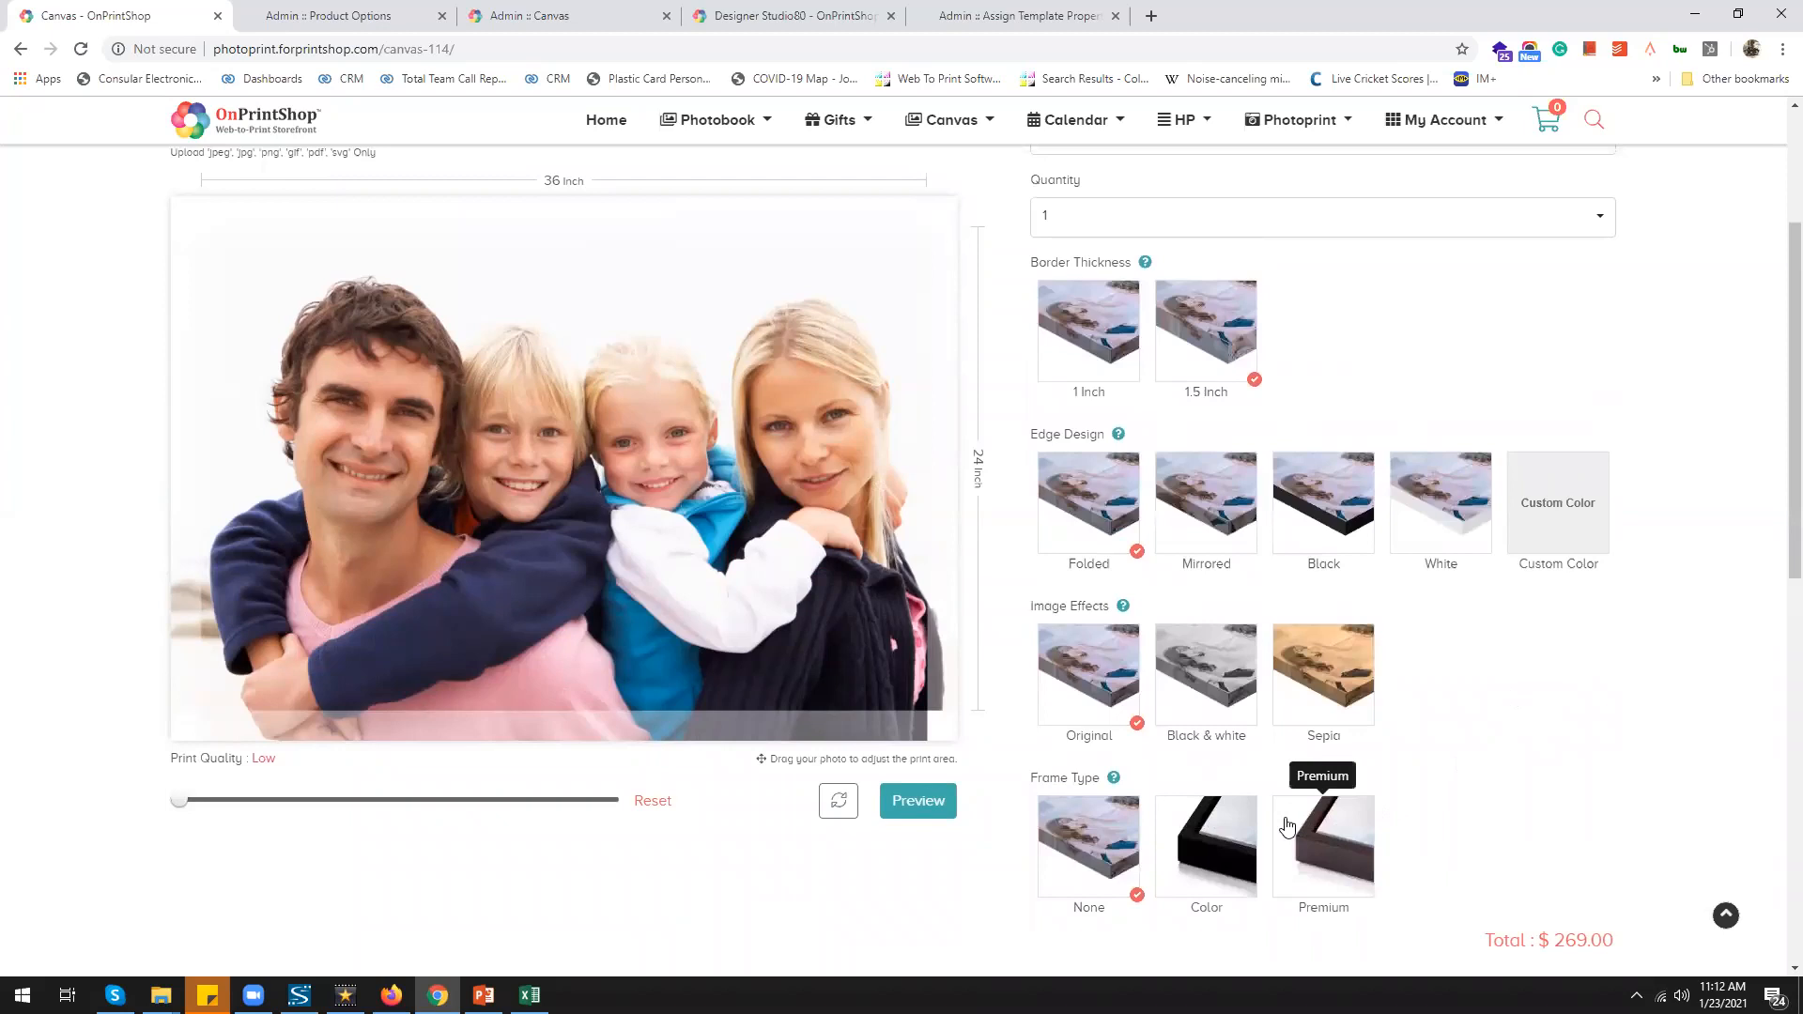
left_click(1577, 531)
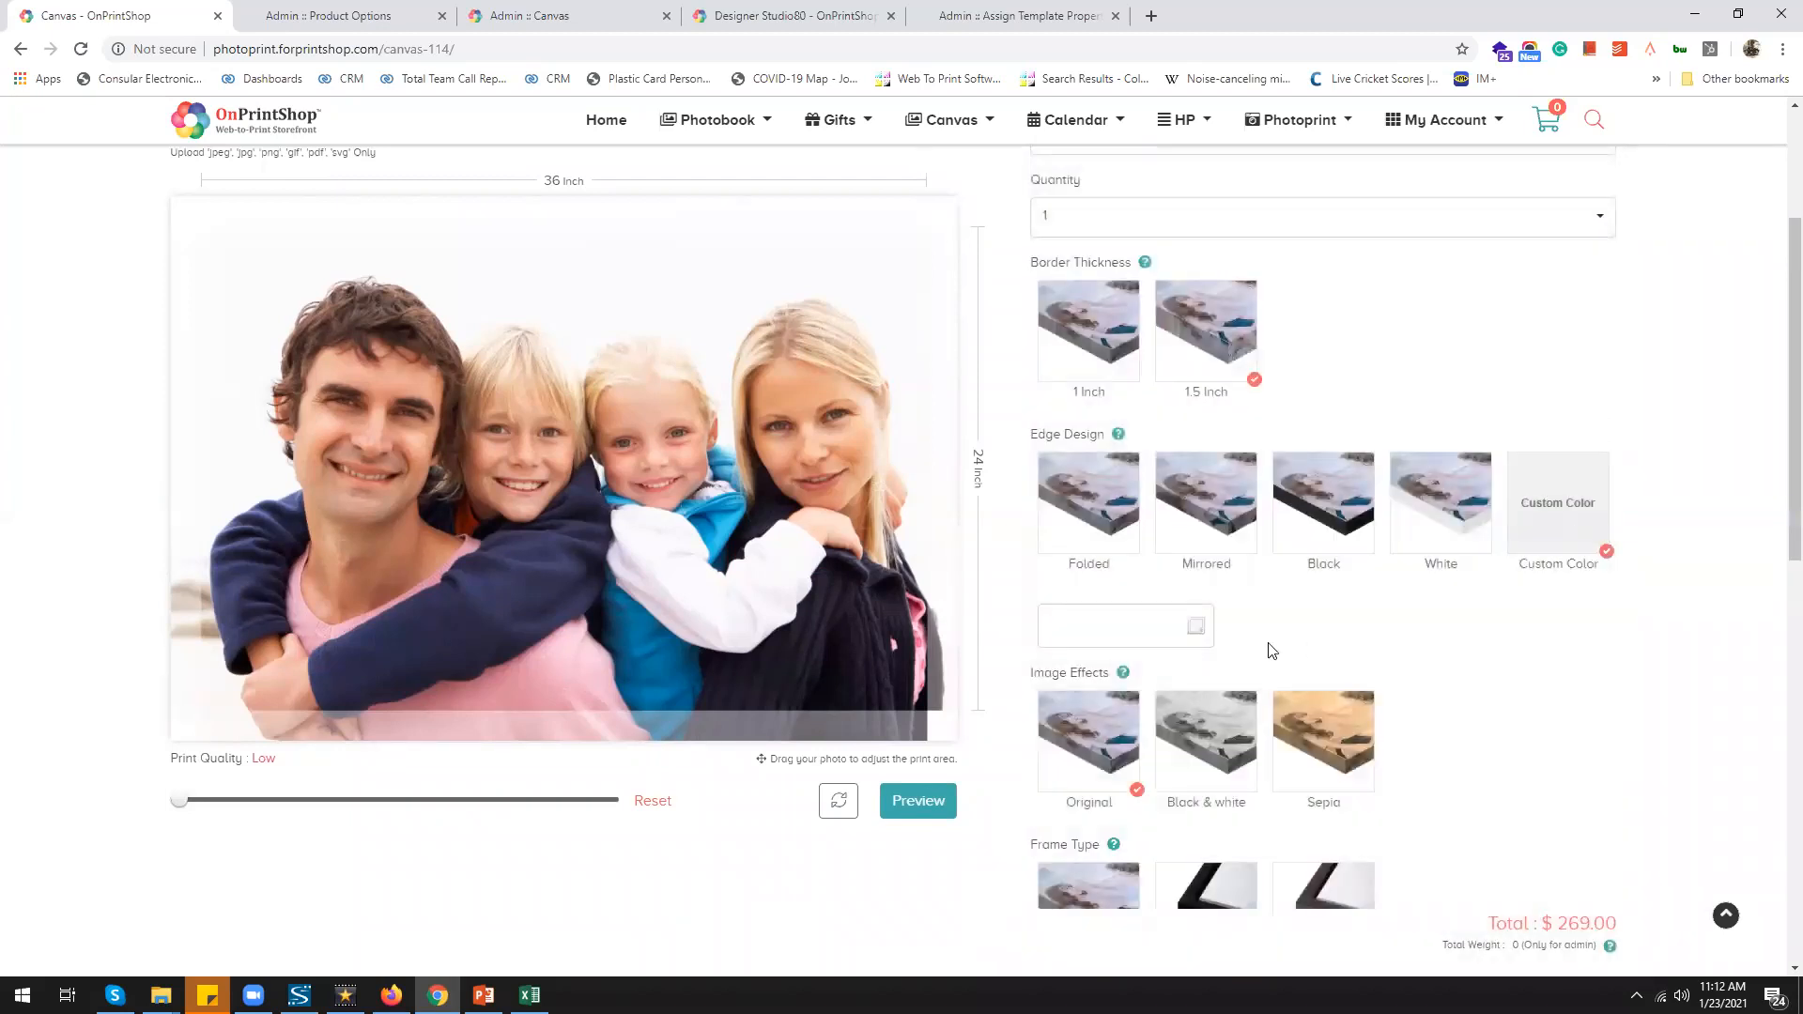
left_click(1195, 629)
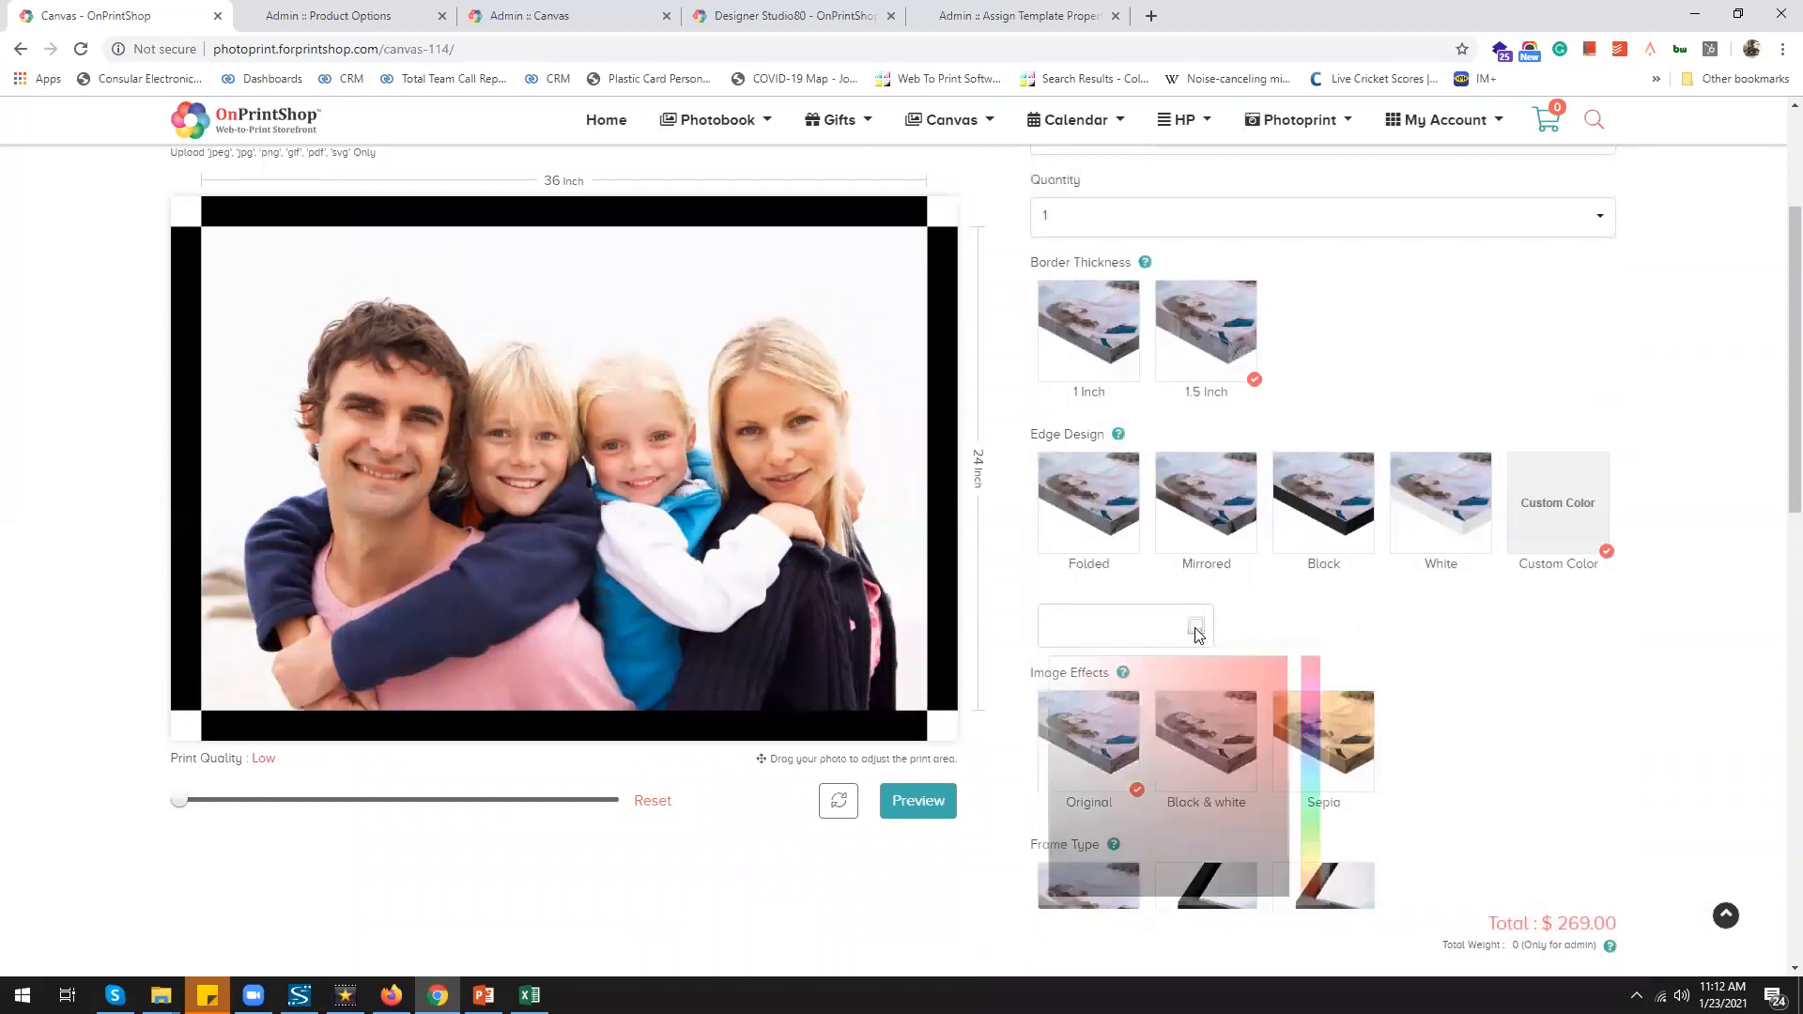
left_click(1310, 809)
left_click(1585, 751)
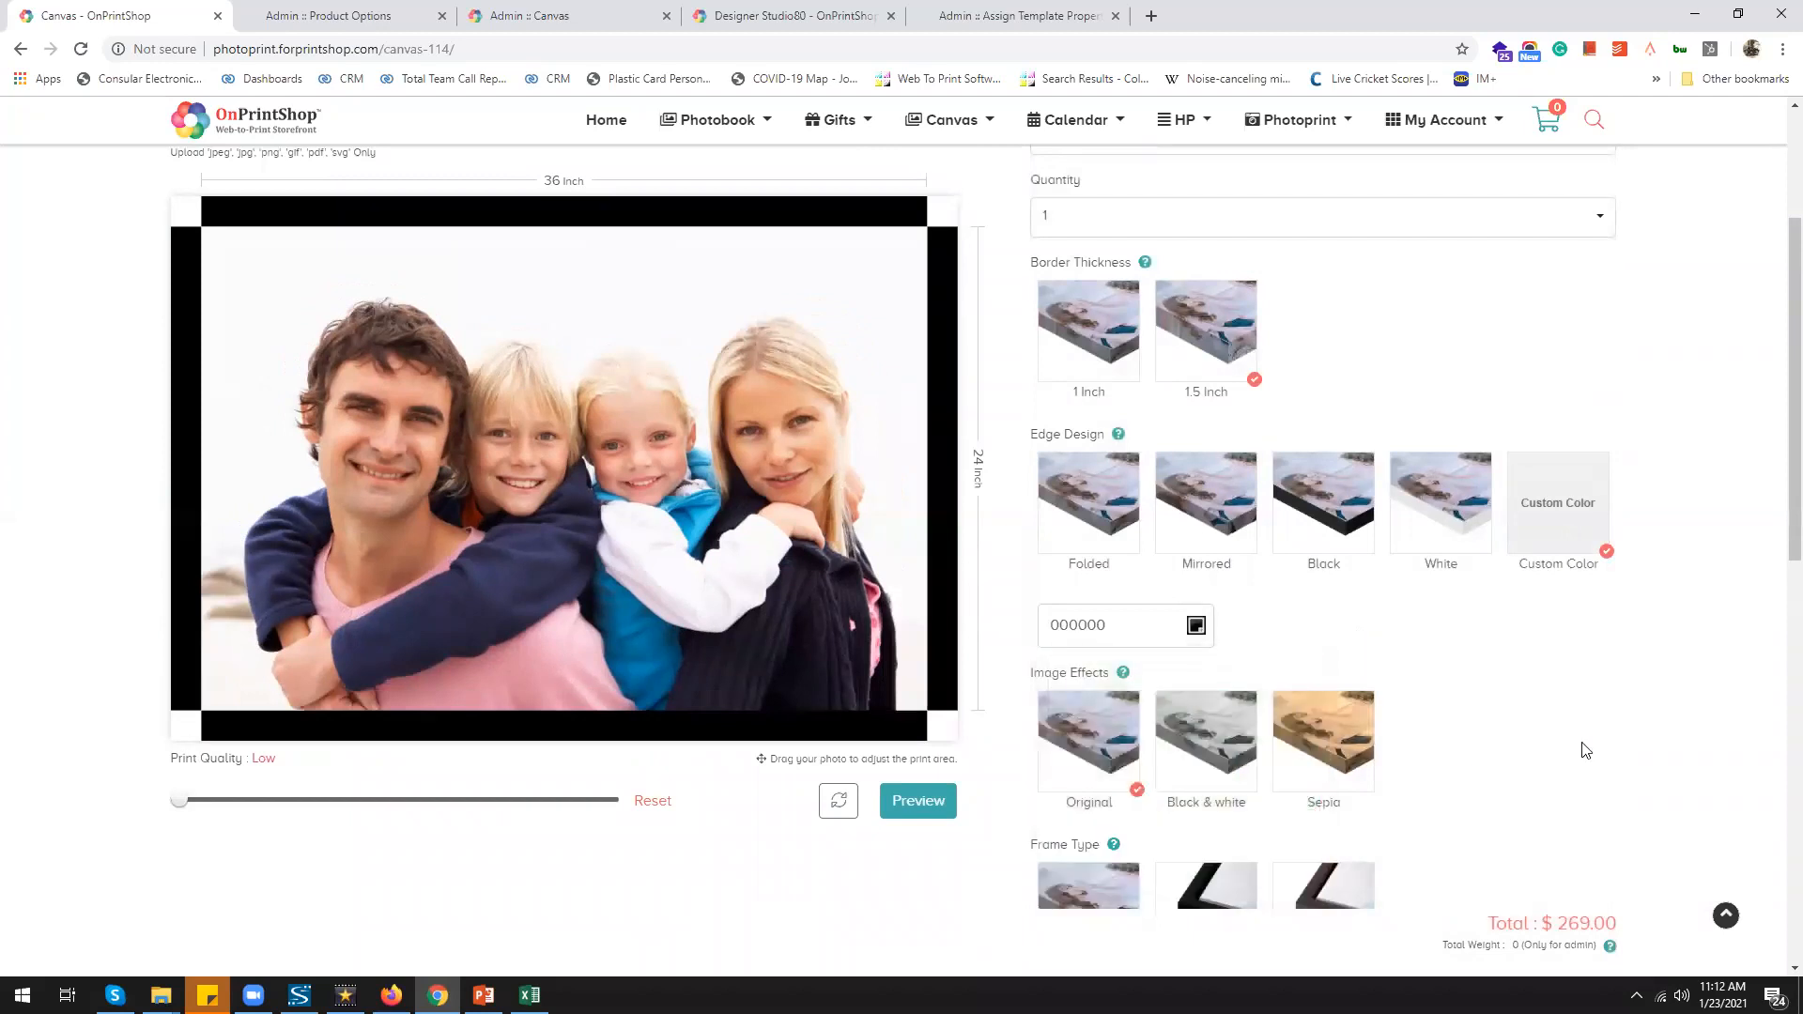
left_click(612, 15)
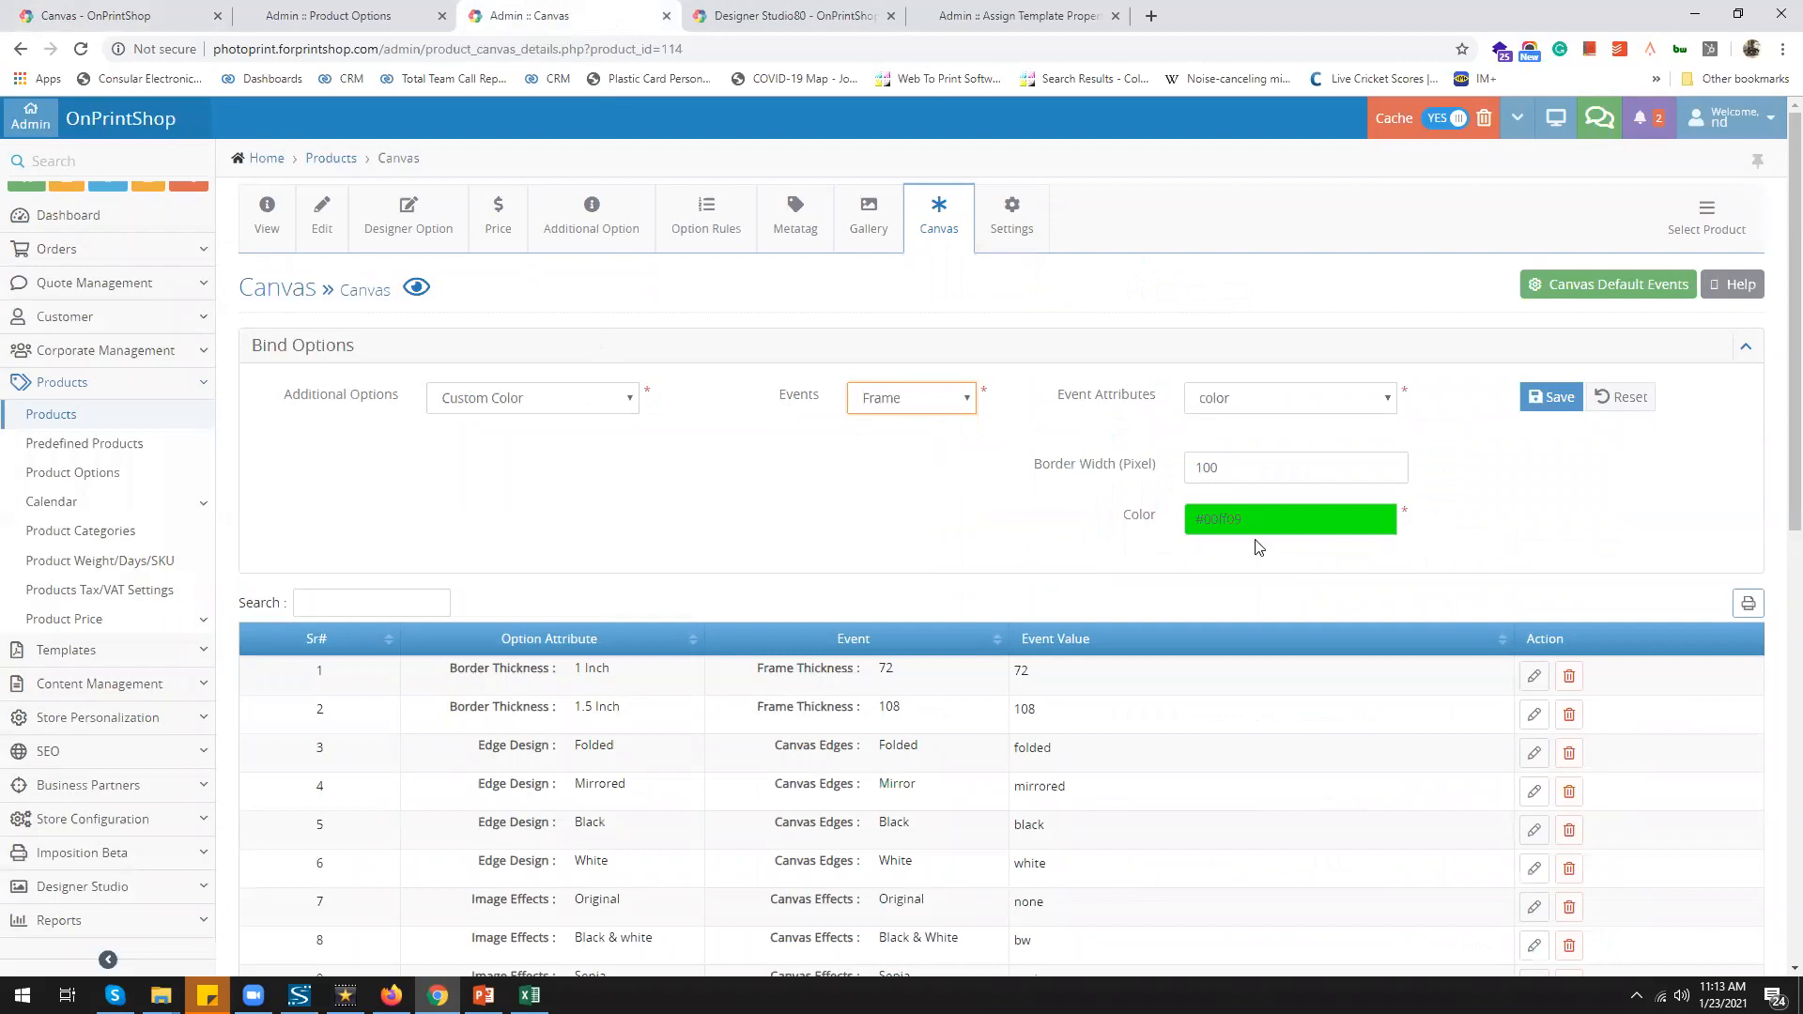
left_click(404, 21)
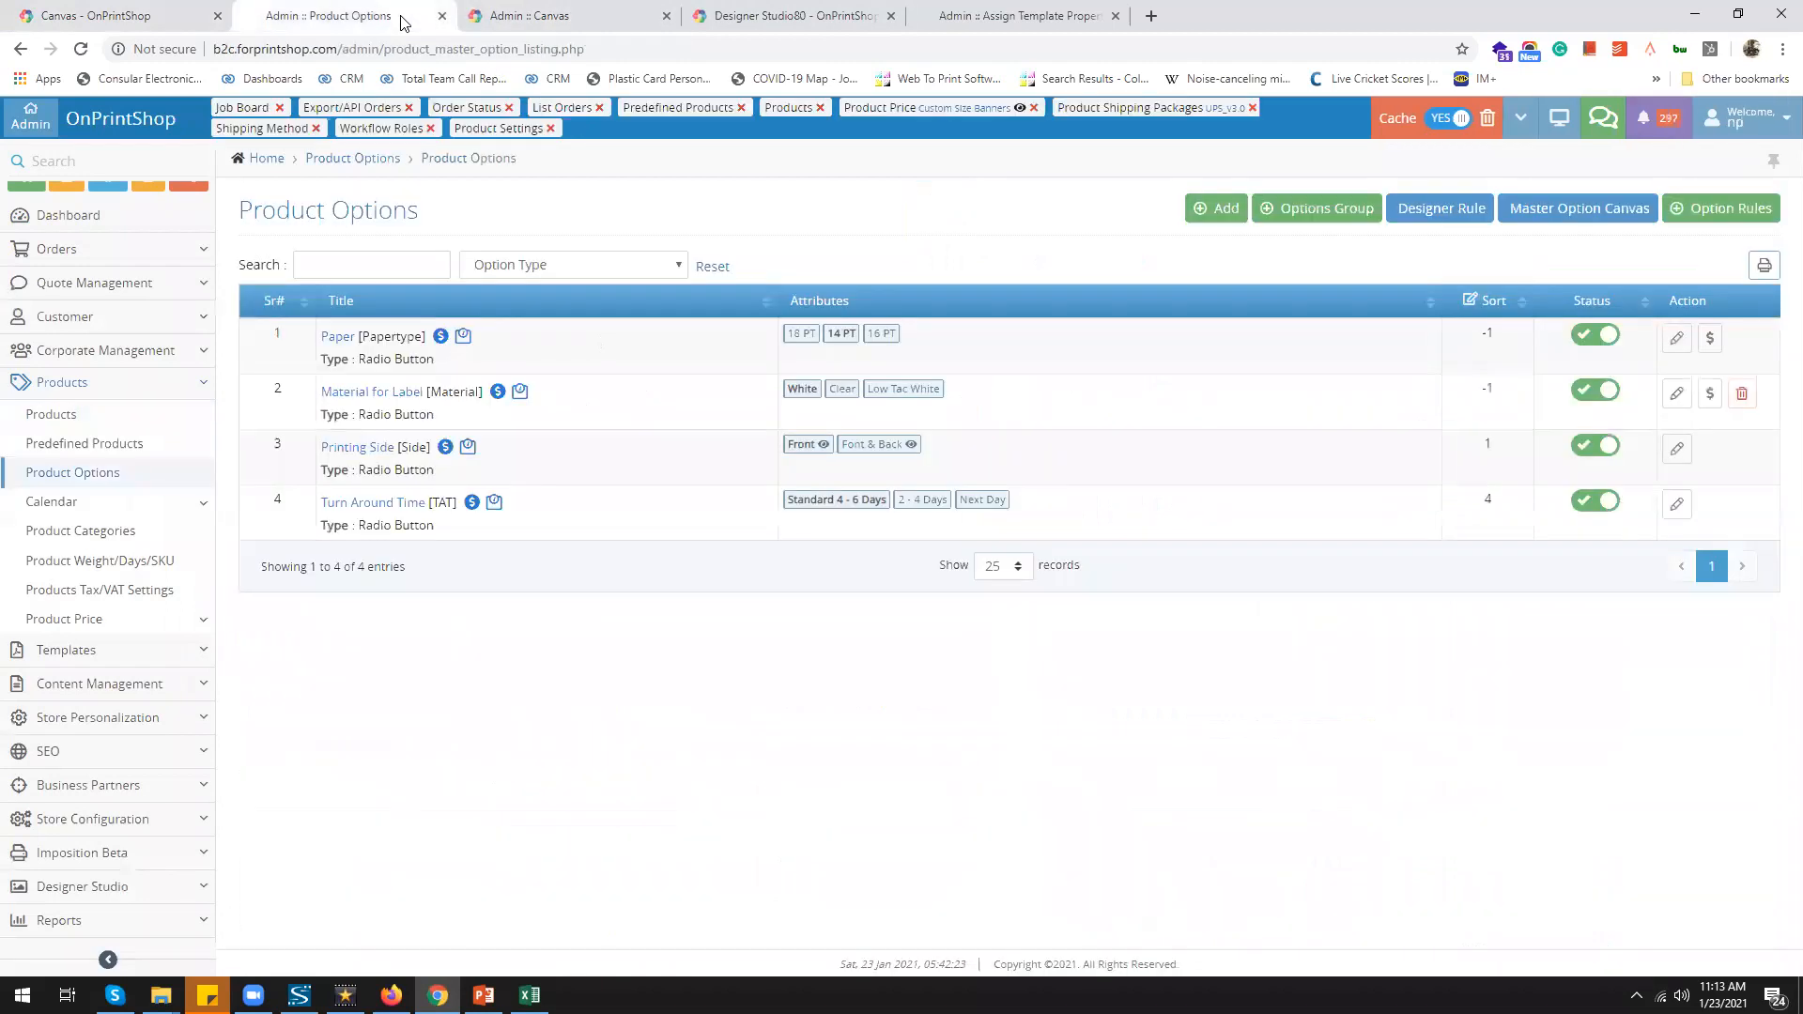
left_click(1552, 214)
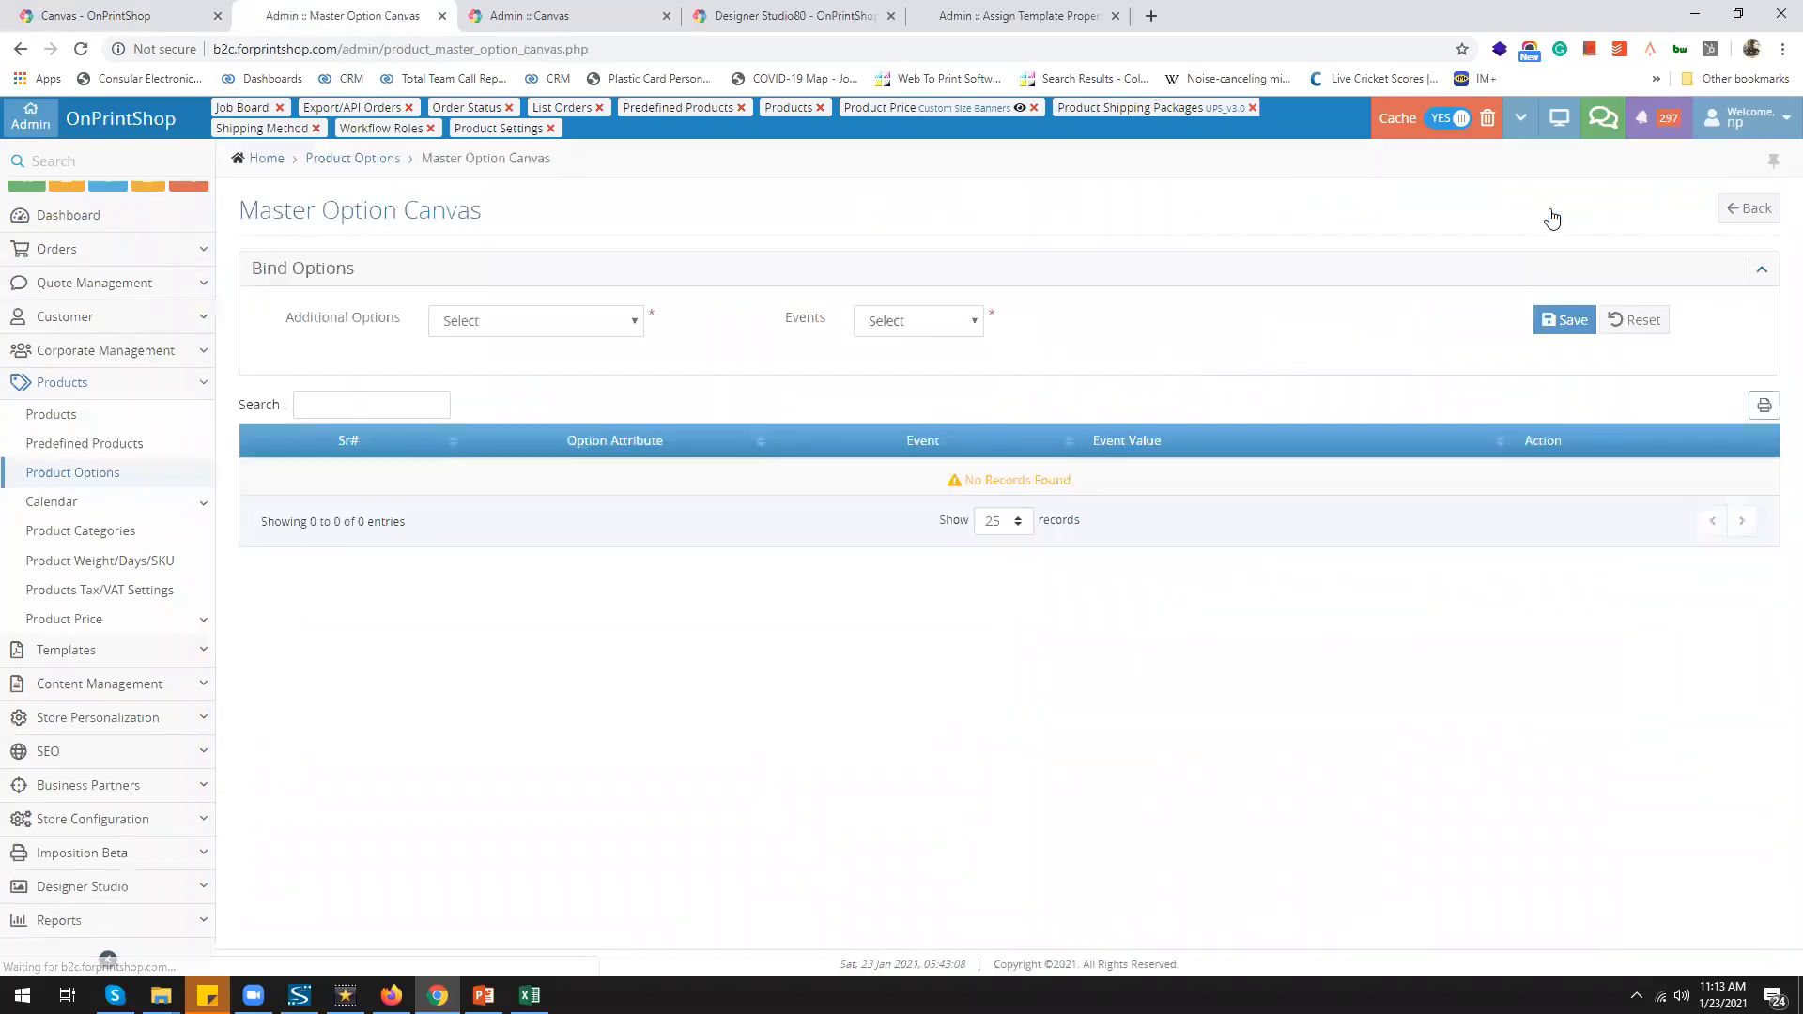
left_click(545, 20)
scroll(713, 474, "down", 2)
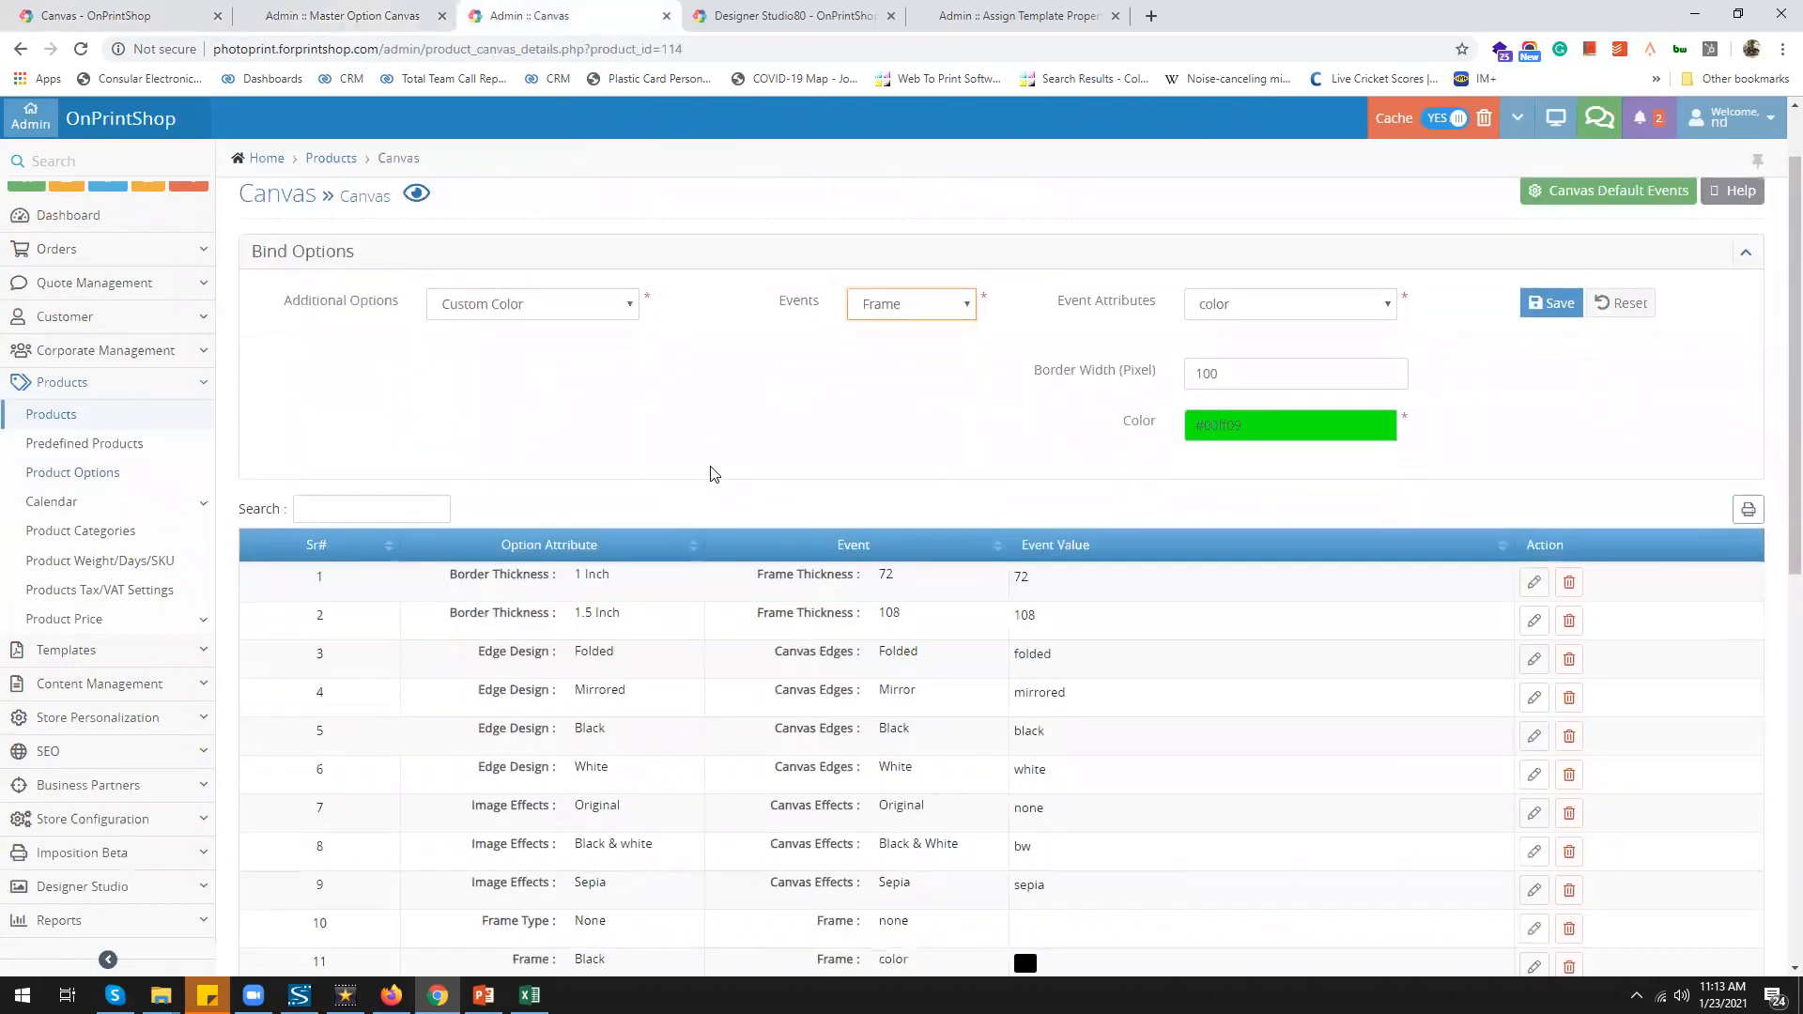
scroll(714, 474, "down", 1)
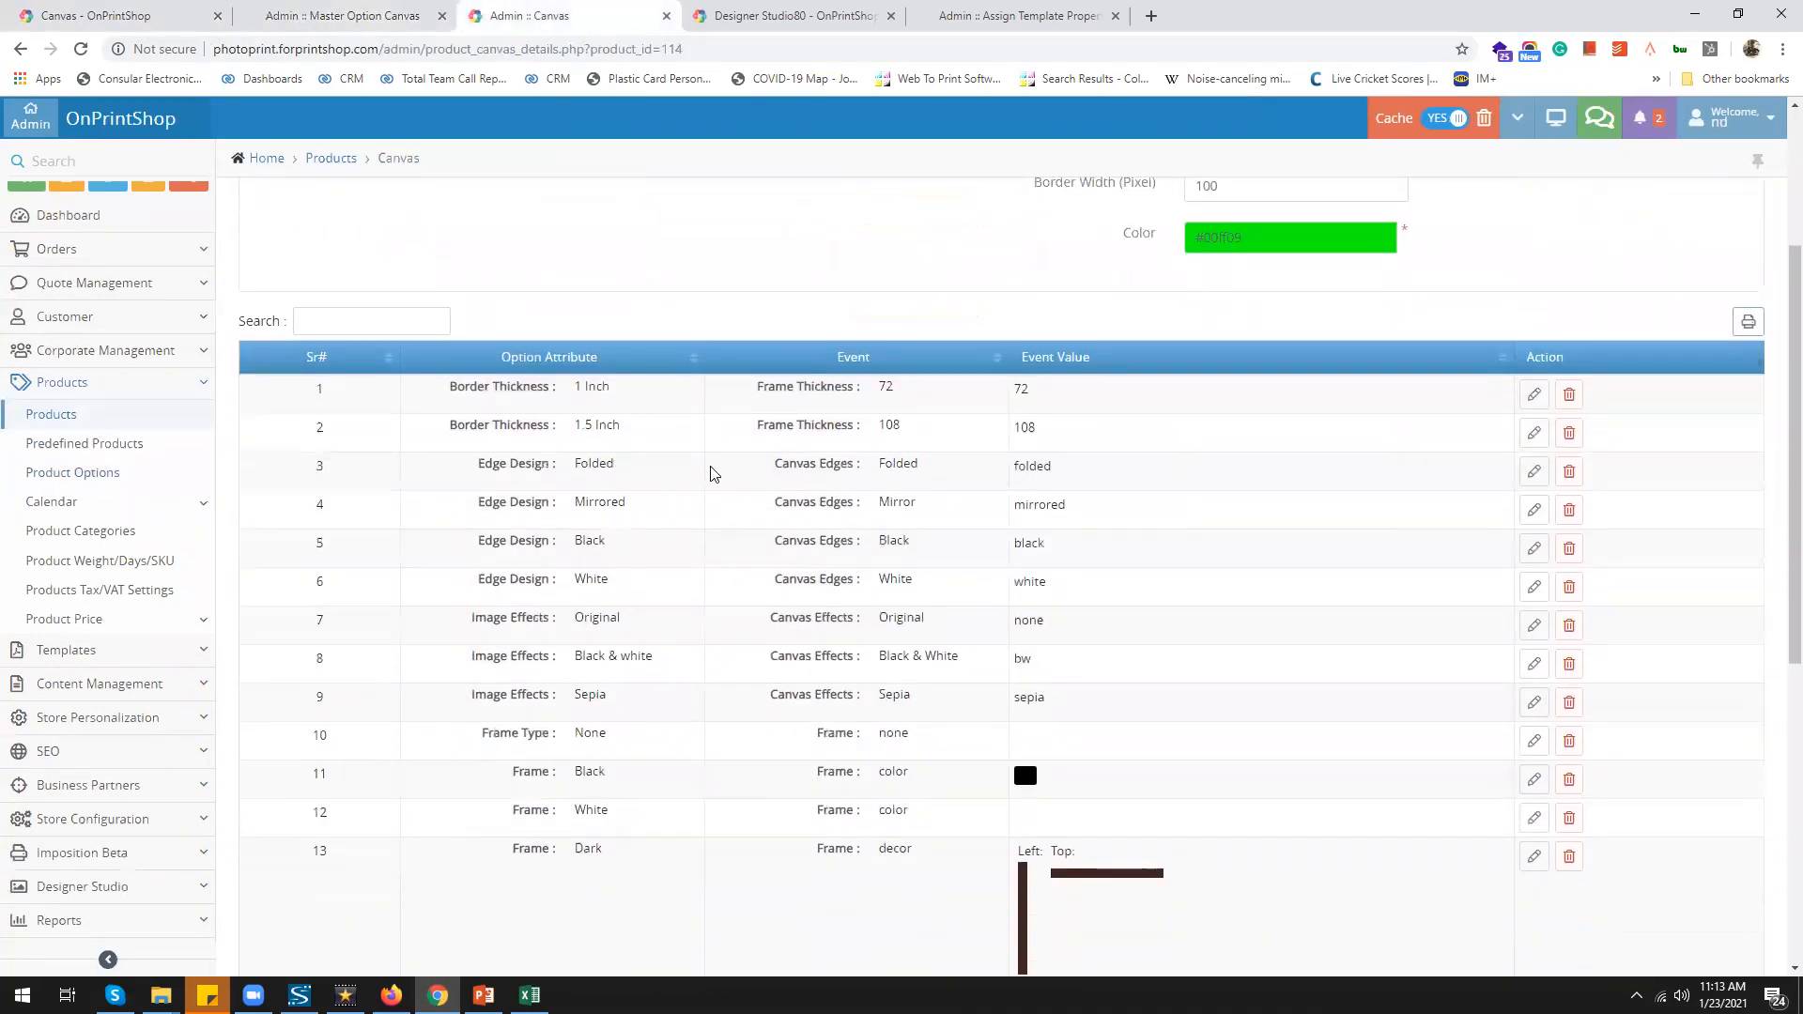